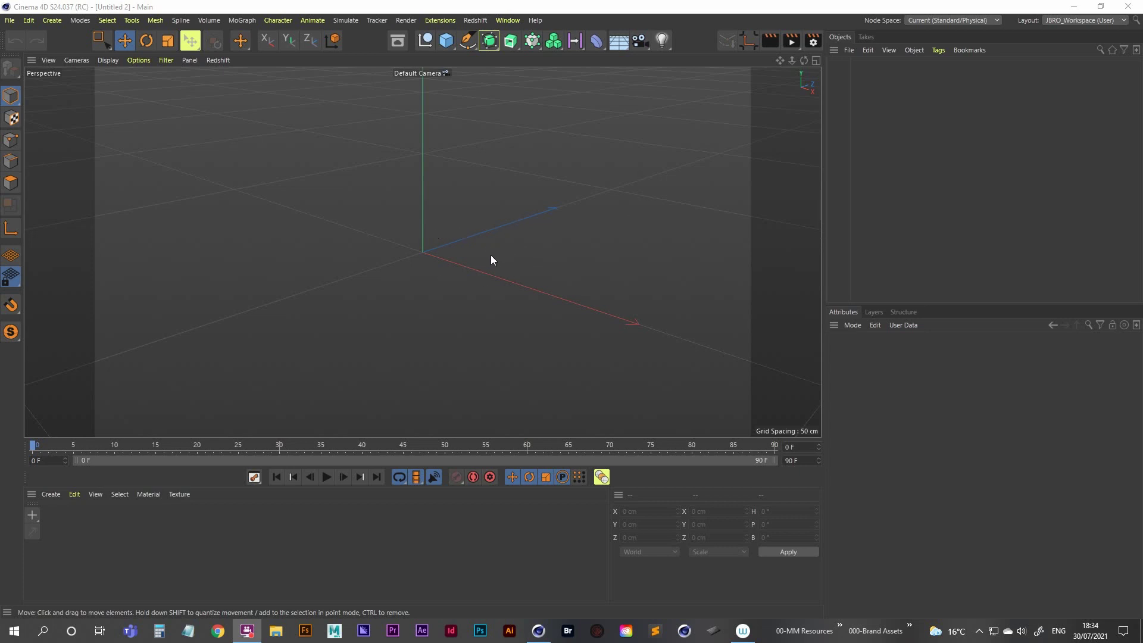
Load reference.jpg as the background image of the Front viewport
key(shift+v)
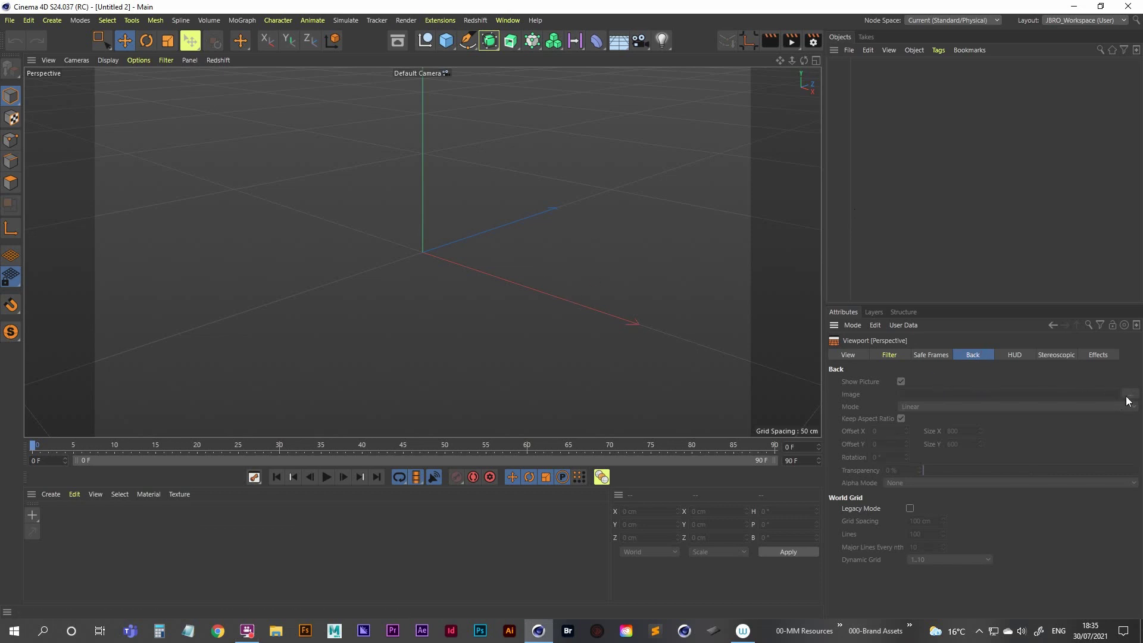
middle_click(452, 268)
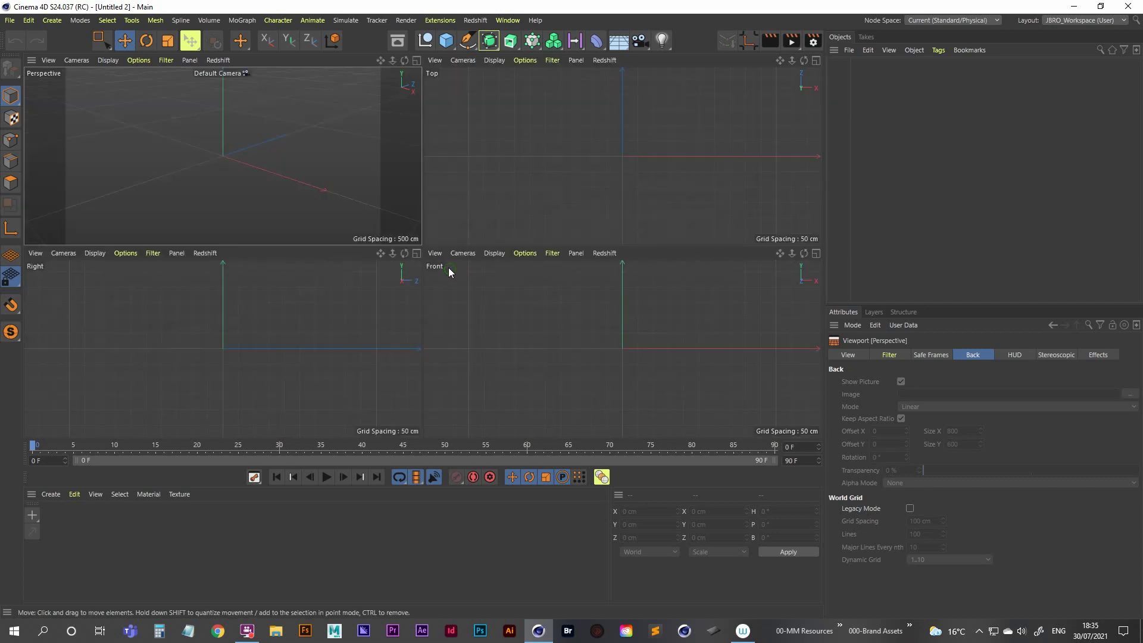
middle_click(622, 347)
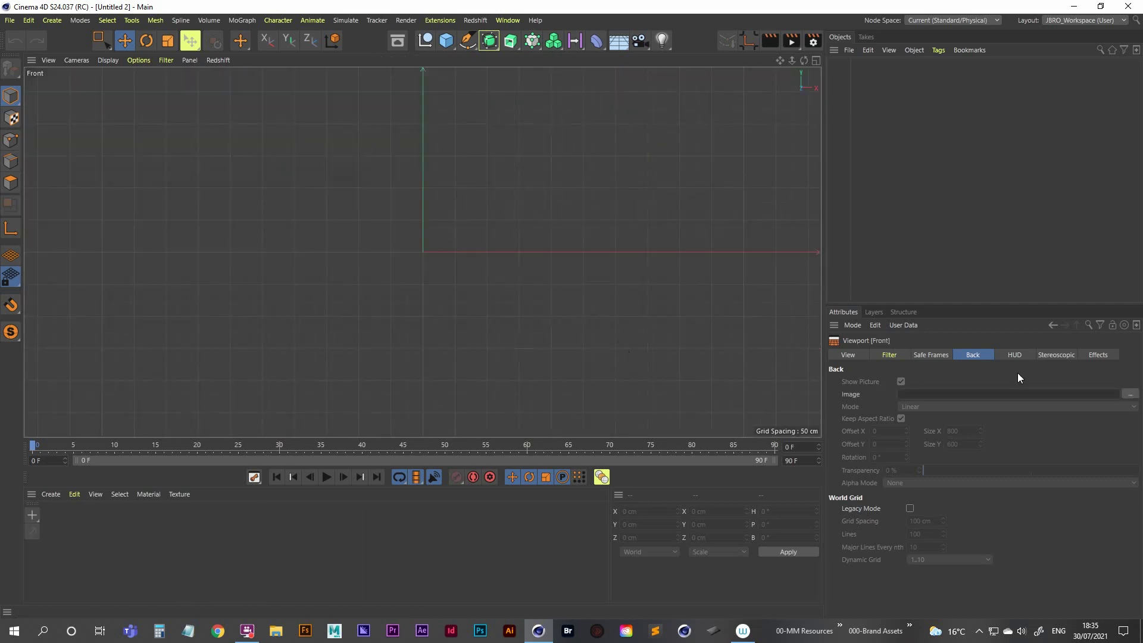
click(1129, 396)
double_click(255, 205)
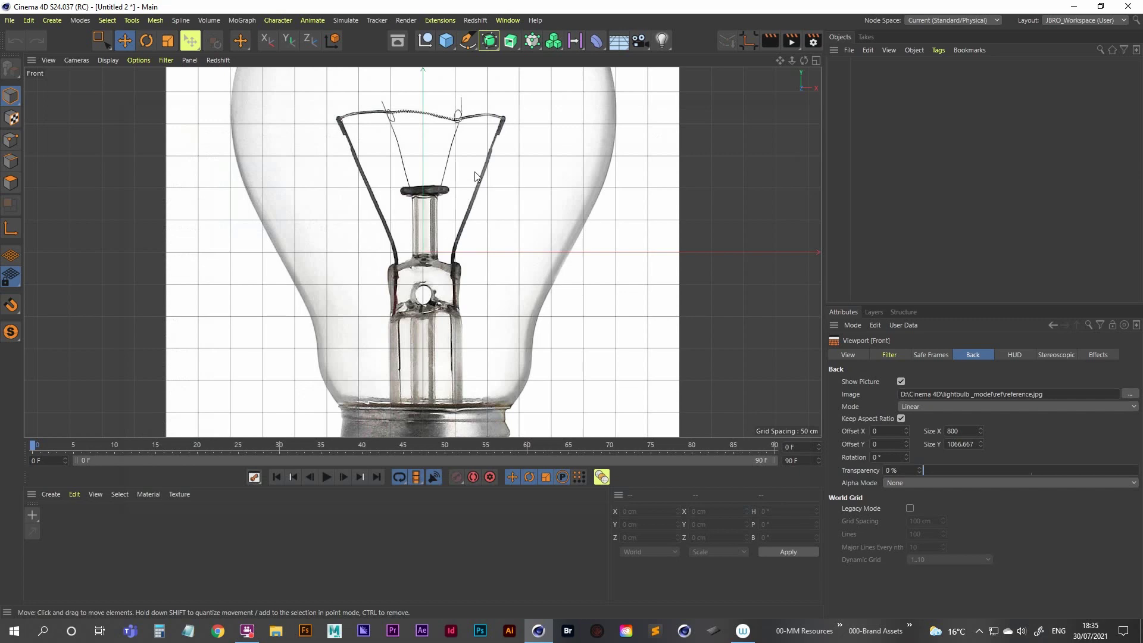
scroll(438, 244, down, 8)
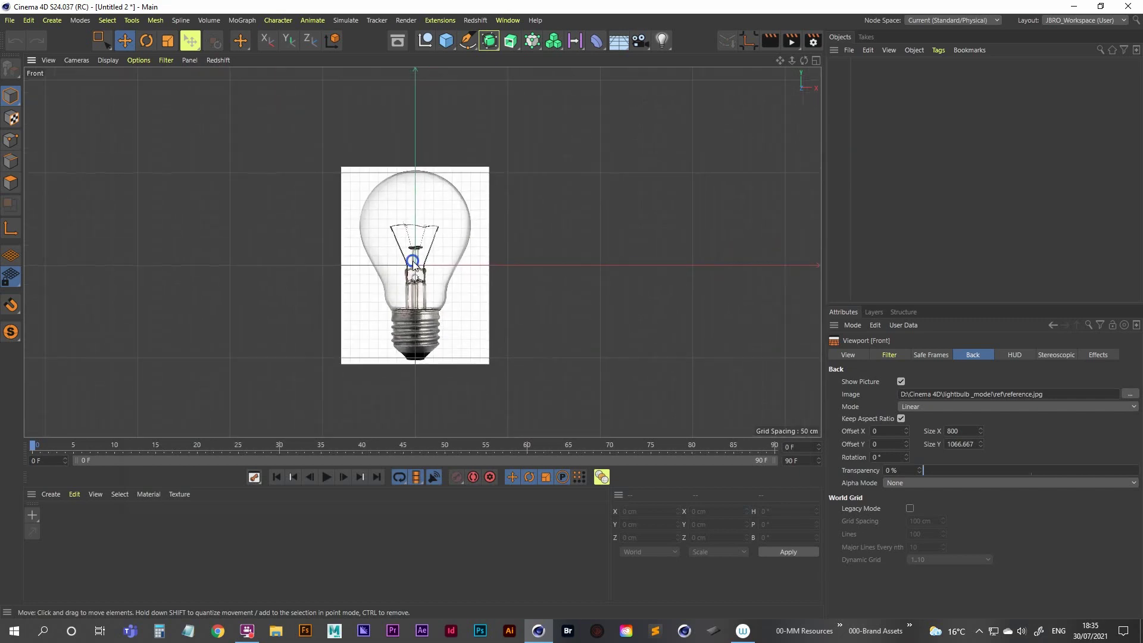
scroll(413, 265, up, 6)
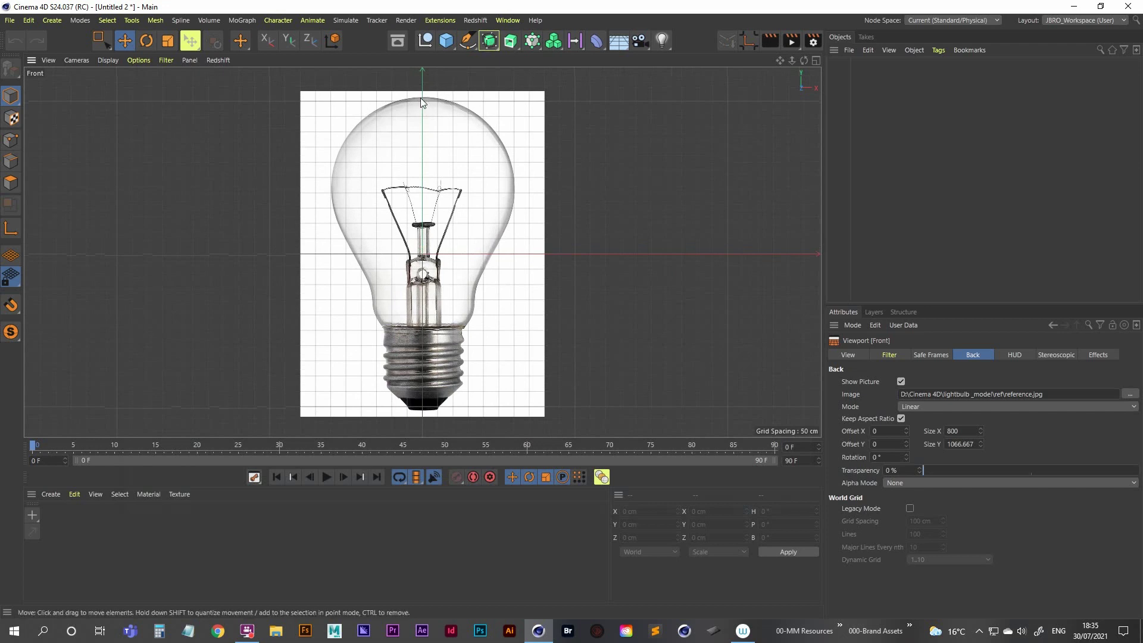
Enable quantizing and place the first Spline Pen point at the top of the bulb on the vertical axis, X 0 cm, Y 515 cm
click(467, 40)
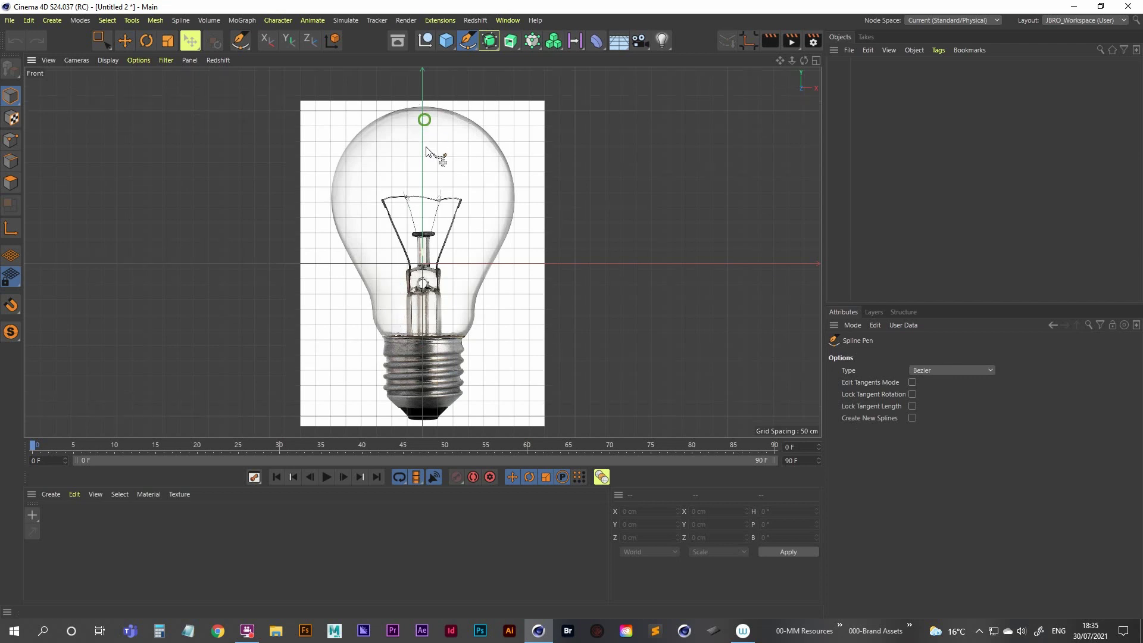
alt+middle_drag(426, 147, 428, 211)
scroll(472, 191, up, 5)
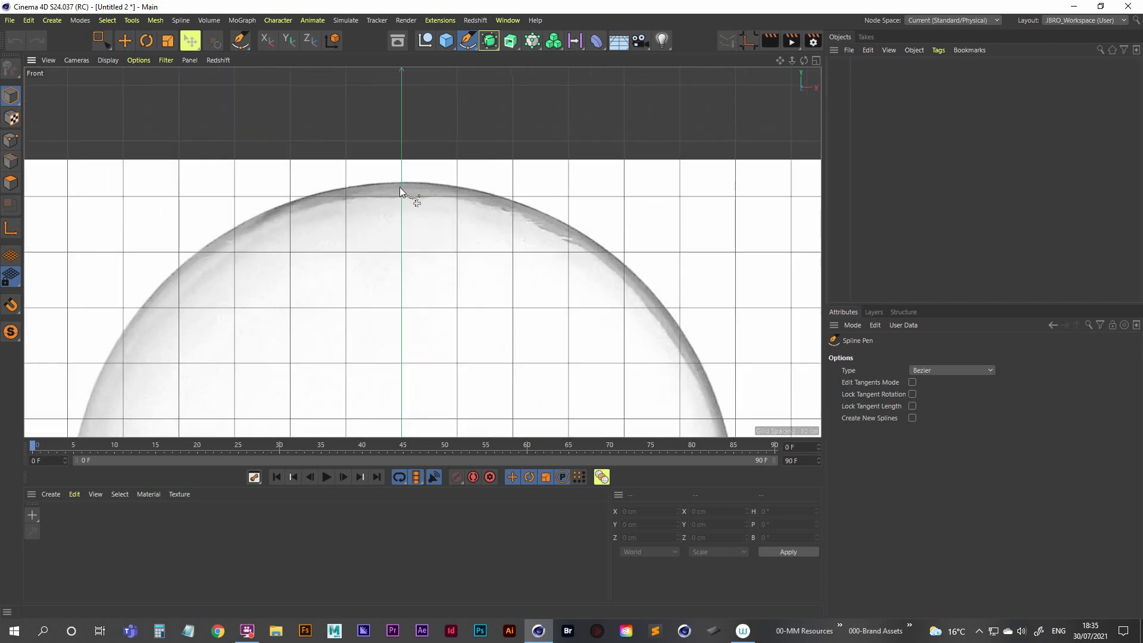
alt+middle_drag(397, 187, 437, 163)
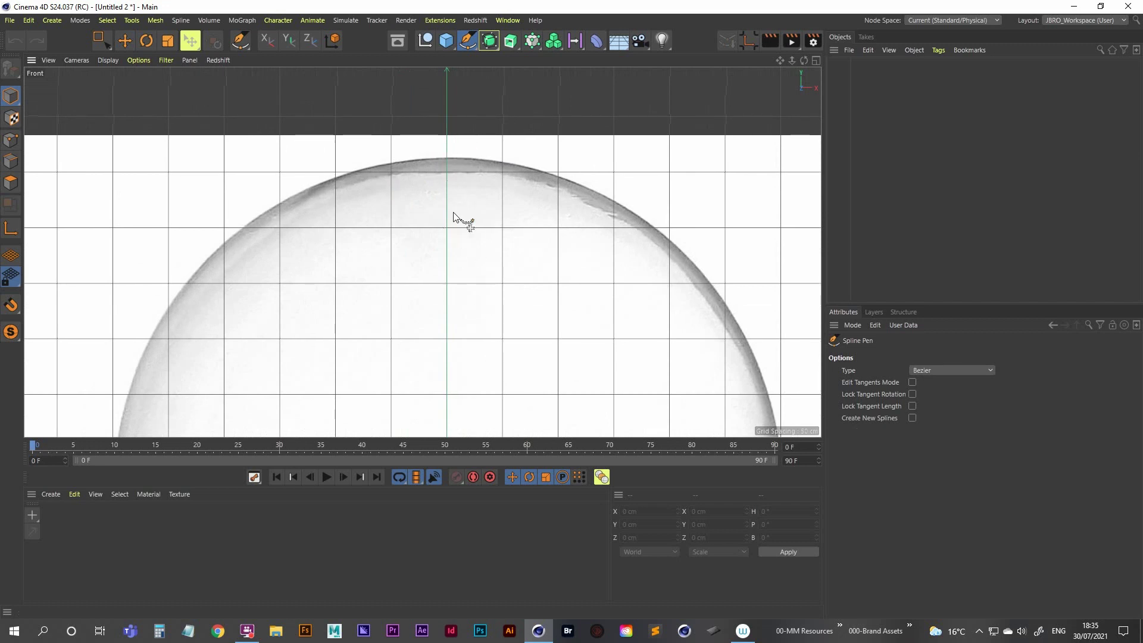
click(10, 307)
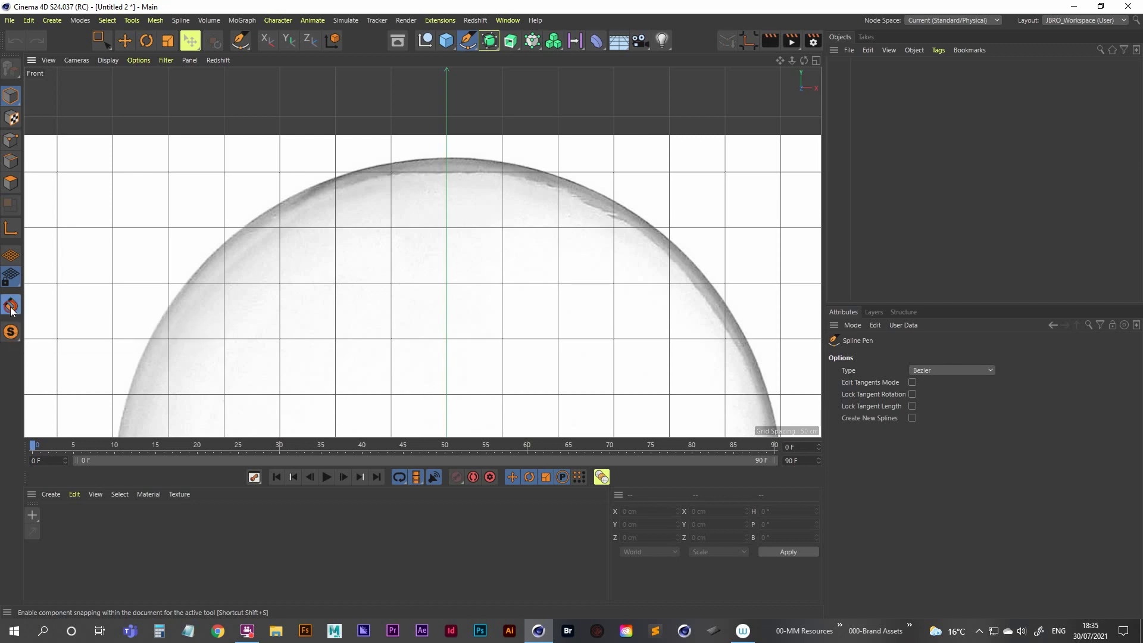
click(11, 307)
click(12, 306)
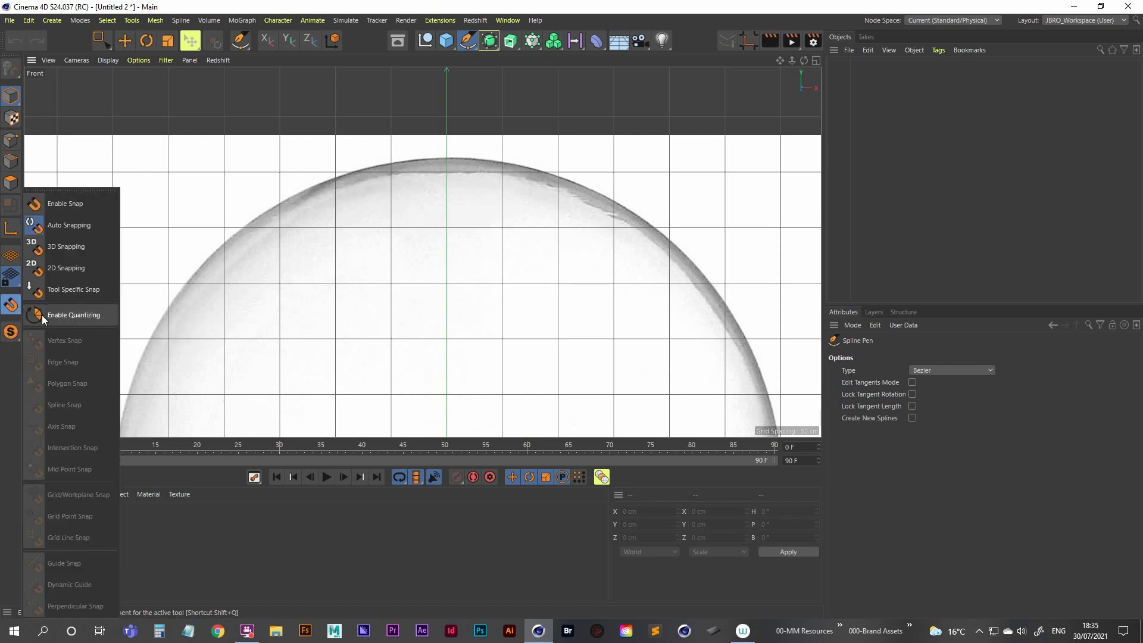
click(76, 319)
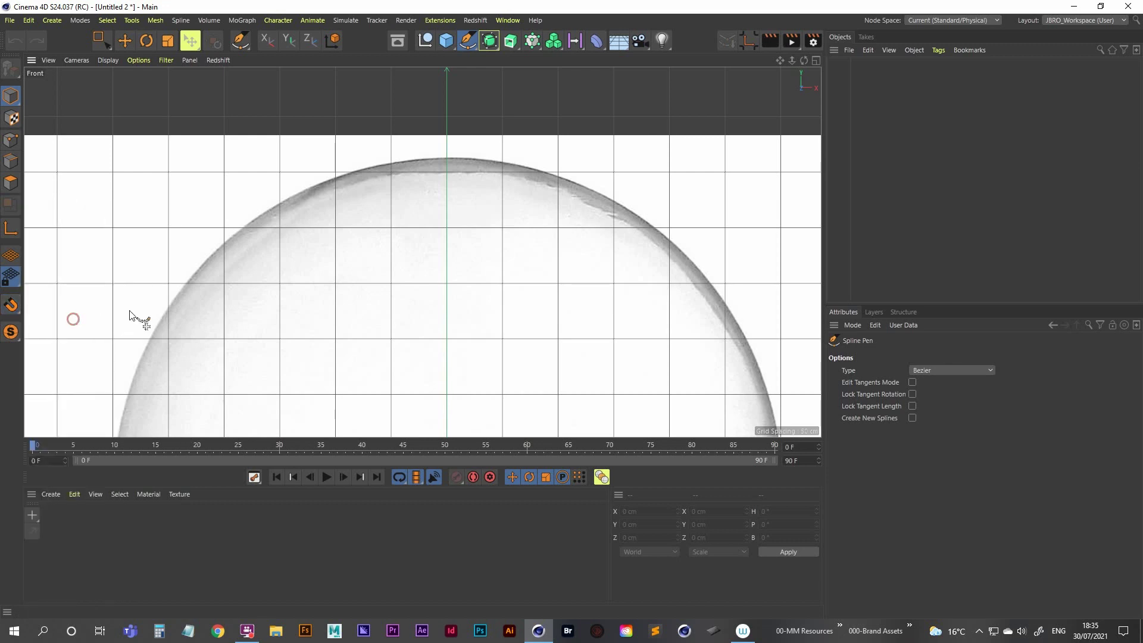
click(448, 156)
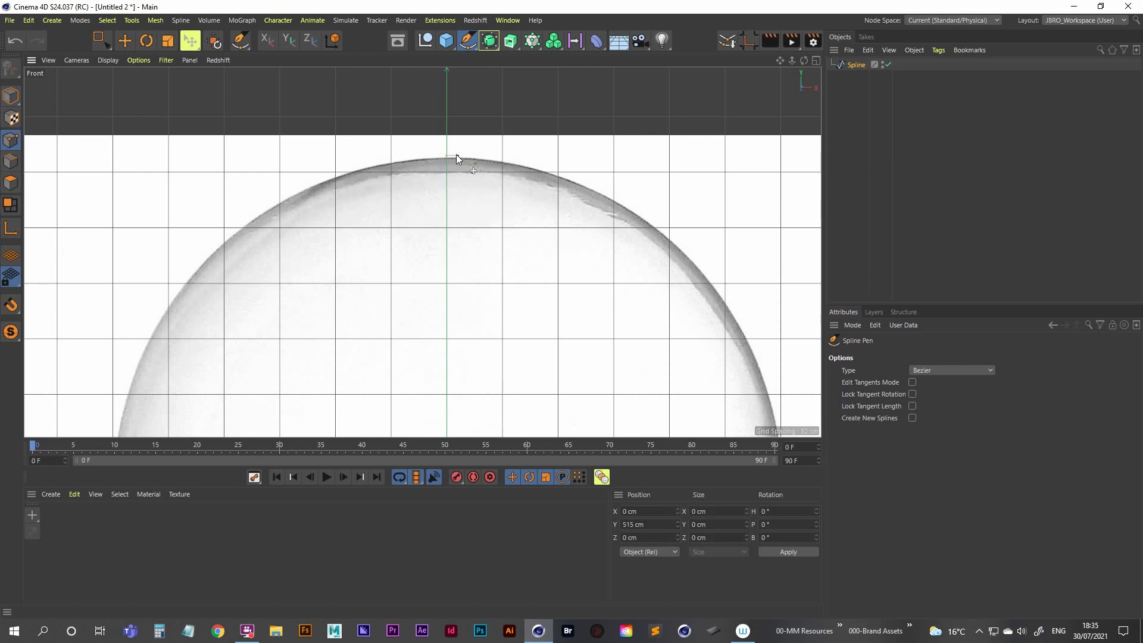
Disable quantizing and trace the upper left glass outline with a curved spline point at about X -223 cm, Y 414 cm
click(10, 307)
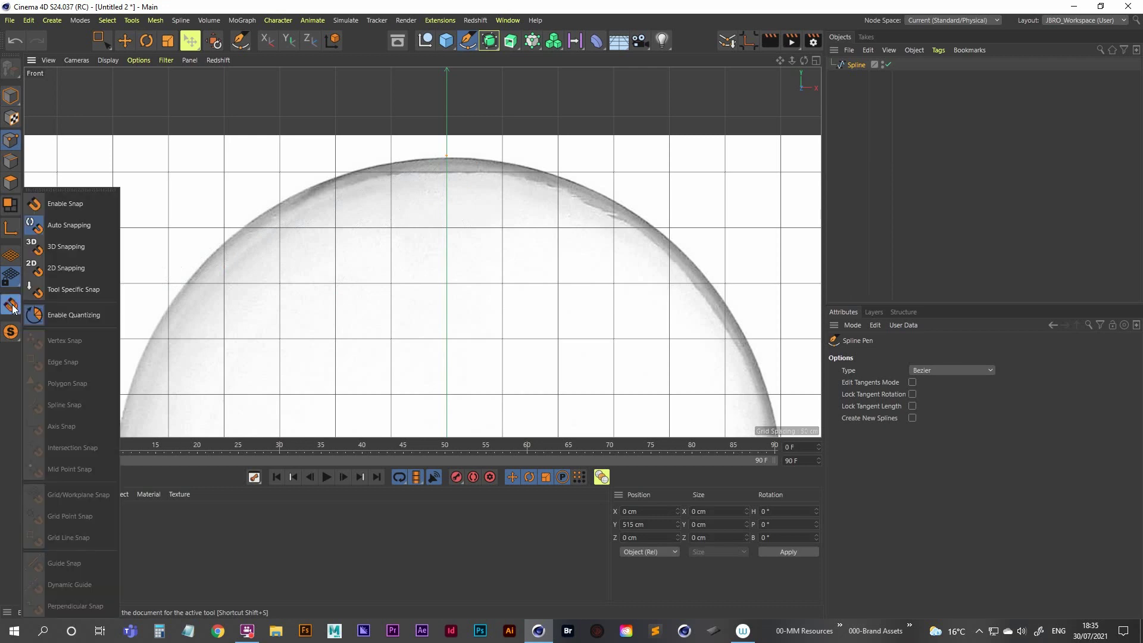
click(71, 319)
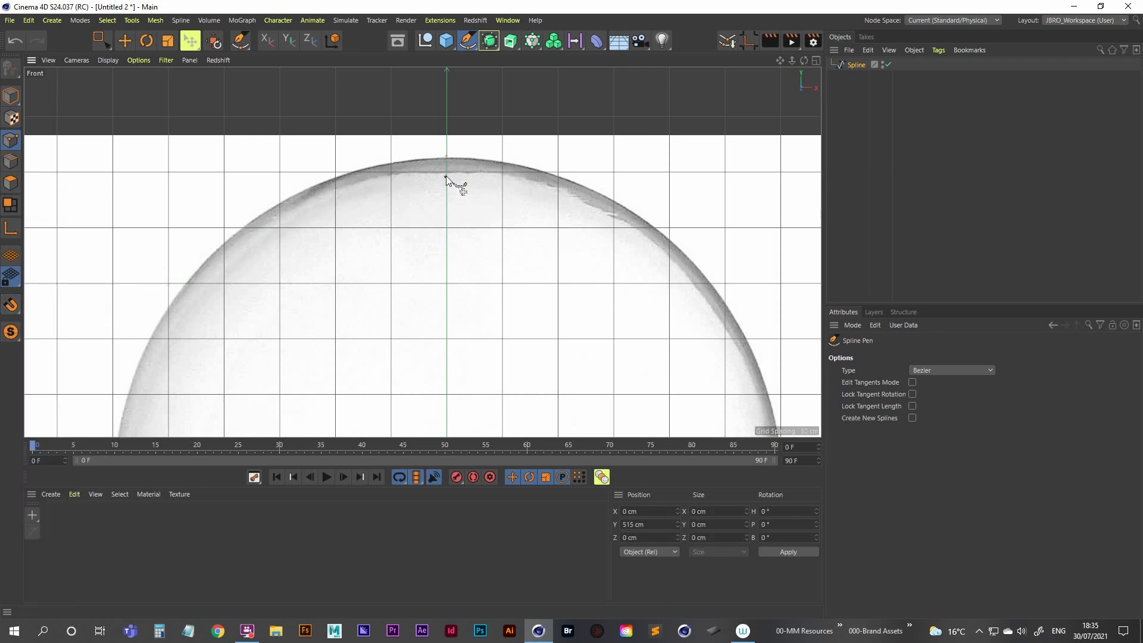
middle_drag(433, 166, 492, 153)
scroll(491, 152, down, 3)
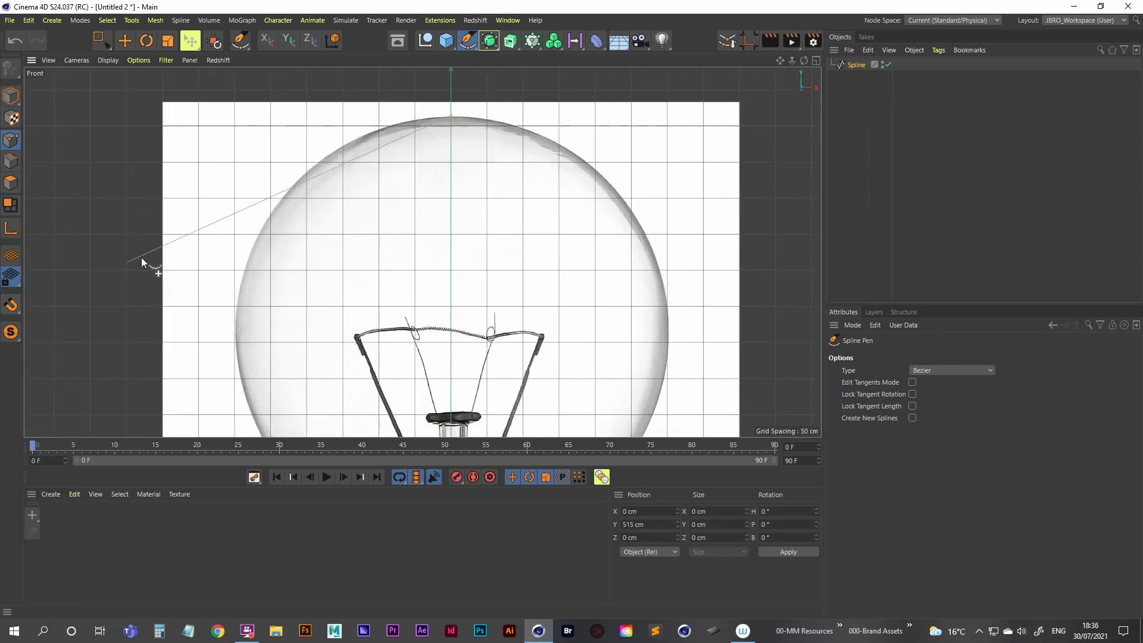
click(367, 141)
click(261, 231)
alt+middle_drag(294, 217, 339, 214)
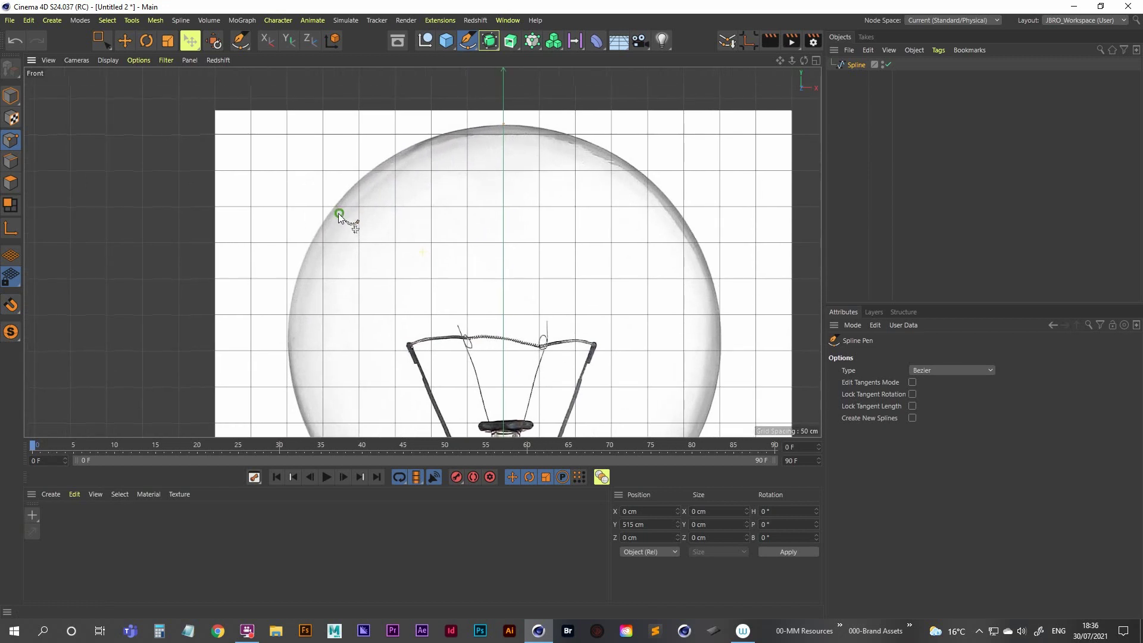
drag(339, 214, 437, 169)
drag(343, 196, 294, 259)
Continue the spline down the bulb's left side and neck to the metal collar's edge at about X -129 cm, Y -237 cm
alt+middle_drag(297, 348, 251, 222)
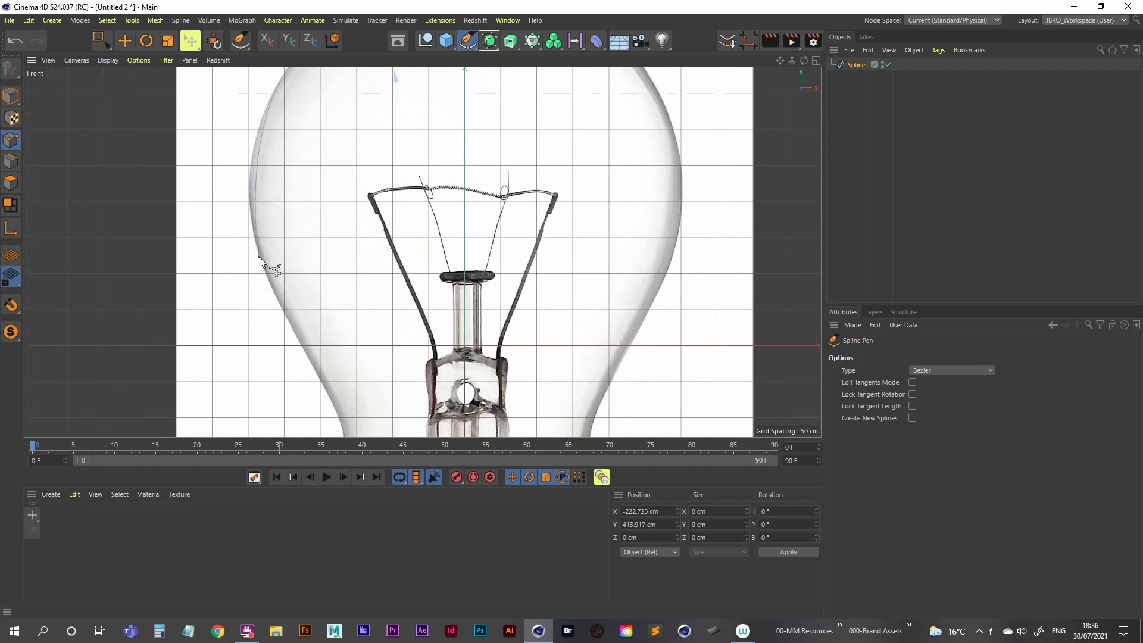
drag(259, 257, 270, 285)
alt+middle_drag(270, 284, 387, 258)
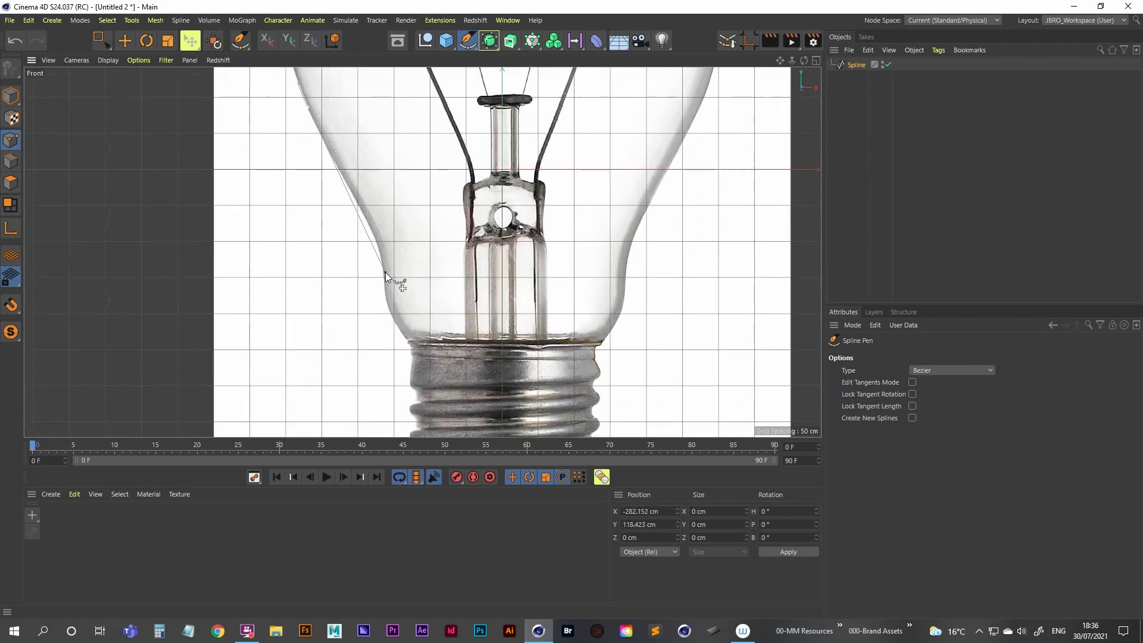
drag(384, 272, 390, 305)
key(ctrl+z)
key(ctrl+z)
key(ctrl+z)
mouse_move(408, 342)
mouse_down()
mouse_move(430, 346)
mouse_move(423, 358)
mouse_up()
Re-enable quantizing and end the spline on the vertical axis at the collar line, X 0 cm, Y -240 cm
click(12, 305)
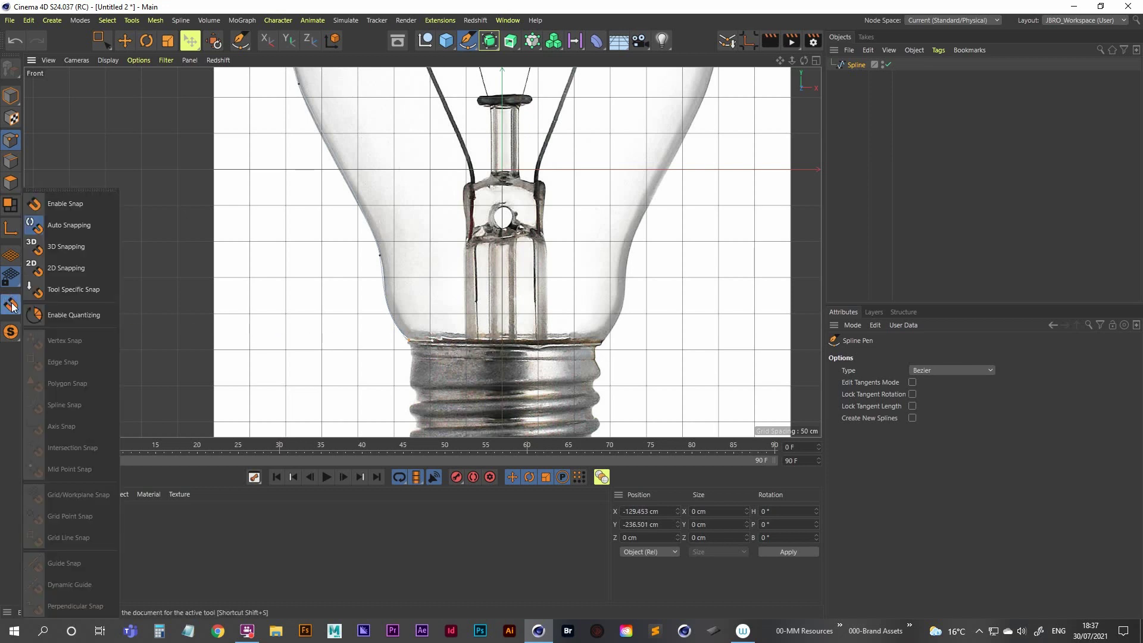
click(94, 315)
right_click(507, 351)
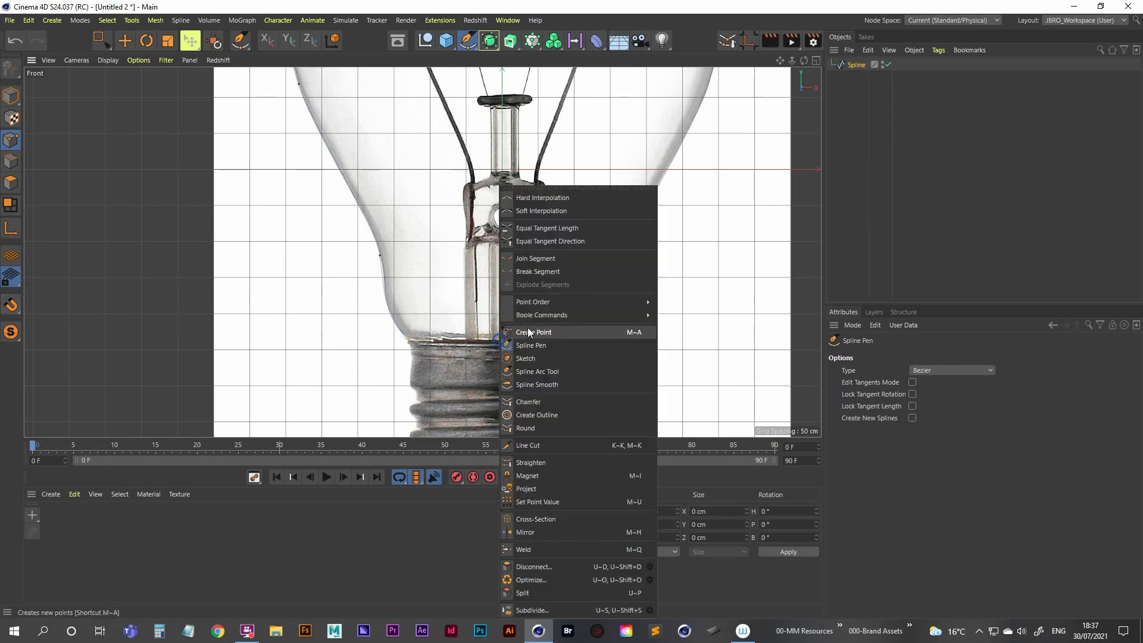
key(Escape)
scroll(463, 359, up, 5)
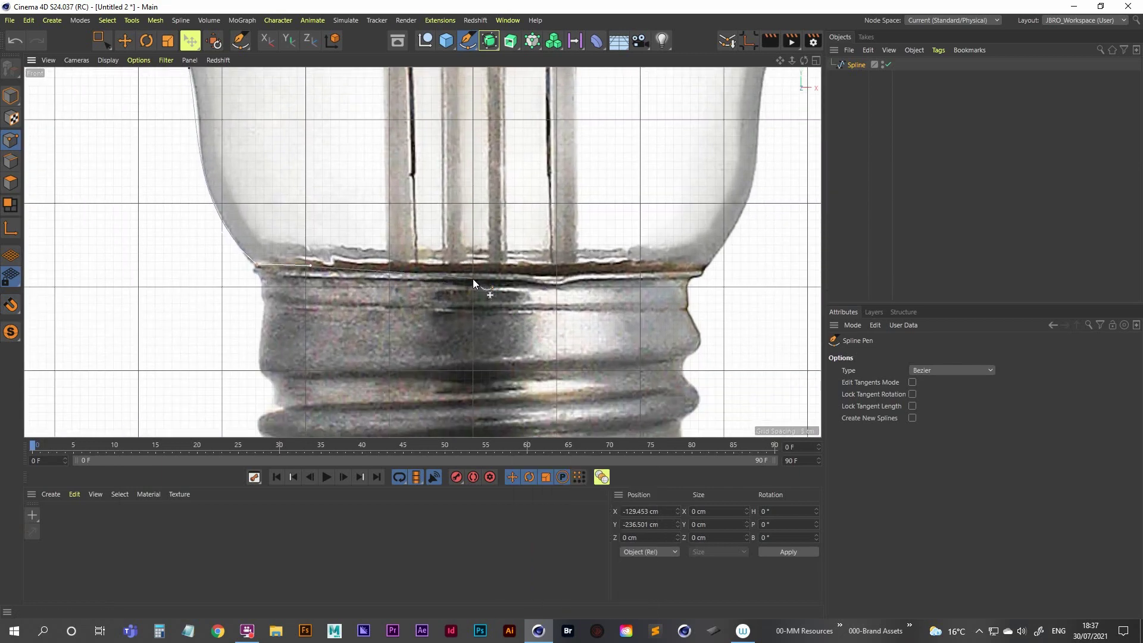
click(470, 269)
click(471, 270)
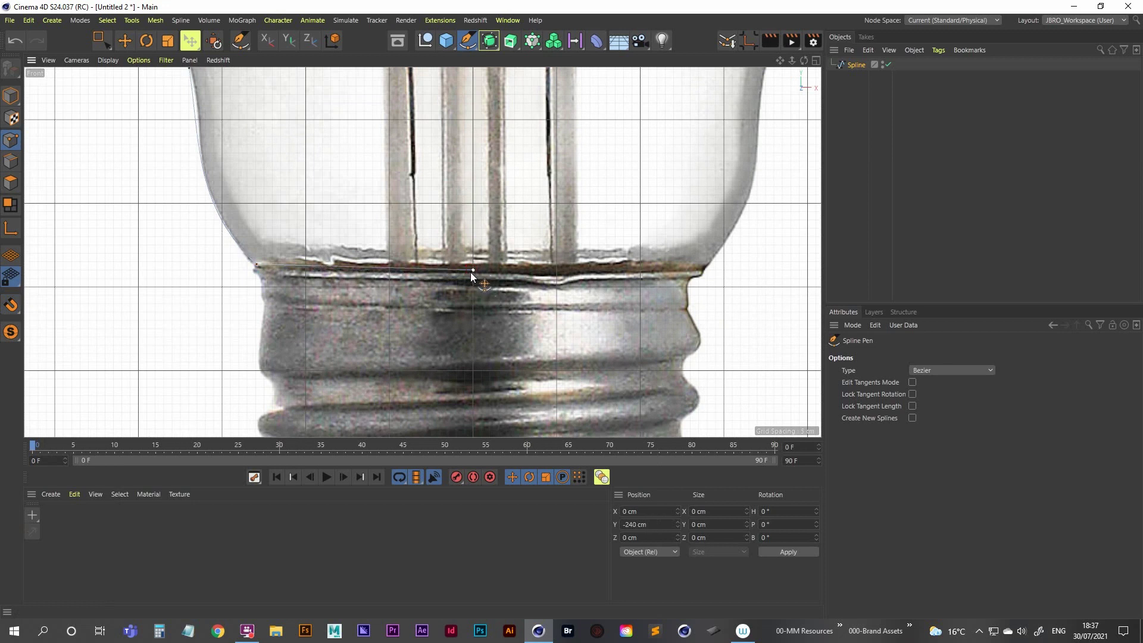
Select the spline's collar-edge point and its axis end point in turn to compare their Y positions
click(99, 40)
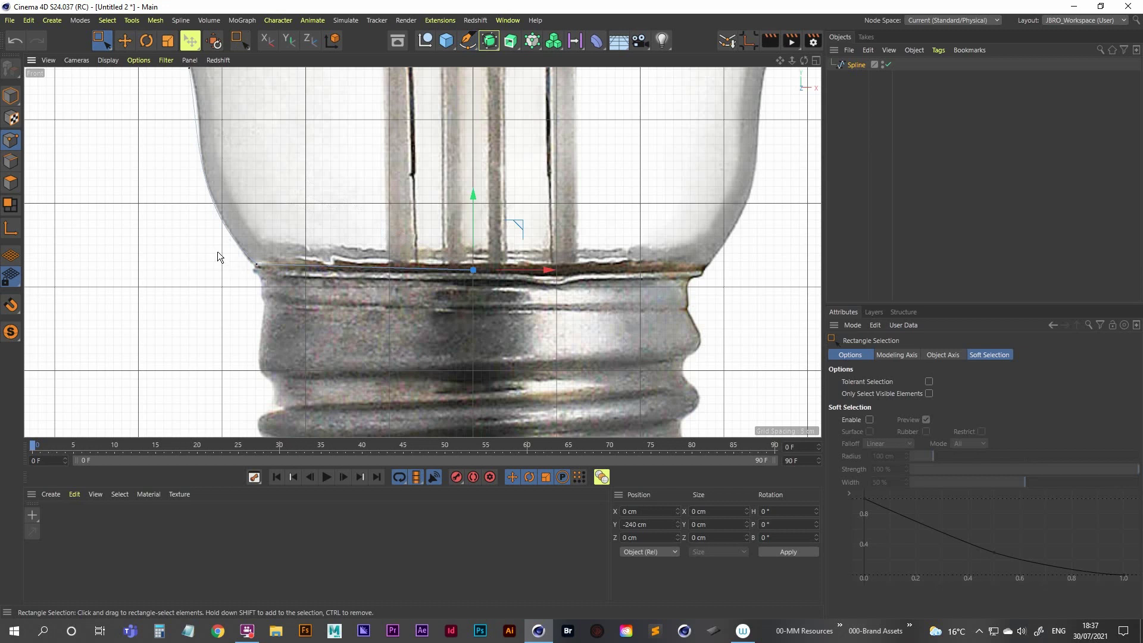
drag(219, 250, 283, 282)
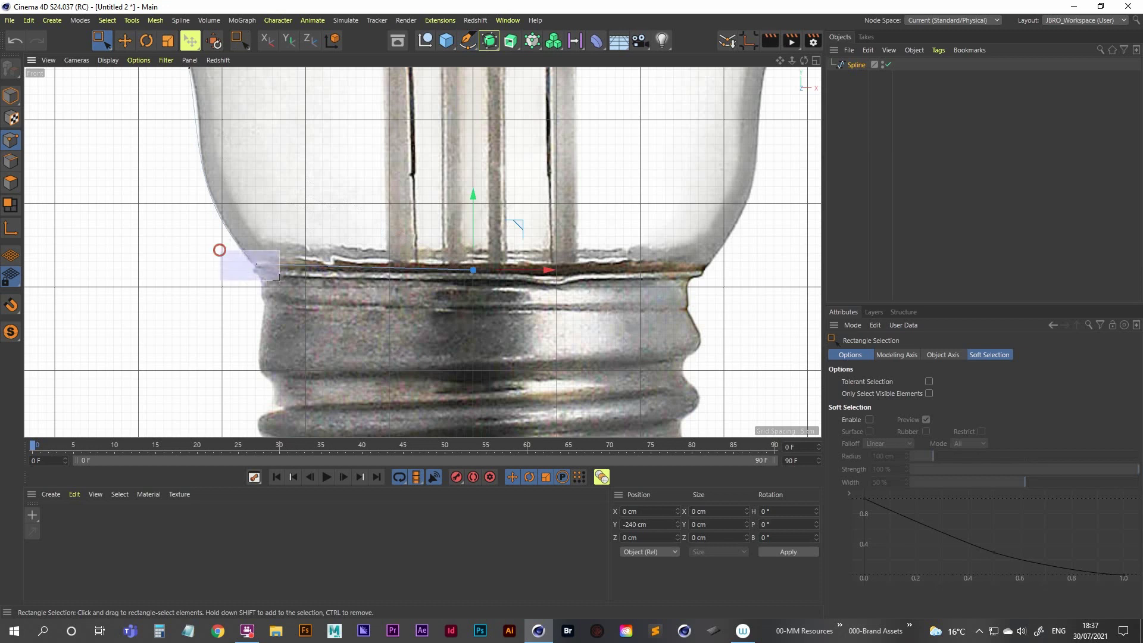
click(664, 524)
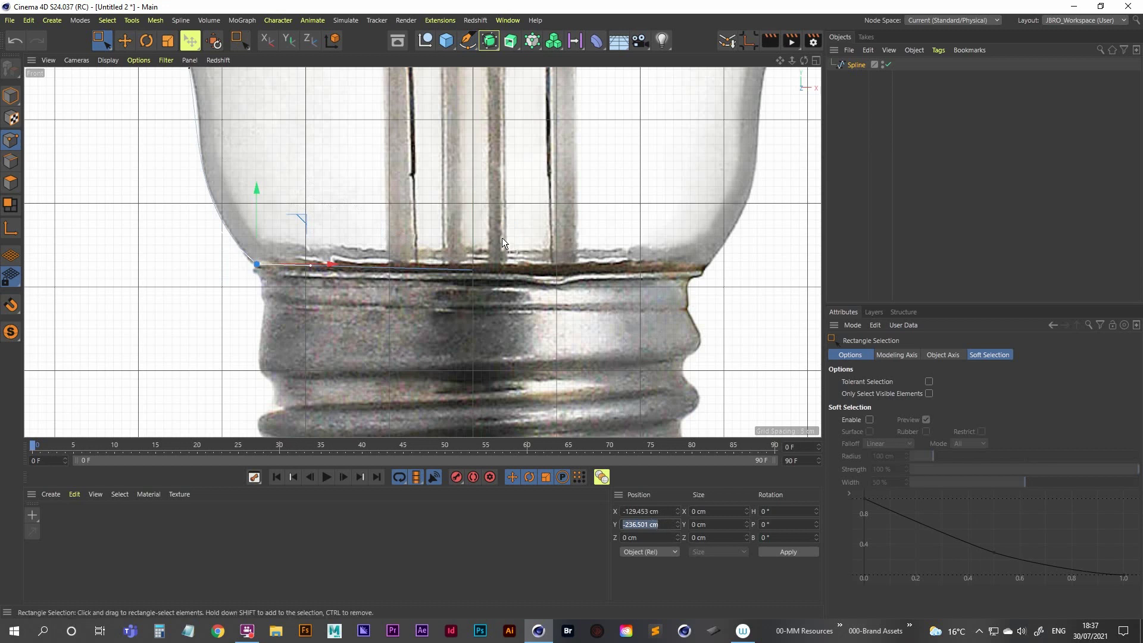
drag(503, 237, 392, 324)
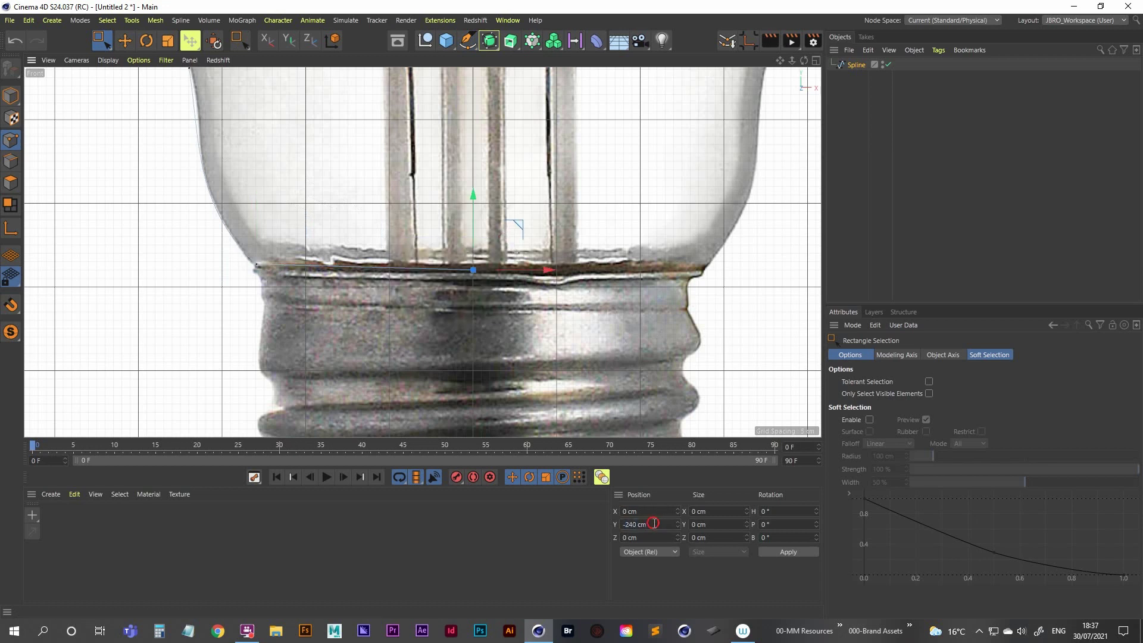
click(653, 523)
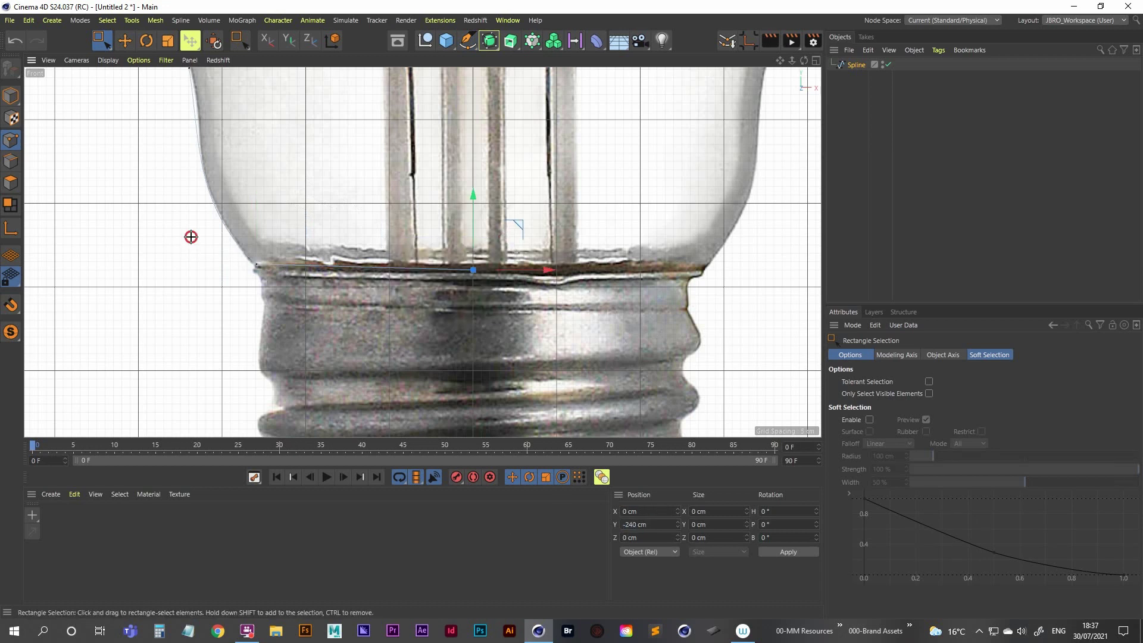
Try to level the spline's two lowest points by selecting both and scaling them along the Y axis
drag(197, 241, 619, 345)
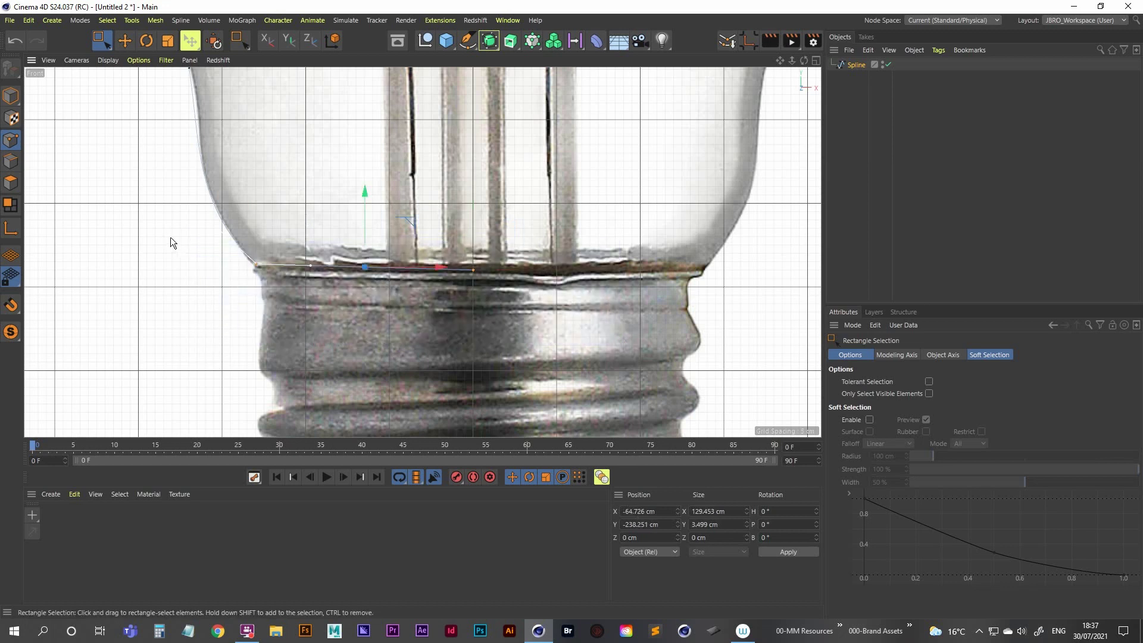
drag(171, 237, 603, 339)
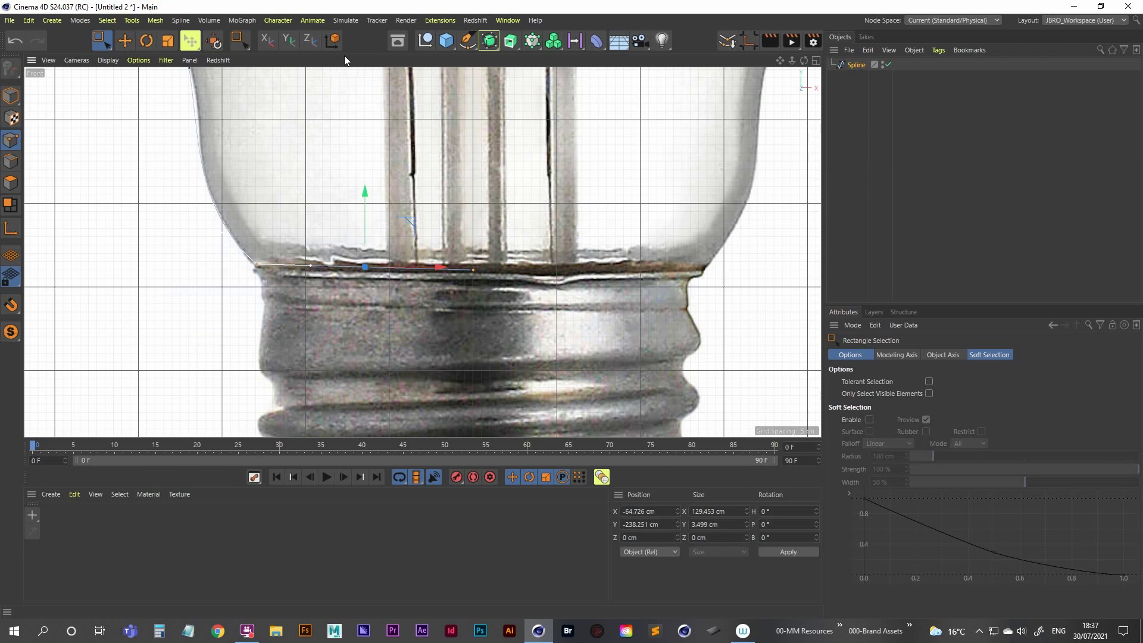
click(168, 40)
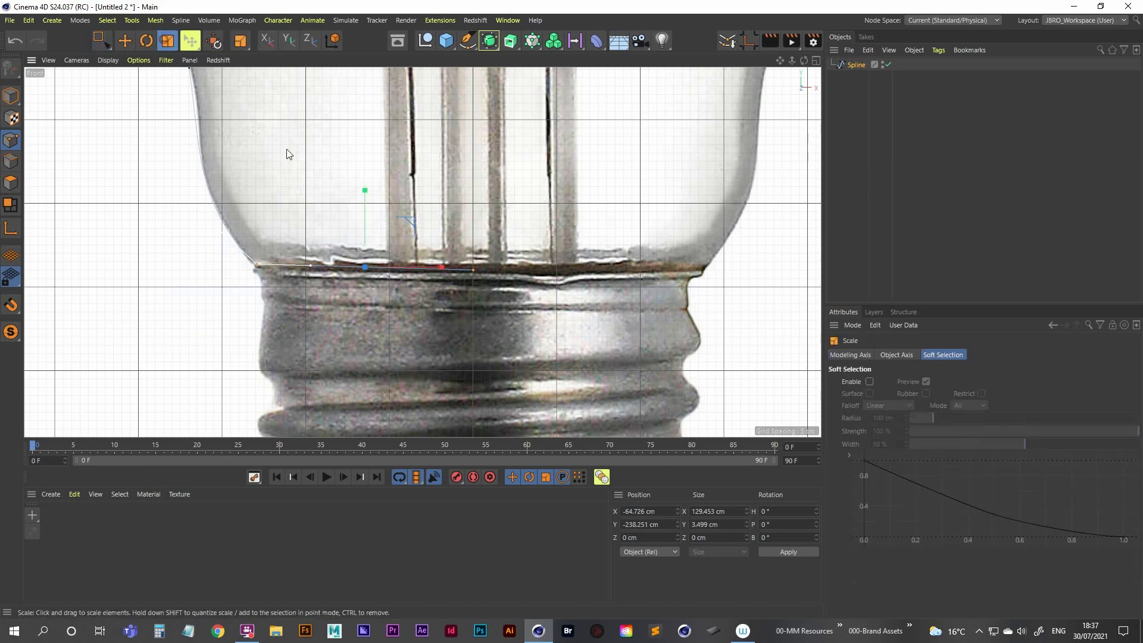
scroll(327, 244, up, 4)
scroll(357, 223, up, 2)
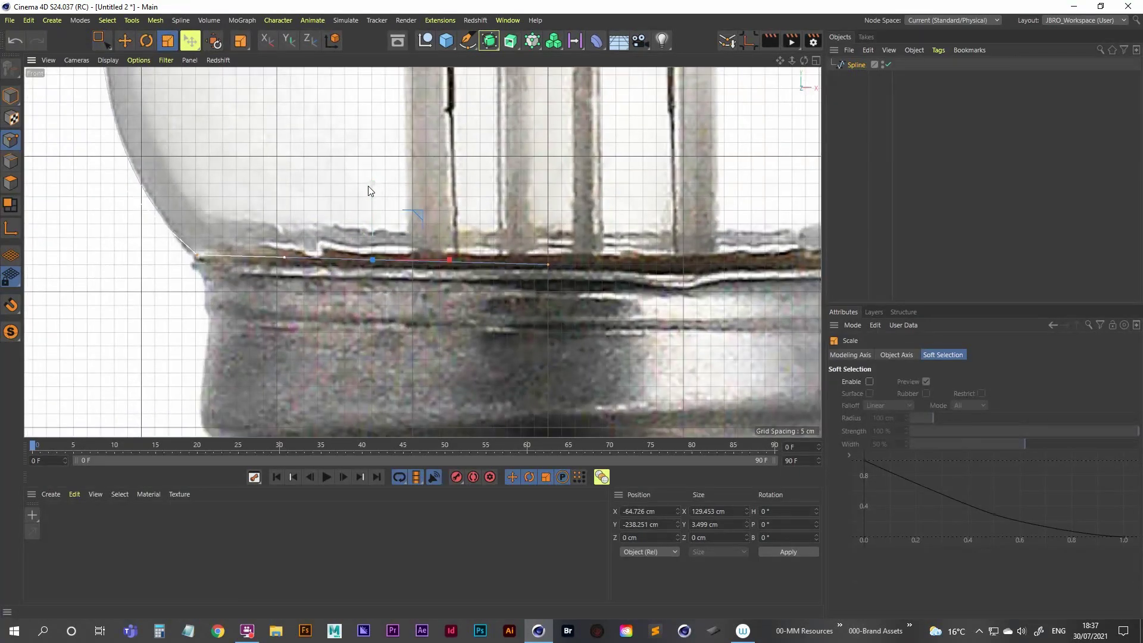
scroll(357, 209, up, 3)
drag(371, 183, 373, 224)
drag(376, 236, 377, 249)
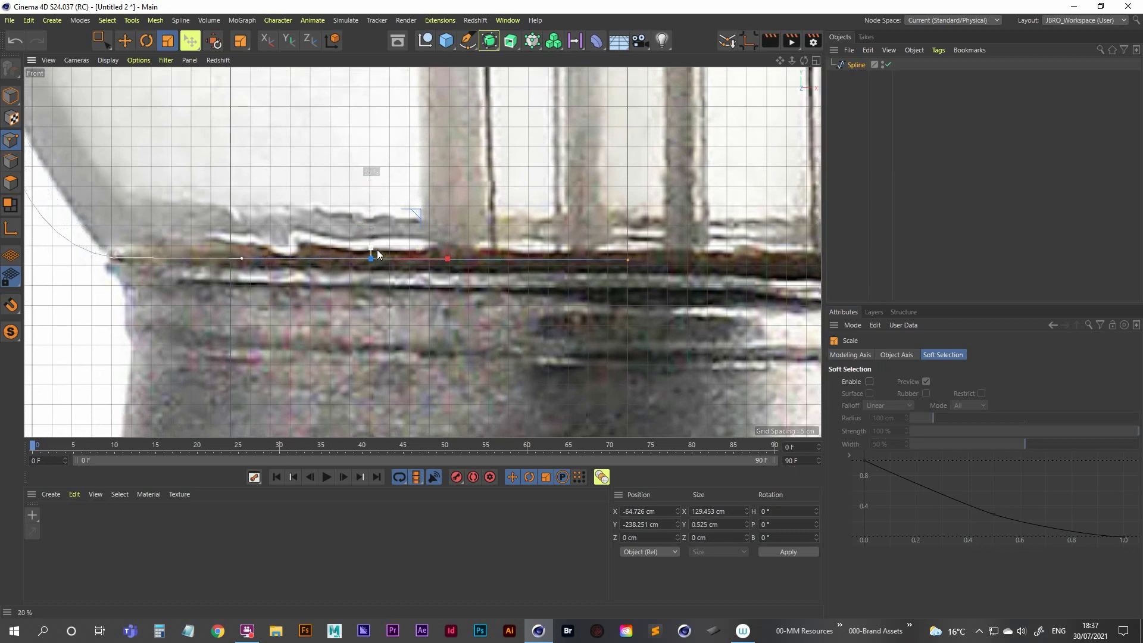
scroll(396, 224, down, 2)
scroll(395, 223, down, 4)
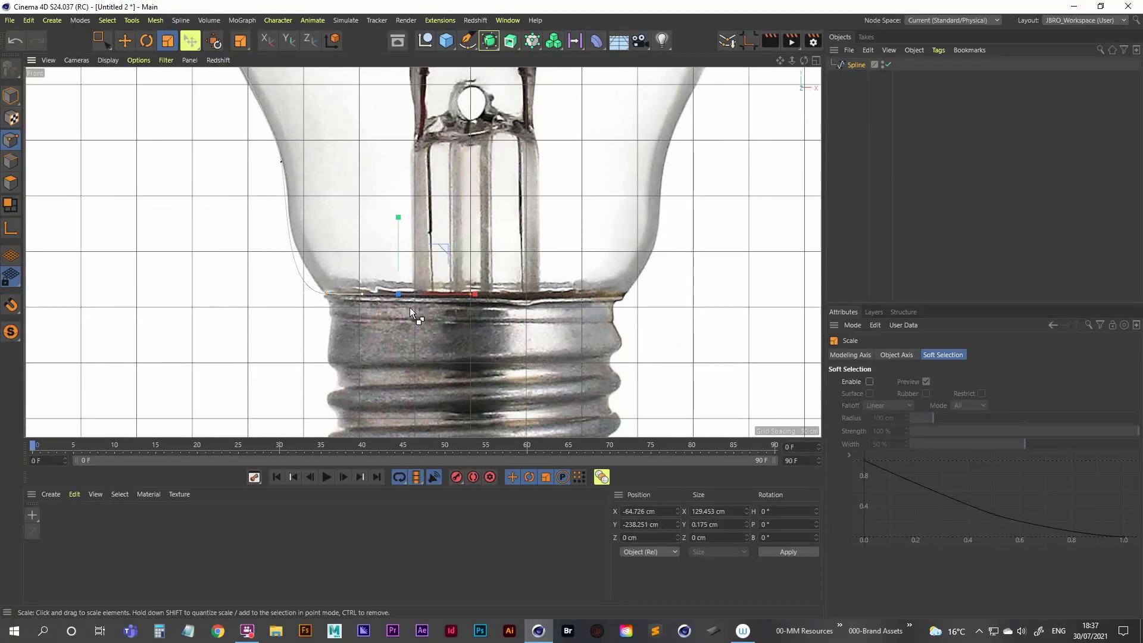
key(ctrl+z)
scroll(411, 297, up, 5)
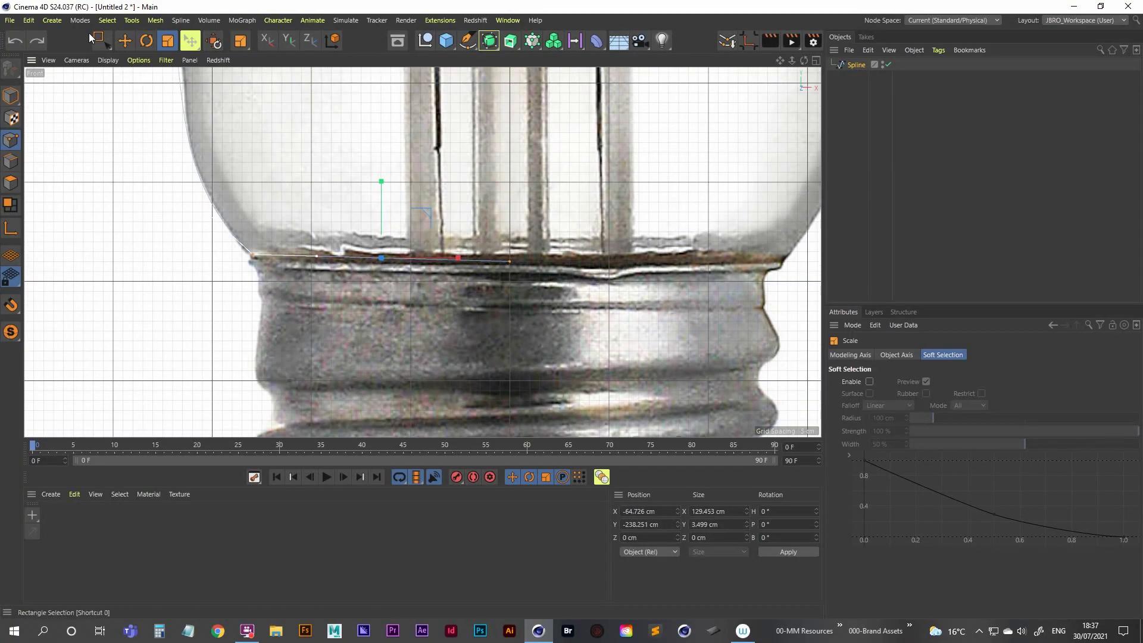
Level the spline's base by setting the axis end point's Y position to -236.501 cm, matching the collar-edge point
click(97, 40)
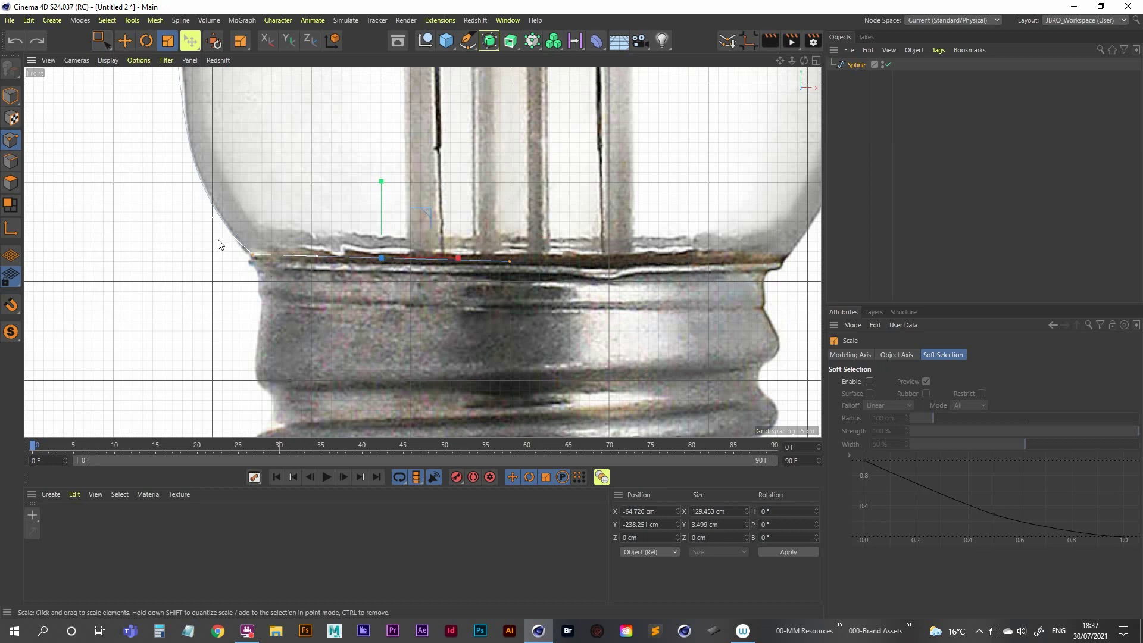
click(102, 40)
drag(209, 237, 304, 287)
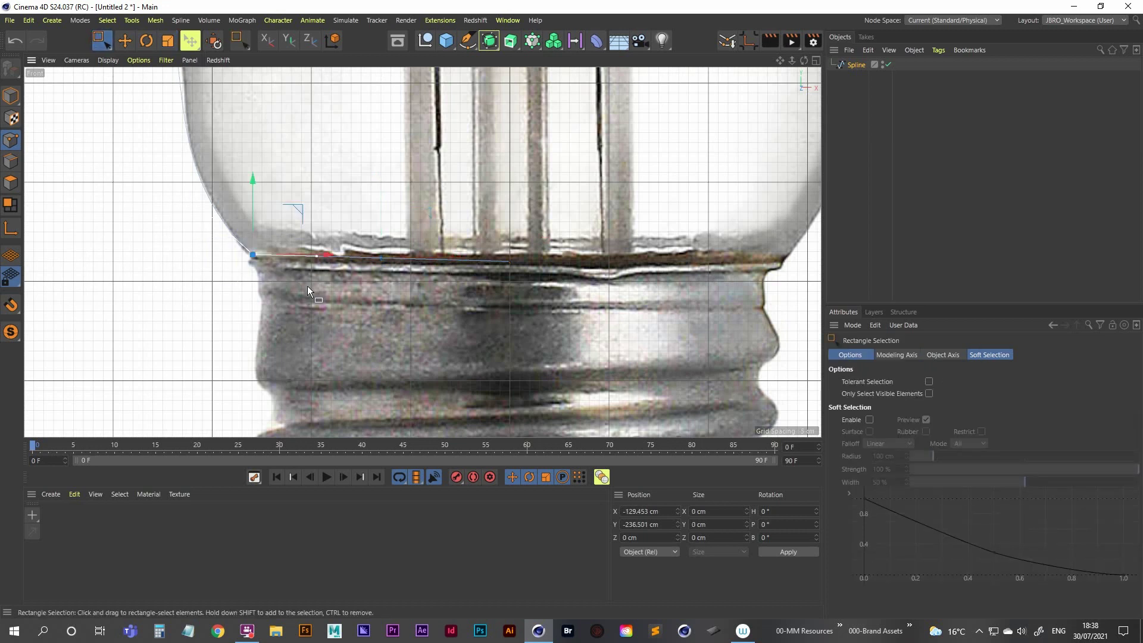
click(666, 524)
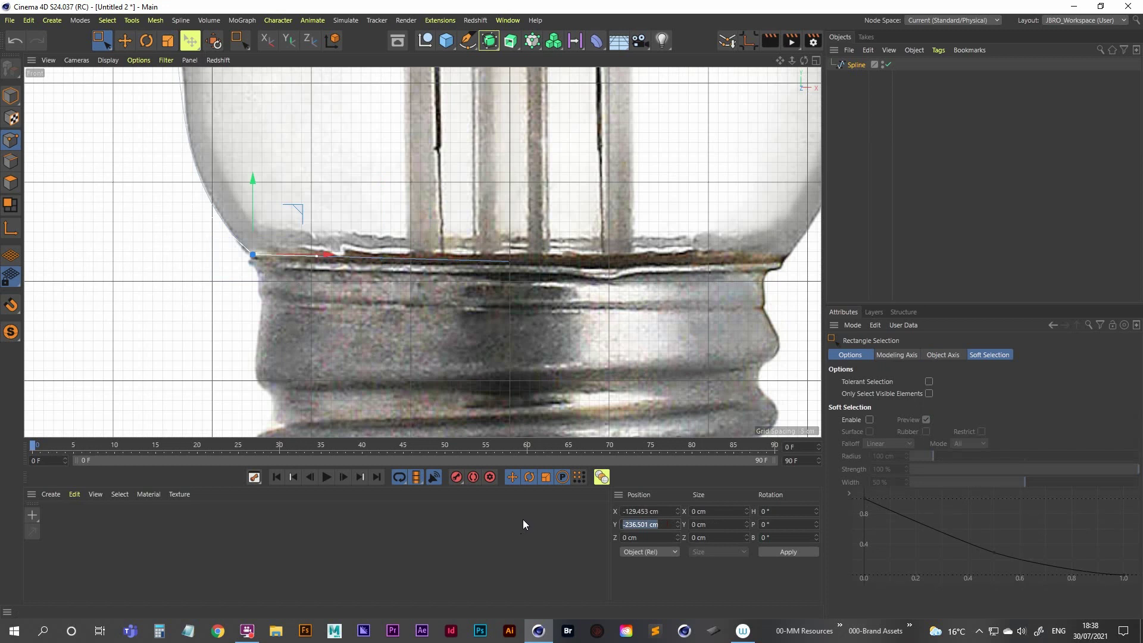
text(-240)
key(Return)
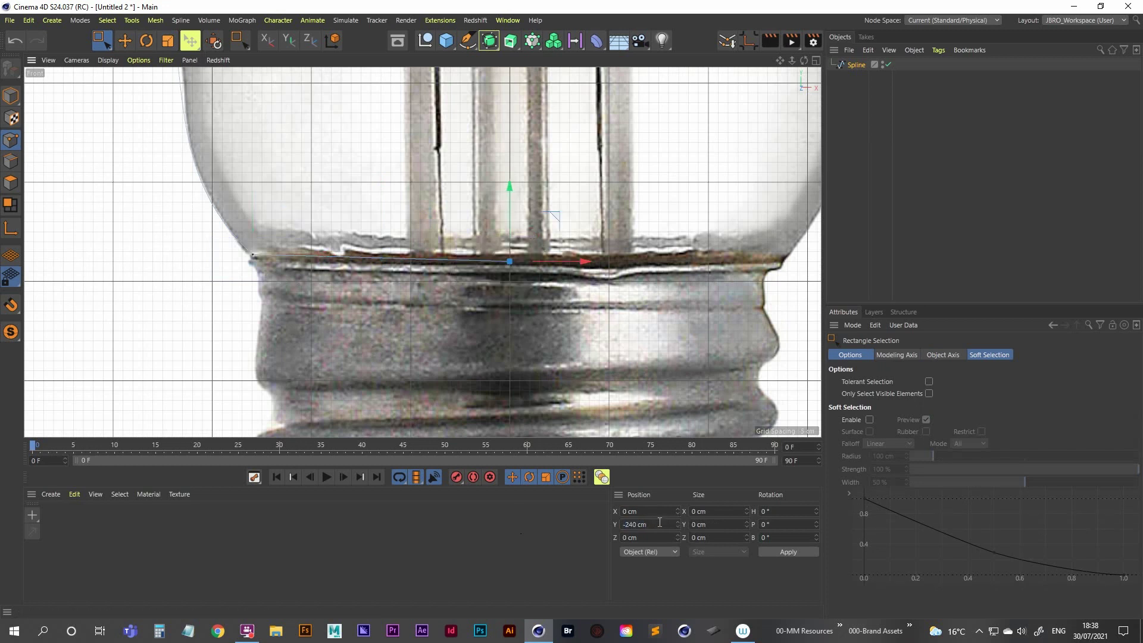
click(659, 523)
key(Tab)
click(652, 523)
key(Return)
key(ctrl+z)
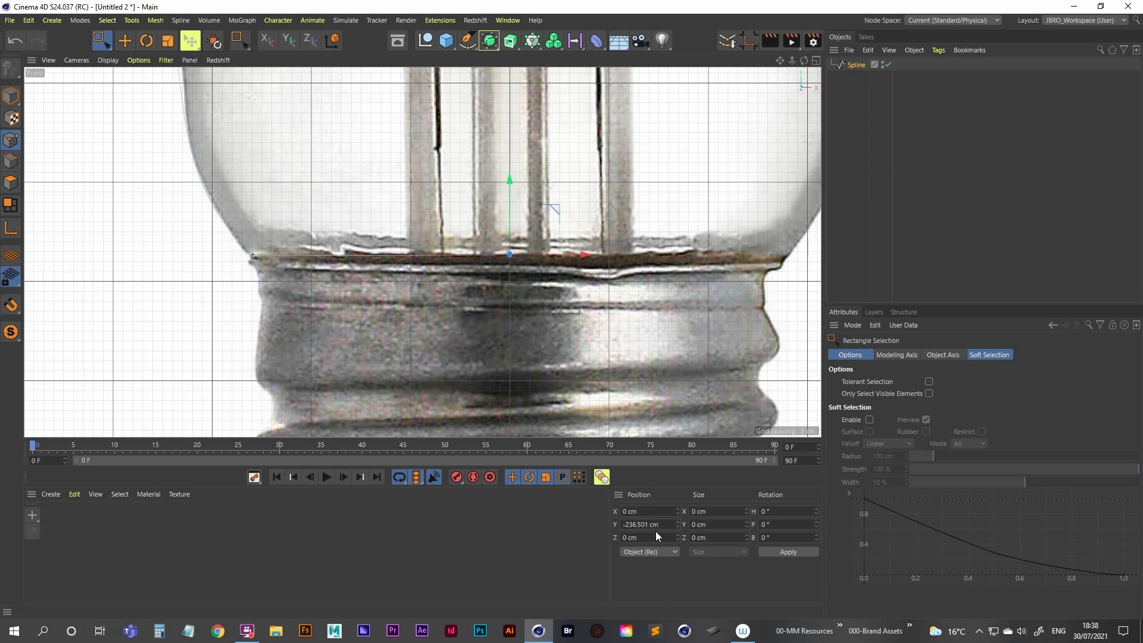
click(351, 231)
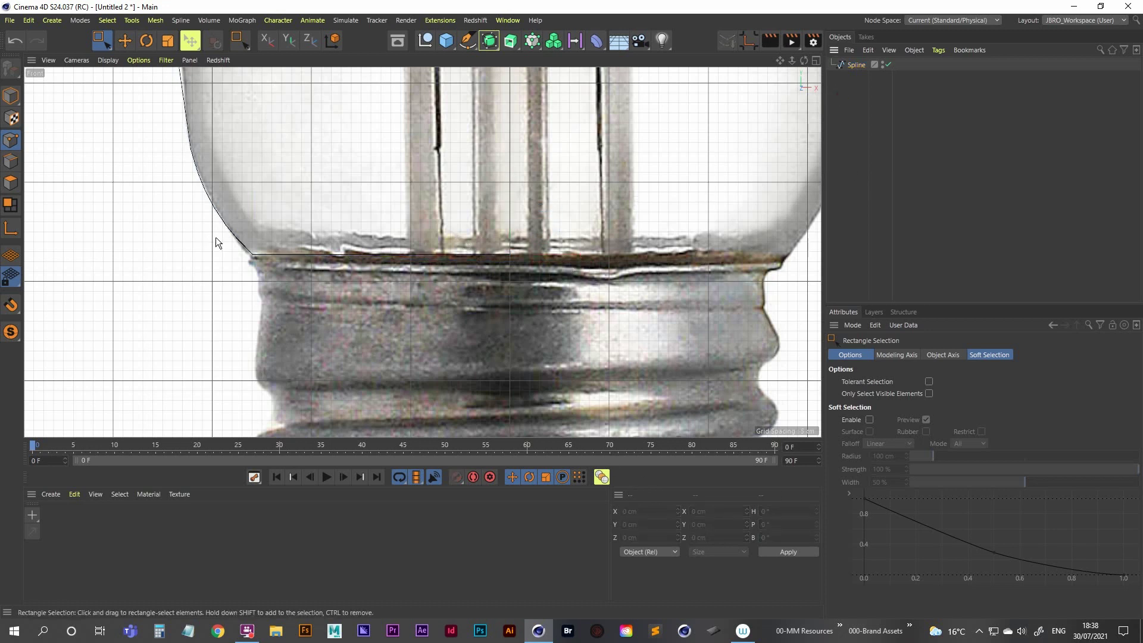
drag(302, 227, 544, 241)
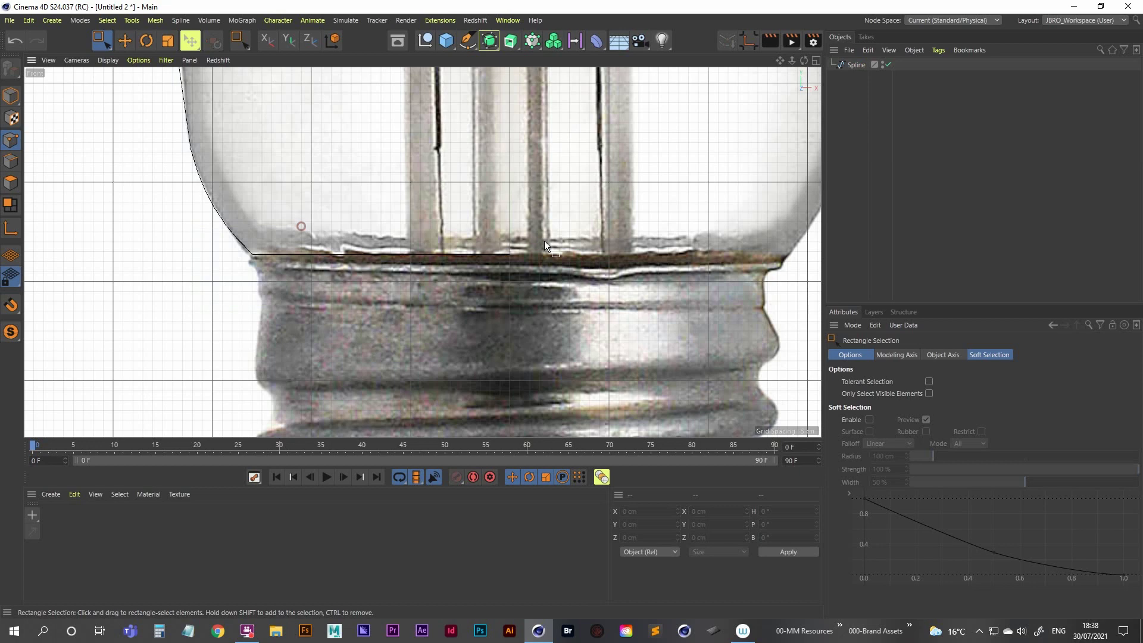
Examine the selected half-profile spline against the whole reference image and from an angle in the Perspective view
click(856, 64)
scroll(432, 238, down, 8)
scroll(386, 234, down, 5)
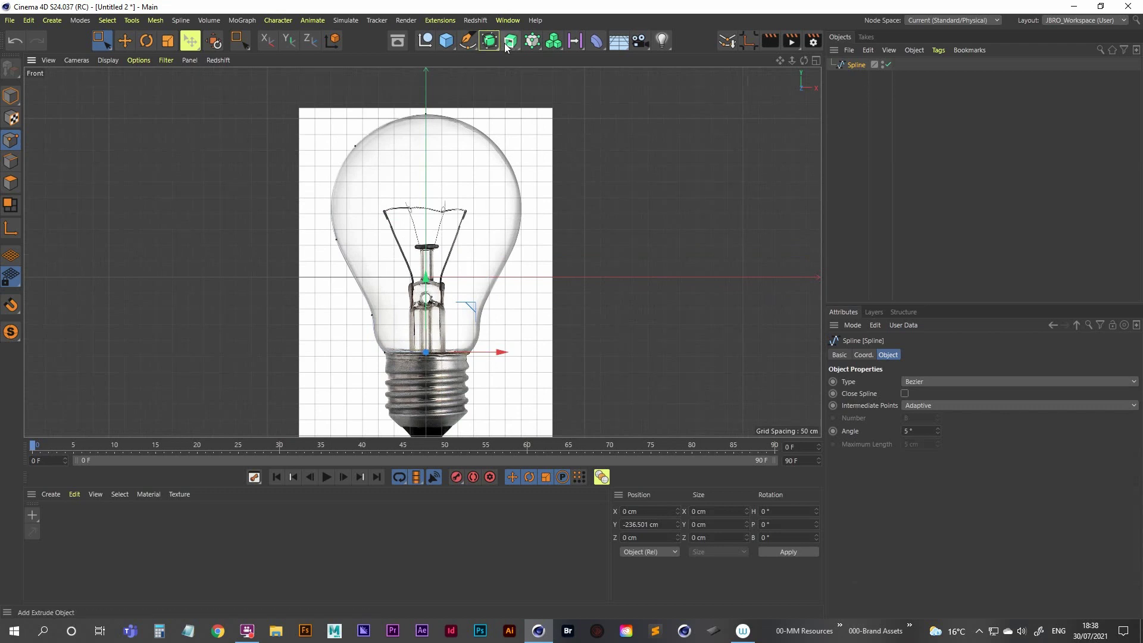
middle_click(441, 173)
middle_click(245, 153)
alt+drag(244, 153, 373, 231)
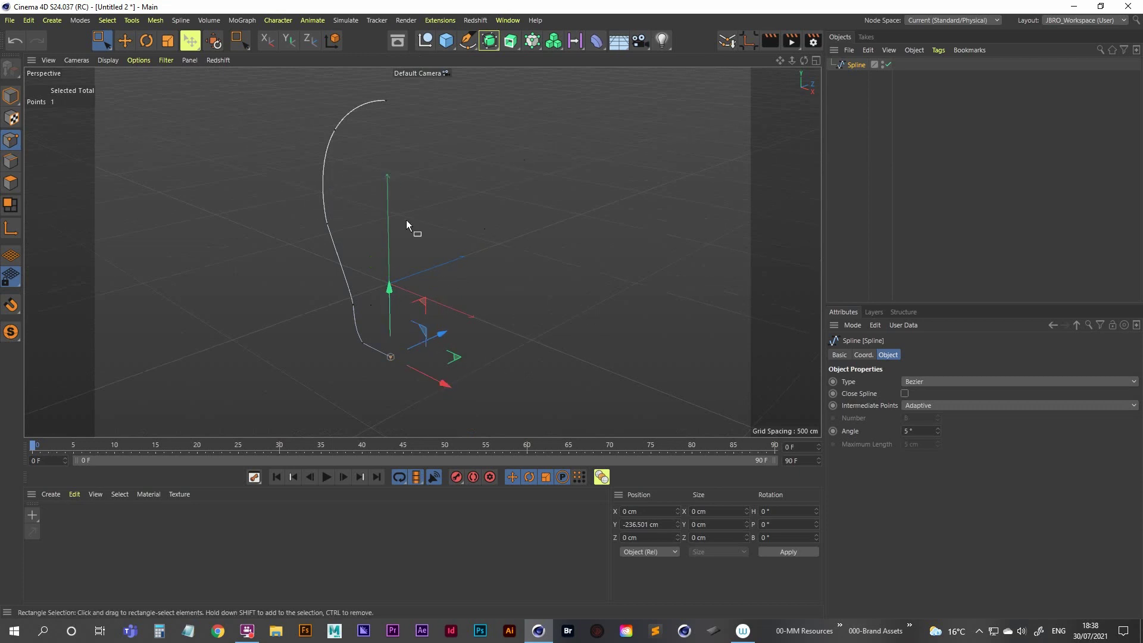
alt+drag(408, 222, 378, 276)
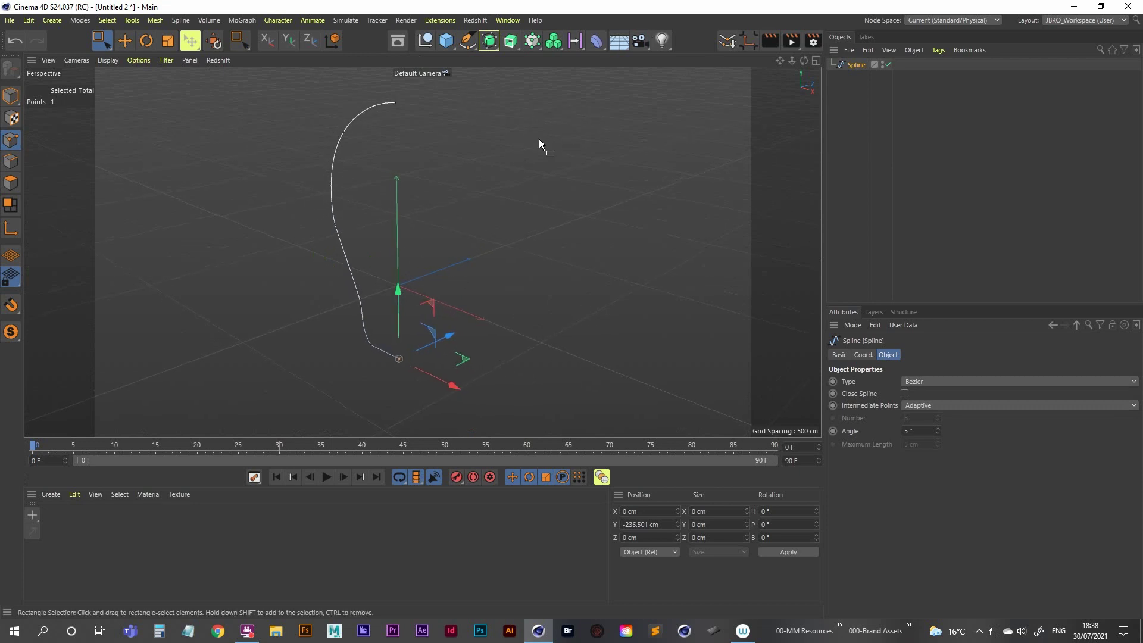
click(847, 74)
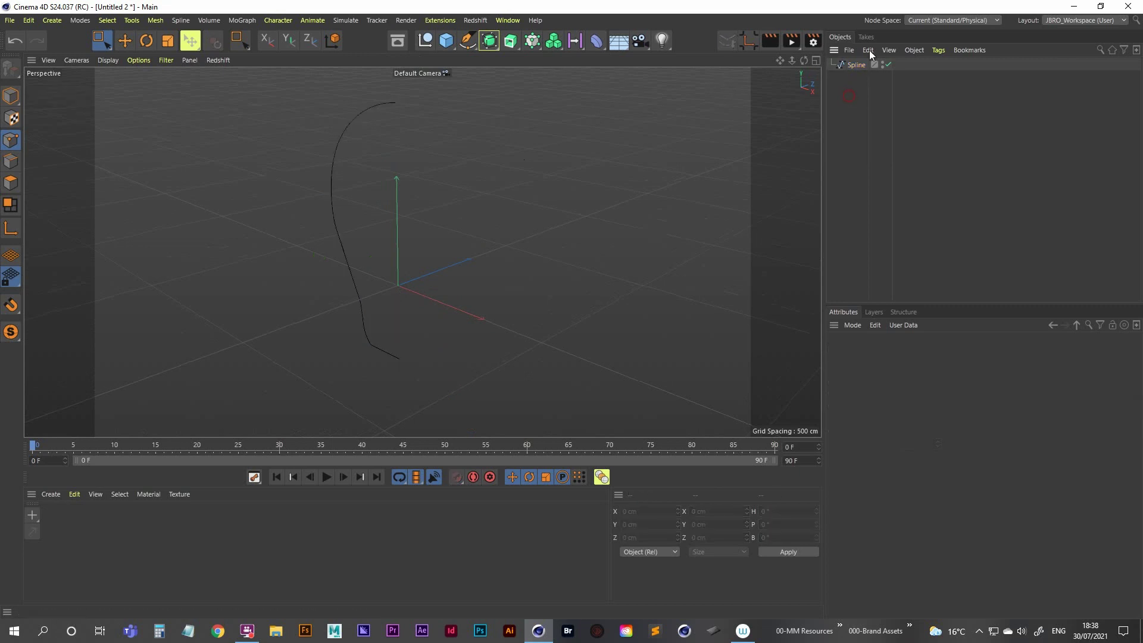
click(855, 66)
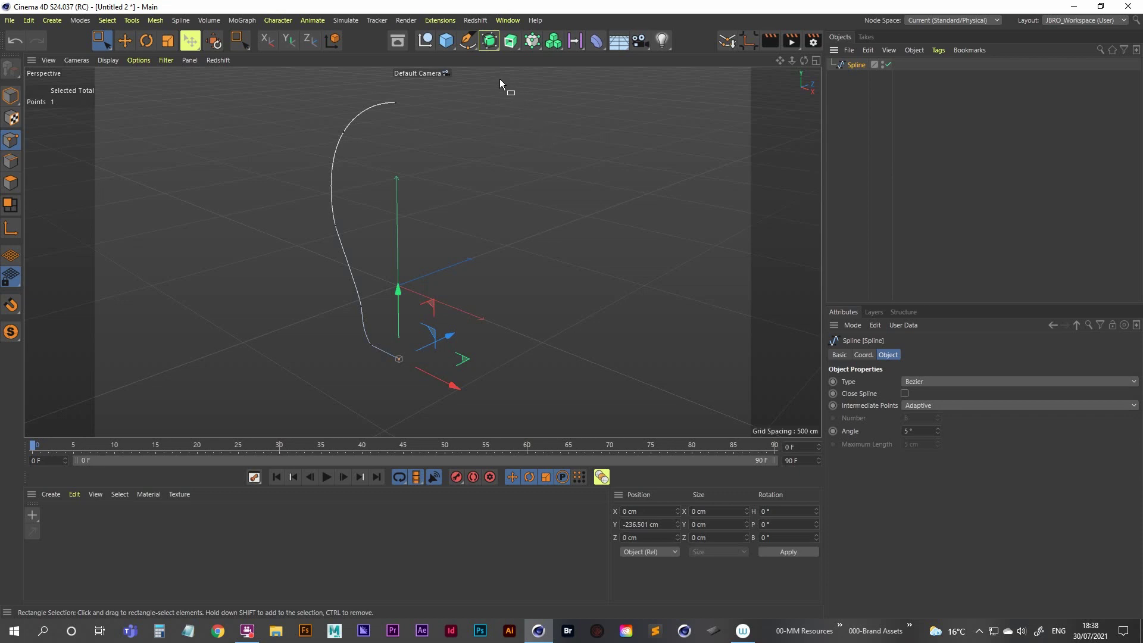
click(510, 41)
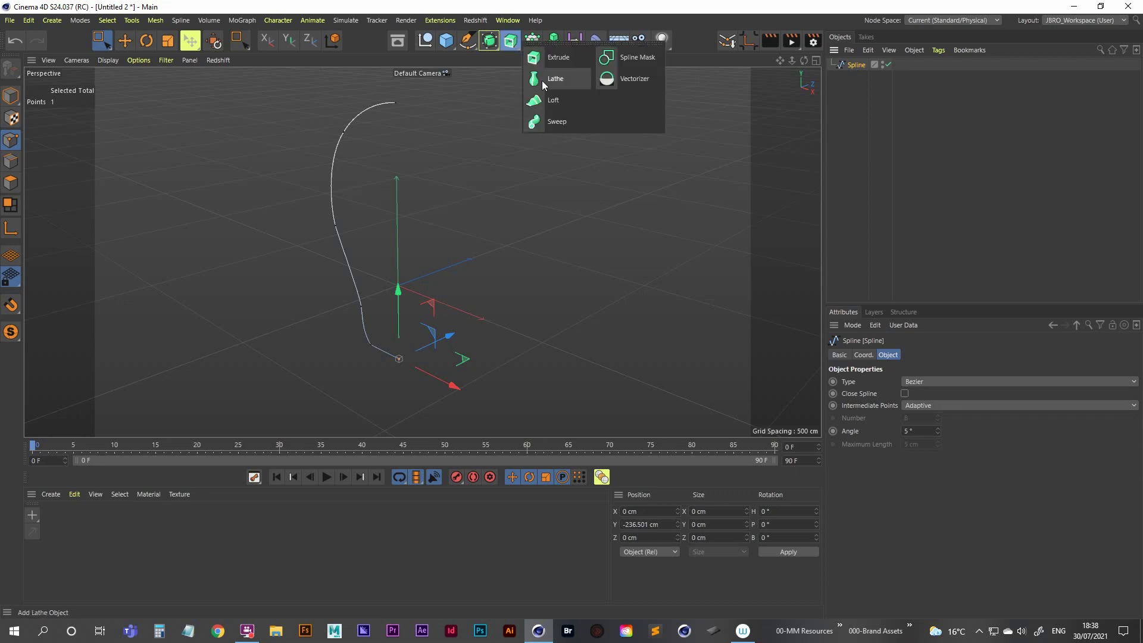
click(556, 122)
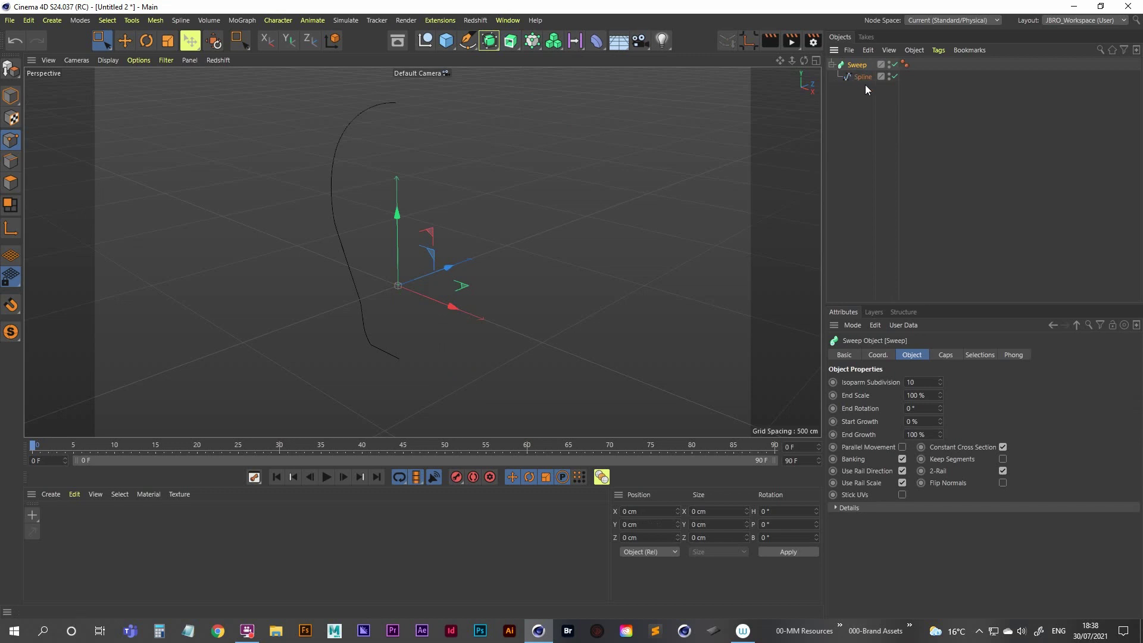
key(ctrl+z)
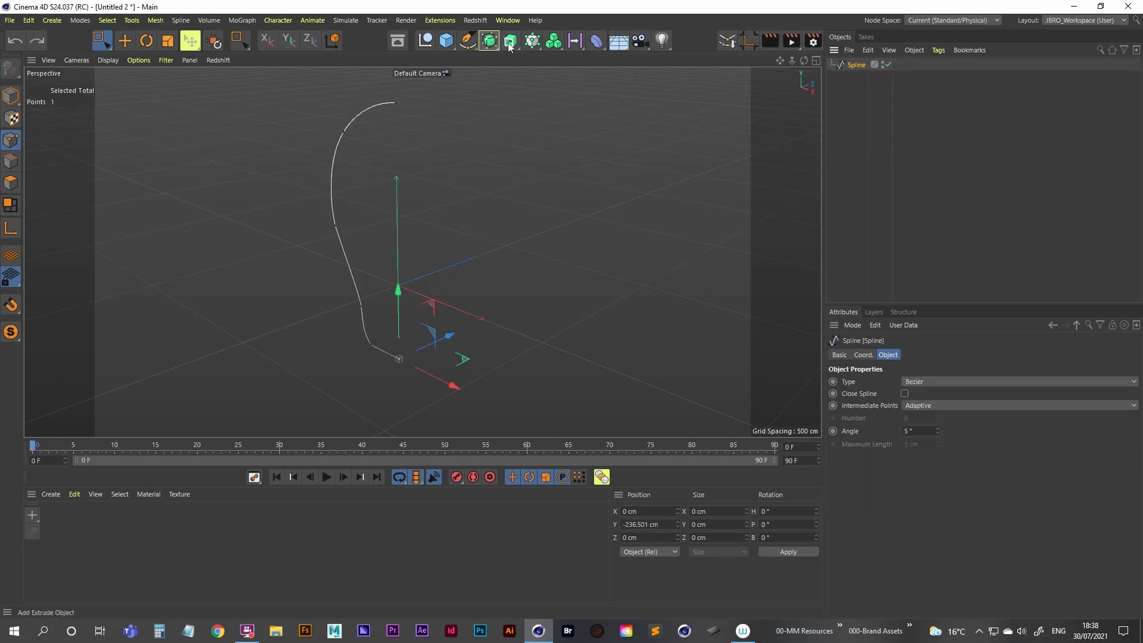
Revolve the half-profile spline with a Lathe generator to form the full bulb
click(510, 41)
click(543, 84)
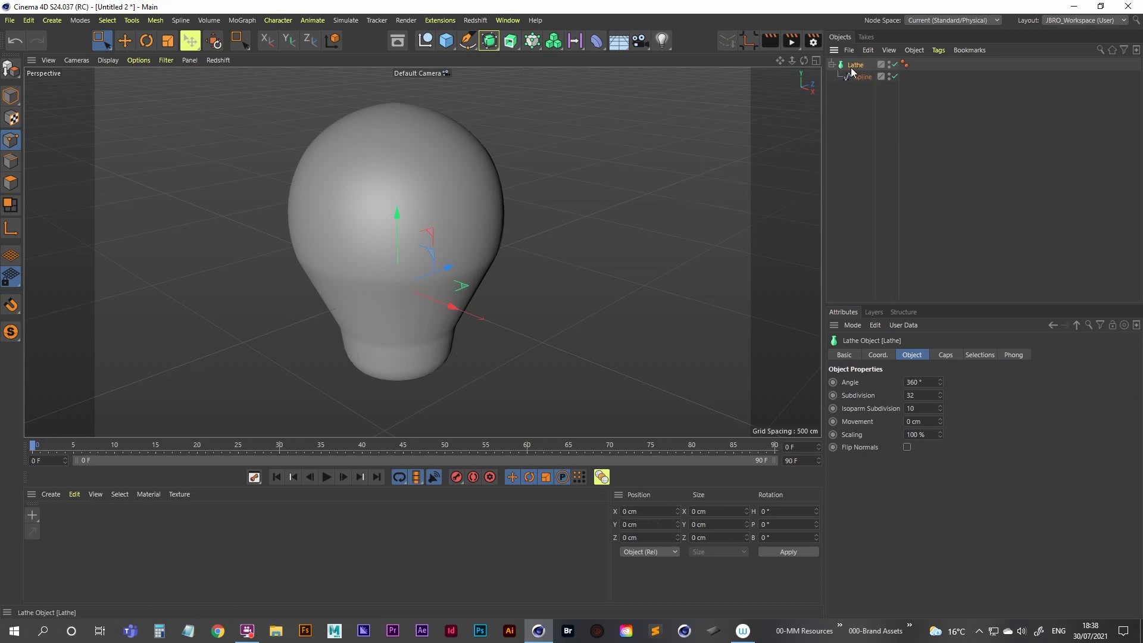
alt+drag(406, 243, 390, 227)
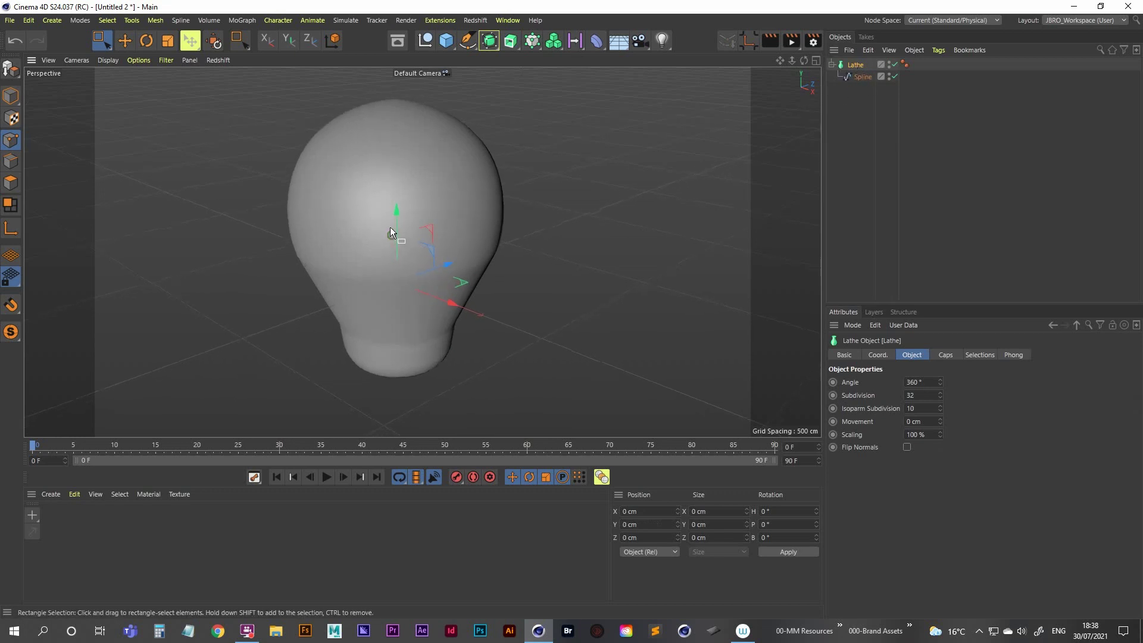
click(863, 77)
click(433, 280)
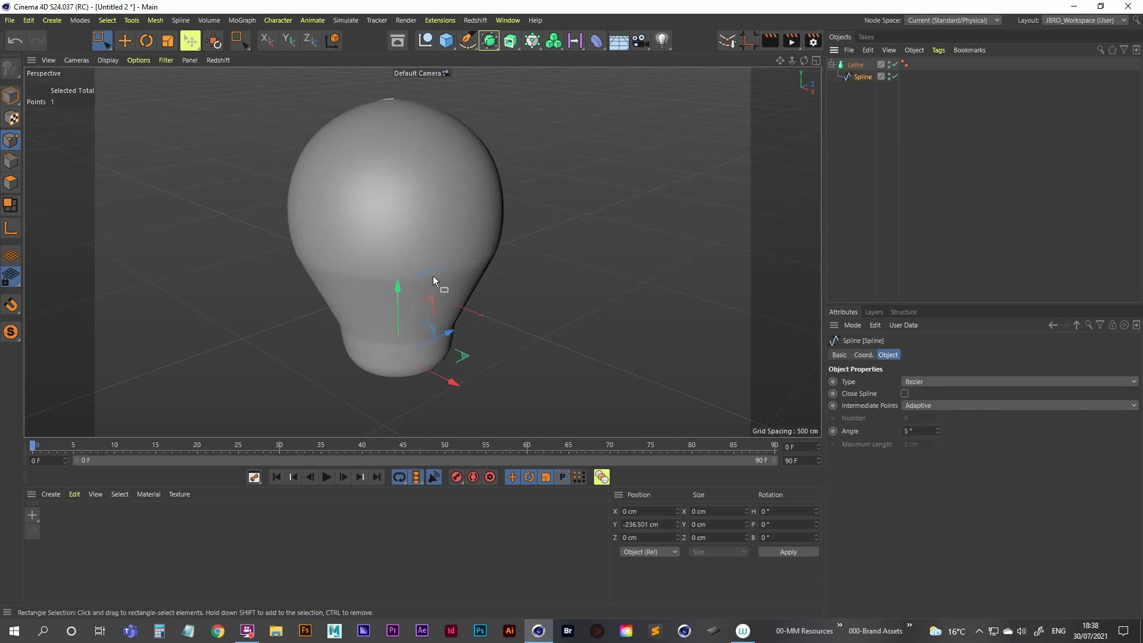
click(863, 113)
Display the mesh lines over the shaded bulb in the Perspective view
scroll(387, 228, up, 4)
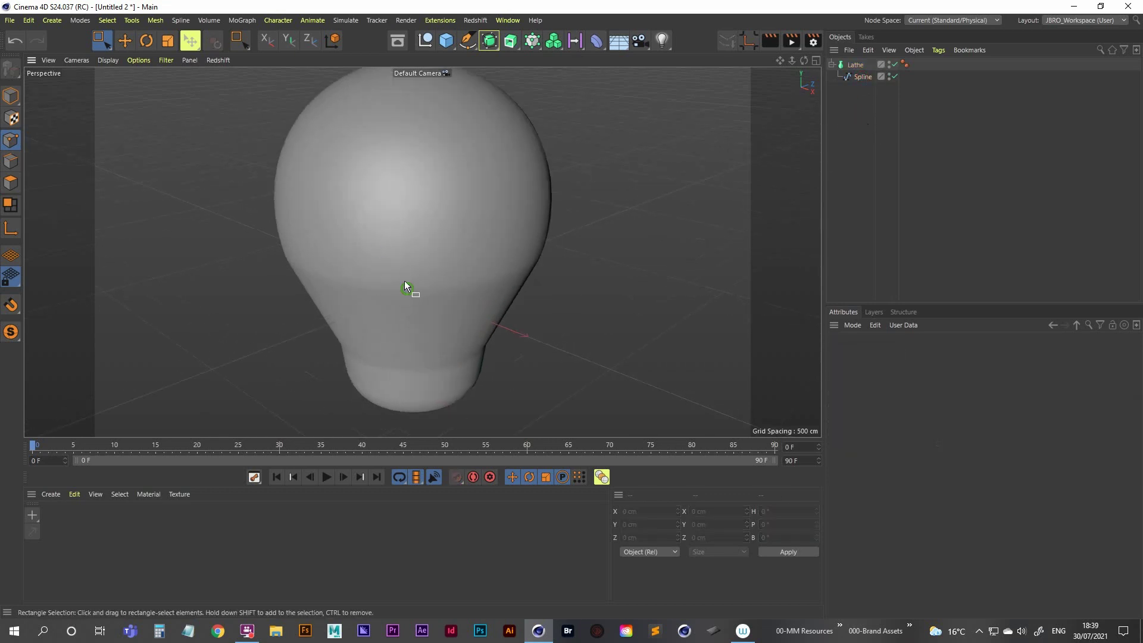
mouse_move(405, 281)
alt+mouse_down()
mouse_move(424, 257)
mouse_move(445, 299)
alt+mouse_up()
key(n)
key(b)
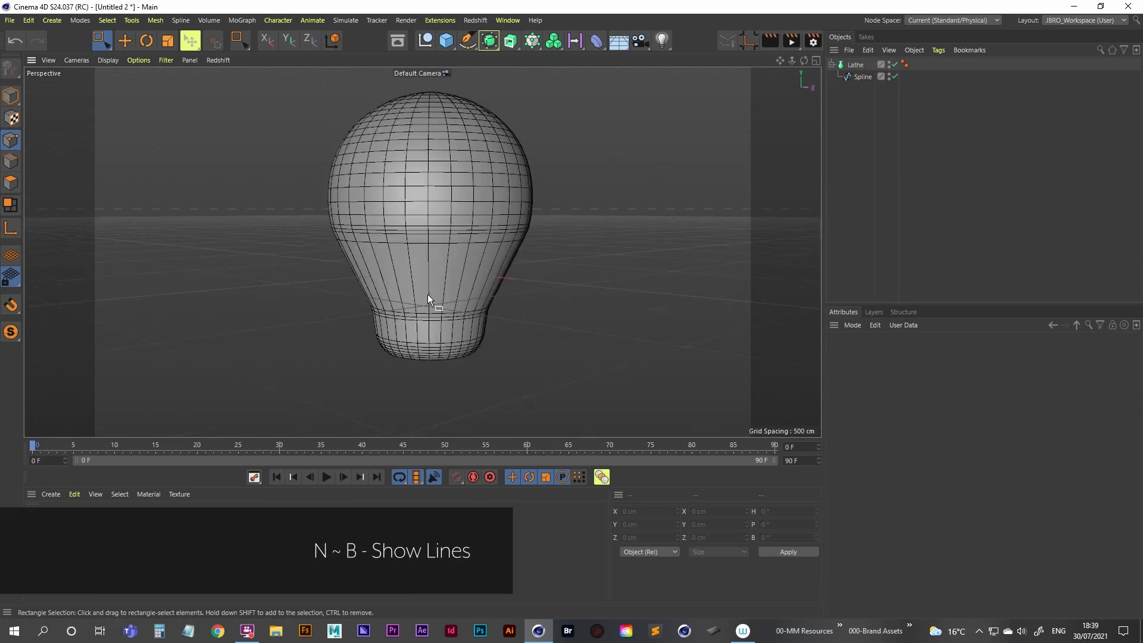
Set the Lathe object's Subdivision to 150 for a smoother circumference
click(856, 65)
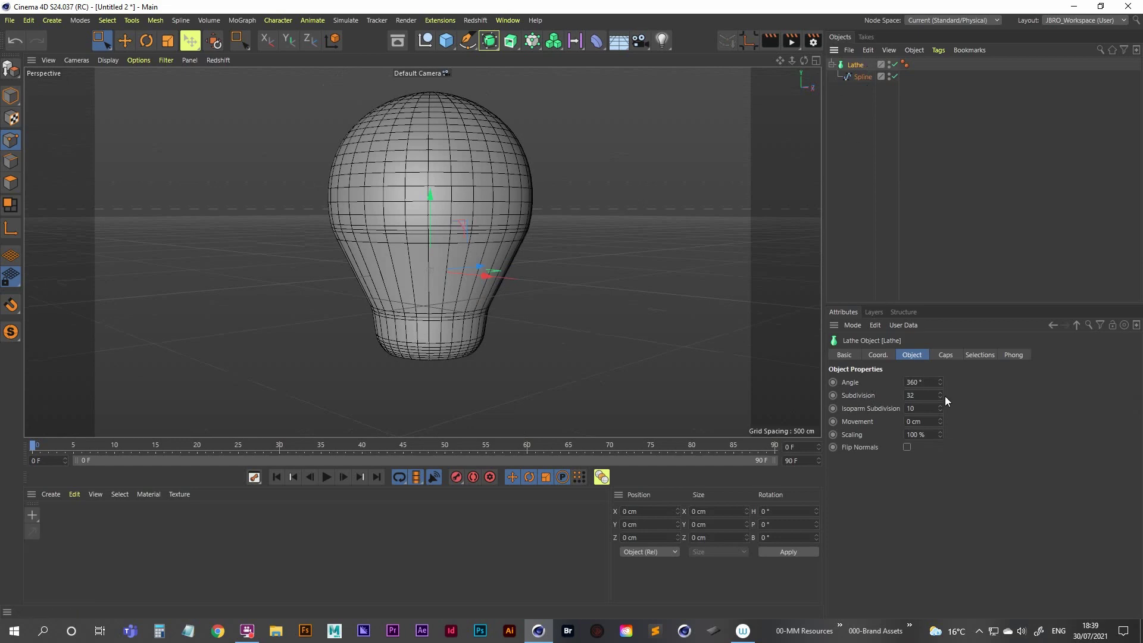
mouse_move(940, 396)
mouse_down()
mouse_move(936, 303)
mouse_move(946, 391)
mouse_up()
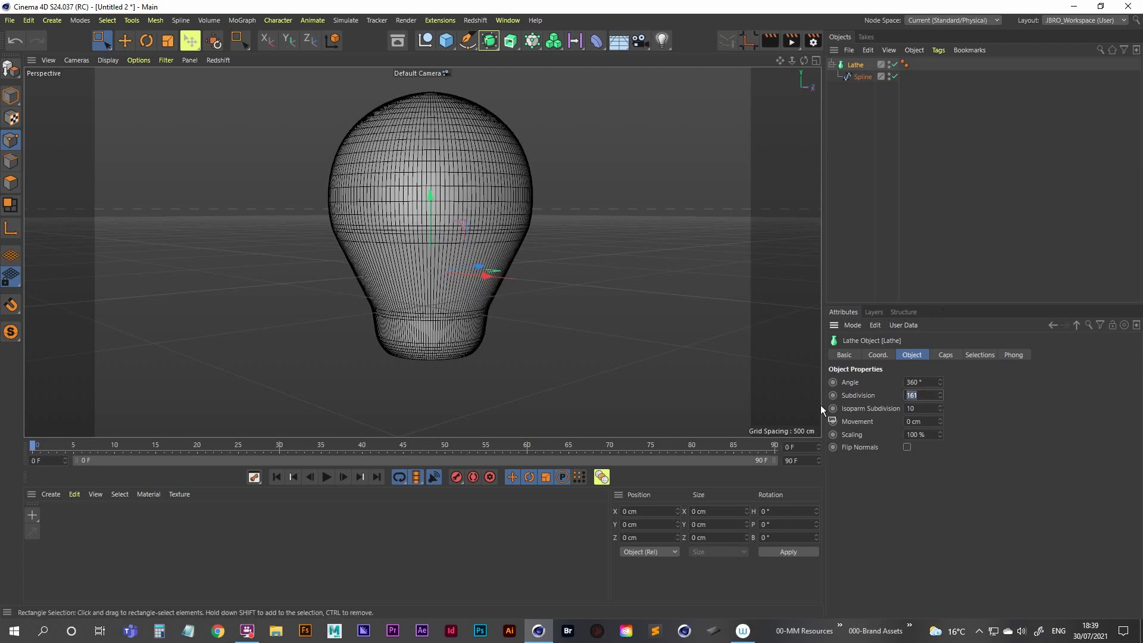
text(150)
key(Return)
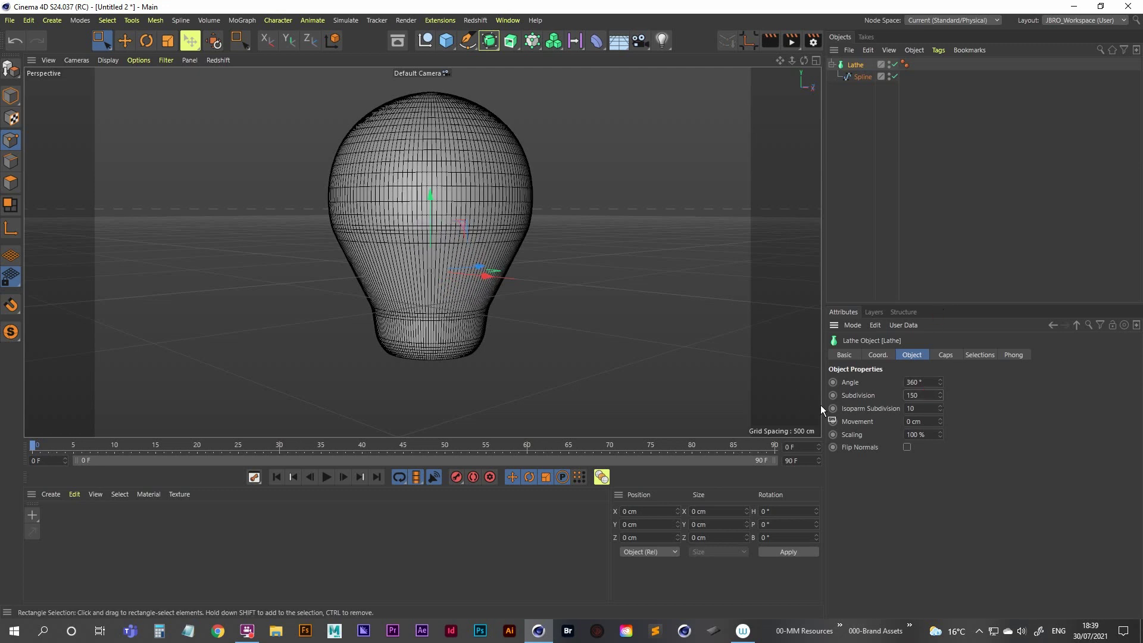
Refine the spline's Adaptive intermediate points by setting their Angle to 2°
click(862, 76)
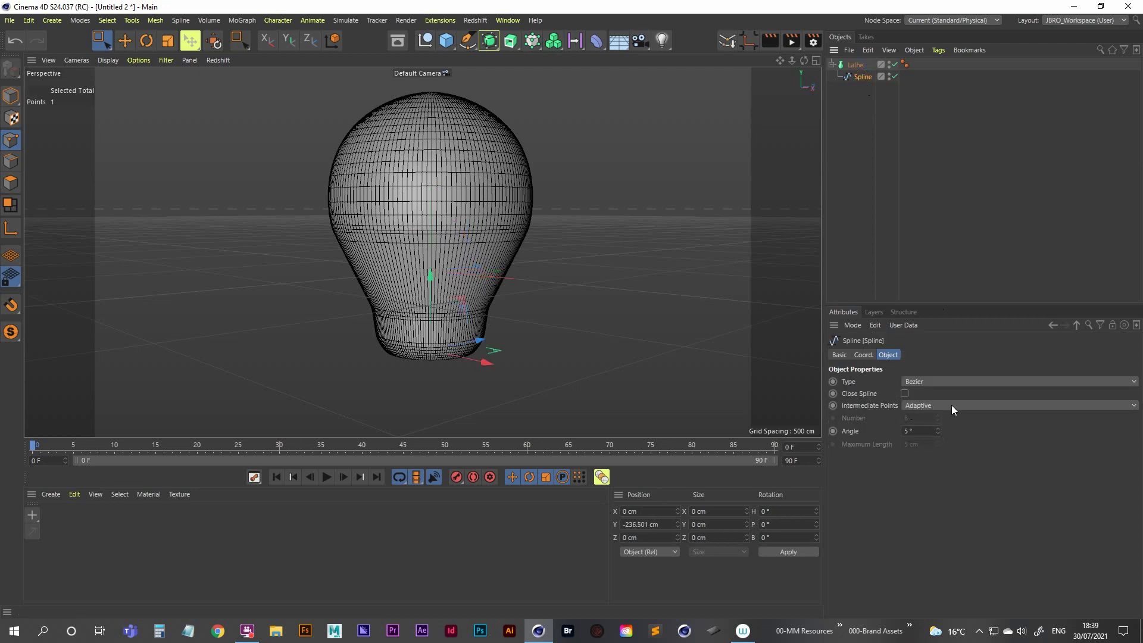
double_click(934, 432)
text(2)
key(Return)
click(938, 432)
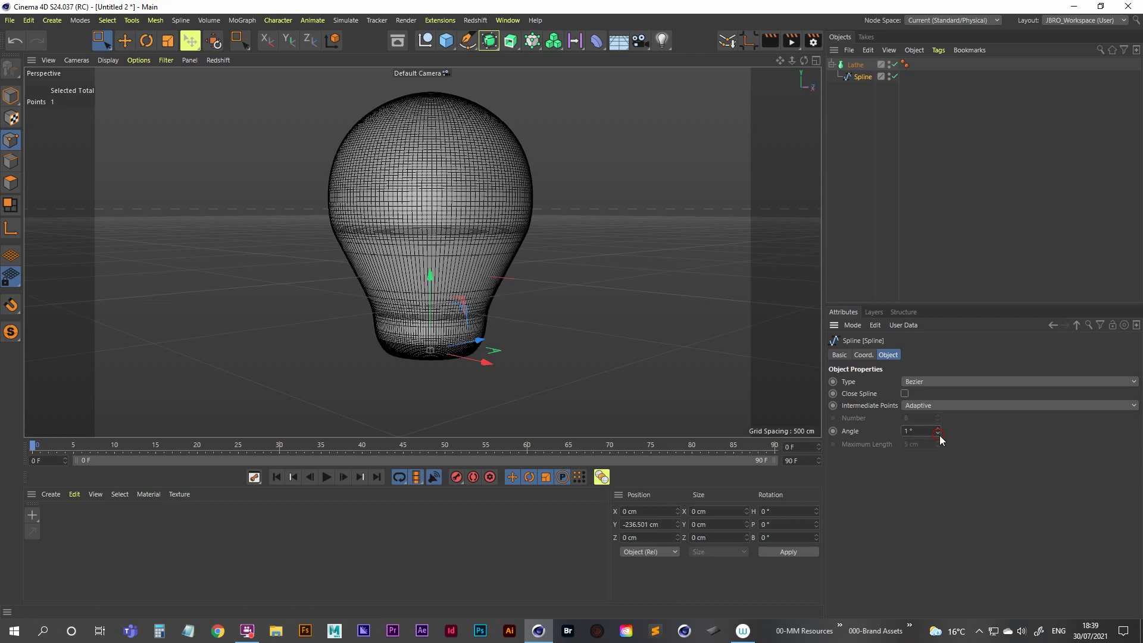
click(938, 428)
Examine the density of the lathed mesh up close around the bulb's upper pole and over the whole shape
mouse_move(419, 299)
alt+mouse_down()
mouse_move(383, 276)
mouse_move(405, 309)
alt+mouse_up()
scroll(405, 309, up, 3)
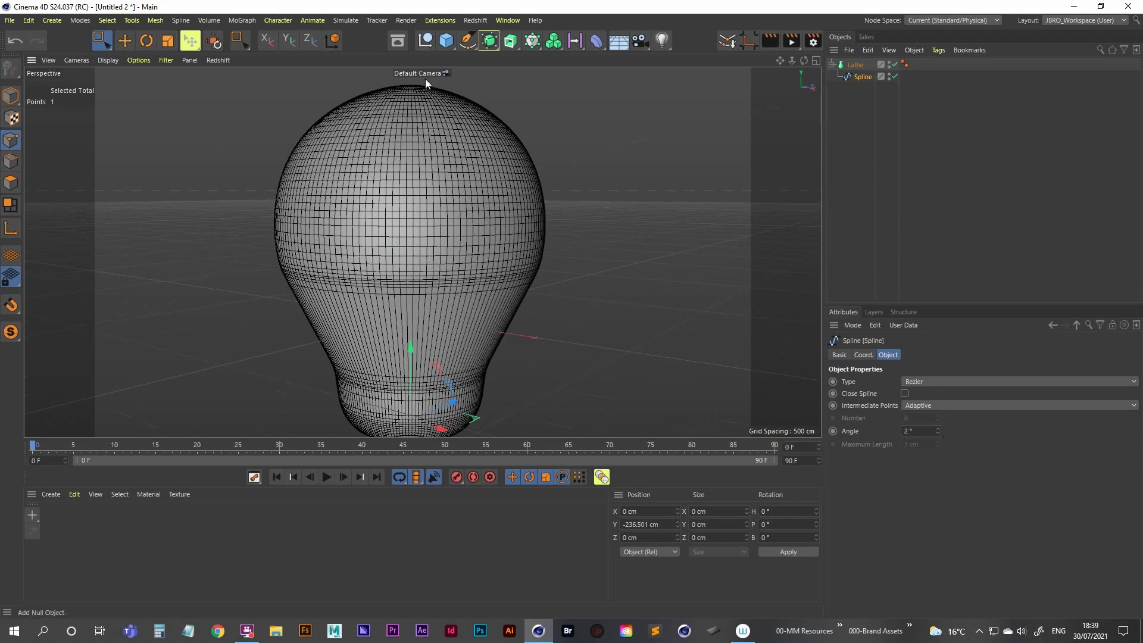
alt+middle_drag(425, 78, 436, 199)
alt+drag(436, 199, 421, 217)
scroll(664, 181, up, 5)
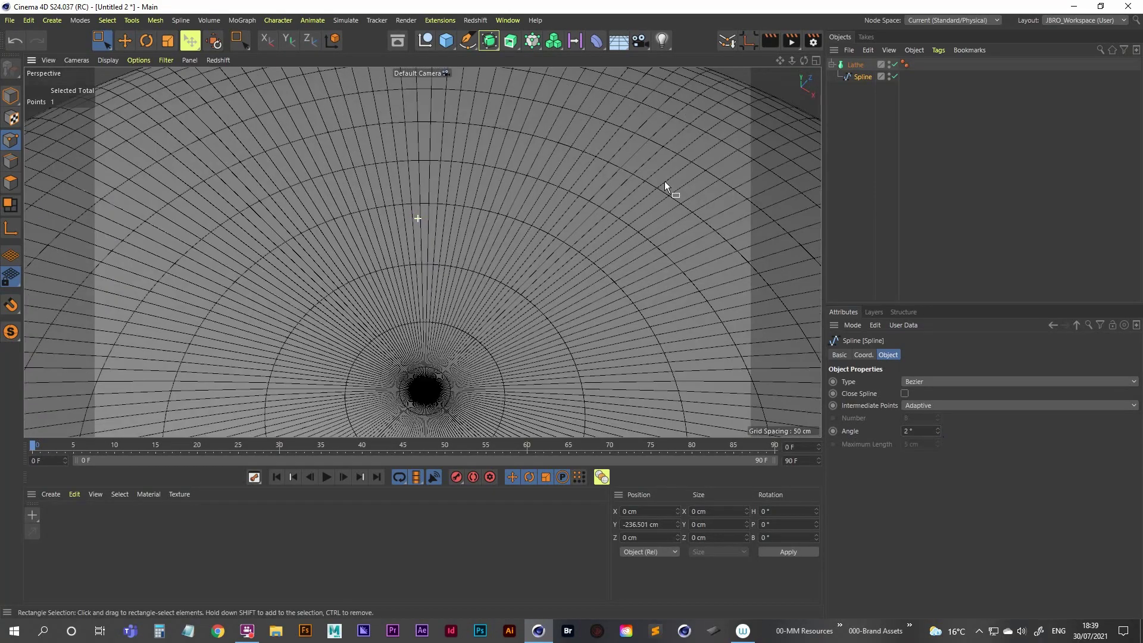
scroll(606, 248, down, 5)
alt+drag(367, 405, 445, 341)
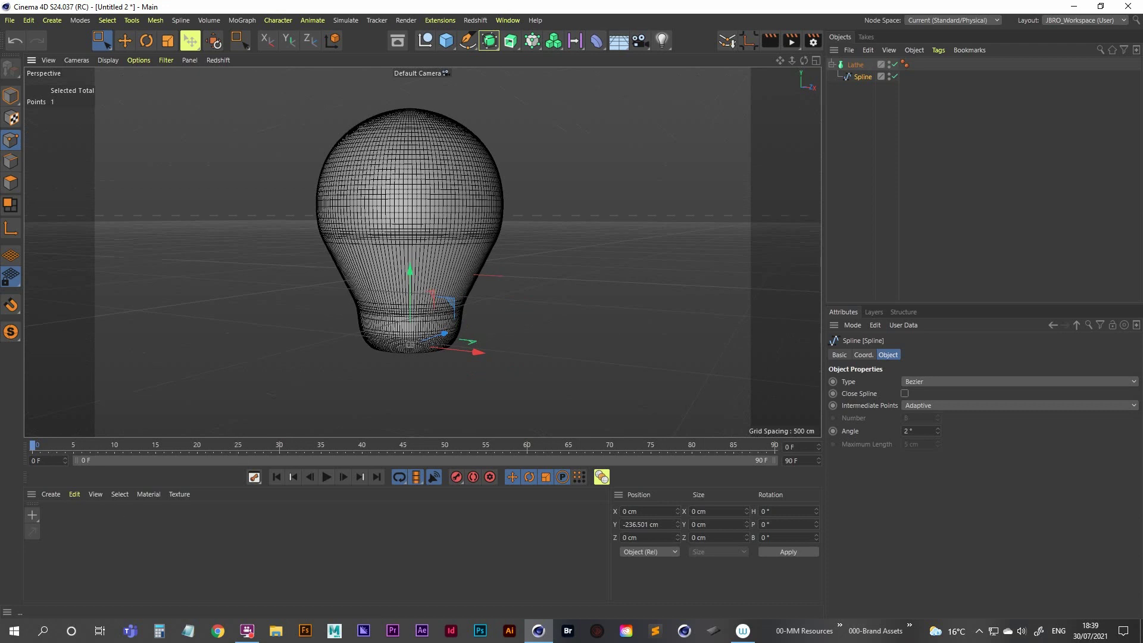
Create a new material, open it in the Material Editor and name it glass
click(33, 515)
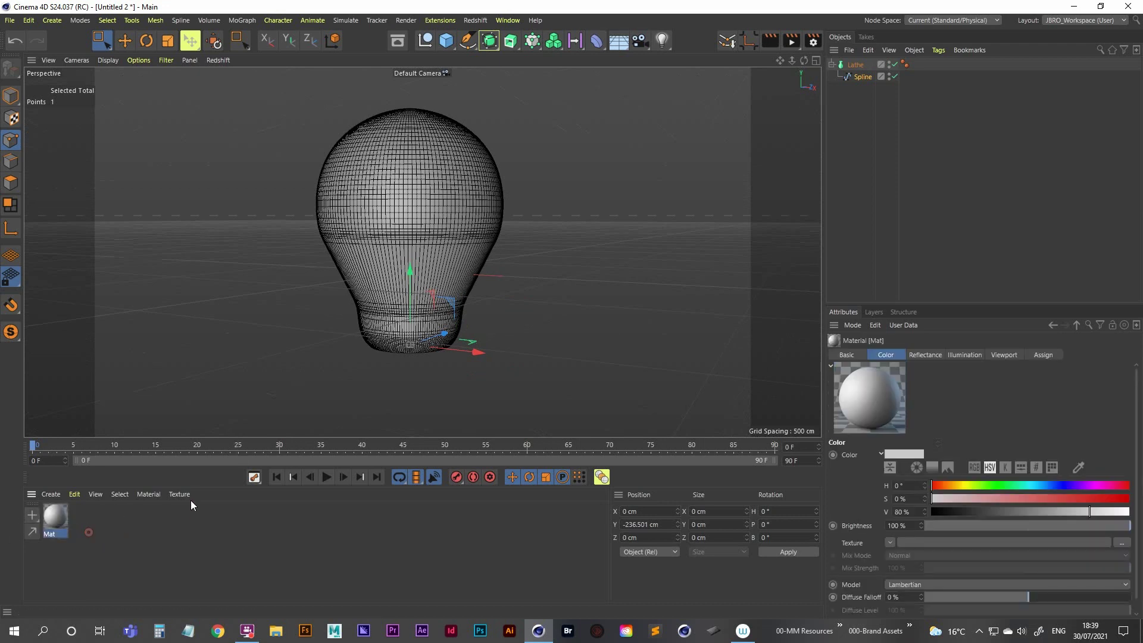
double_click(52, 516)
drag(283, 179, 887, 97)
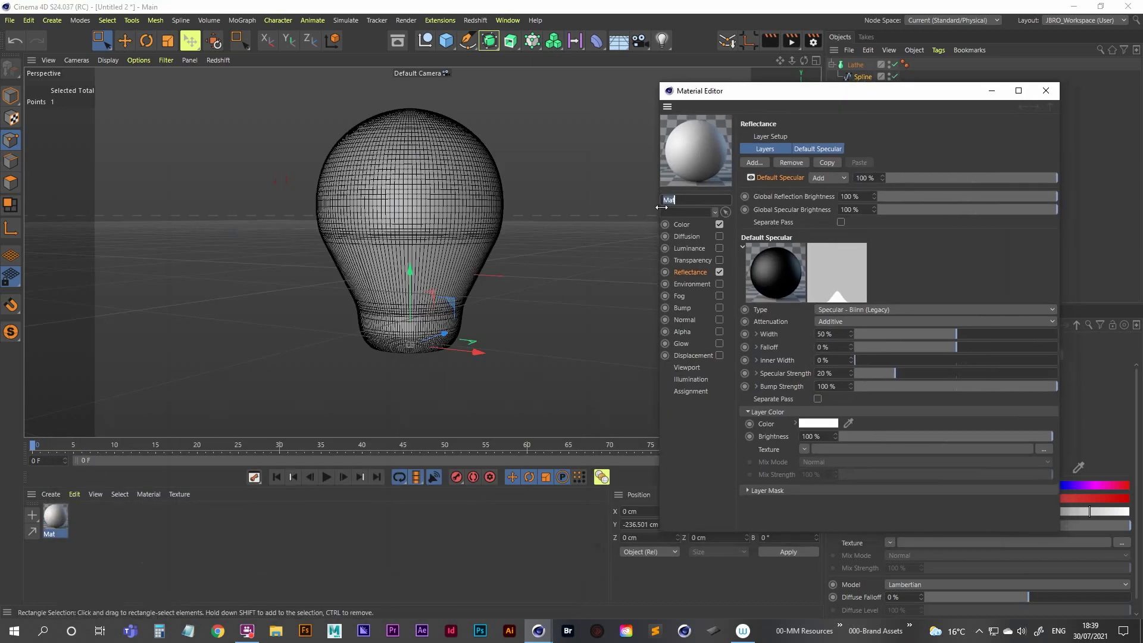
text(glass)
Turn off the glass material's Color channel and enable Transparency with the Glass refraction preset
click(719, 224)
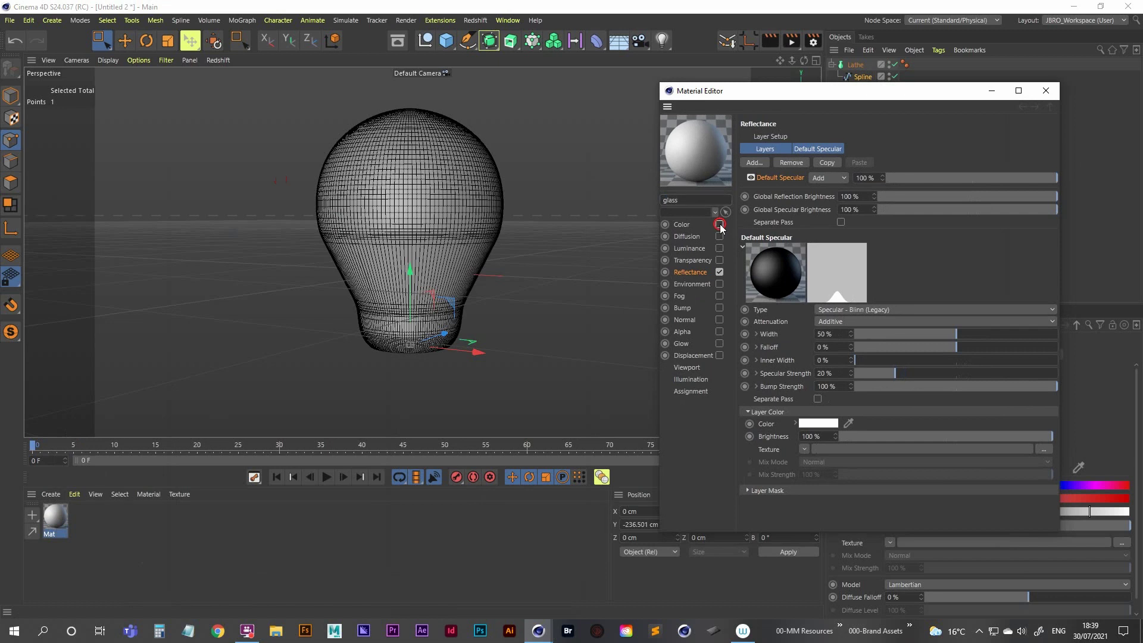
click(719, 260)
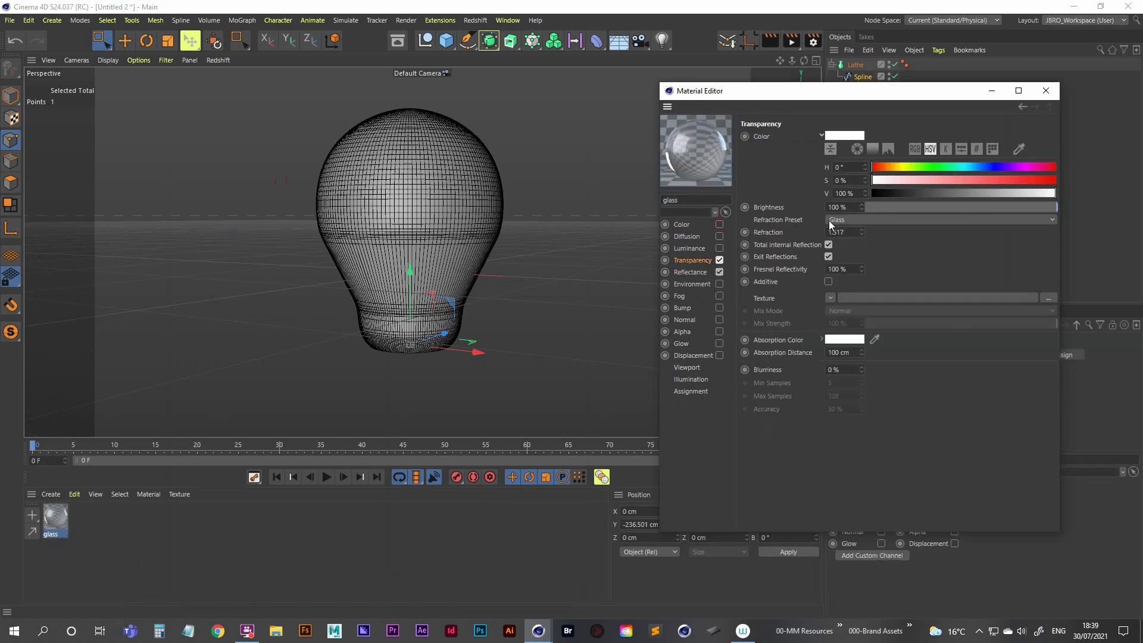
drag(808, 98, 698, 75)
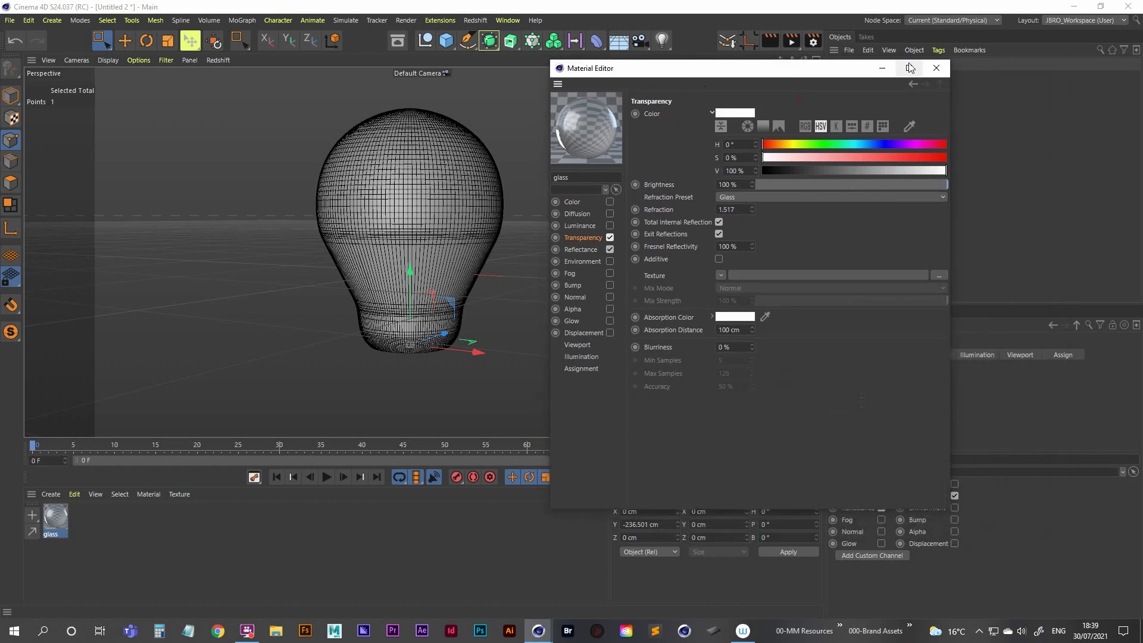
click(936, 68)
Apply the glass material to the Lathe object
drag(56, 520, 857, 66)
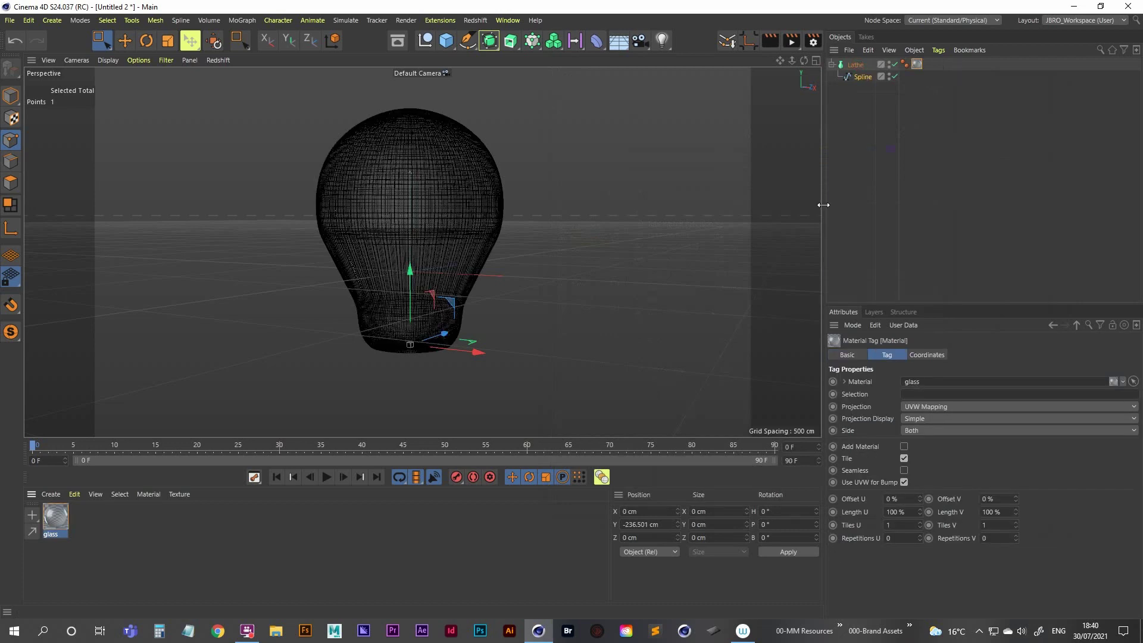
alt+drag(410, 209, 365, 293)
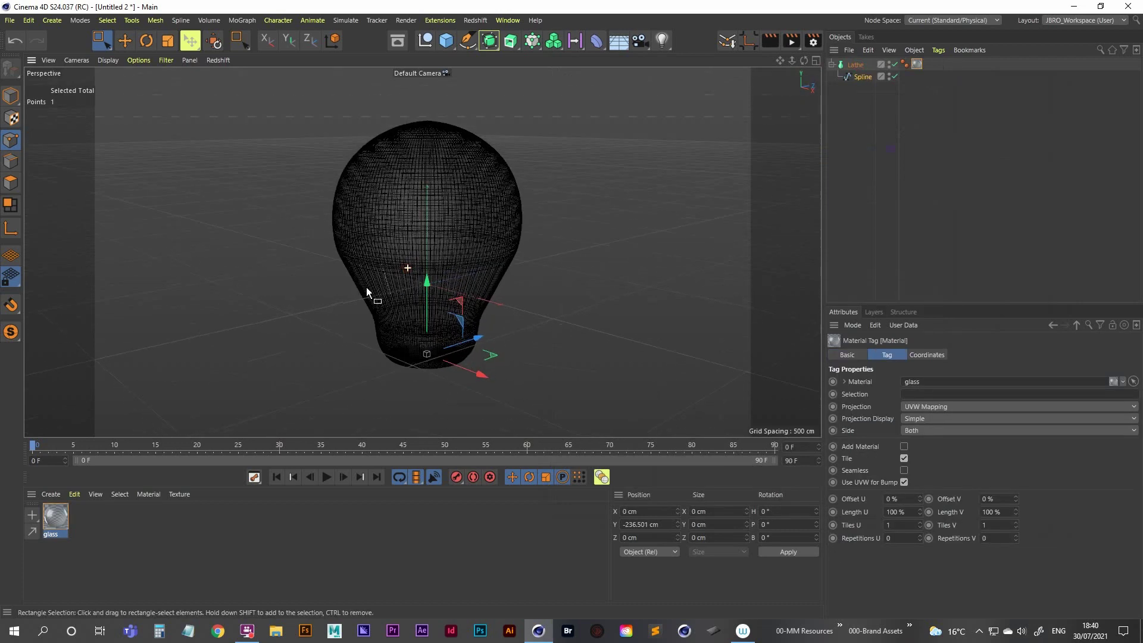
Add a Sky object to the scene
scroll(365, 294, up, 4)
scroll(413, 279, down, 3)
mouse_move(420, 258)
alt+mouse_down()
mouse_move(428, 225)
mouse_move(411, 253)
mouse_move(345, 268)
mouse_move(512, 285)
mouse_move(449, 267)
alt+mouse_up()
click(617, 45)
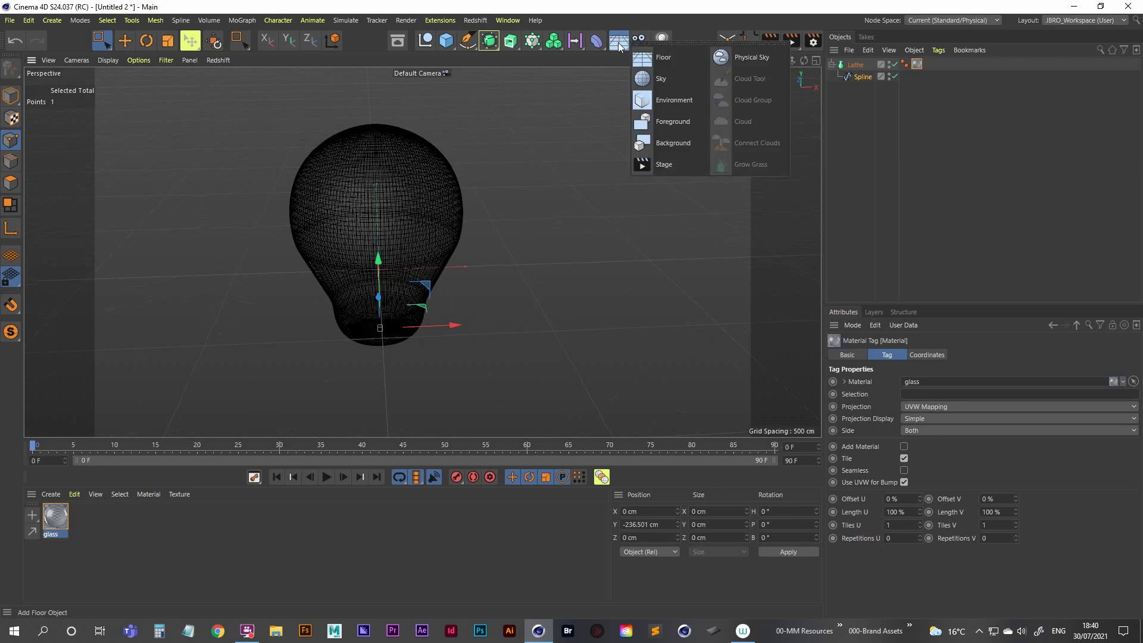
click(656, 76)
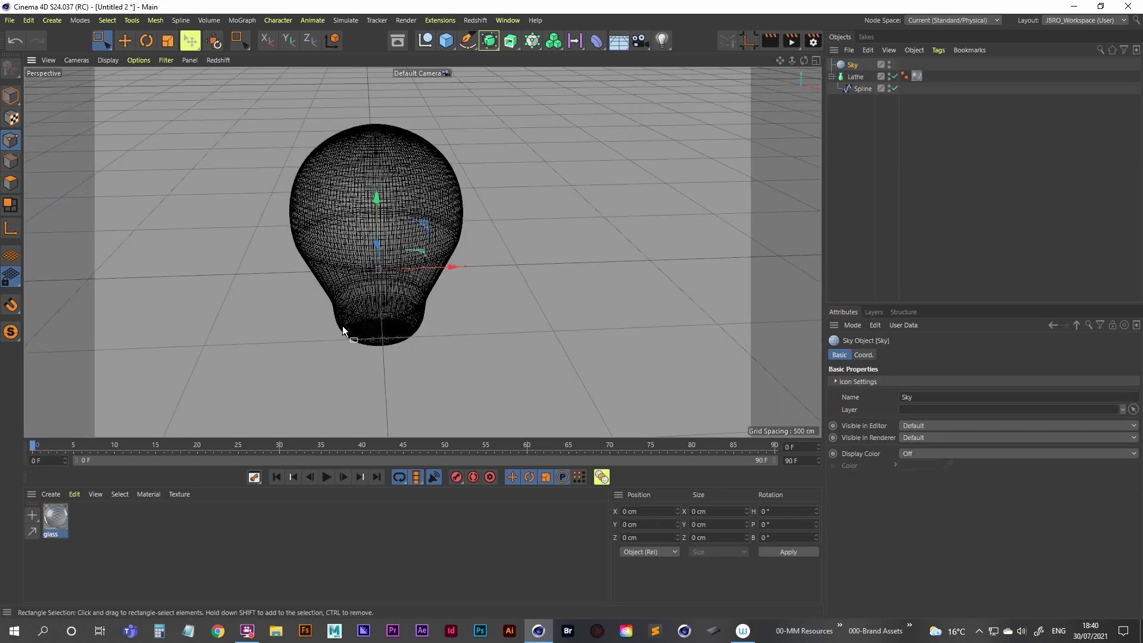
Load the Room 02 HDRI material from the asset library and apply it to the Sky object
click(397, 40)
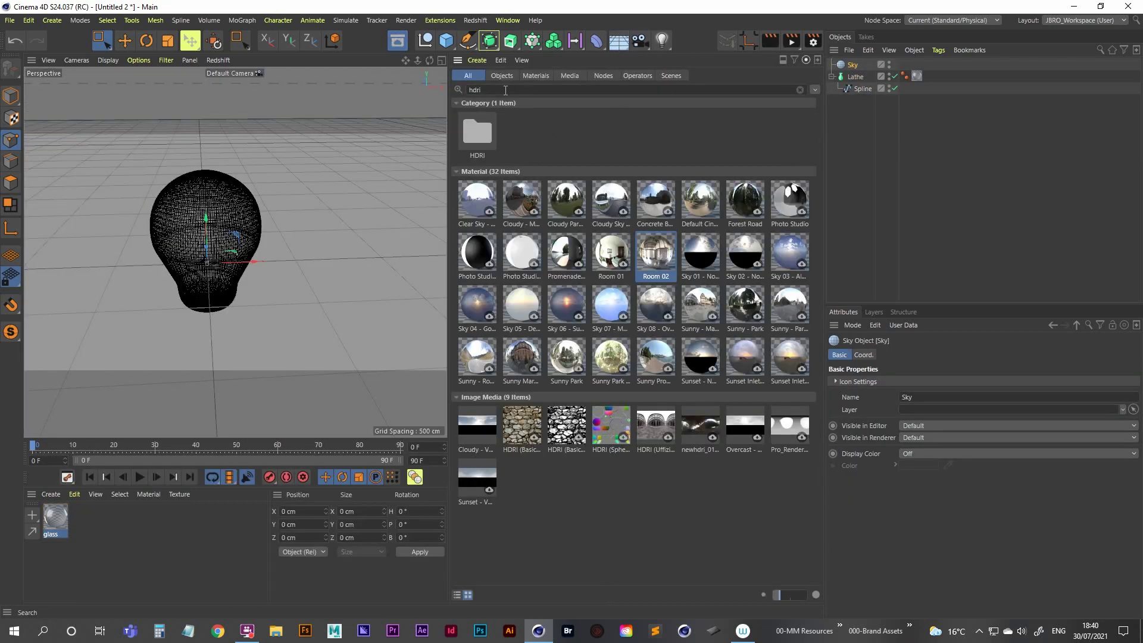
click(397, 41)
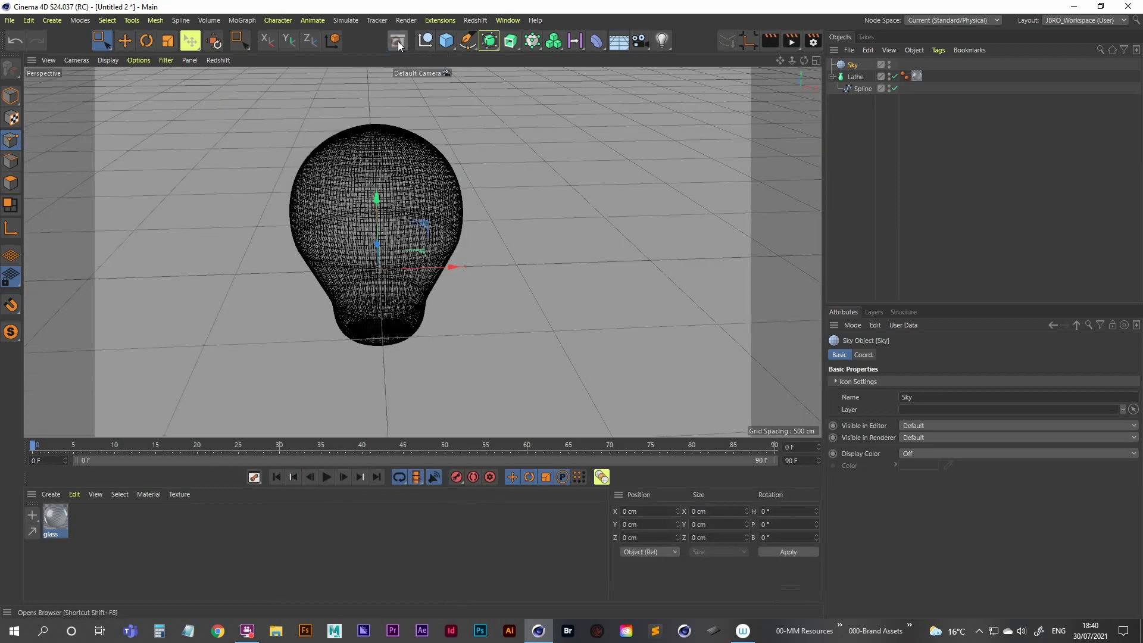
click(398, 41)
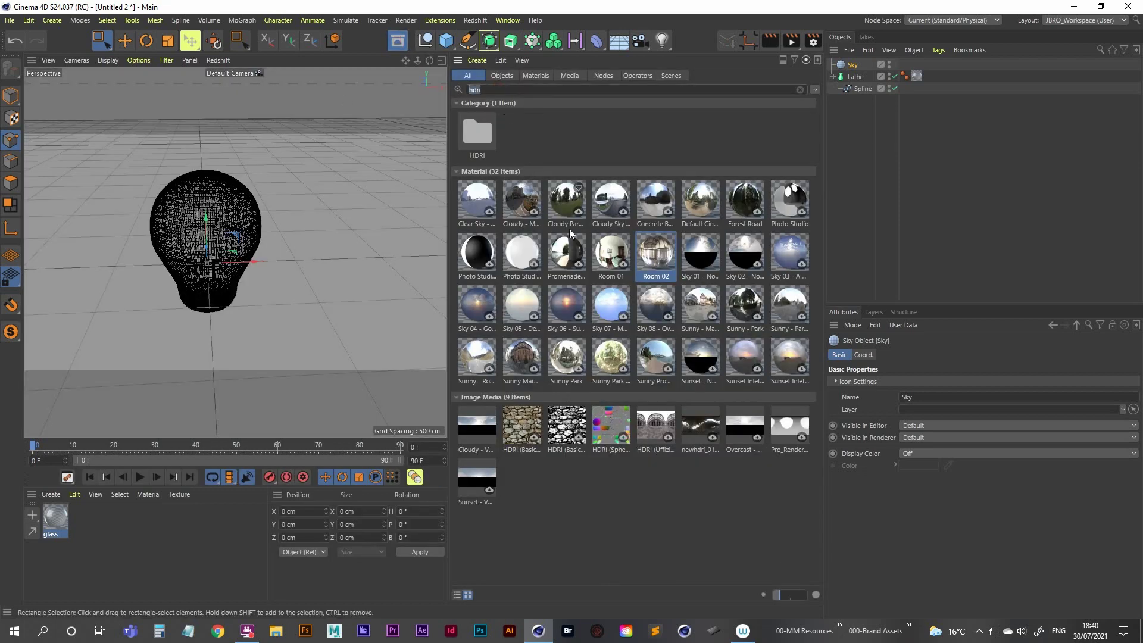
double_click(651, 261)
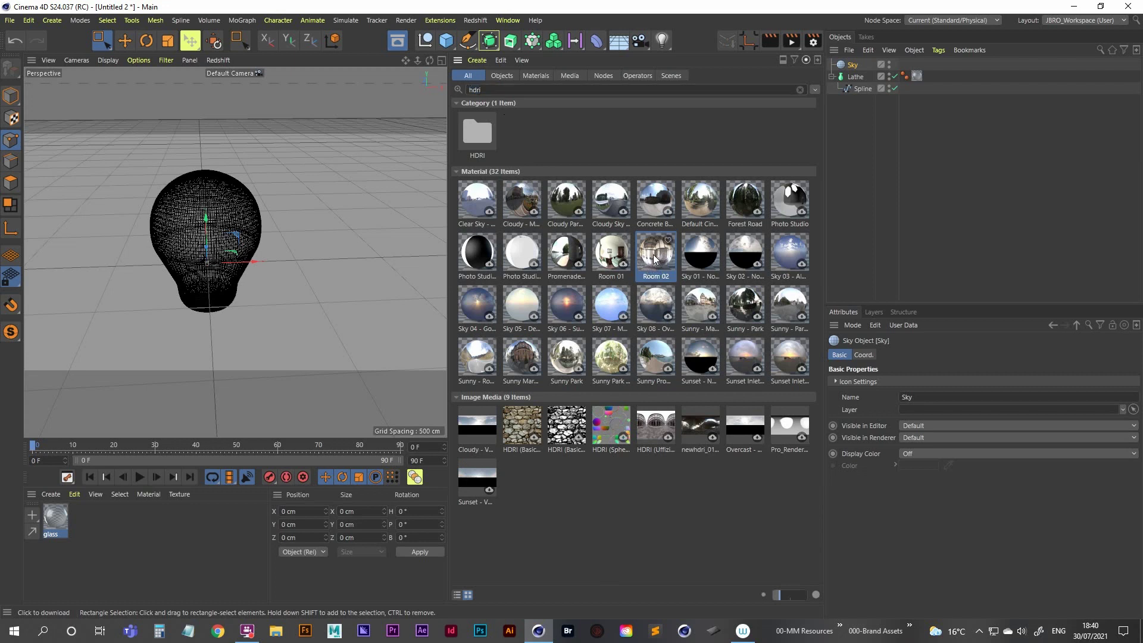
click(397, 41)
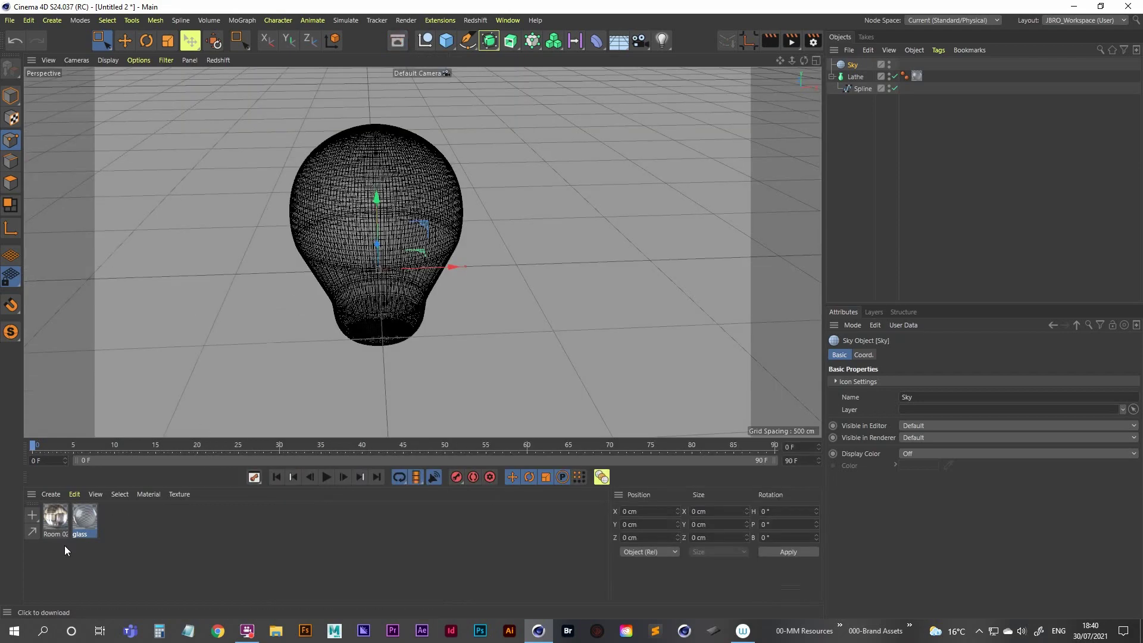
drag(855, 67, 853, 65)
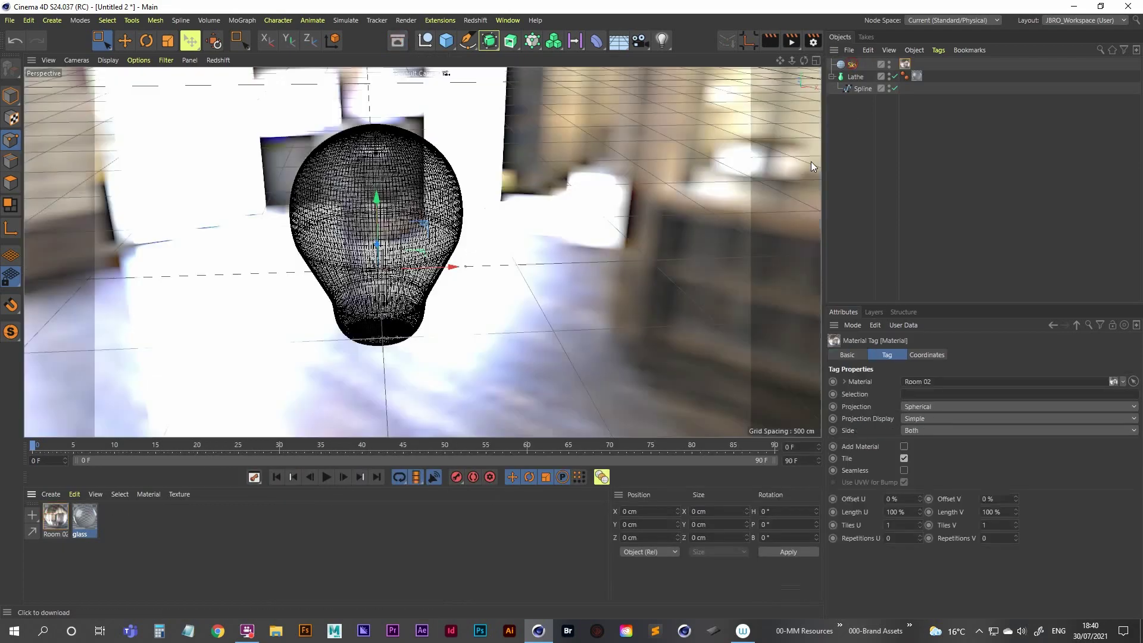
Add a Compositing tag to the Sky with Seen by Camera turned off and test-render the view
alt+drag(494, 326, 428, 301)
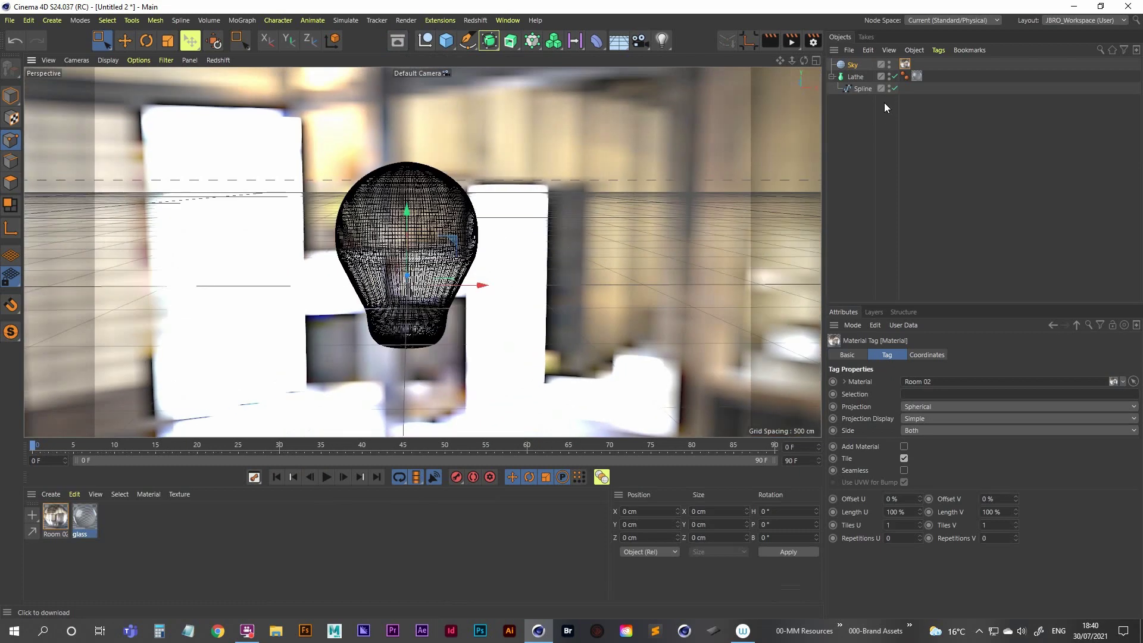
right_click(854, 66)
mouse_move(914, 188)
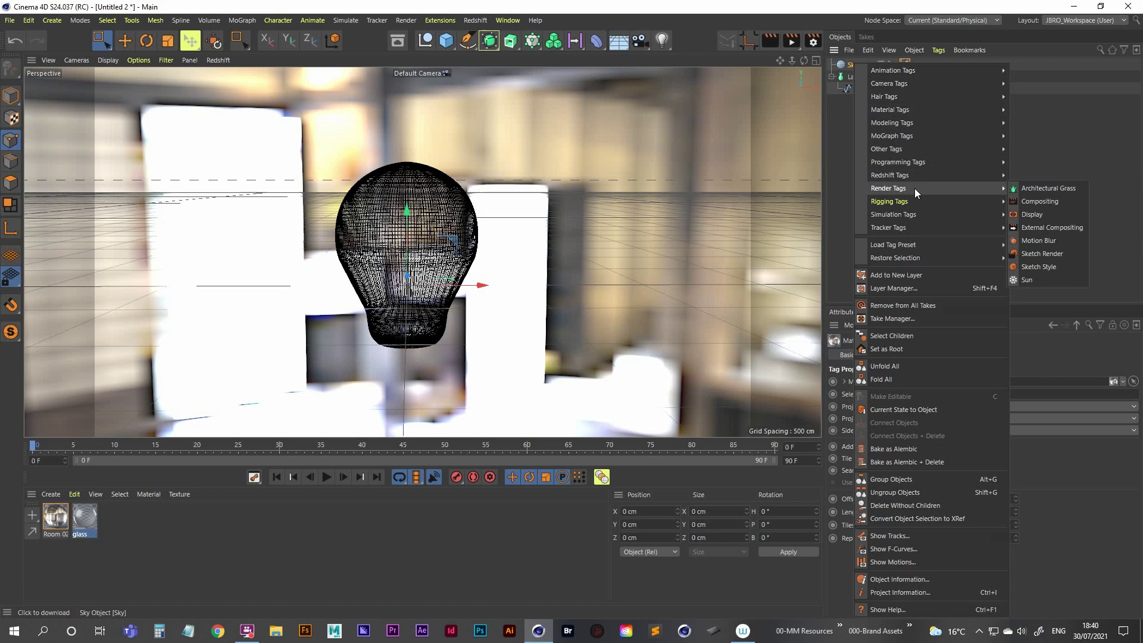
click(1040, 201)
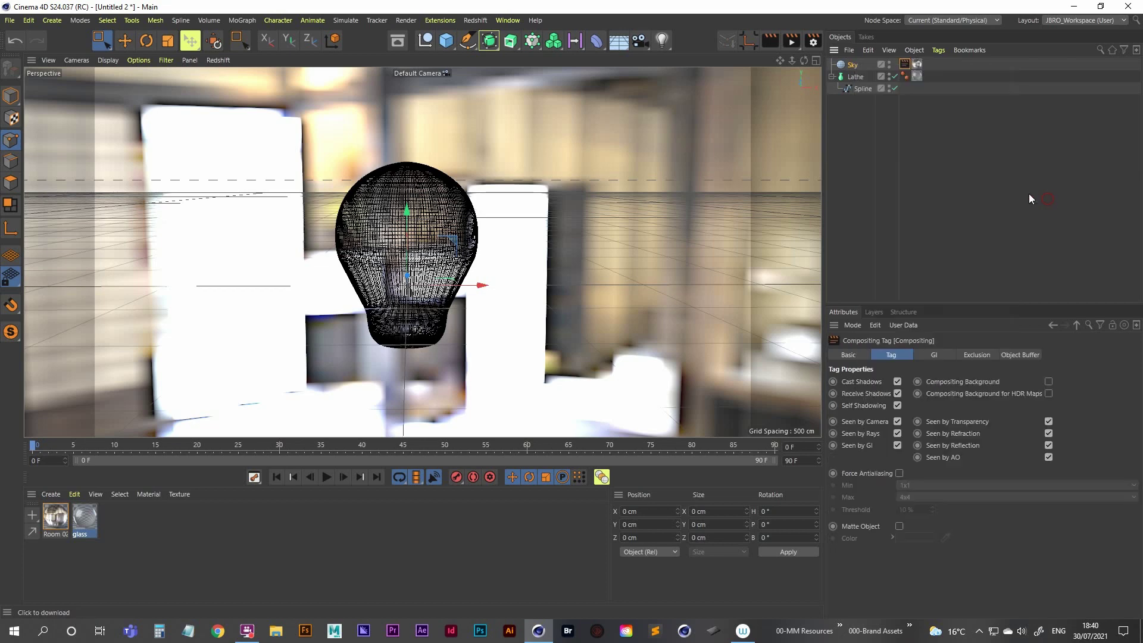
click(898, 422)
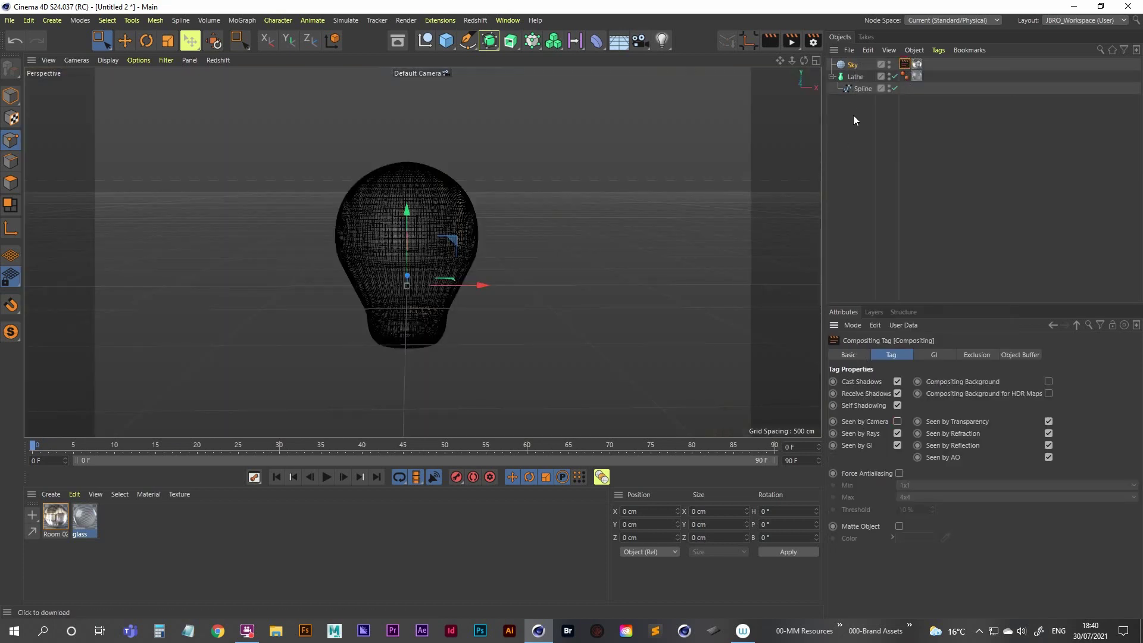
click(851, 131)
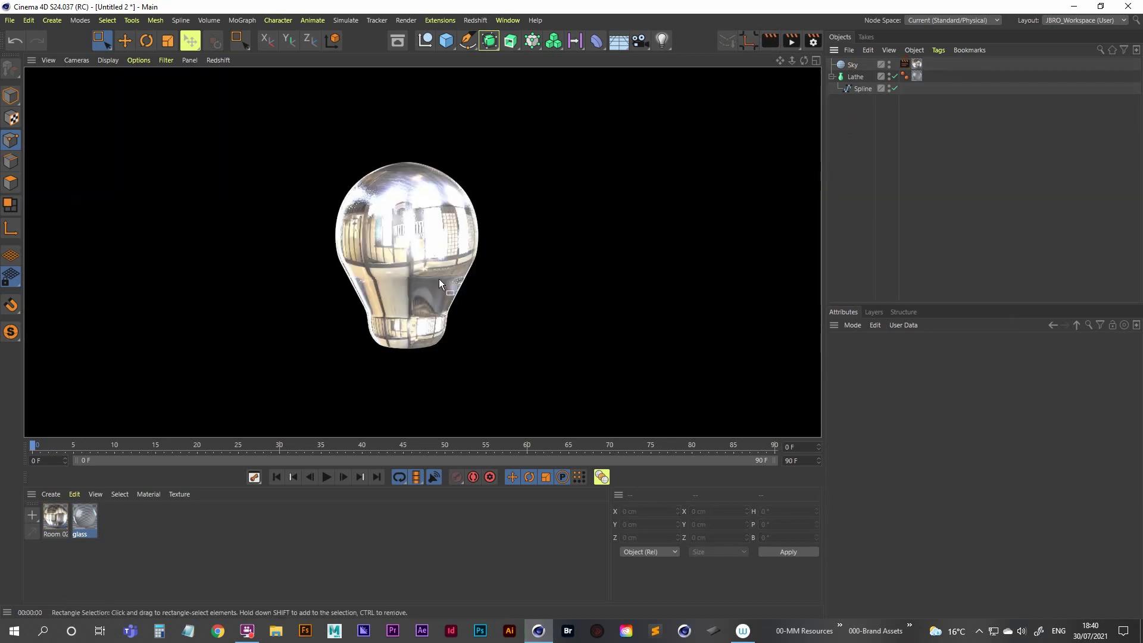
click(864, 162)
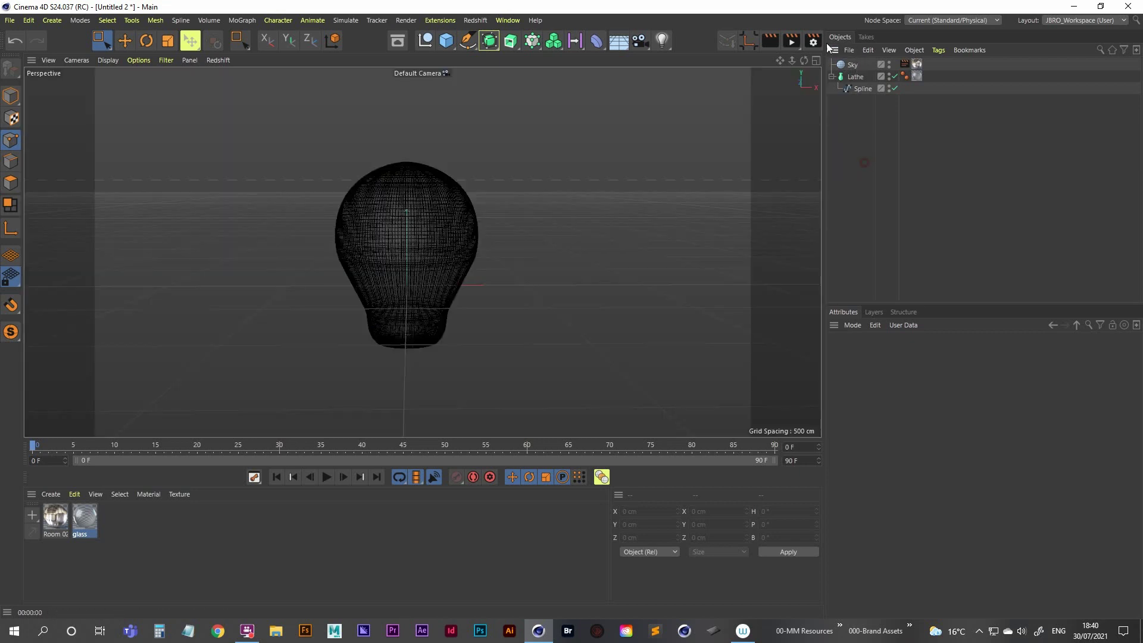
Add the Global Illumination effect to the render settings and test-render the bulb
click(813, 41)
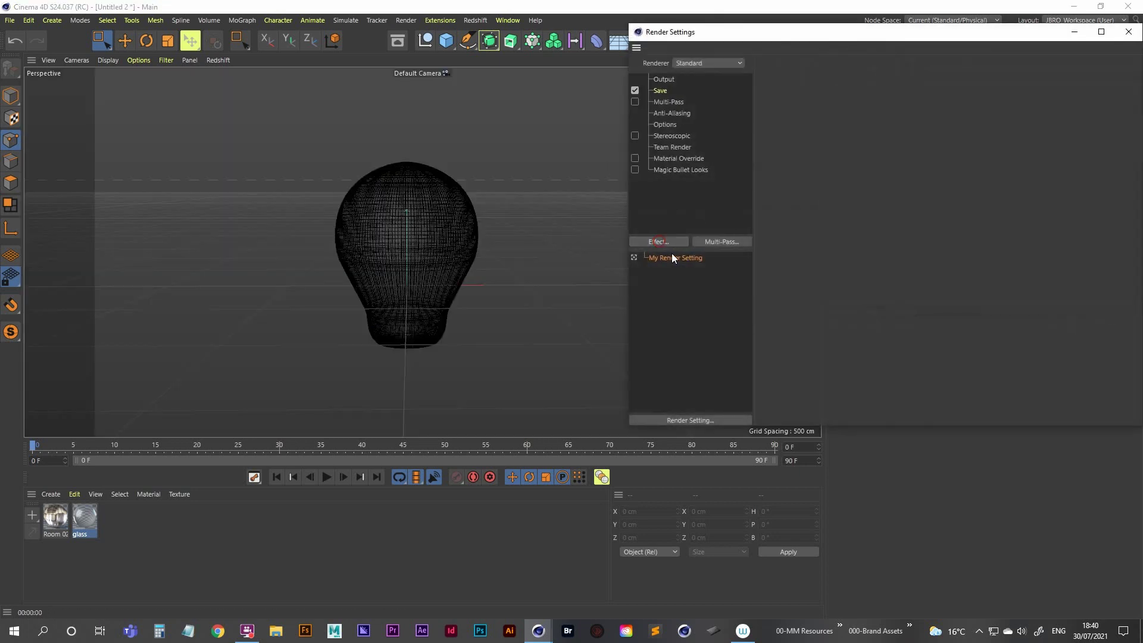
click(658, 243)
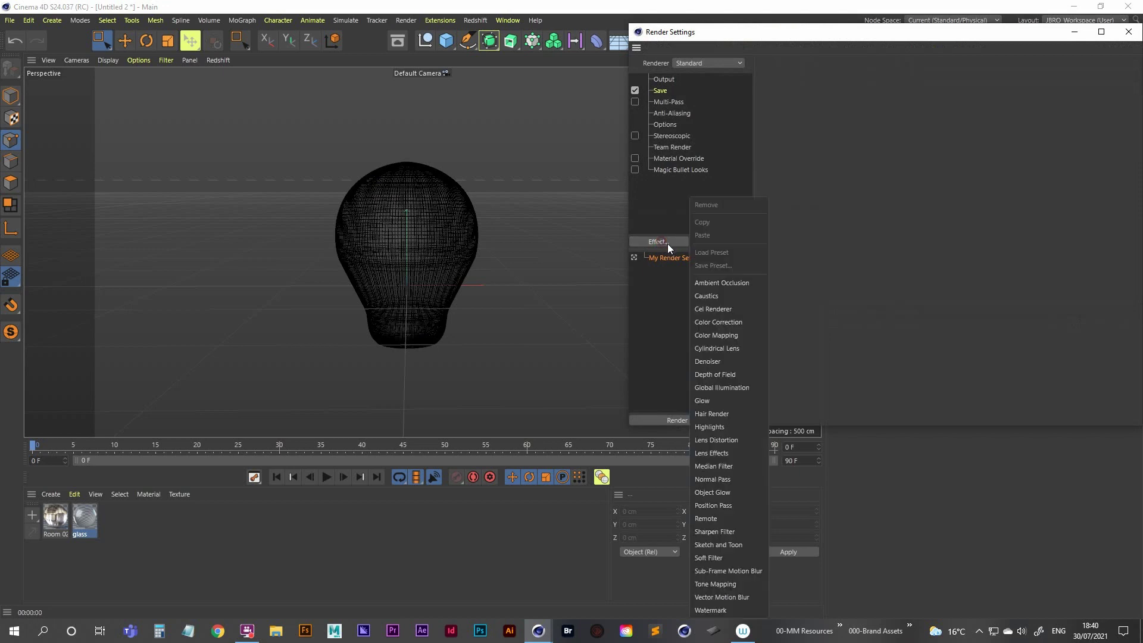
click(734, 384)
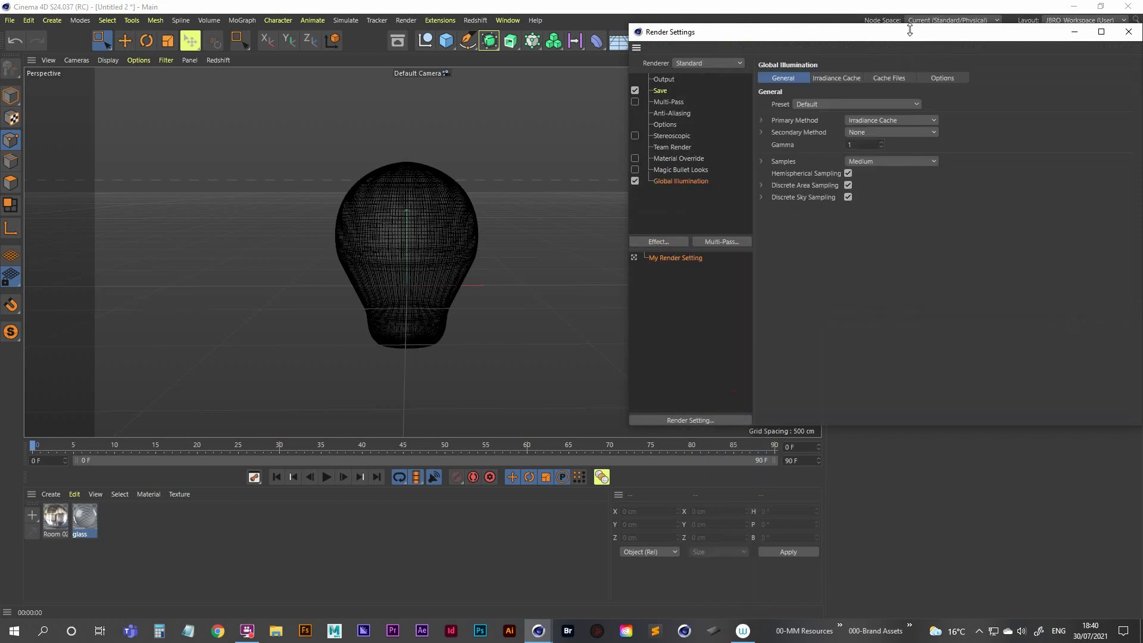
drag(909, 30, 884, 37)
click(1046, 38)
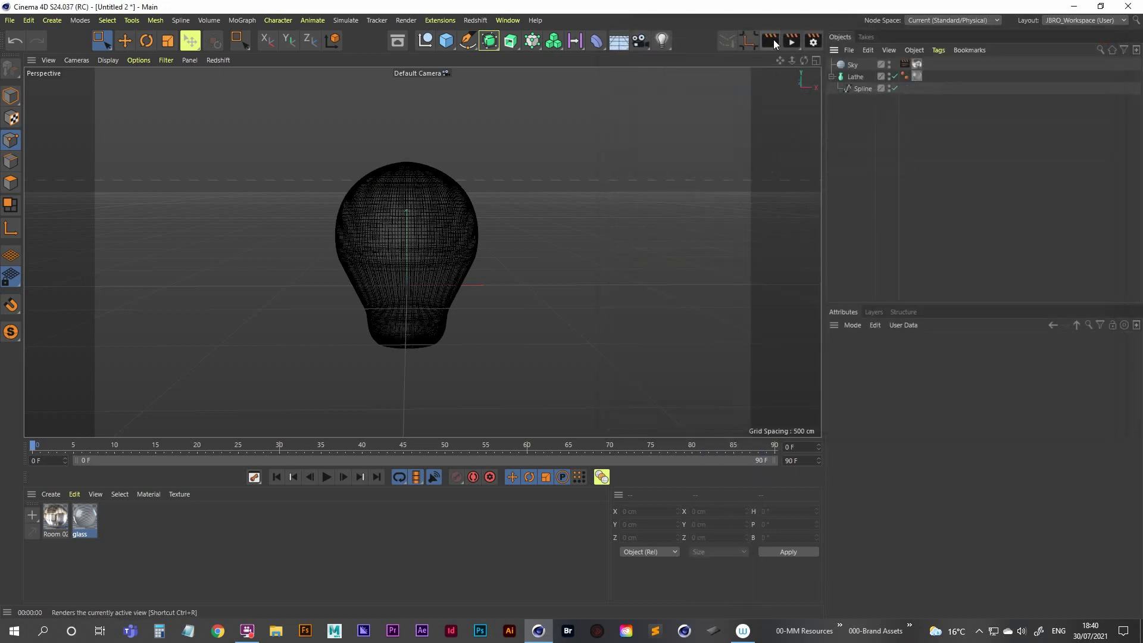
click(771, 40)
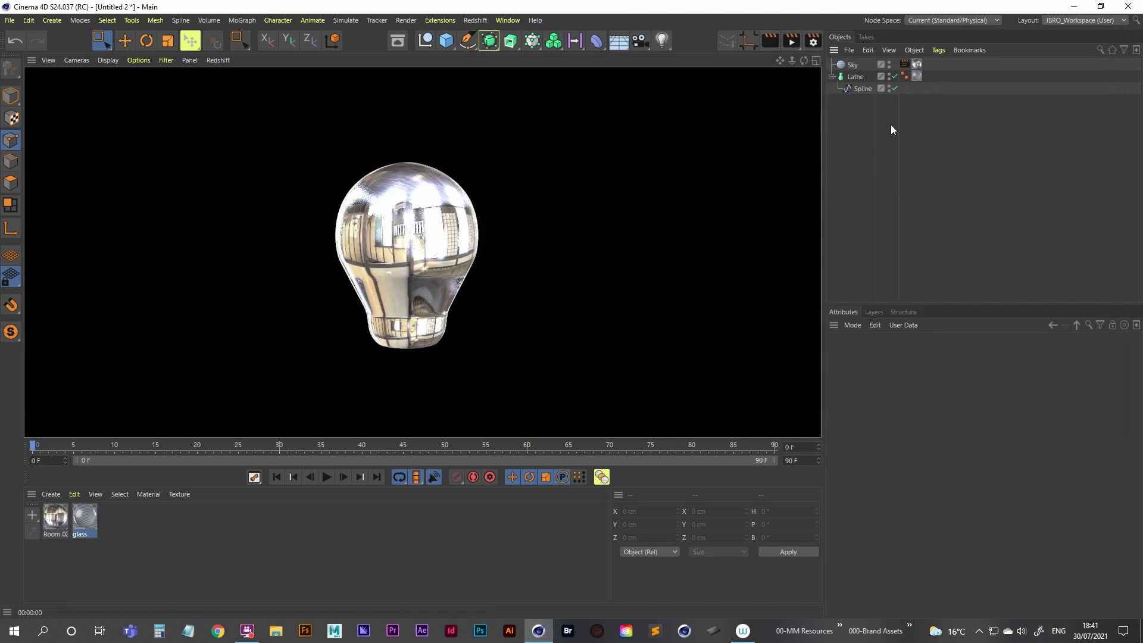
click(851, 123)
Disable Global Illumination in the render settings and render the bulb again for comparison
scroll(423, 233, up, 2)
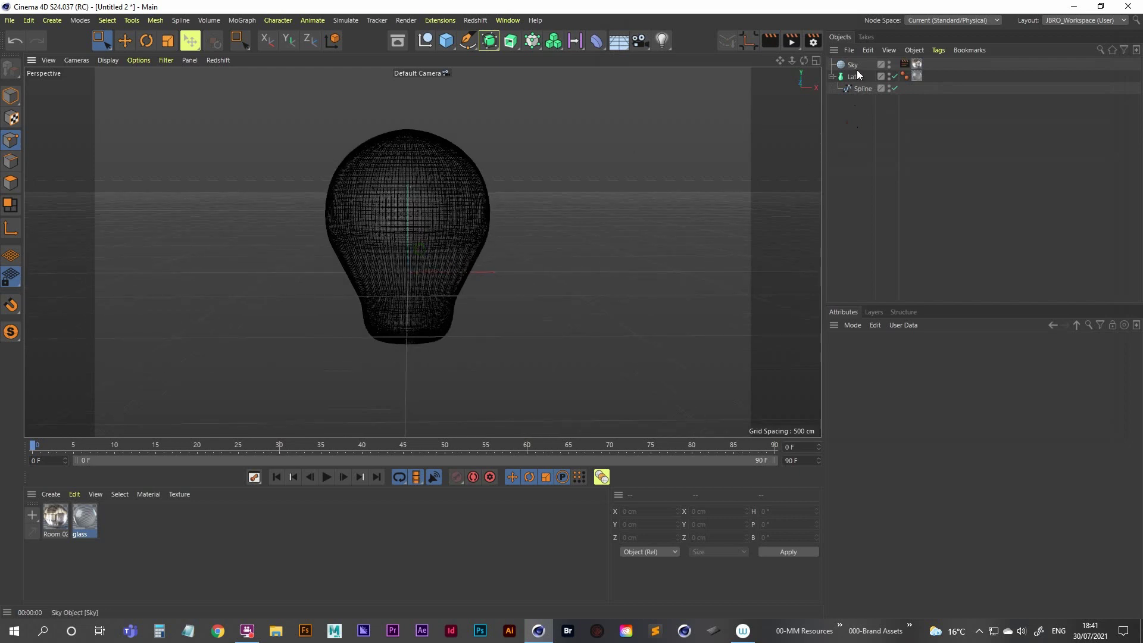
click(813, 39)
click(635, 178)
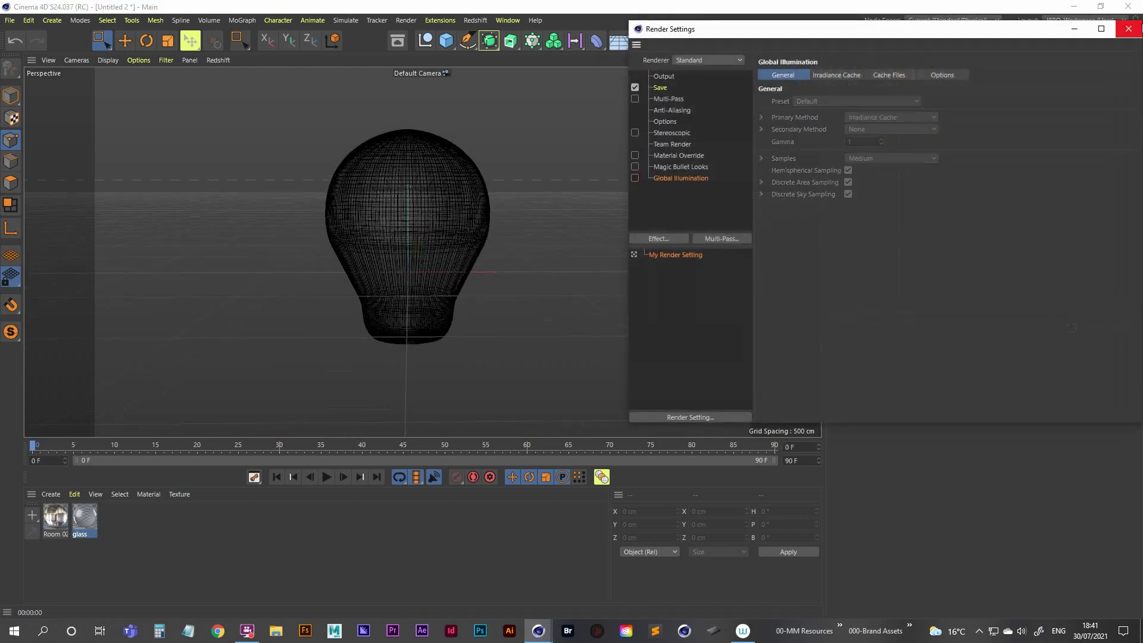
click(1127, 28)
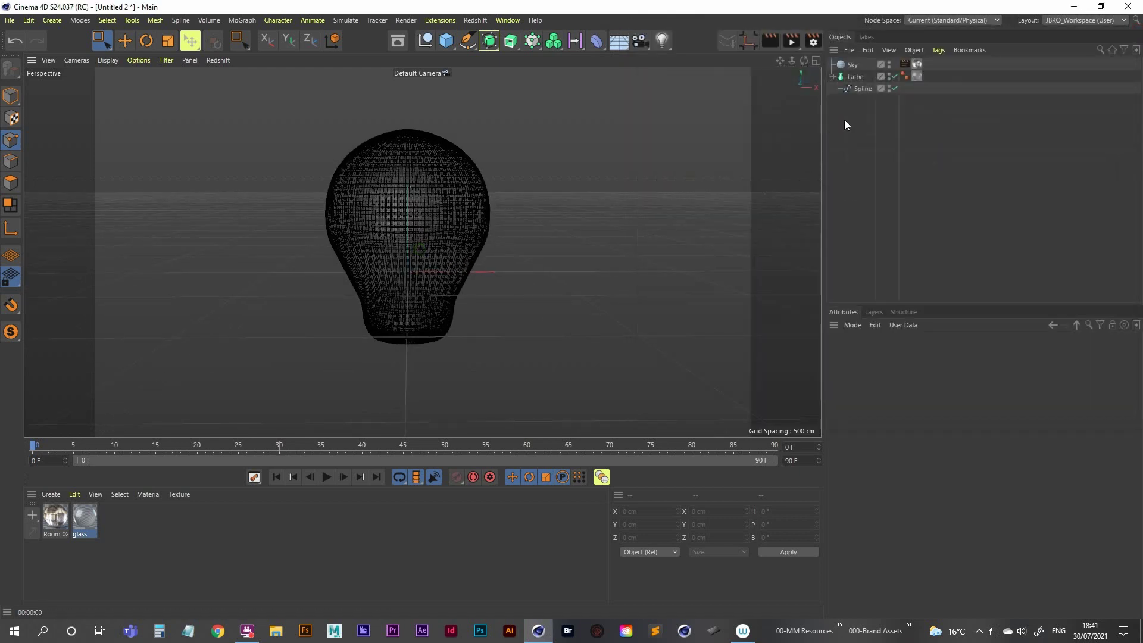
click(768, 40)
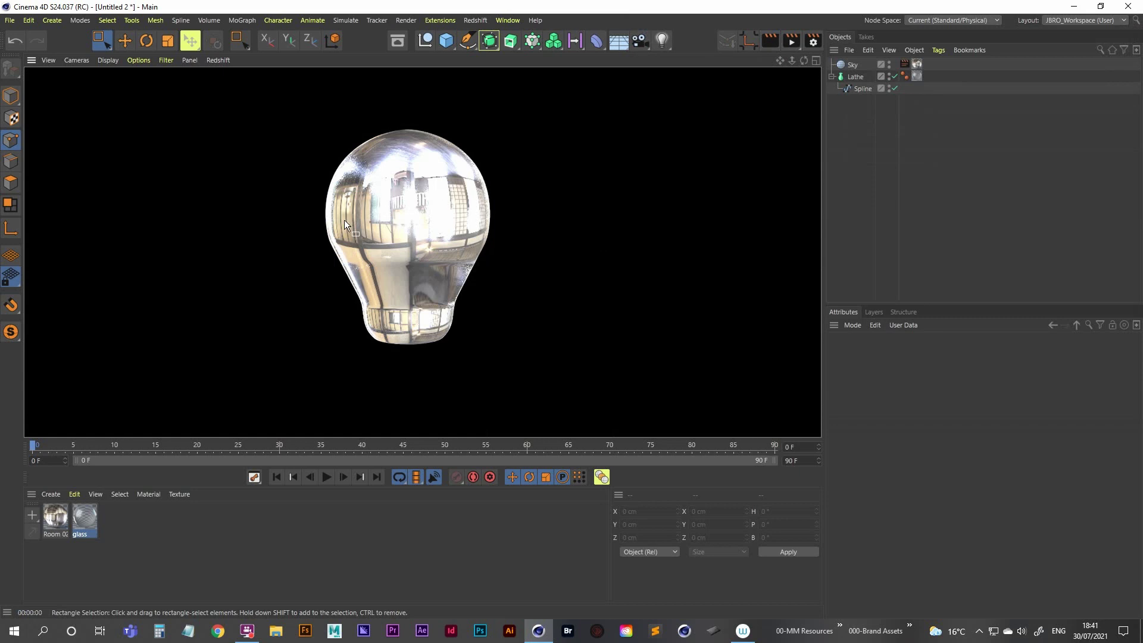
click(842, 142)
Turn off Seen by Refraction in the Sky's Compositing tag and render the view
click(905, 63)
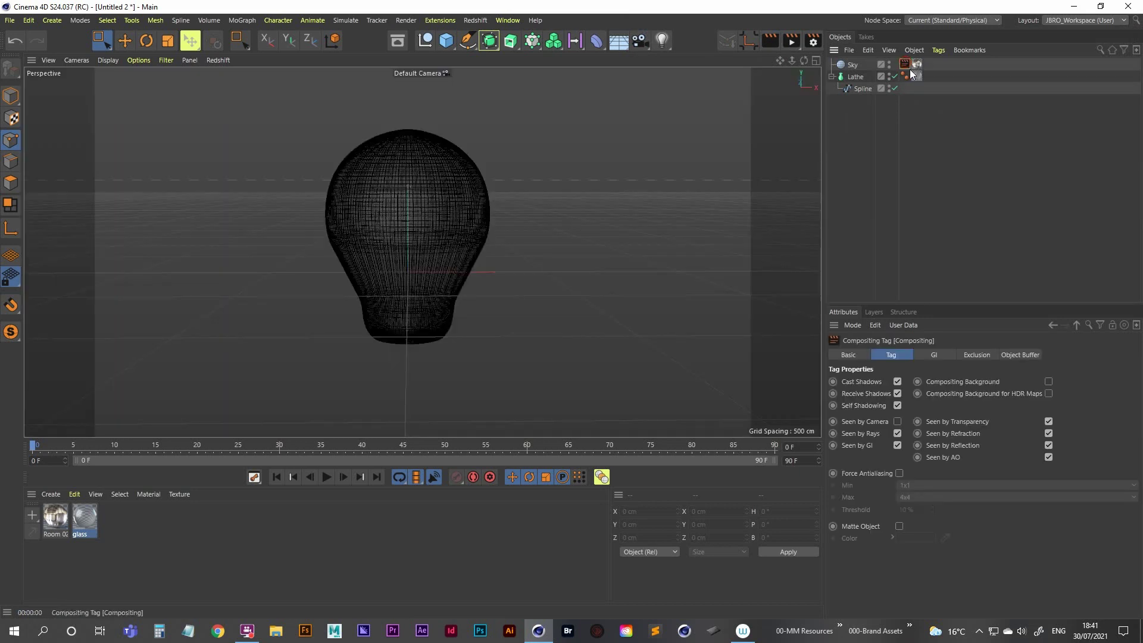
click(1048, 433)
click(739, 39)
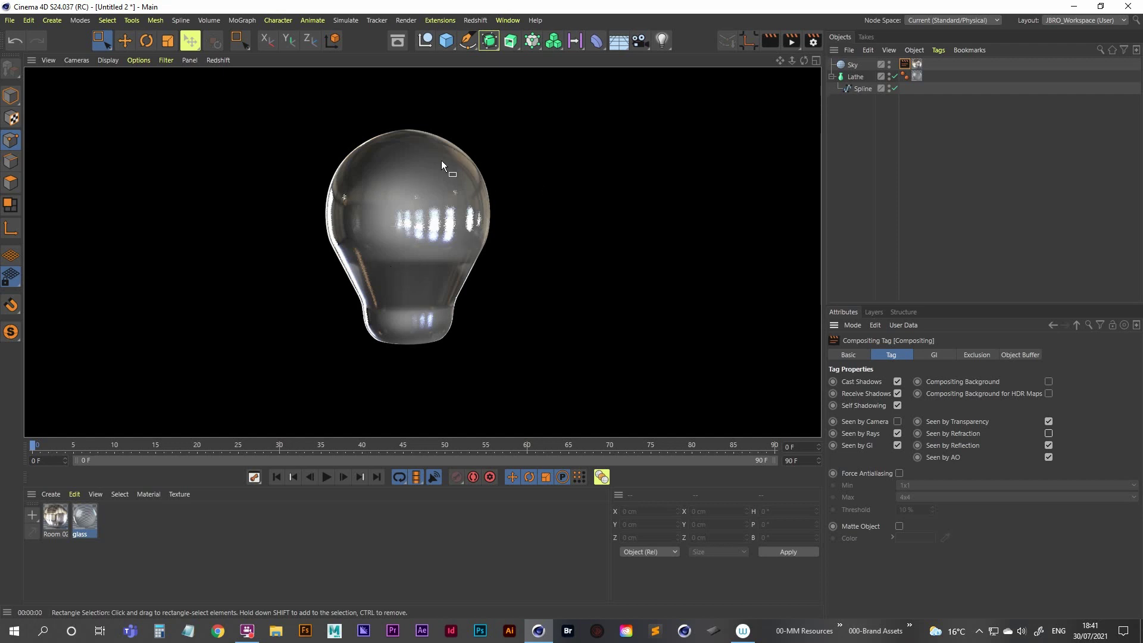
Re-enable Global Illumination in the render settings and render the bulb
click(813, 40)
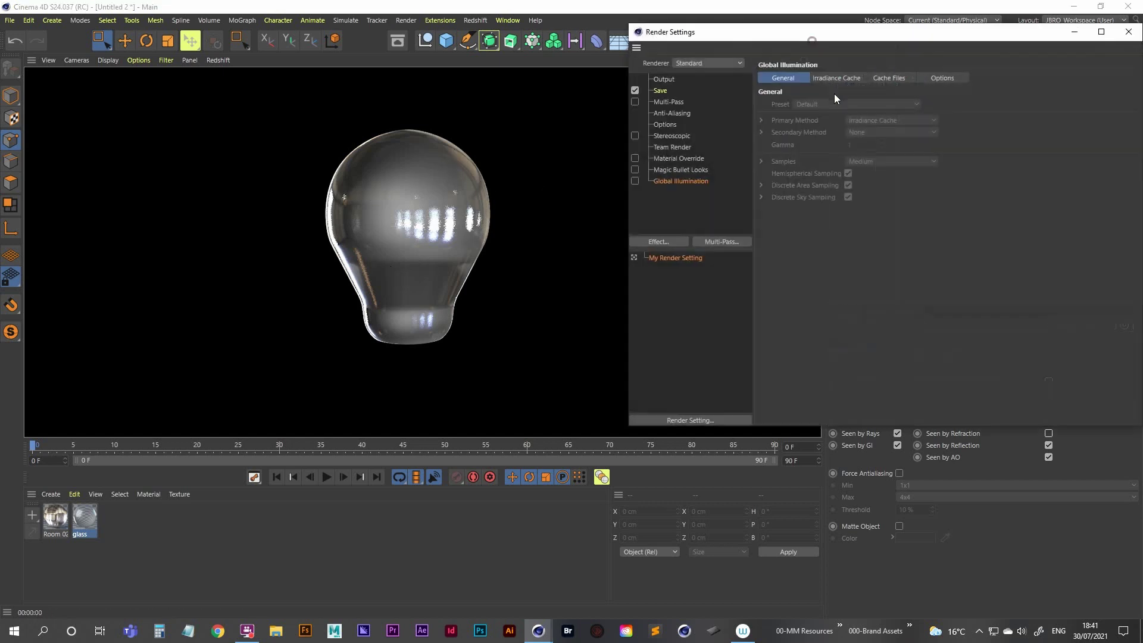
click(635, 181)
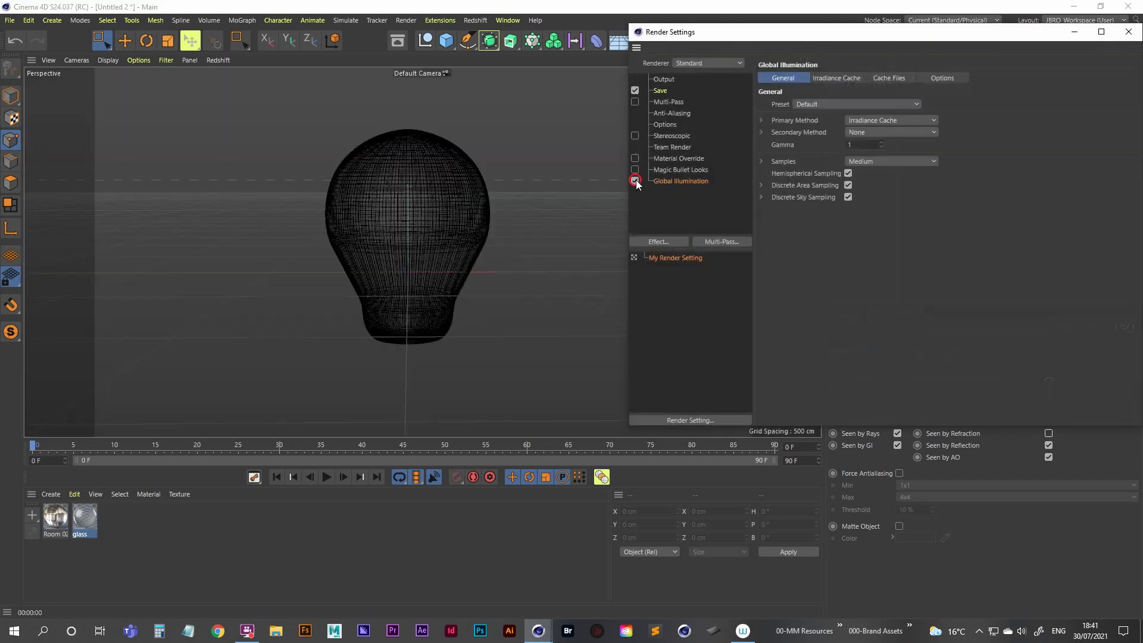
click(1128, 31)
click(748, 43)
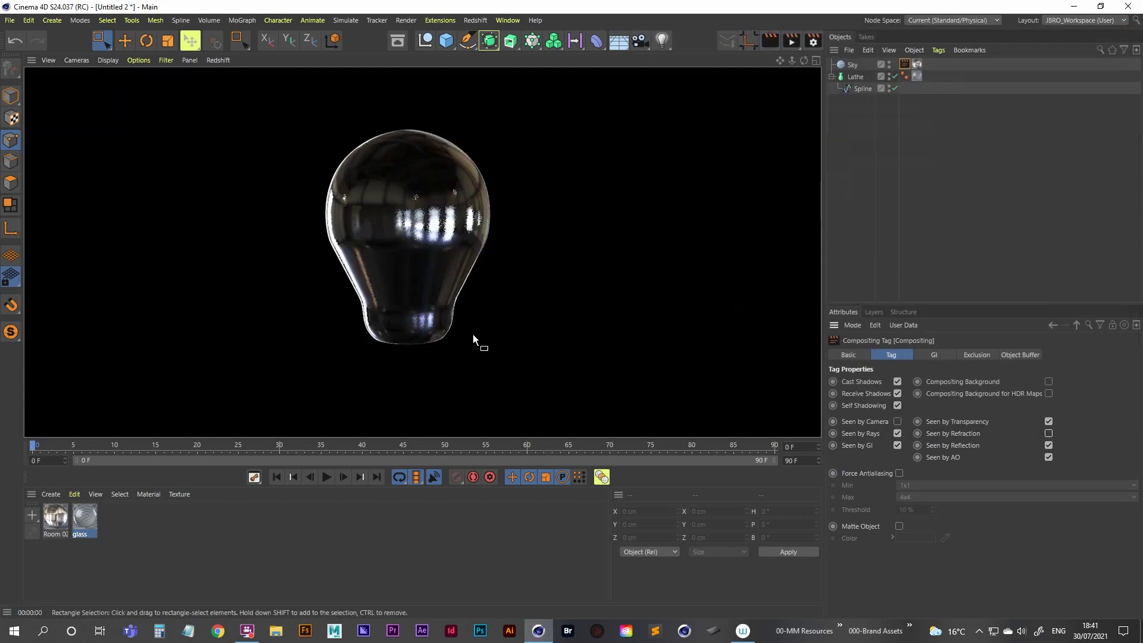
Open the glass material in the Material Editor and start an Interactive Render Region over the bulb
double_click(83, 524)
drag(357, 178, 851, 122)
click(790, 42)
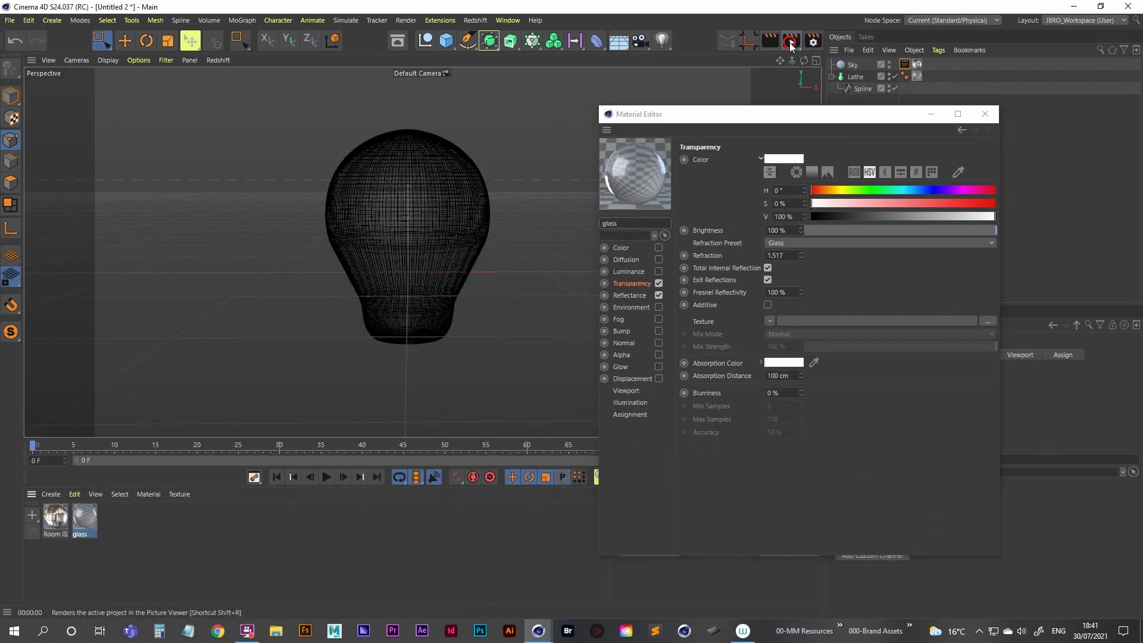
click(798, 48)
click(866, 100)
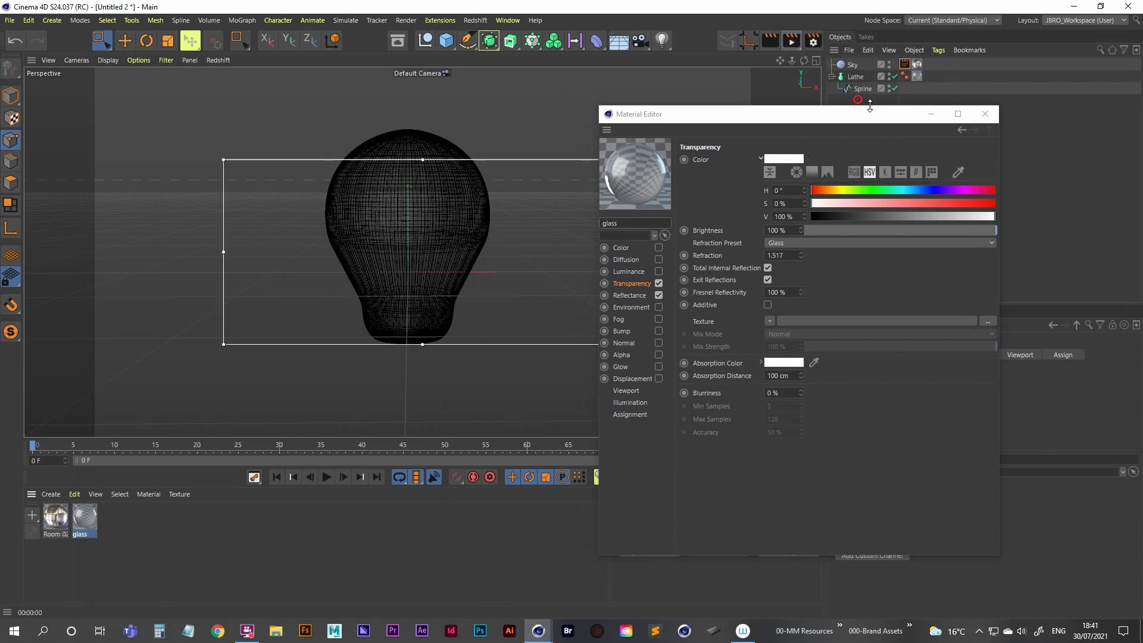
Enlarge the interactive render region to enclose the whole bulb and raise its preview quality to the maximum
drag(422, 161, 422, 105)
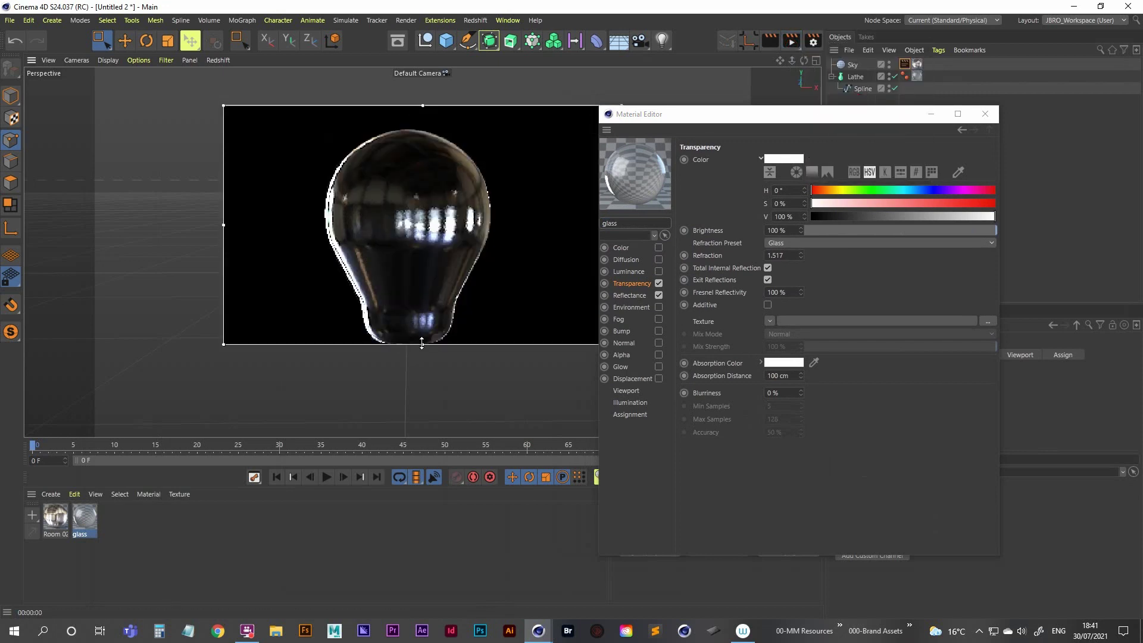
drag(422, 344, 422, 366)
drag(699, 114, 768, 111)
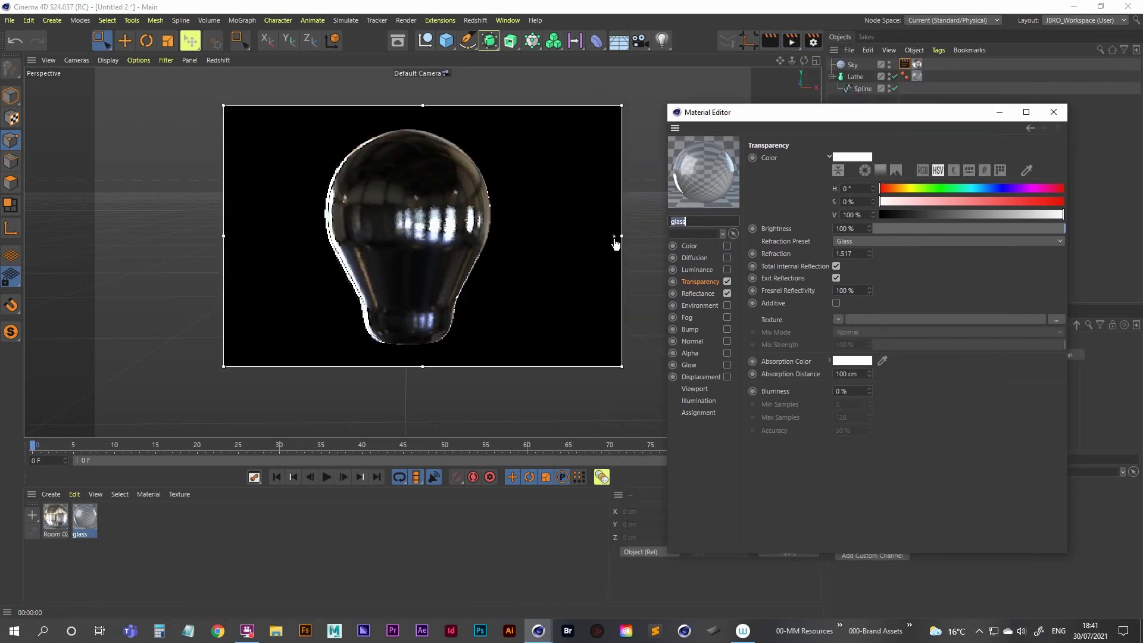
click(603, 96)
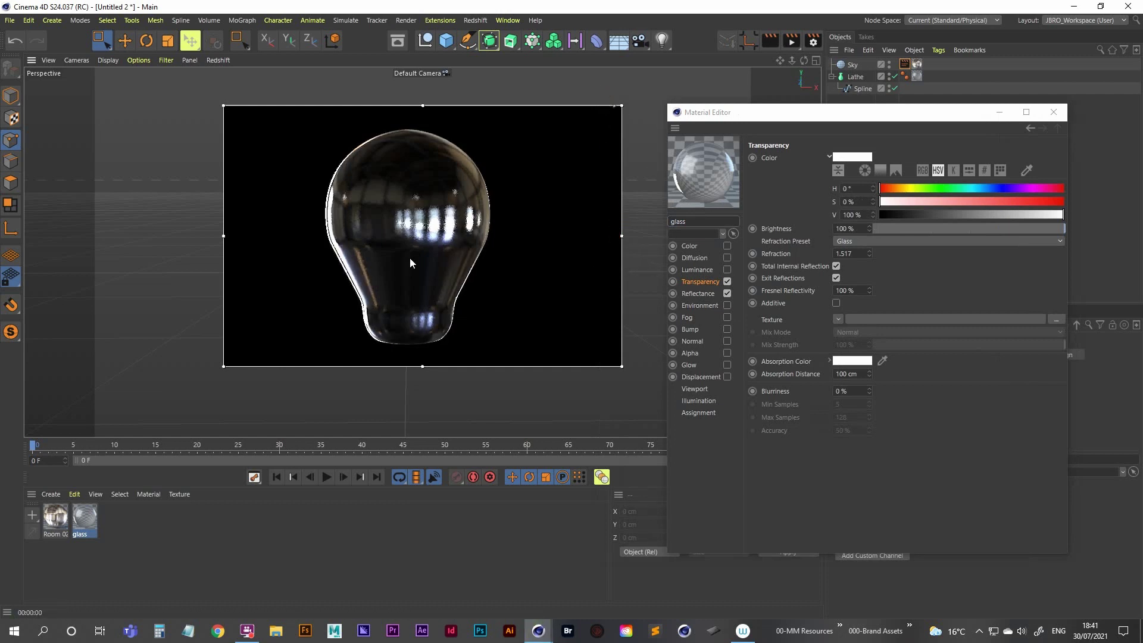
Set the roughness of the glass material's Transparency layer in Reflectance to 1%
click(702, 293)
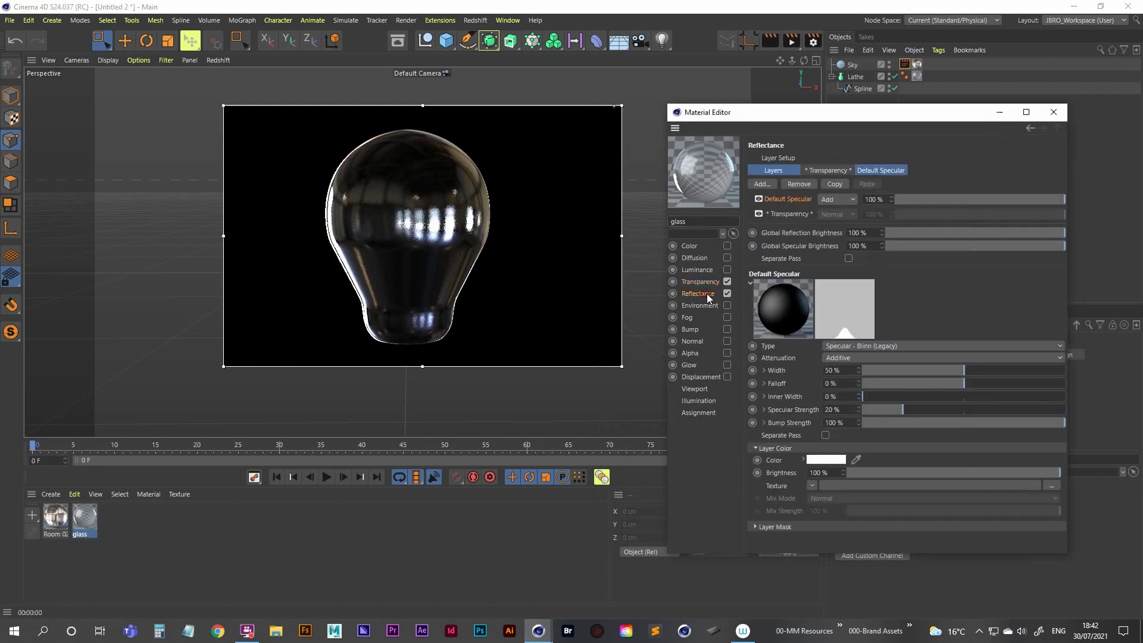
click(791, 214)
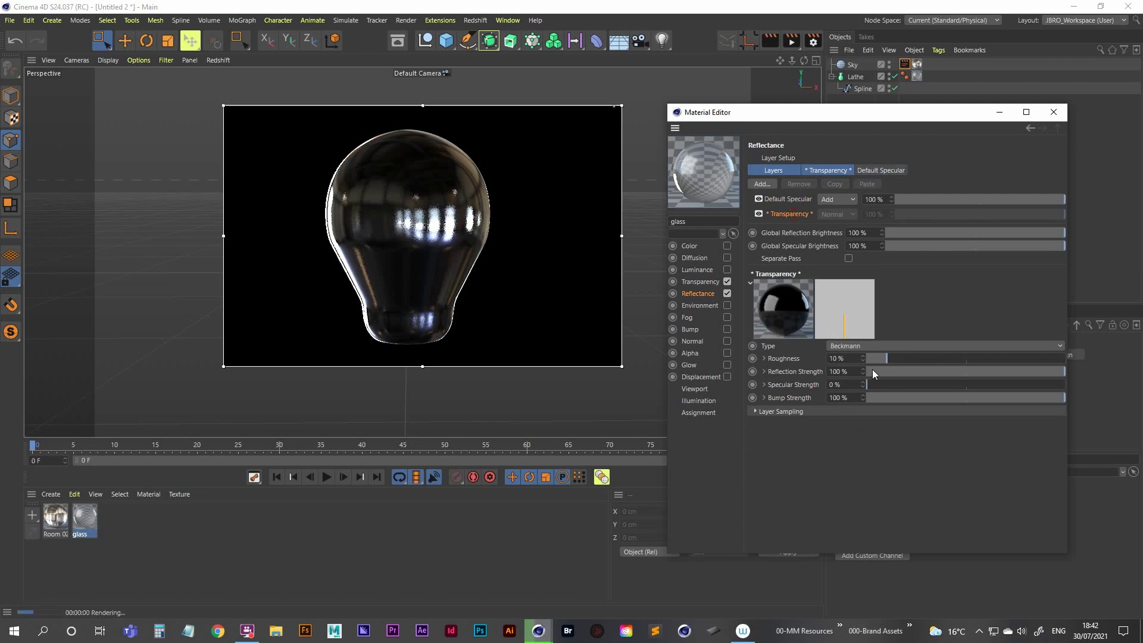
click(851, 357)
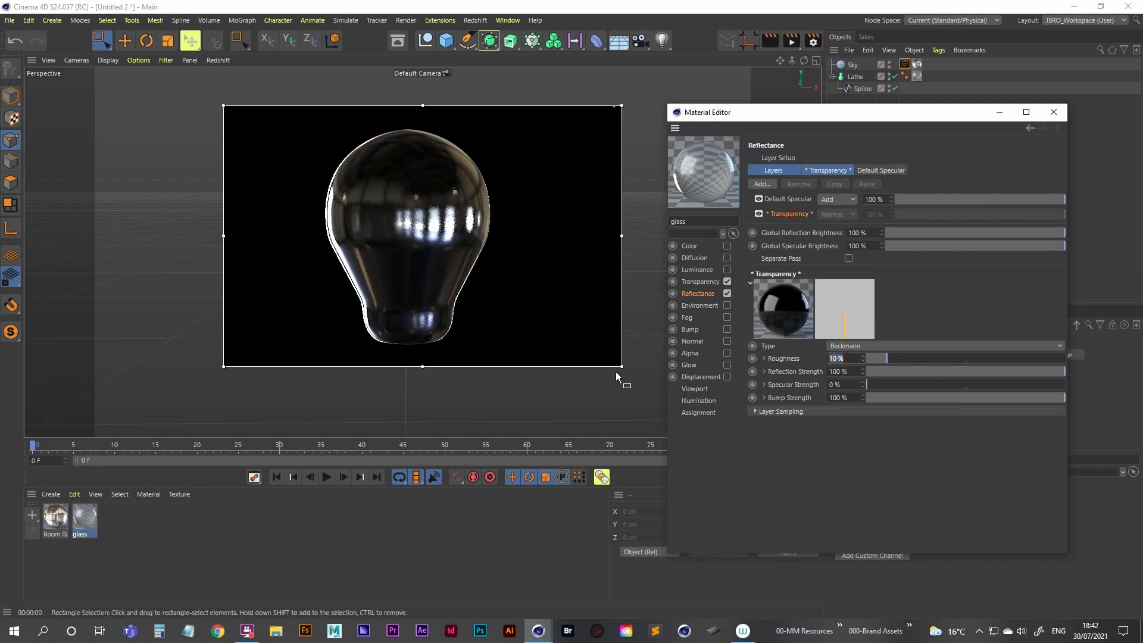
text(1)
key(Return)
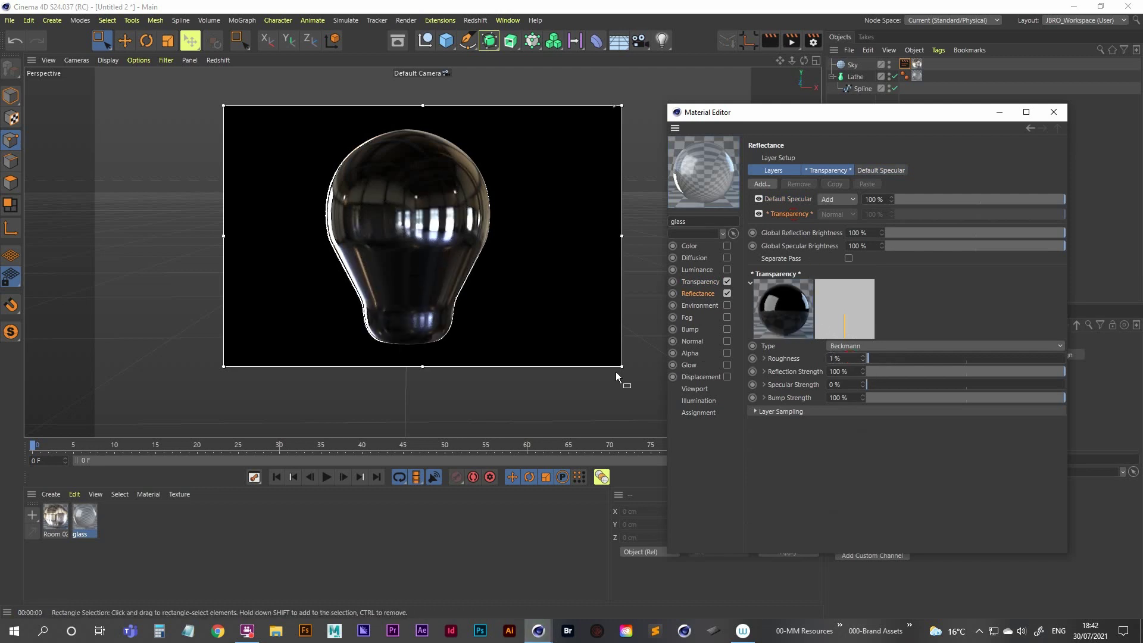
Try a roughness of 0% on the Transparency layer and set it back to 1%
double_click(849, 358)
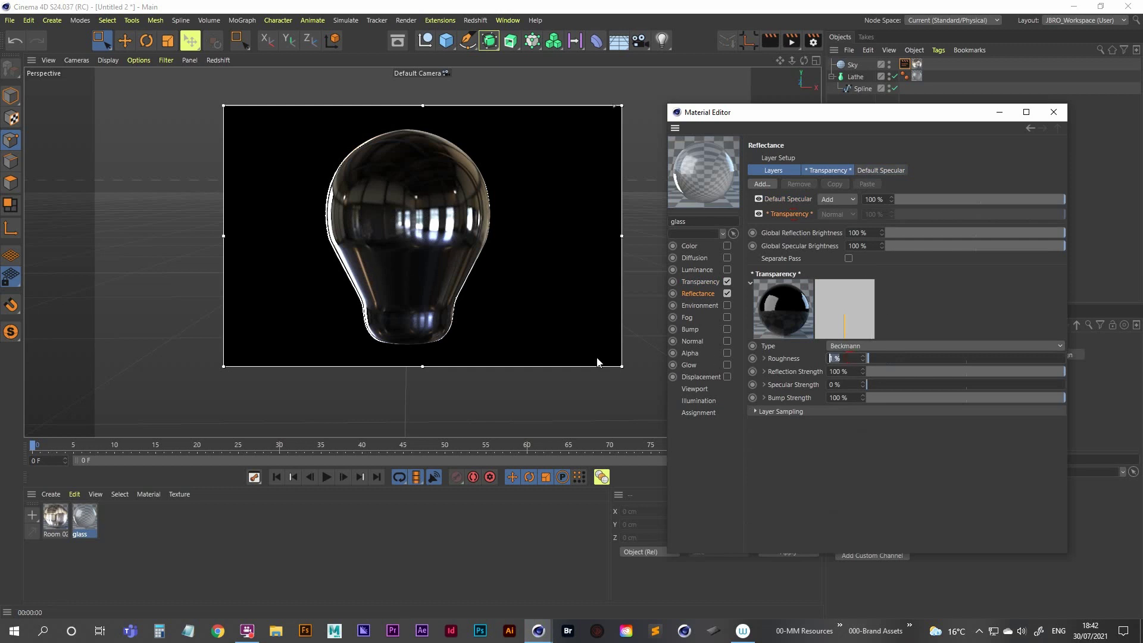
text(0)
key(Return)
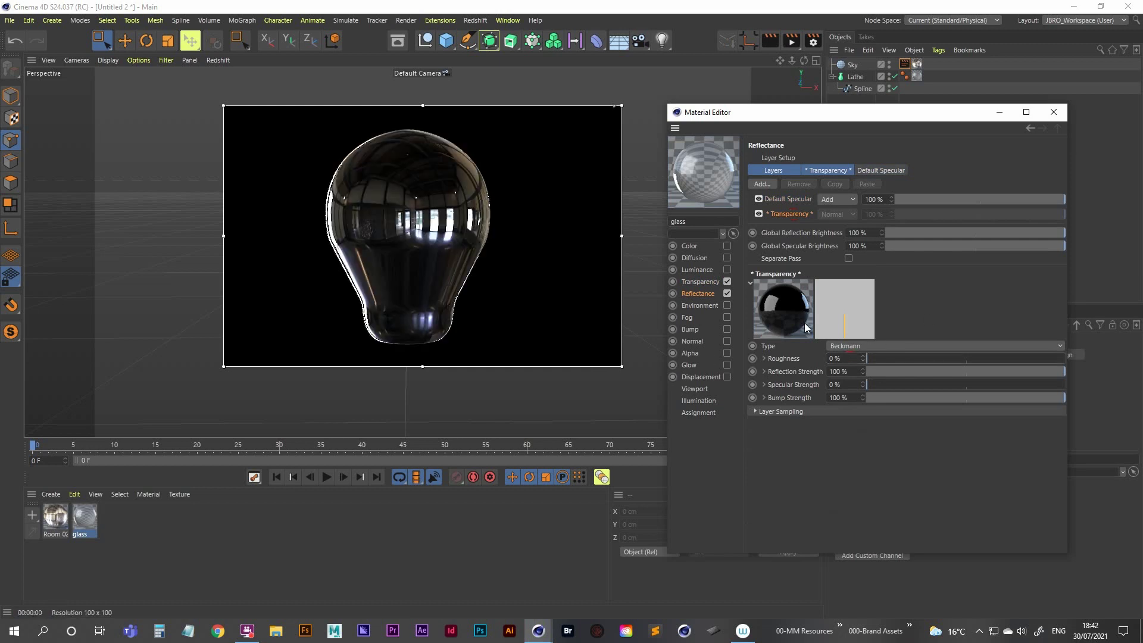
click(847, 360)
double_click(847, 359)
key(Return)
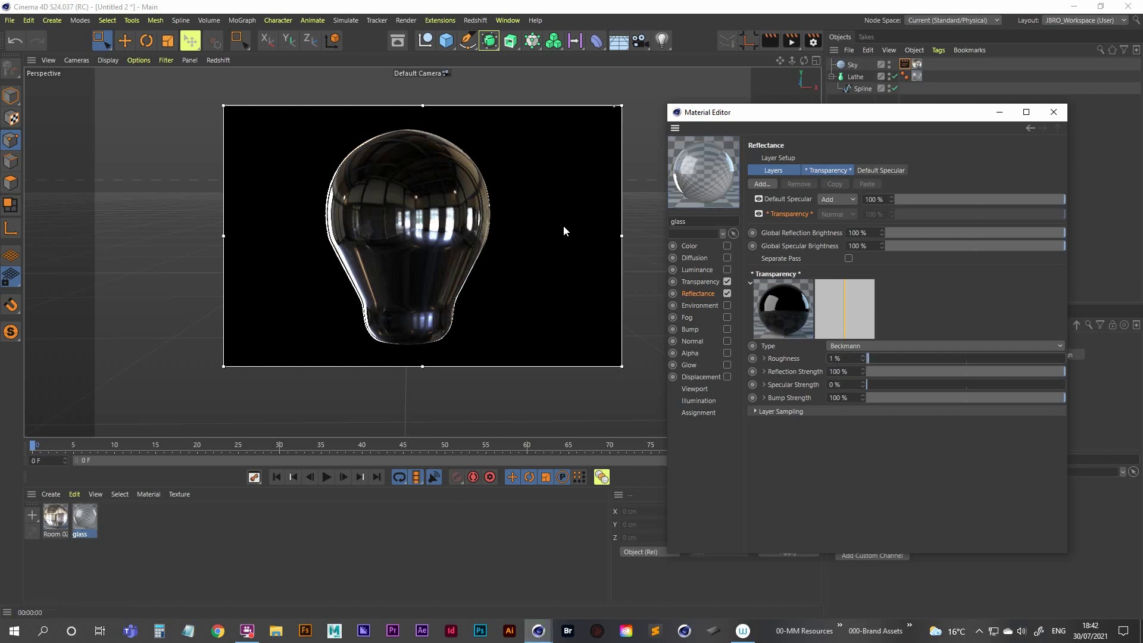
Close the Material Editor and turn off the Interactive Render Region
drag(882, 111, 874, 113)
click(1047, 115)
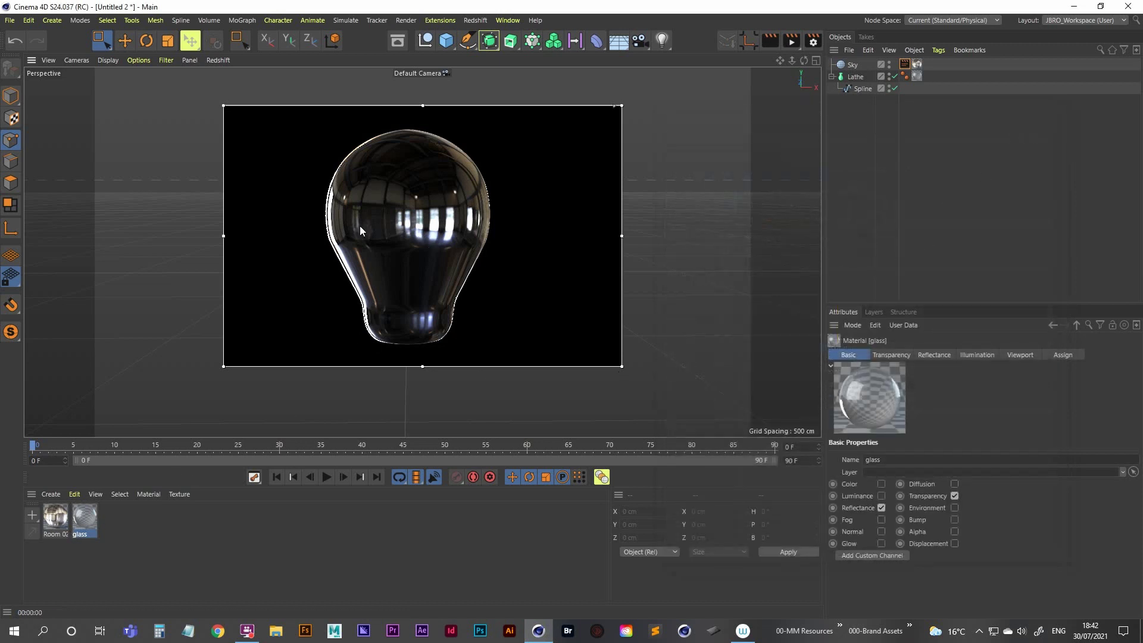
click(790, 40)
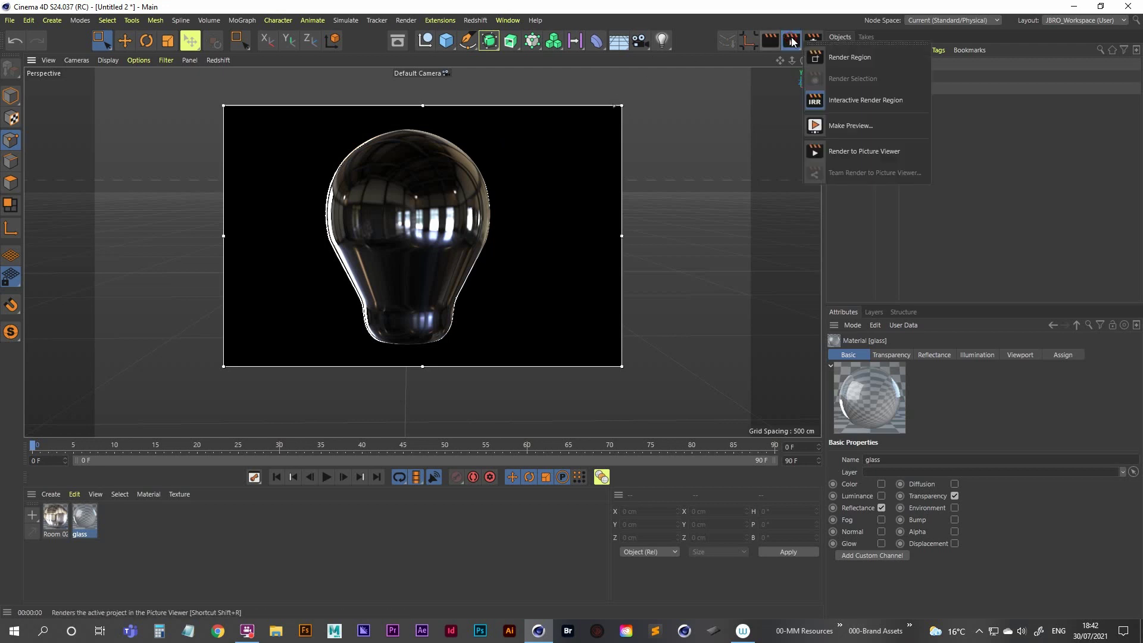
click(833, 99)
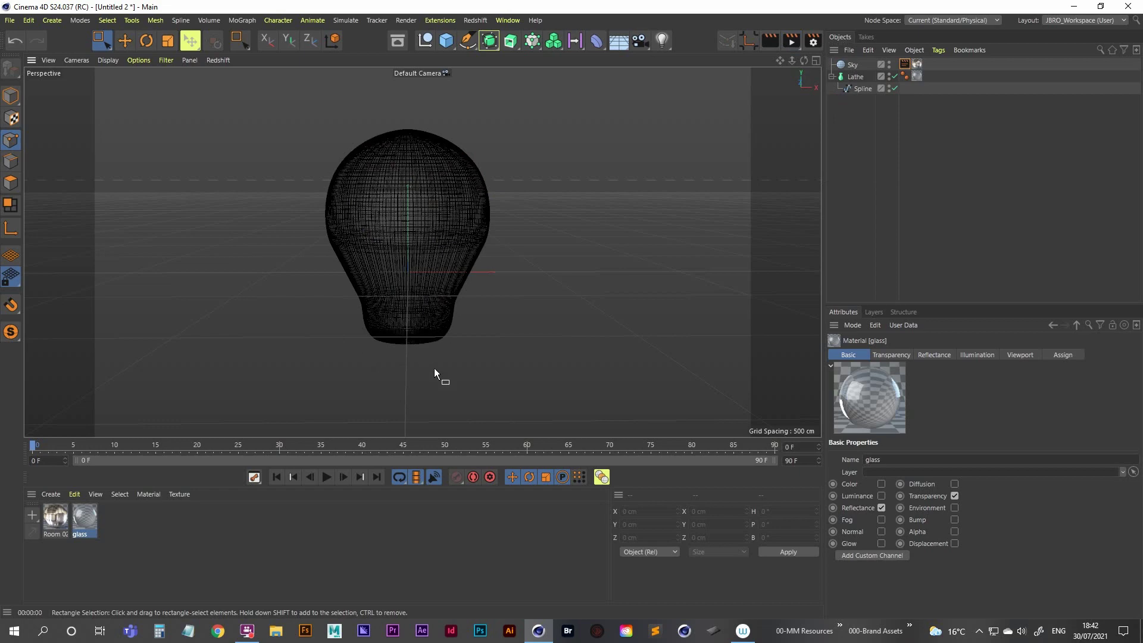
Add a Cylinder primitive for the bulb's screw base, working in the Front view over the reference photo
middle_click(463, 308)
middle_click(549, 298)
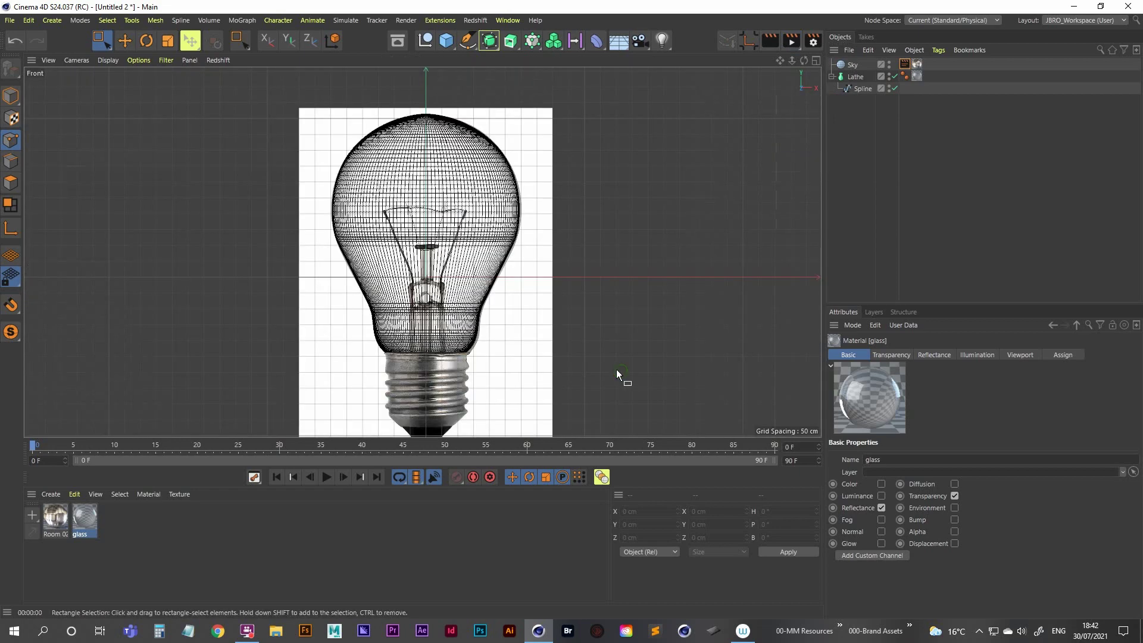
scroll(426, 398, up, 5)
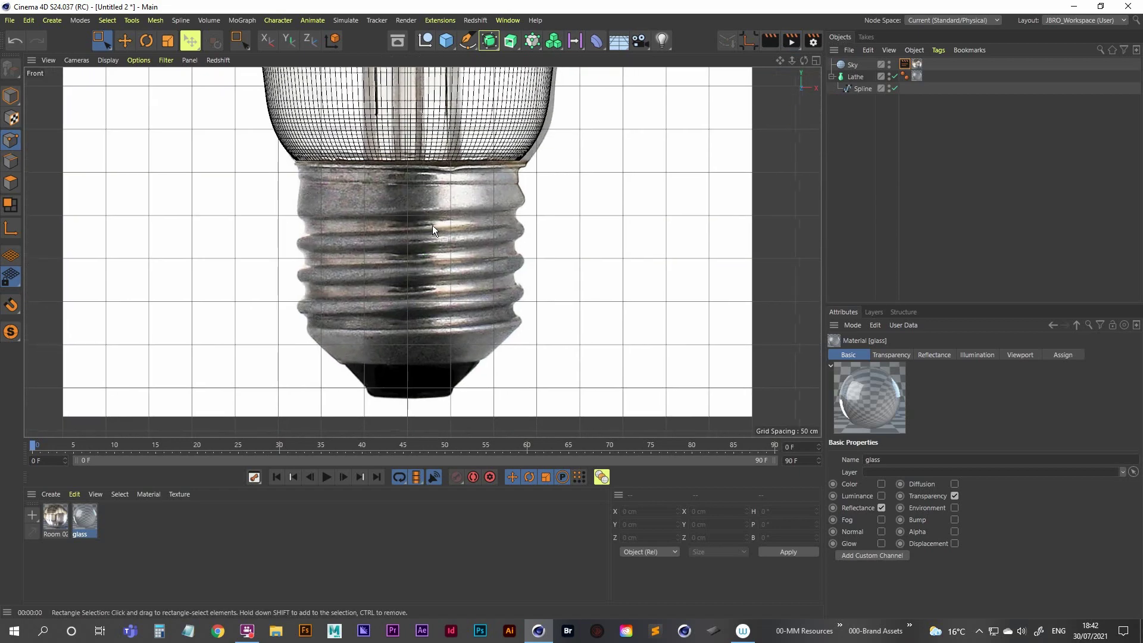
scroll(417, 229, down, 4)
scroll(417, 221, up, 2)
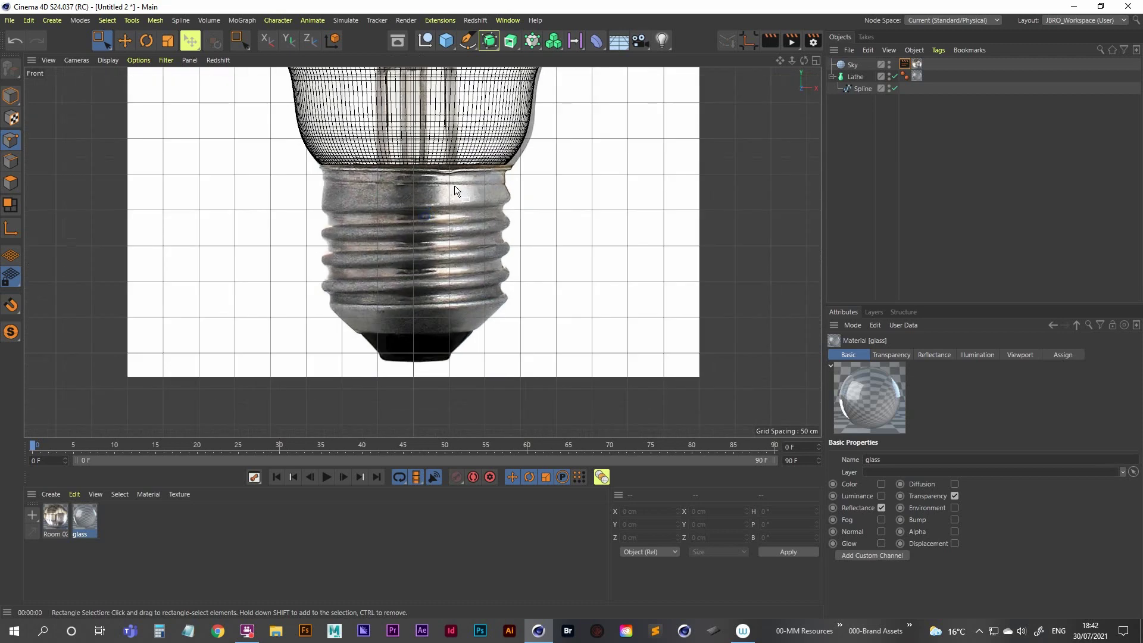
click(446, 43)
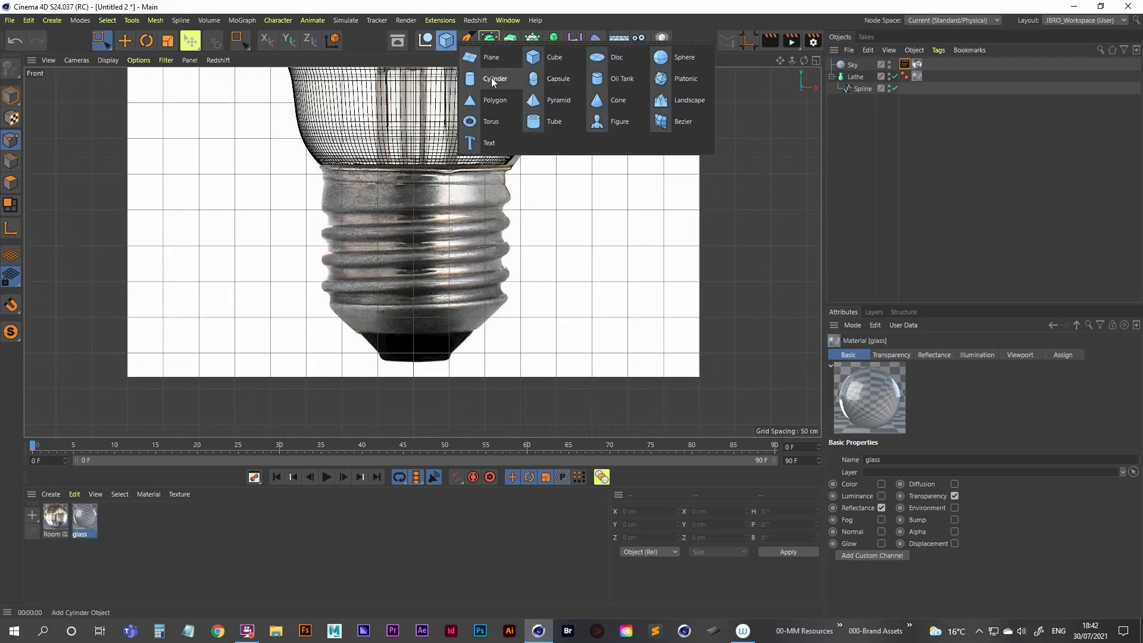
click(490, 79)
Set the cylinder's radius to 127 cm and raise it until its upper edge meets the bottom of the glass
scroll(497, 238, down, 6)
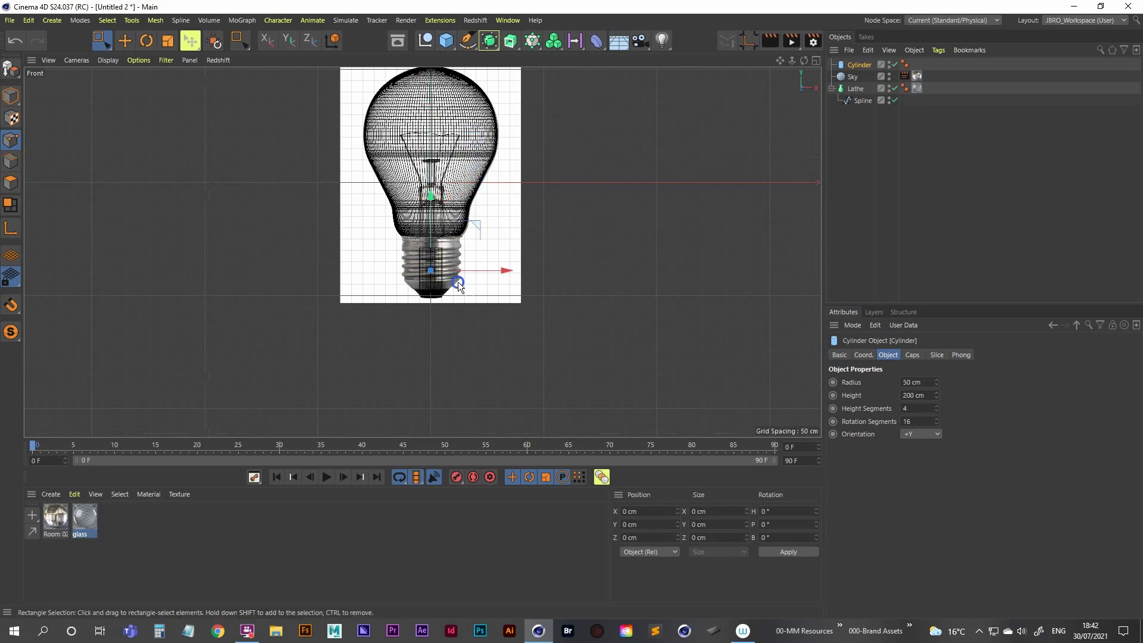
scroll(449, 275, up, 6)
alt+middle_drag(437, 242, 457, 242)
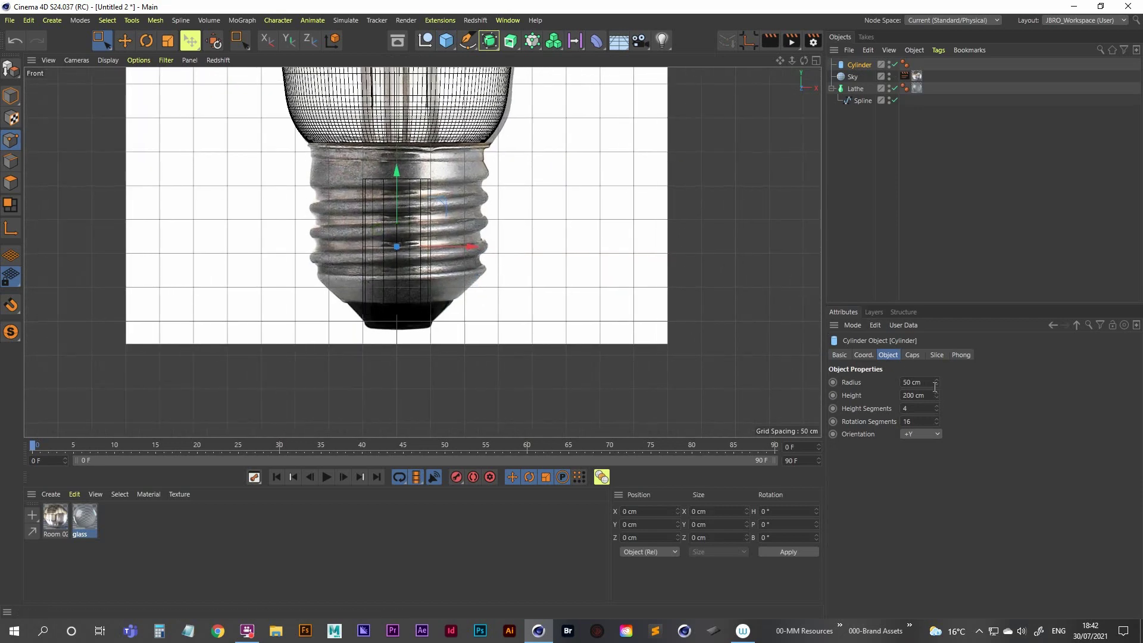
drag(936, 382, 930, 335)
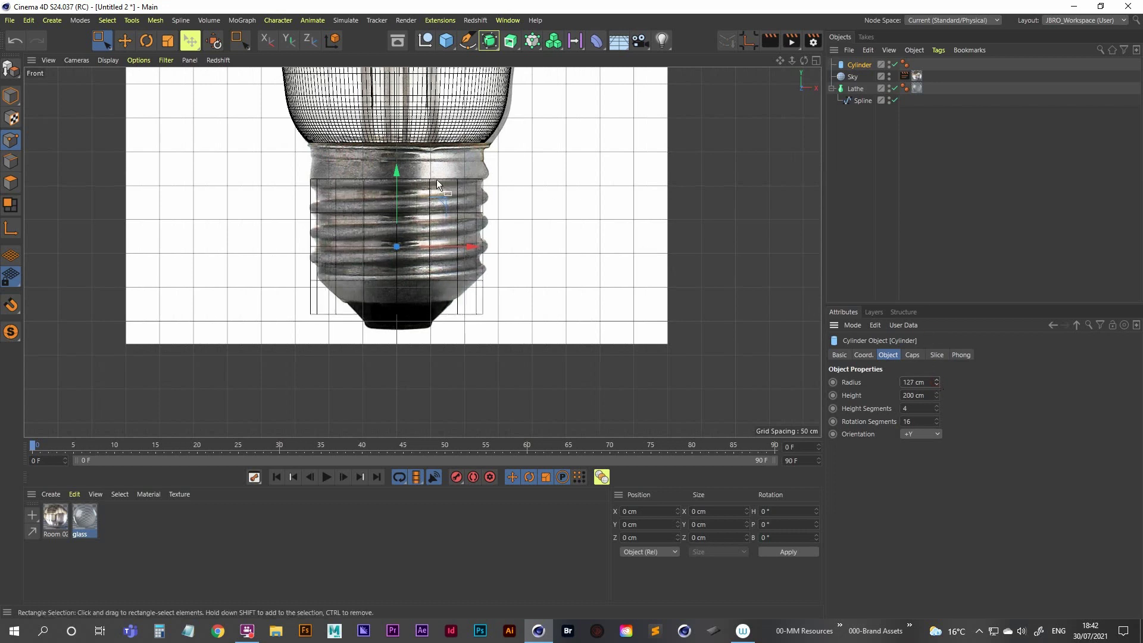
drag(397, 173, 394, 143)
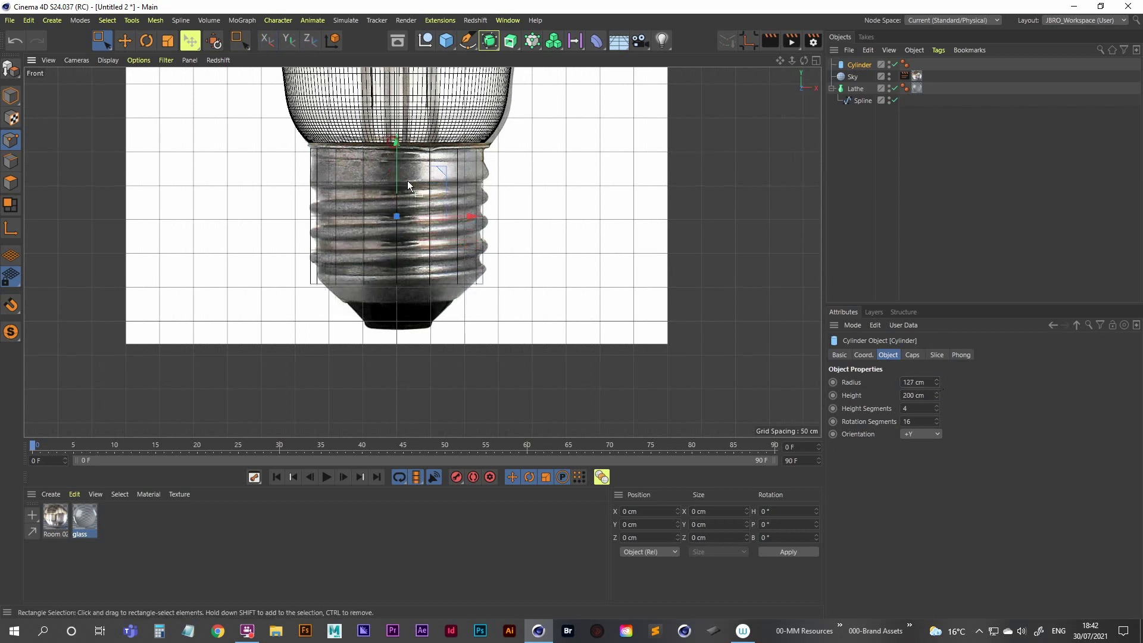
Disable quantizing, set the cylinder's height to 268 cm and position it to span the whole metal base in the reference photo
click(12, 306)
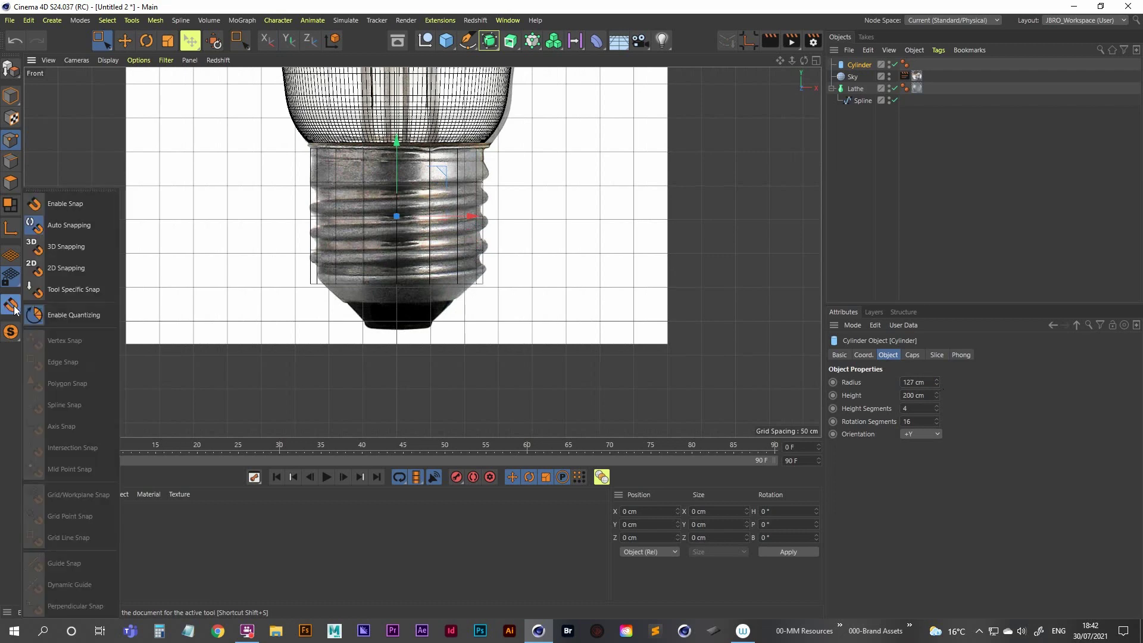
click(90, 316)
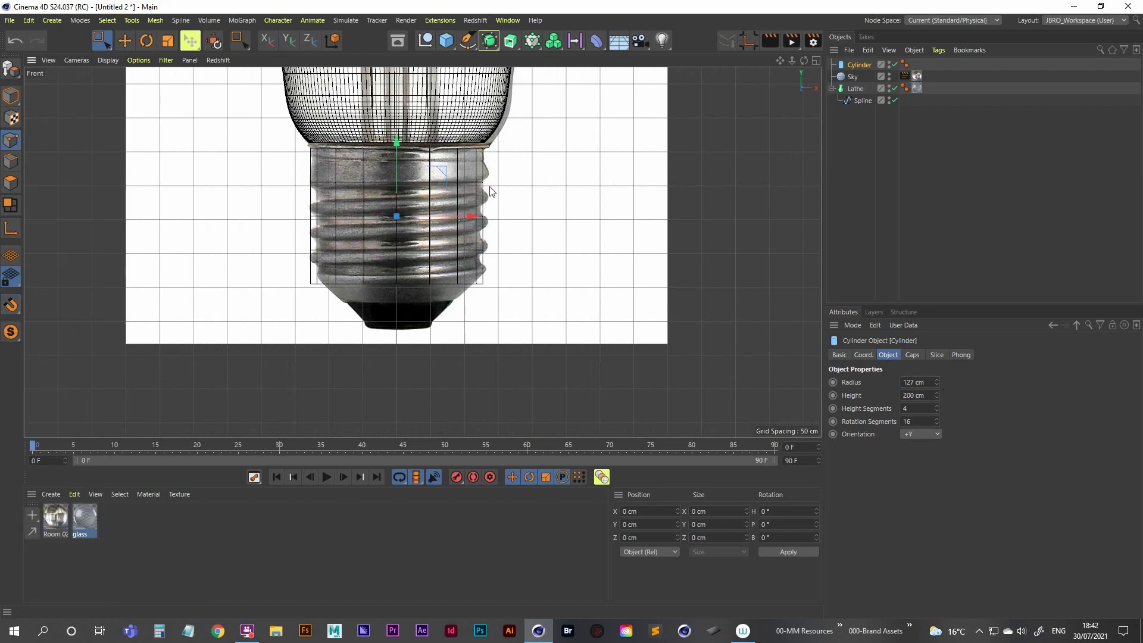
scroll(422, 183, up, 5)
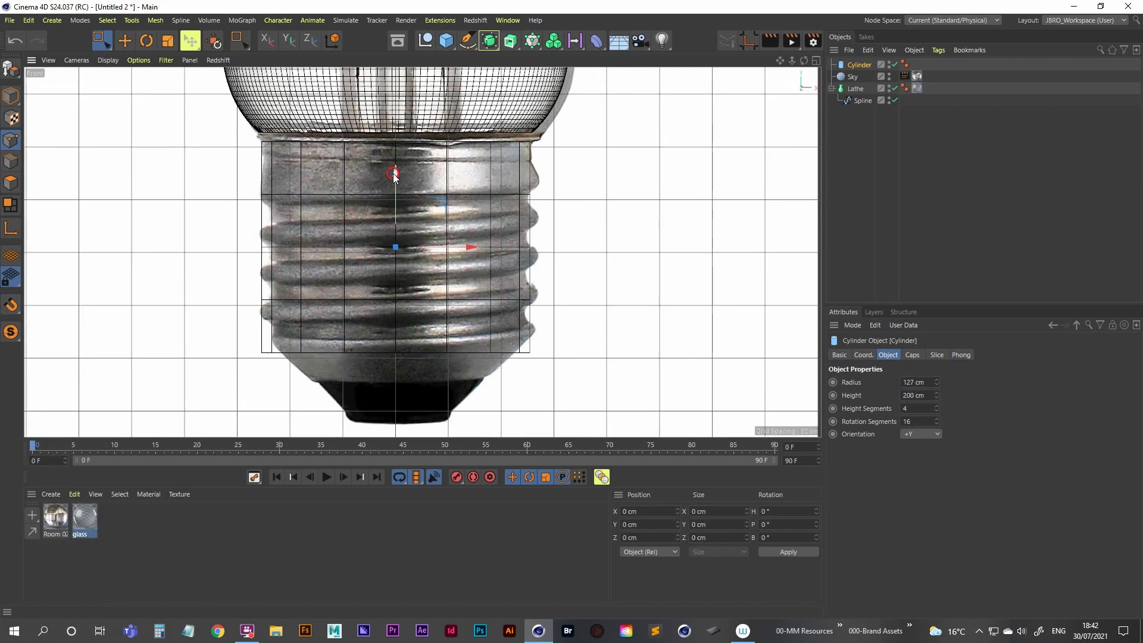
drag(396, 176, 402, 203)
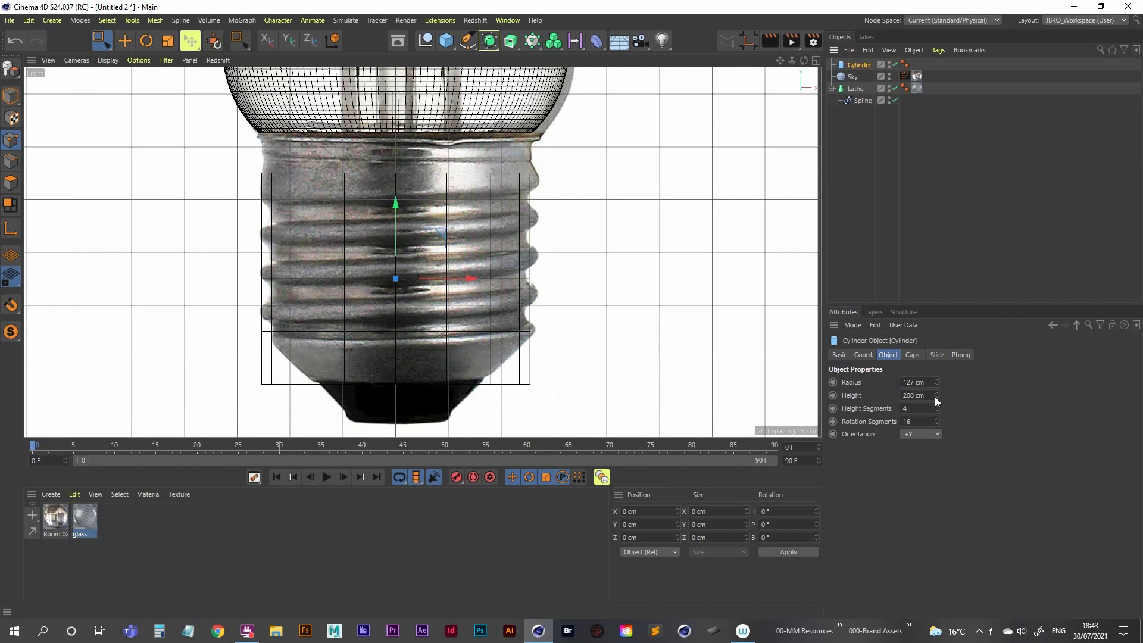
drag(937, 397, 937, 352)
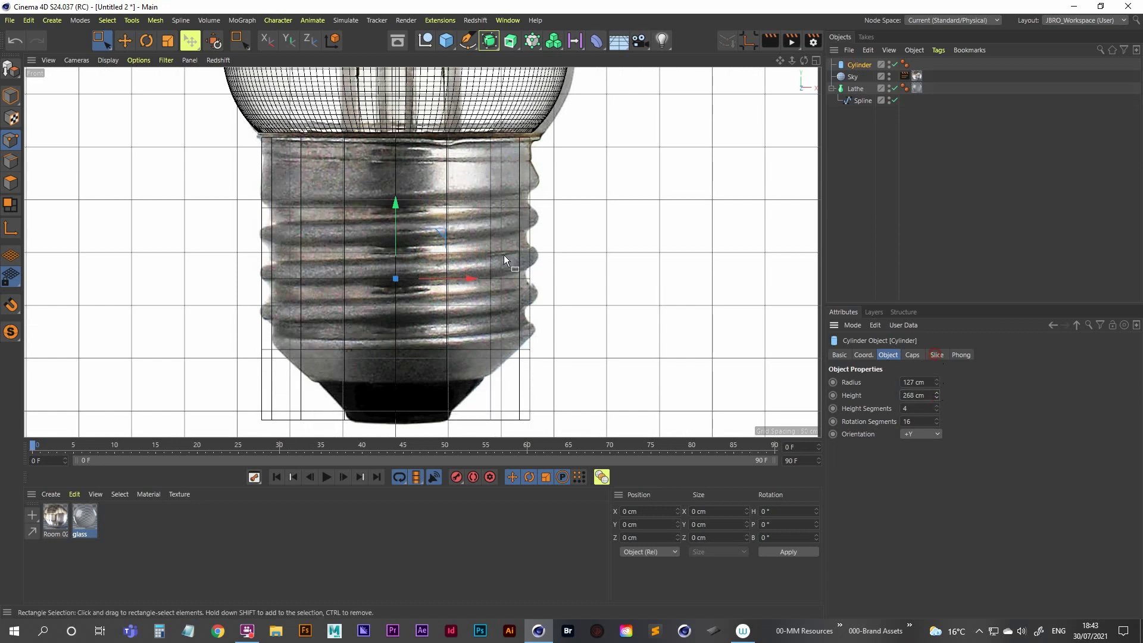
drag(390, 208, 392, 204)
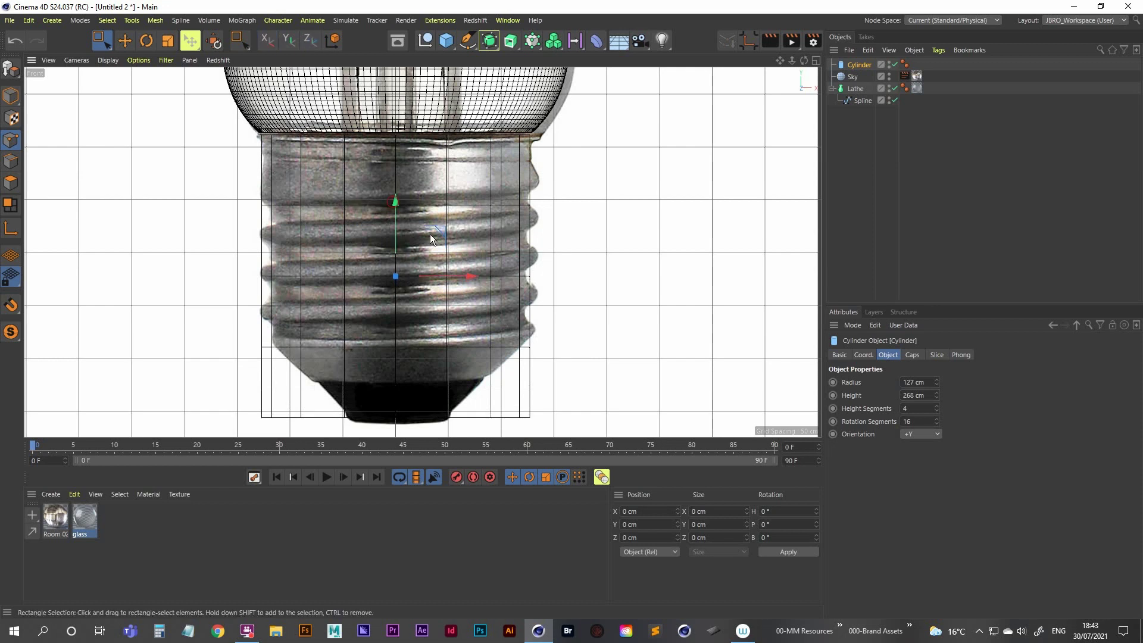
middle_drag(404, 401, 400, 373)
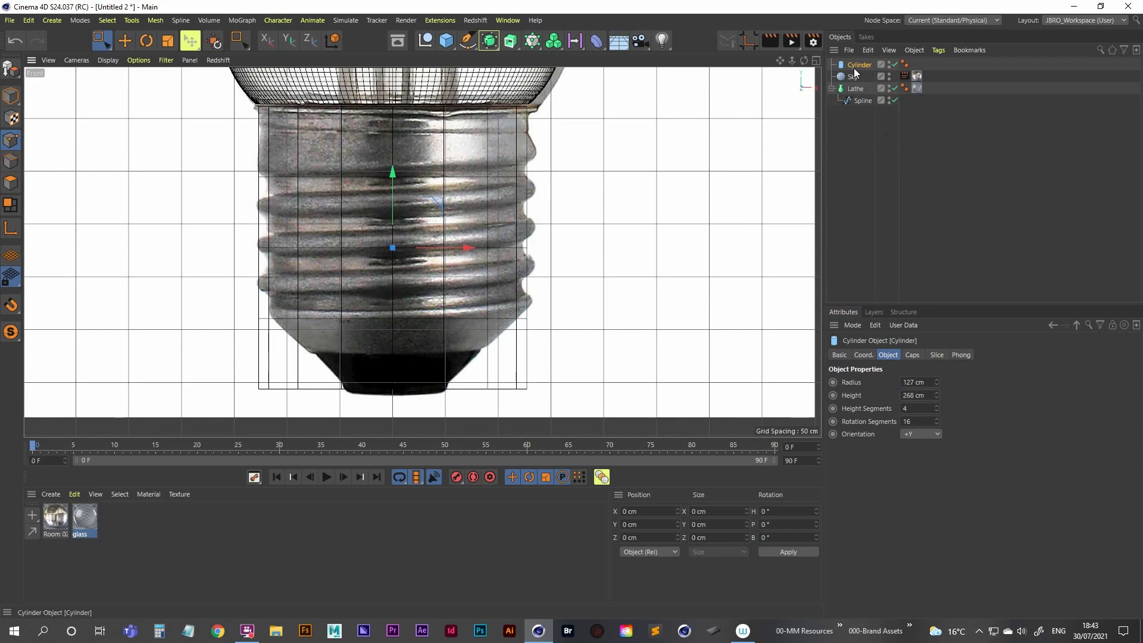
Examine how the cylinder fits the bulb's neck in the Perspective view and against the reference in the Front view
middle_click(477, 214)
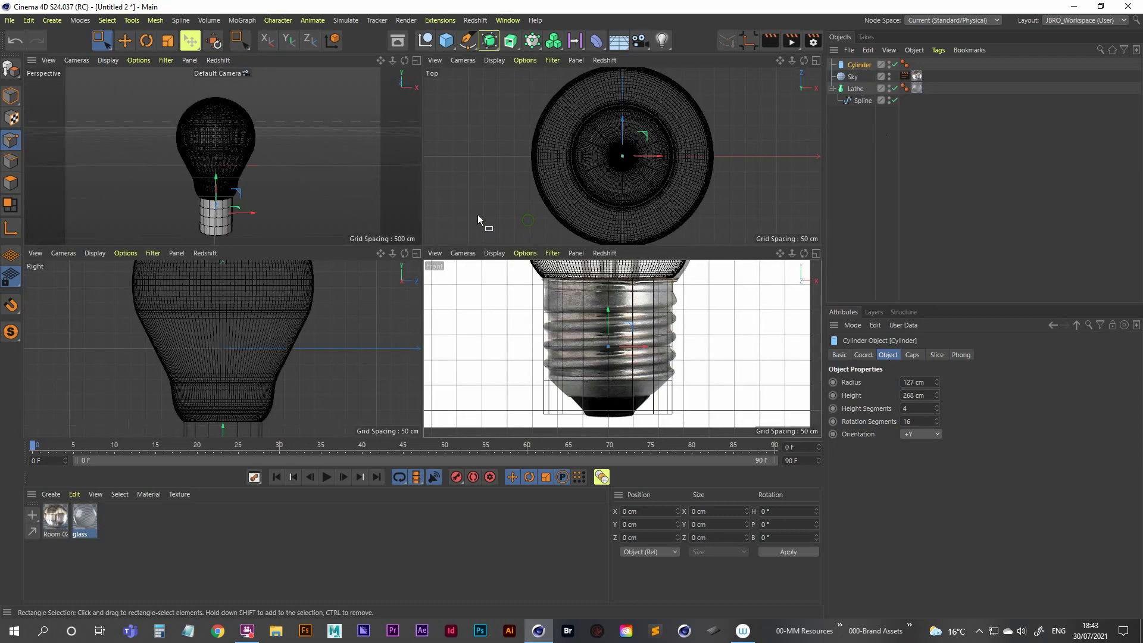
key(F1)
scroll(416, 373, up, 5)
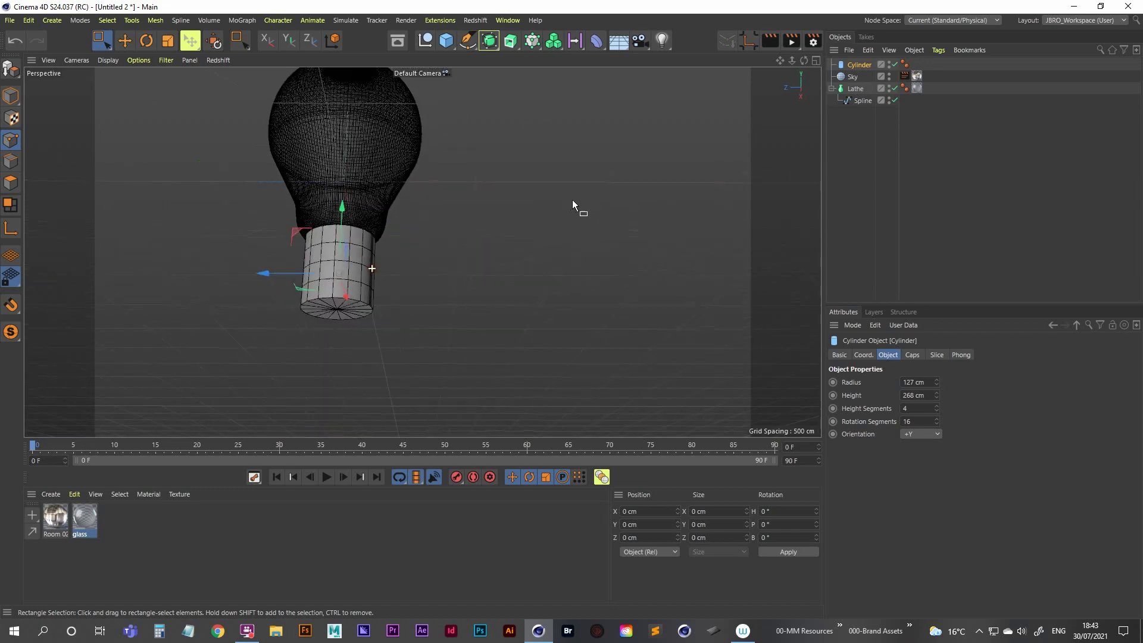
alt+drag(573, 199, 476, 202)
scroll(412, 245, up, 5)
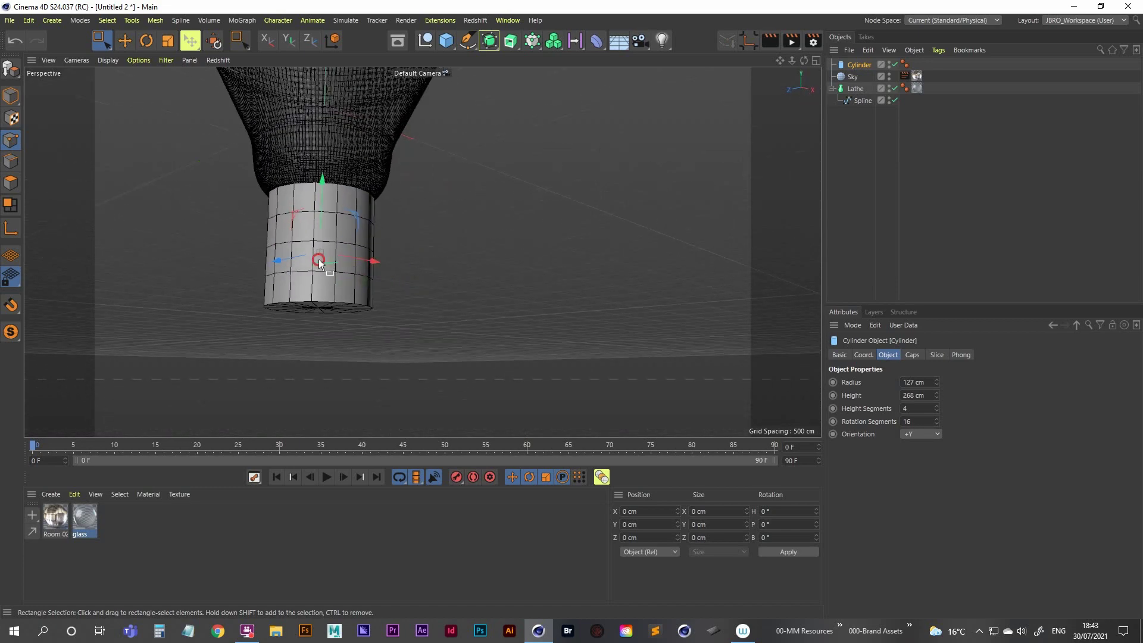
middle_click(351, 271)
middle_click(607, 369)
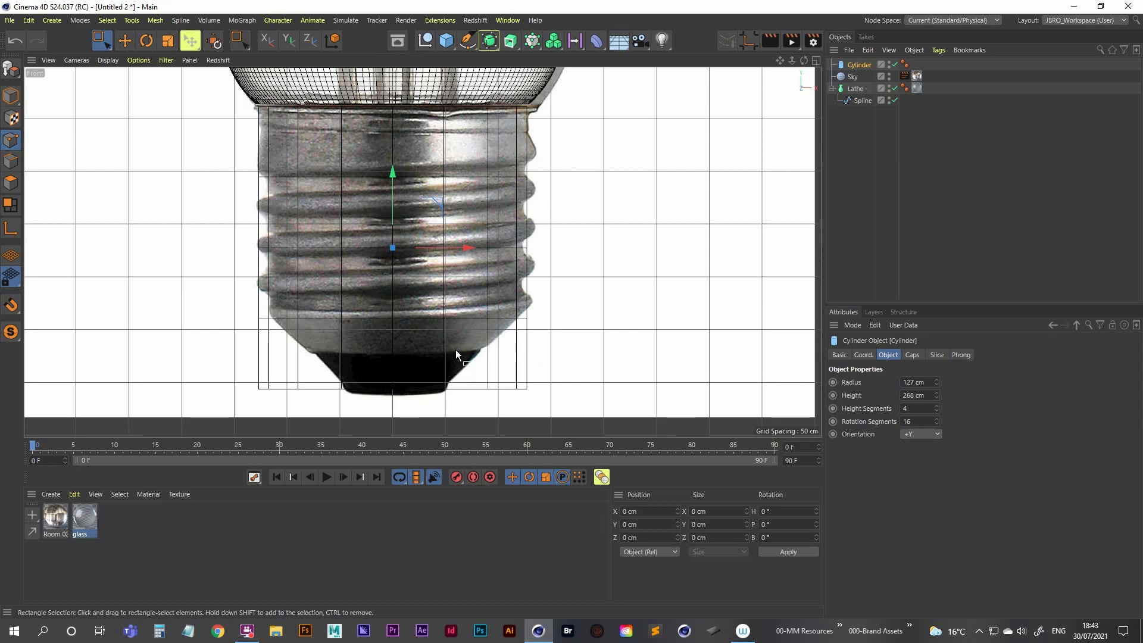
Set the cylinder's rotation segments to 106, keep 4 height segments, and make it an editable polygon object
click(859, 64)
middle_click(333, 205)
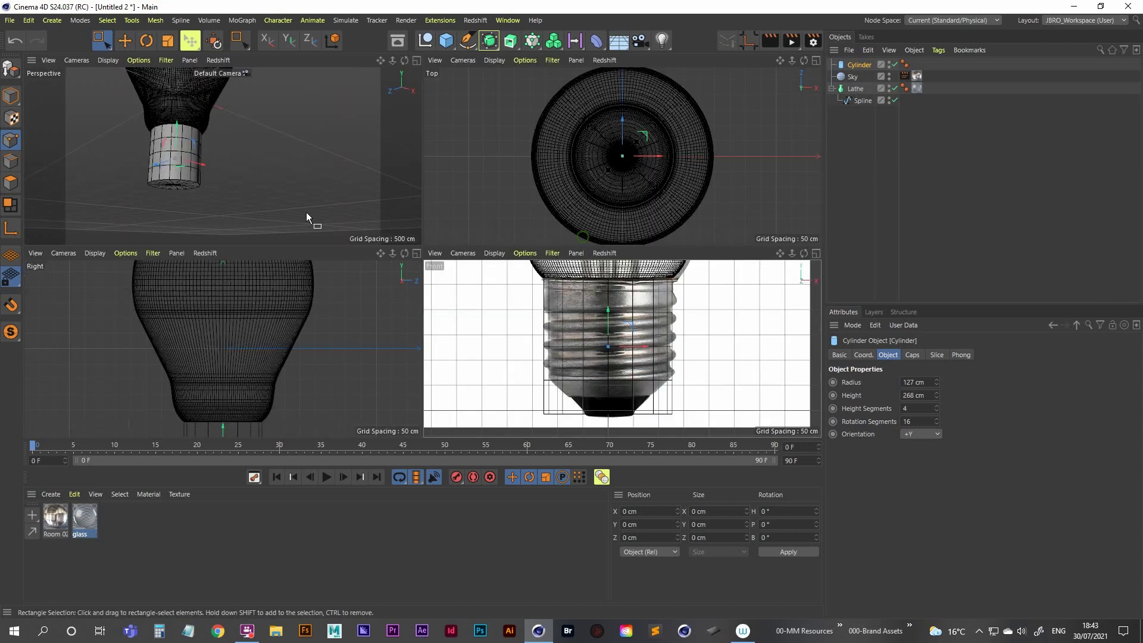
middle_click(306, 212)
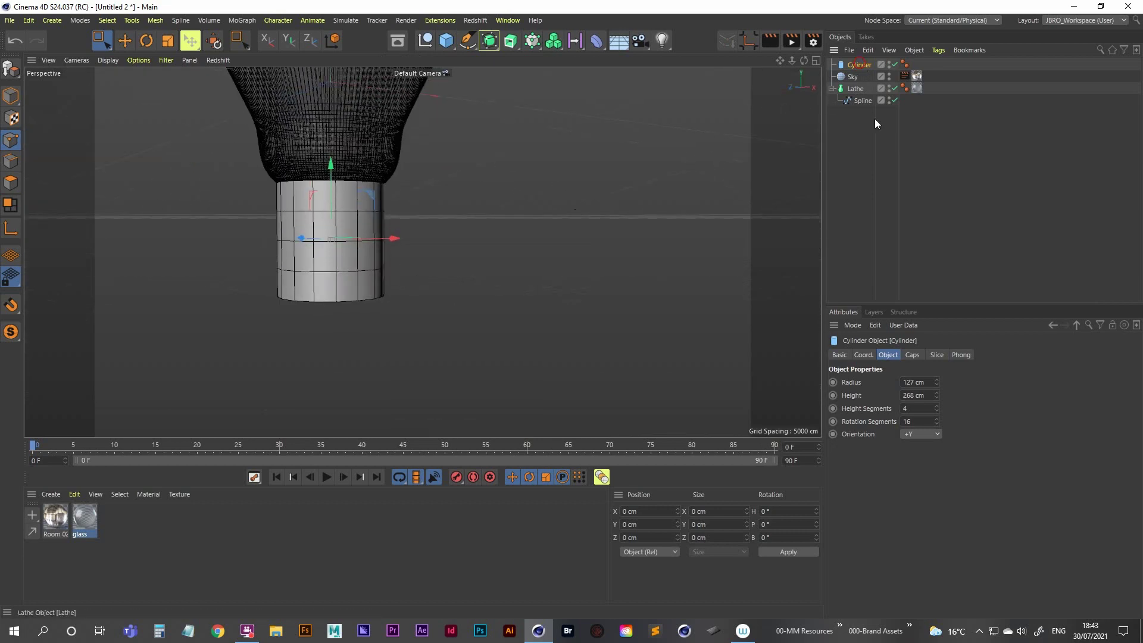
drag(938, 424, 926, 368)
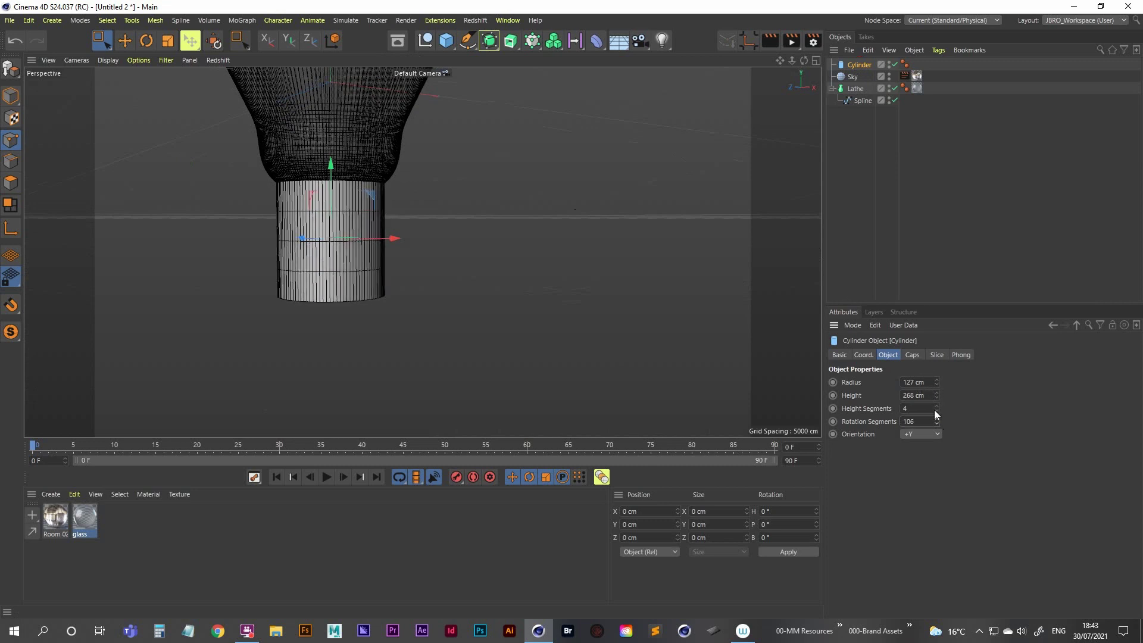
drag(937, 410, 938, 407)
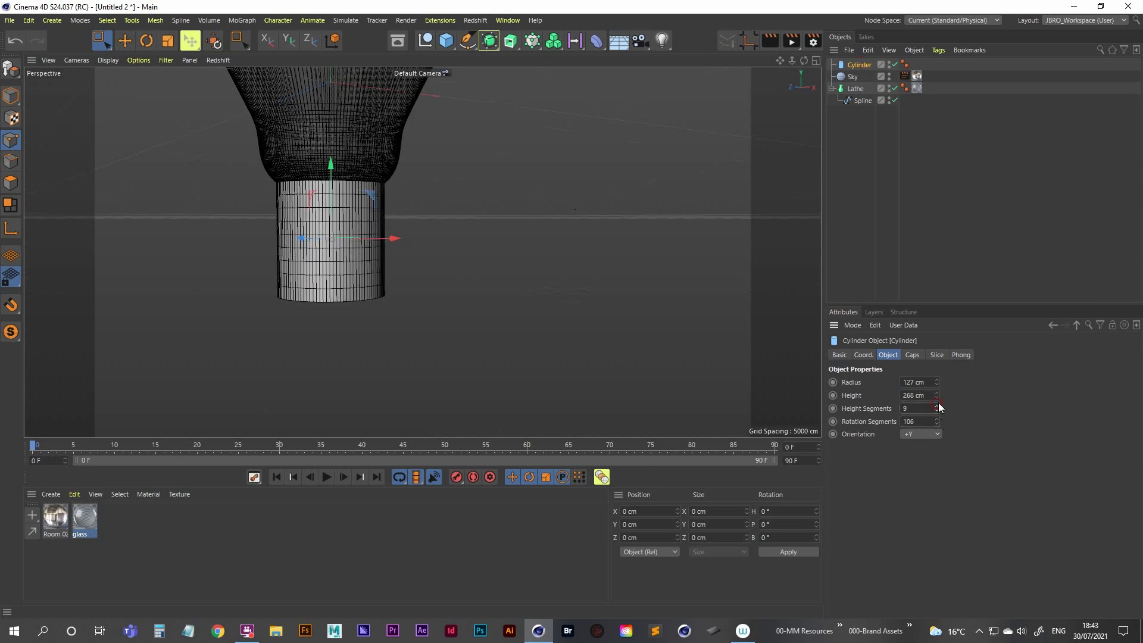
key(ctrl+z)
click(852, 67)
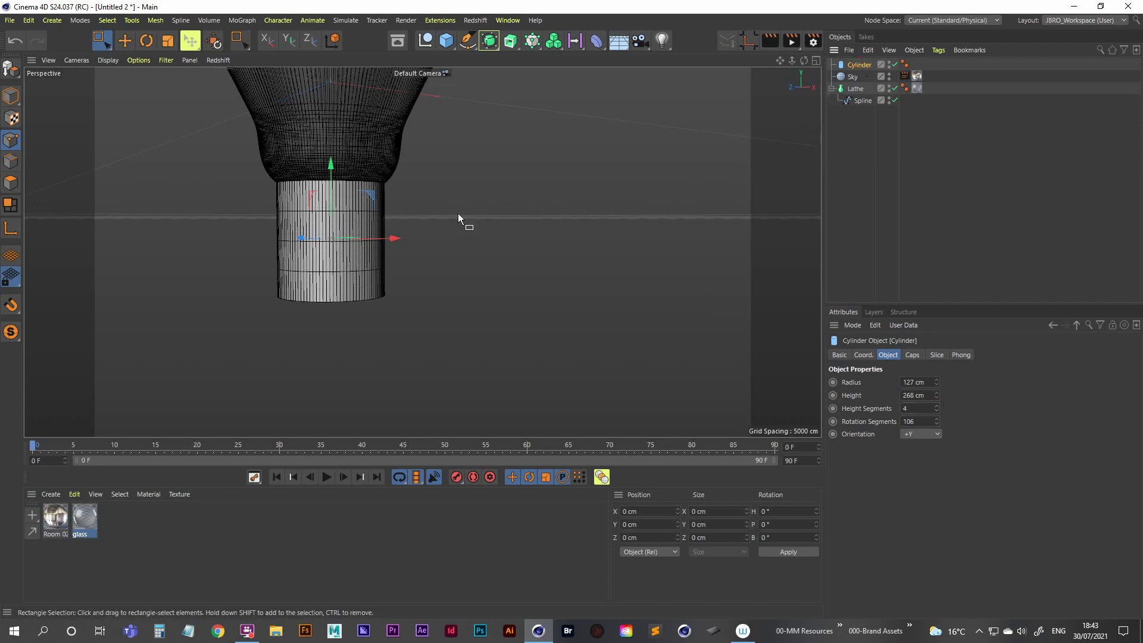
key(c)
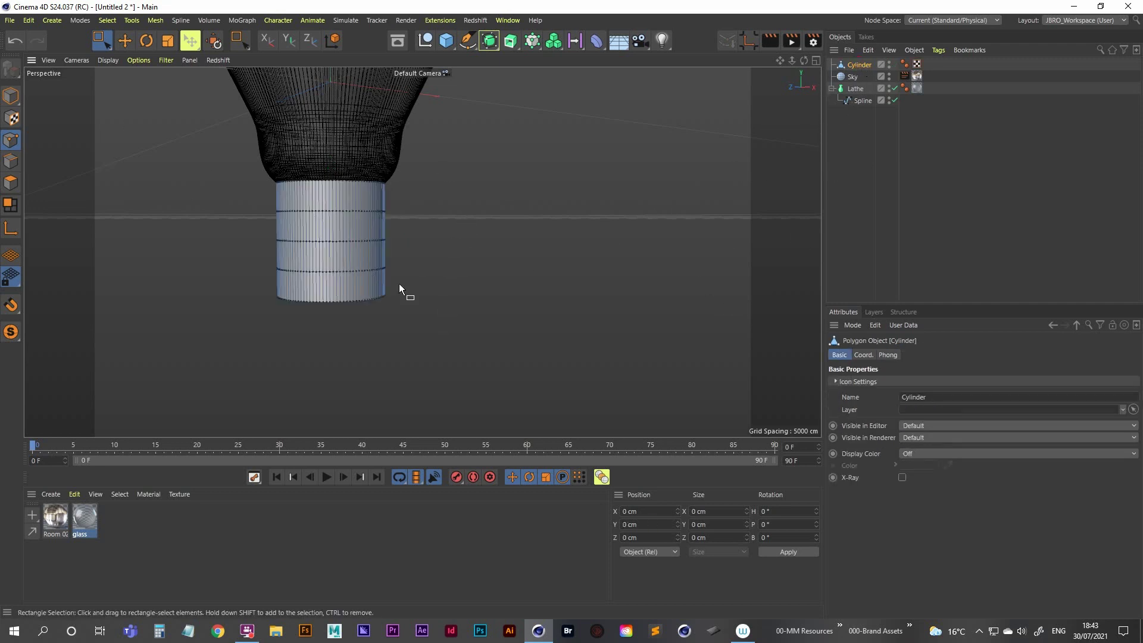
Select the ring of points at the cylinder's bottom and scale it inward uniformly to about 149 cm across
middle_click(357, 262)
middle_click(598, 356)
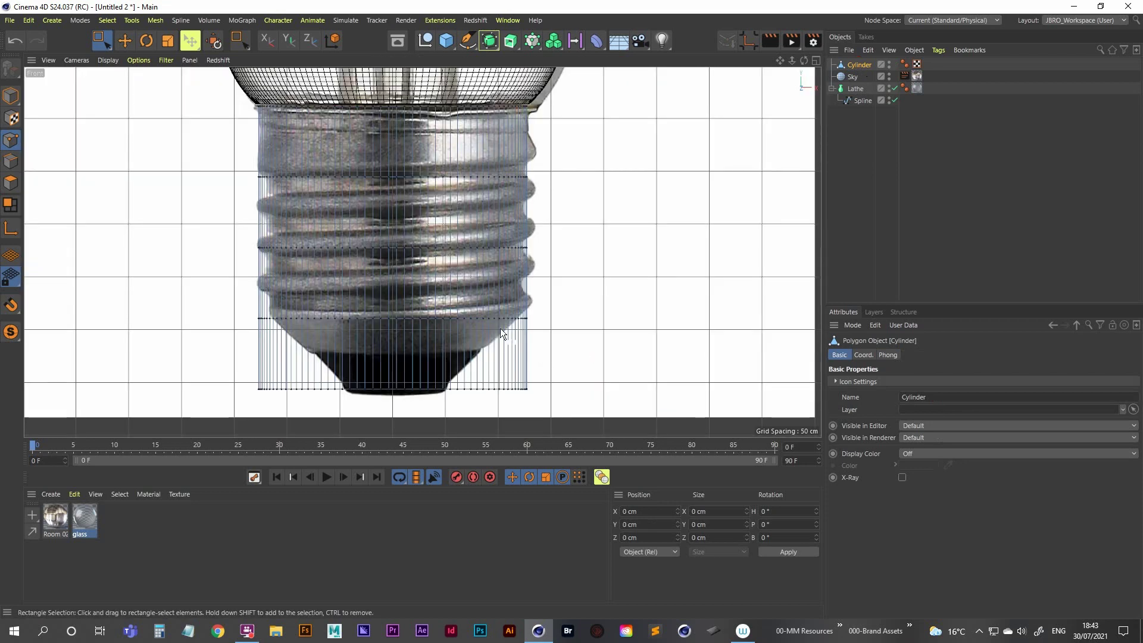
scroll(500, 327, down, 4)
click(105, 40)
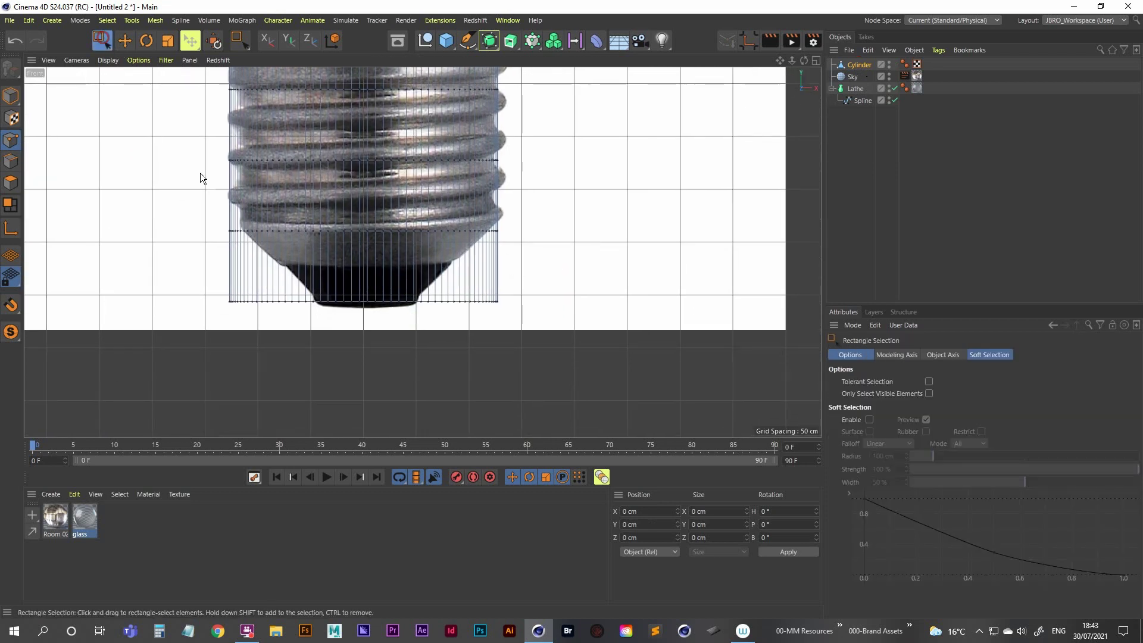
drag(176, 277, 586, 372)
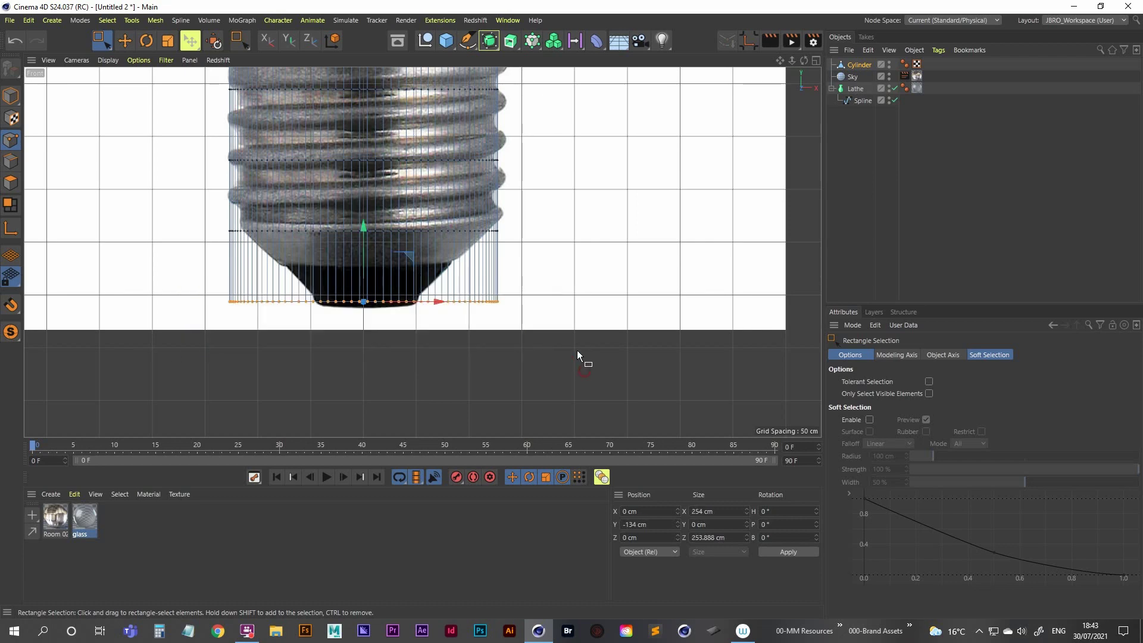
scroll(611, 312, down, 2)
middle_click(611, 280)
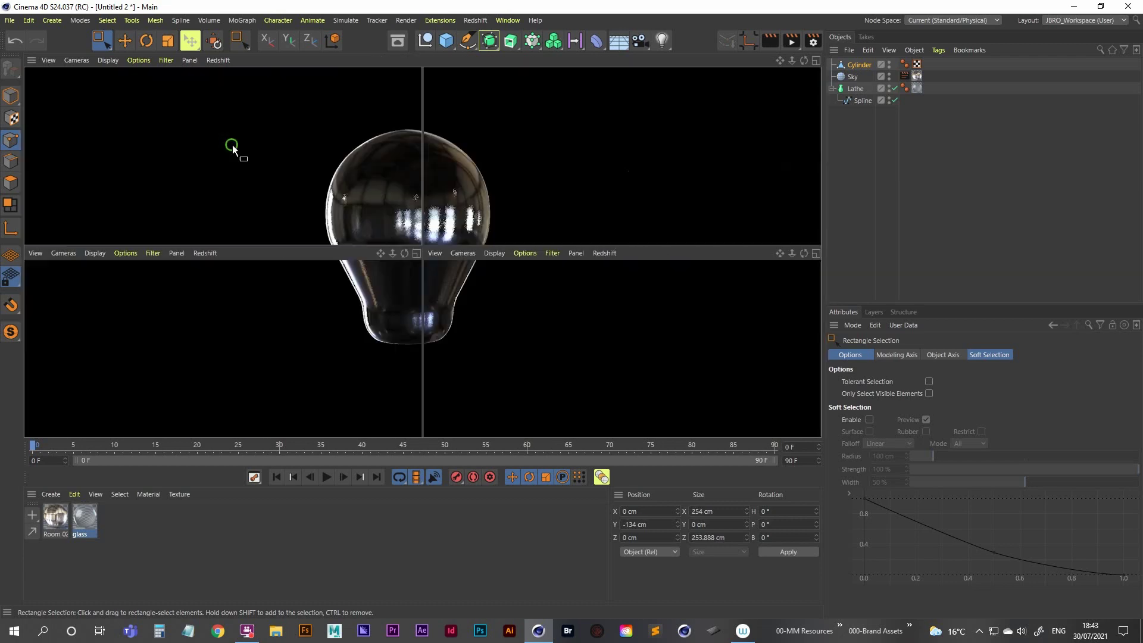
middle_click(230, 148)
alt+drag(492, 351, 448, 244)
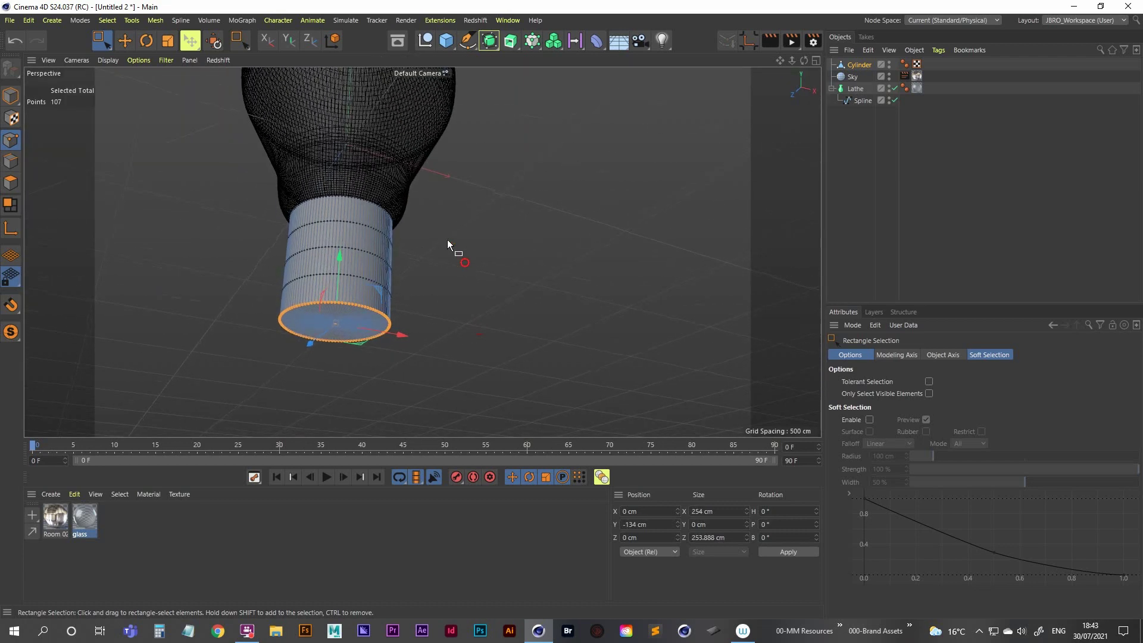
click(167, 41)
drag(636, 273, 465, 346)
Scale the cylinder's bottom points further to about 101 cm across, matching the black tip in the reference photo
middle_click(586, 197)
middle_click(625, 351)
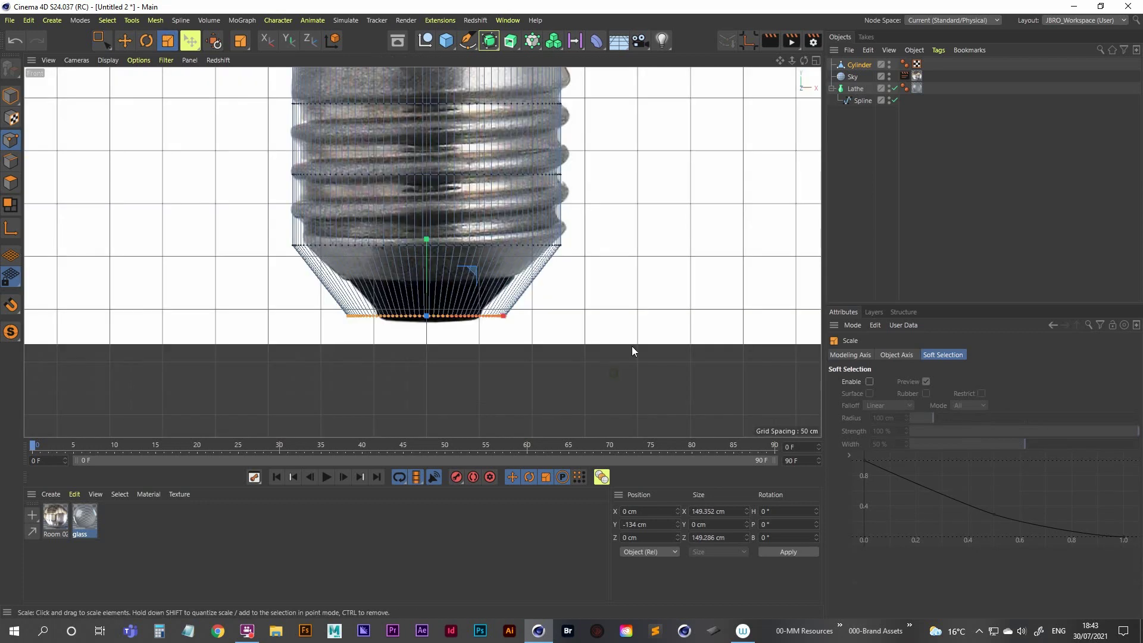
drag(705, 218, 602, 278)
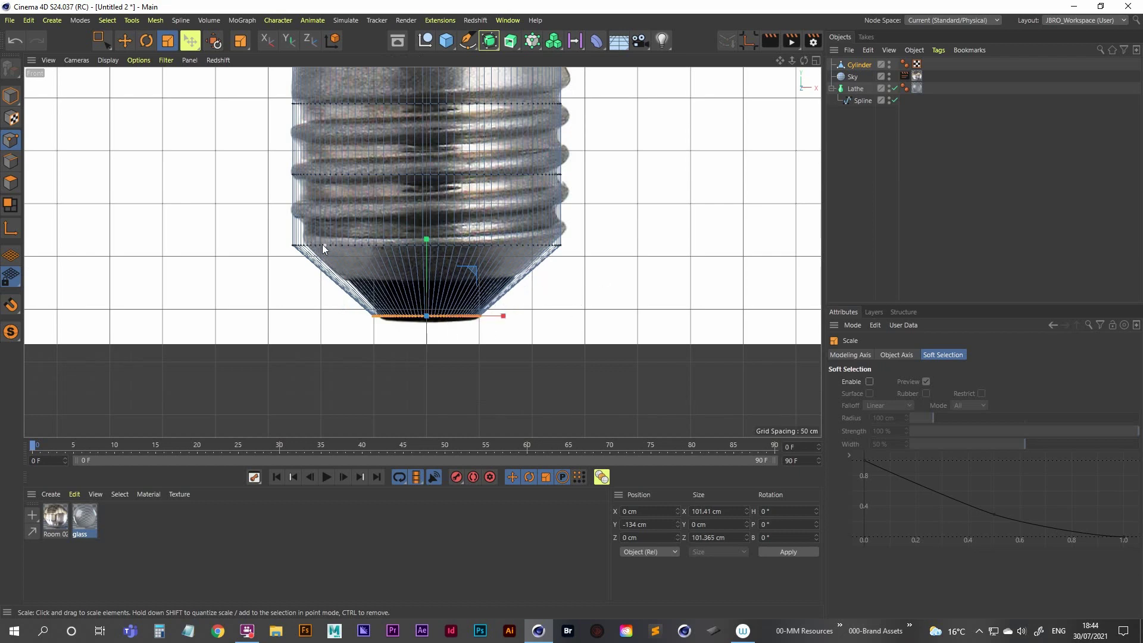
Deselect the cylinder, return to Model mode, and compare its tapered shape with the screw base in the reference photo
middle_click(527, 203)
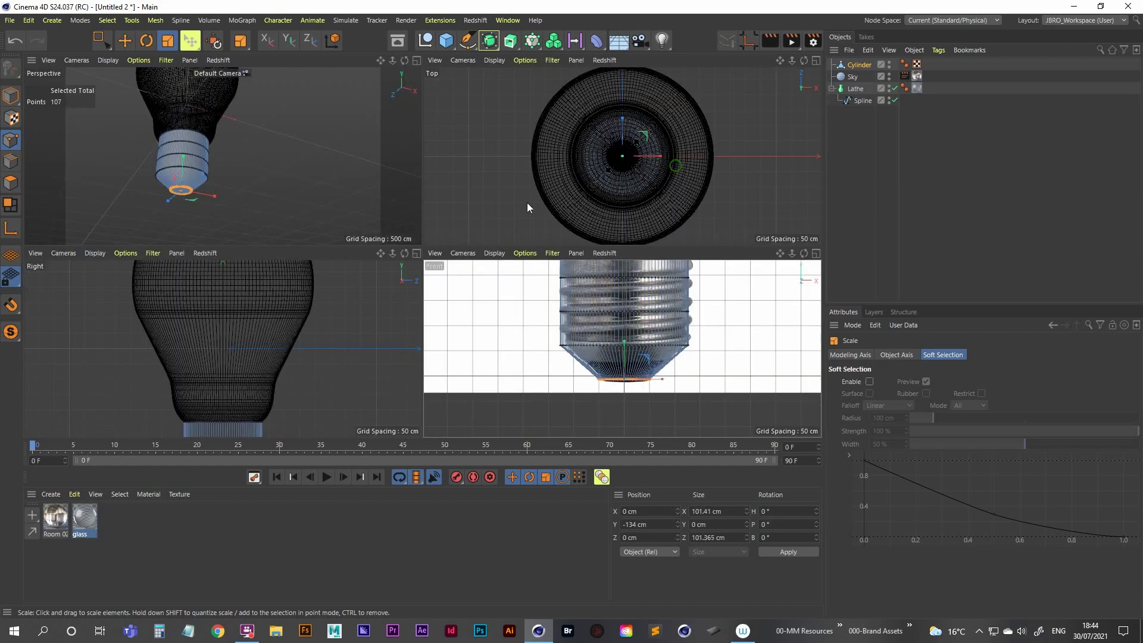
middle_click(255, 210)
click(854, 163)
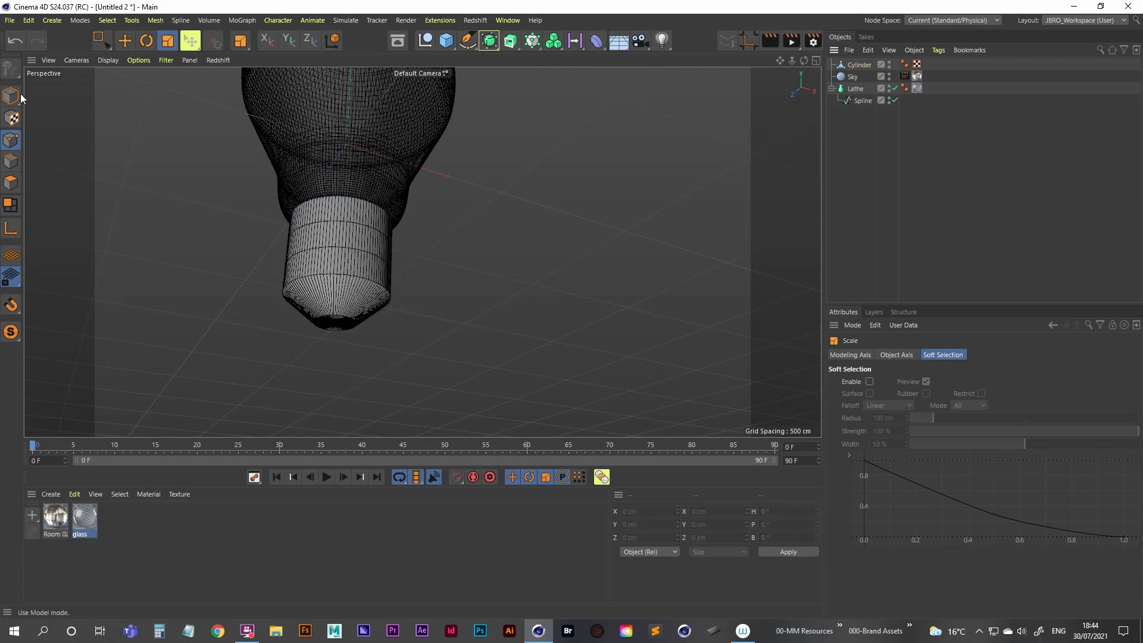
click(11, 95)
scroll(423, 273, up, 3)
mouse_move(425, 272)
alt+mouse_down()
mouse_move(359, 263)
mouse_move(312, 223)
mouse_move(401, 242)
mouse_move(350, 249)
mouse_move(298, 184)
mouse_move(377, 311)
mouse_move(340, 220)
mouse_move(341, 276)
mouse_move(400, 263)
mouse_move(348, 216)
mouse_move(388, 265)
mouse_move(331, 201)
mouse_move(417, 214)
alt+mouse_up()
middle_click(581, 238)
middle_click(627, 327)
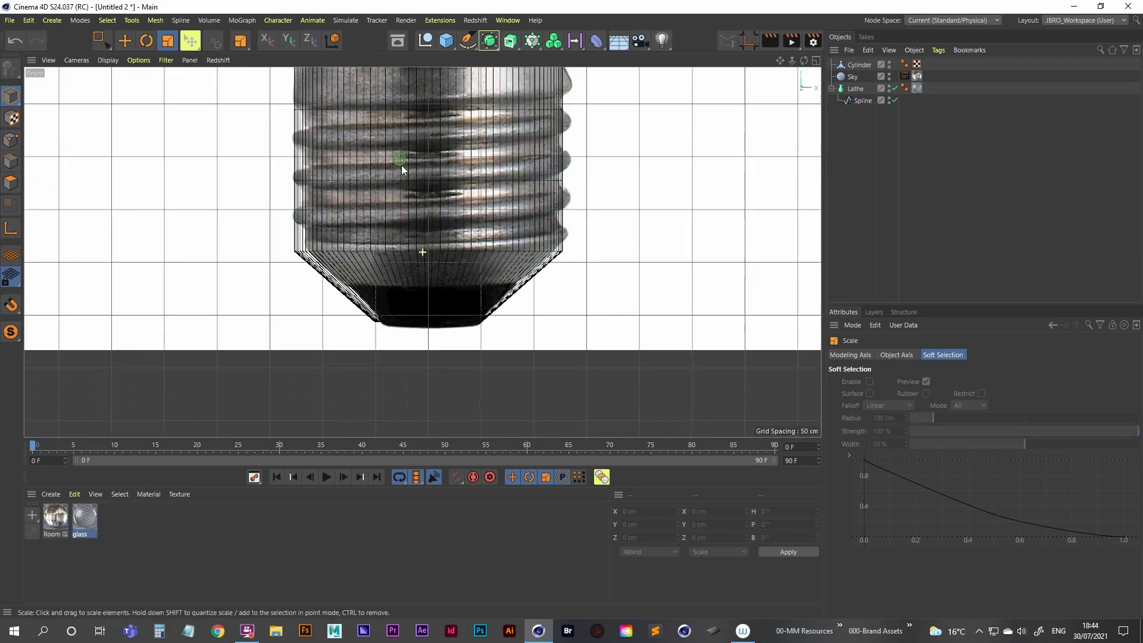
scroll(502, 241, up, 2)
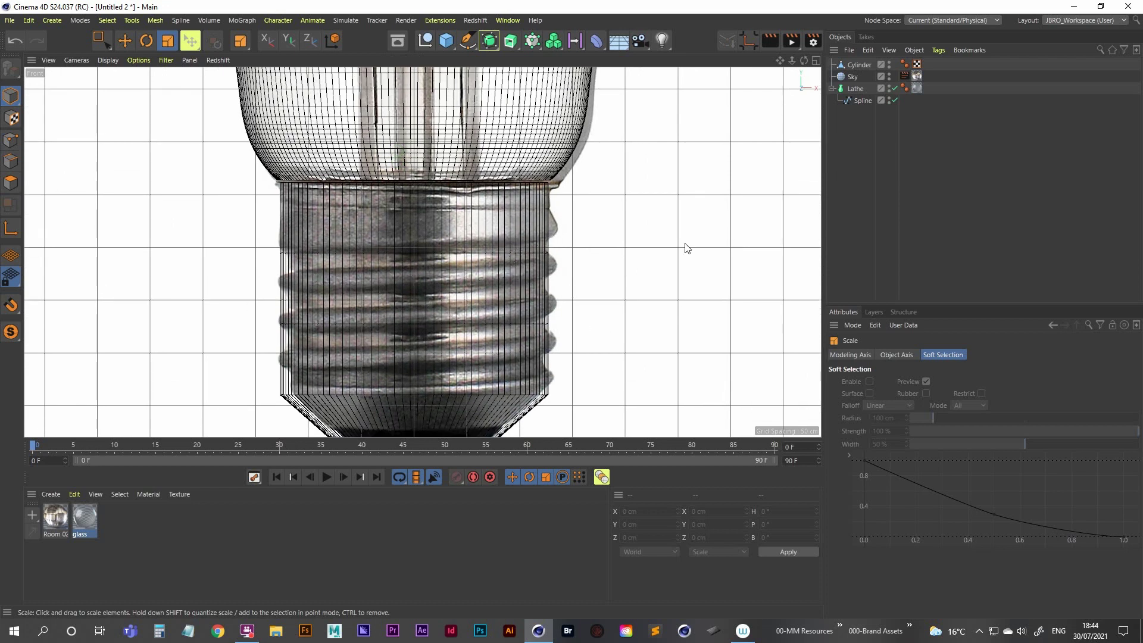
middle_click(398, 243)
middle_click(189, 122)
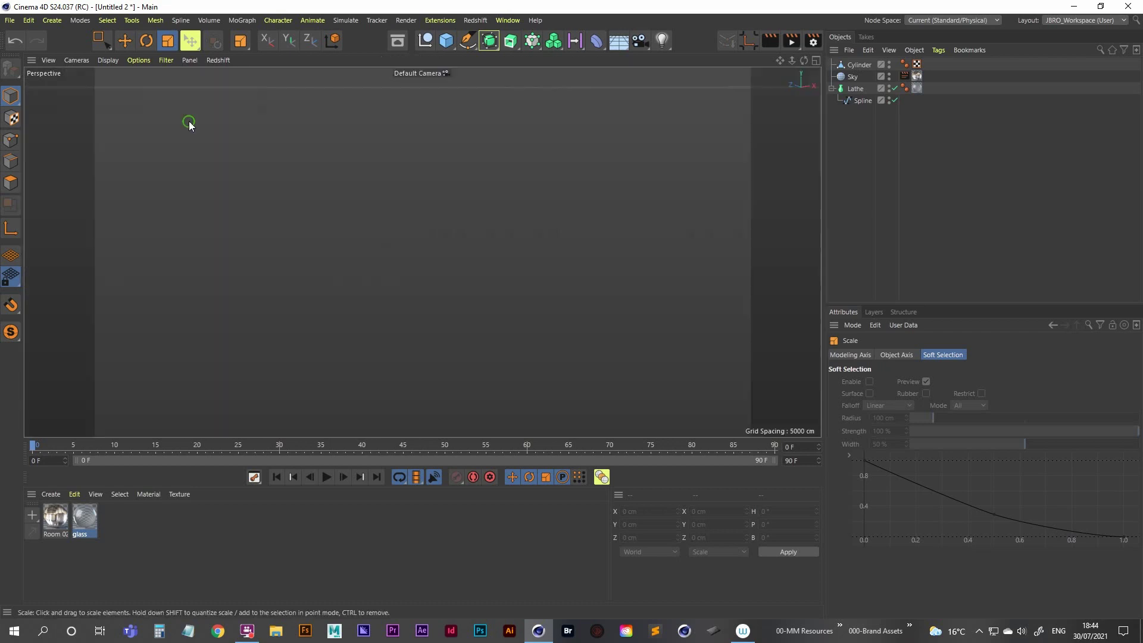
mouse_move(415, 272)
alt+mouse_down()
mouse_move(409, 324)
mouse_move(421, 253)
mouse_move(398, 234)
alt+mouse_up()
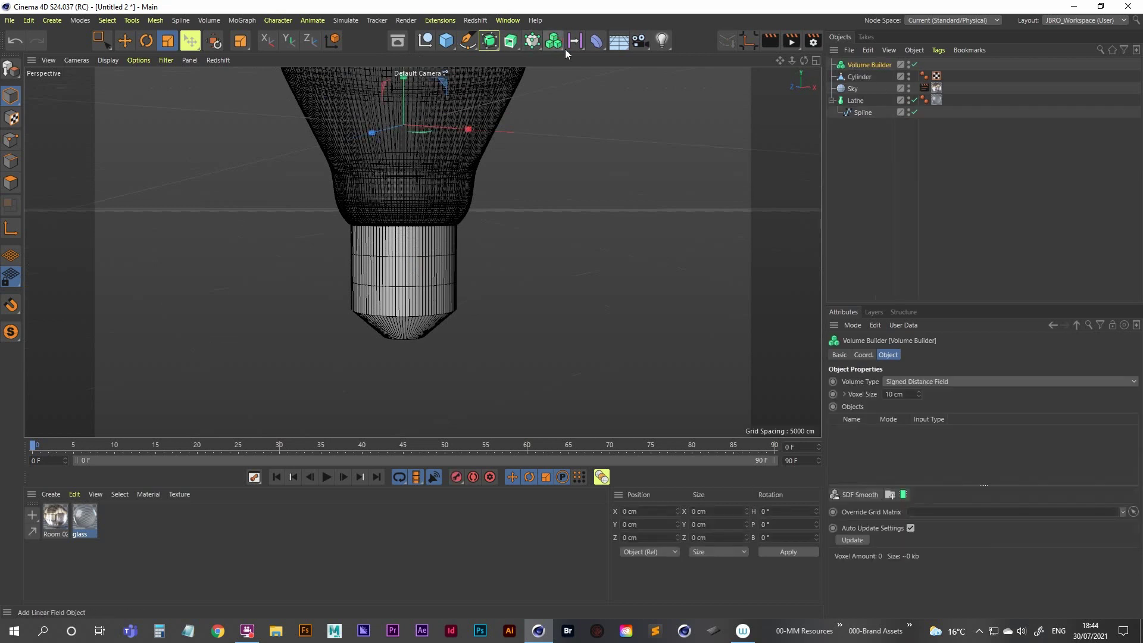
Add a Volume Builder and a Volume Mesher, nesting the mesher under the builder
drag(557, 45, 606, 80)
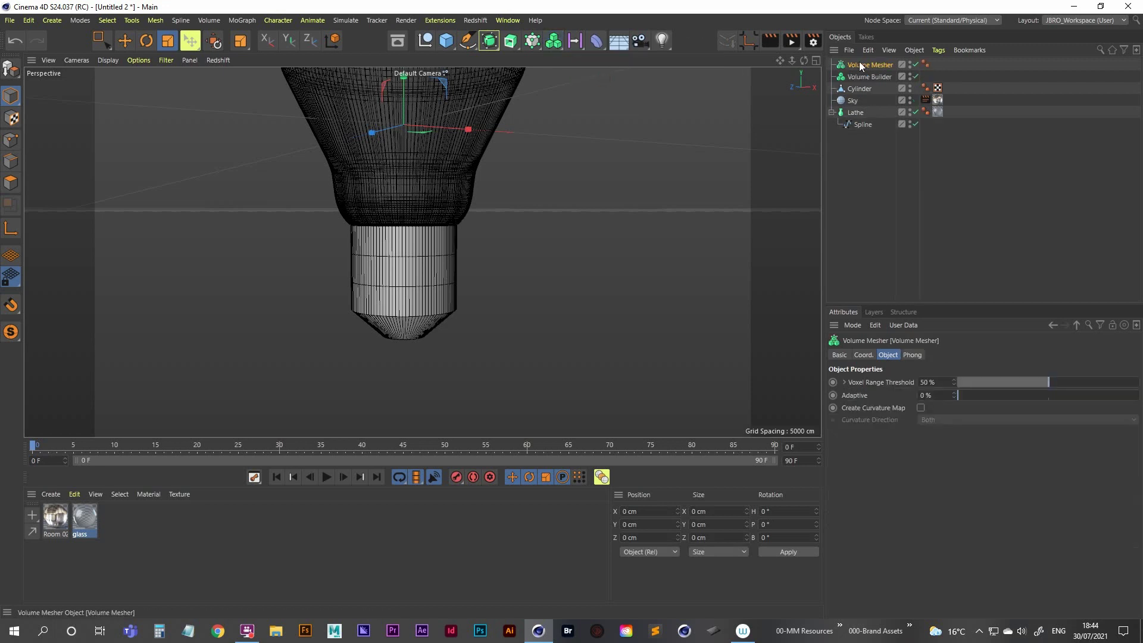
drag(864, 76, 865, 76)
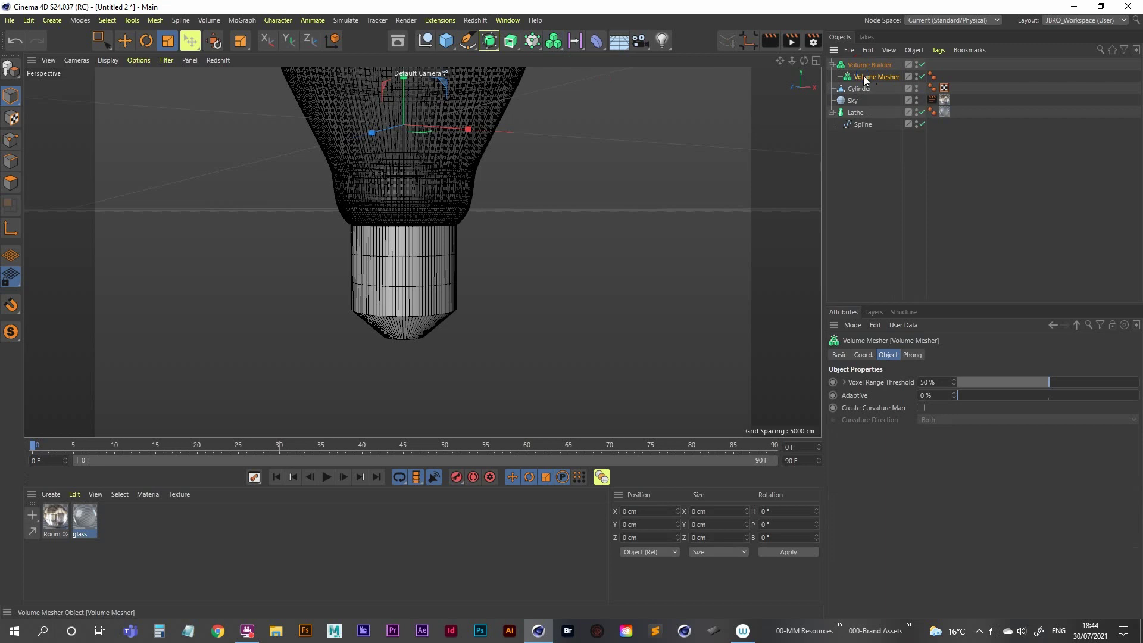
Read the Volume Mesher's help page for its purpose and the objects it accepts as children, and close it
right_click(865, 78)
right_click(845, 162)
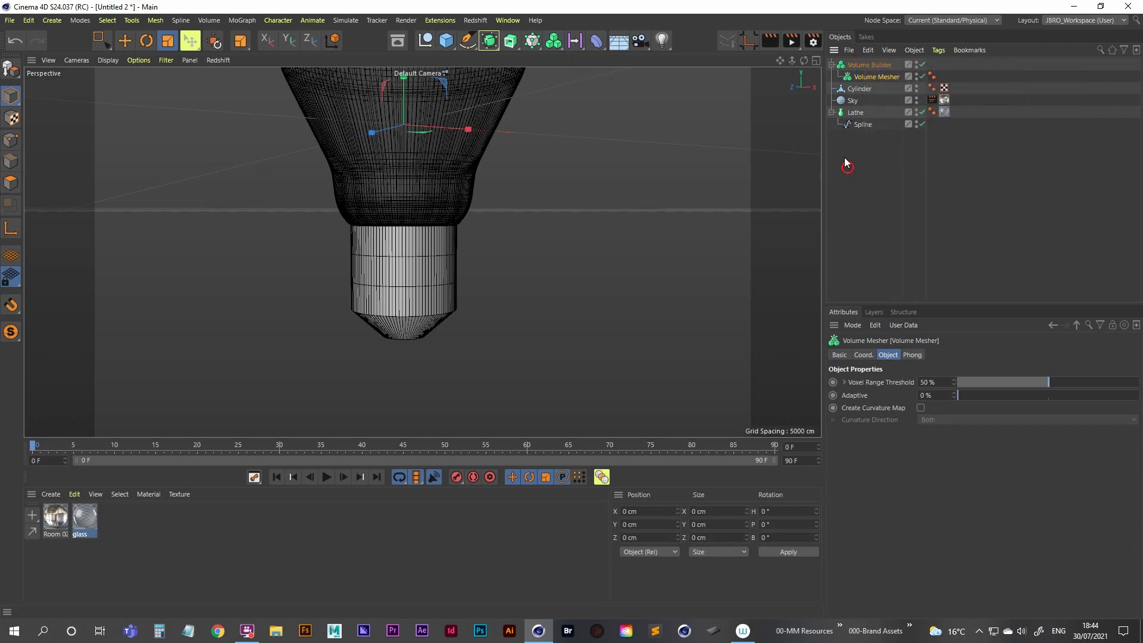
right_click(866, 76)
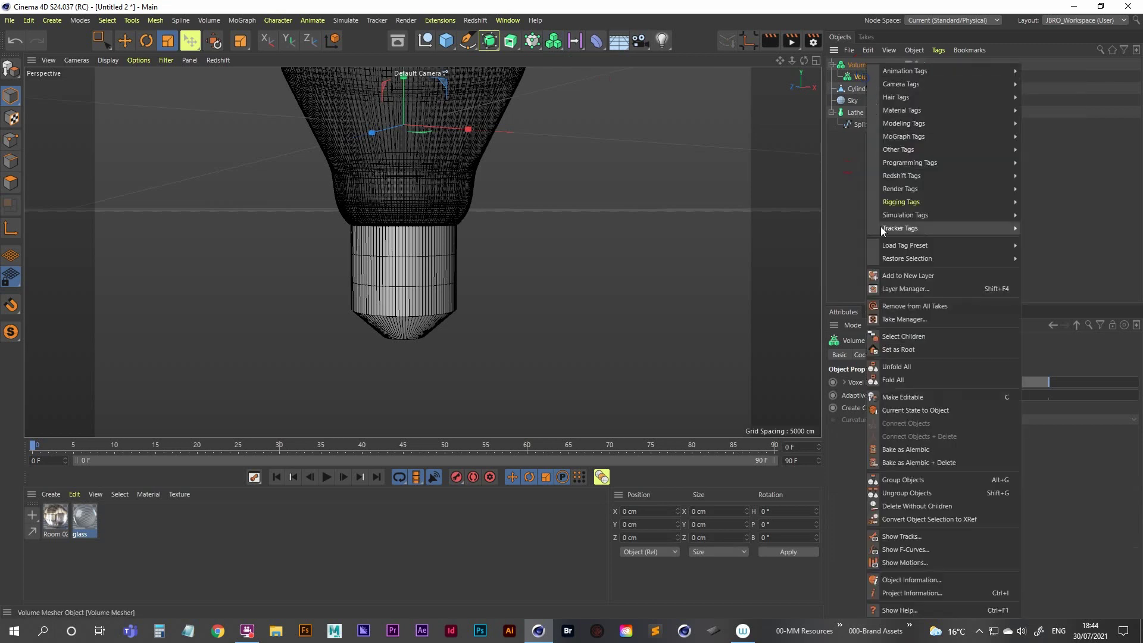
click(898, 610)
drag(906, 209, 658, 87)
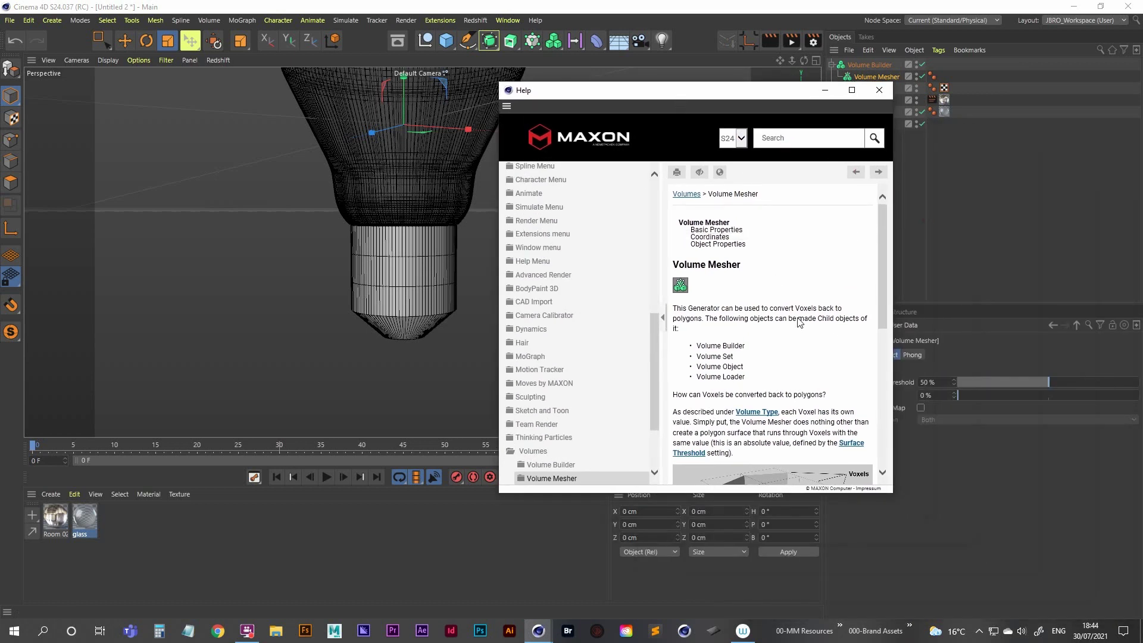
scroll(888, 290, down, 1)
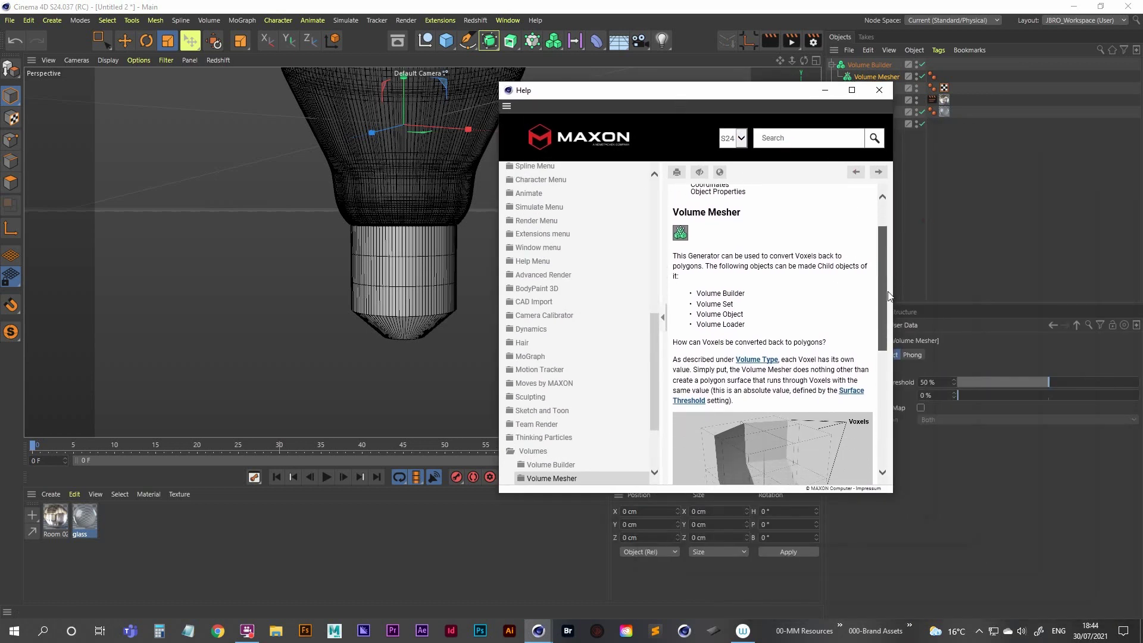
scroll(738, 351, down, 1)
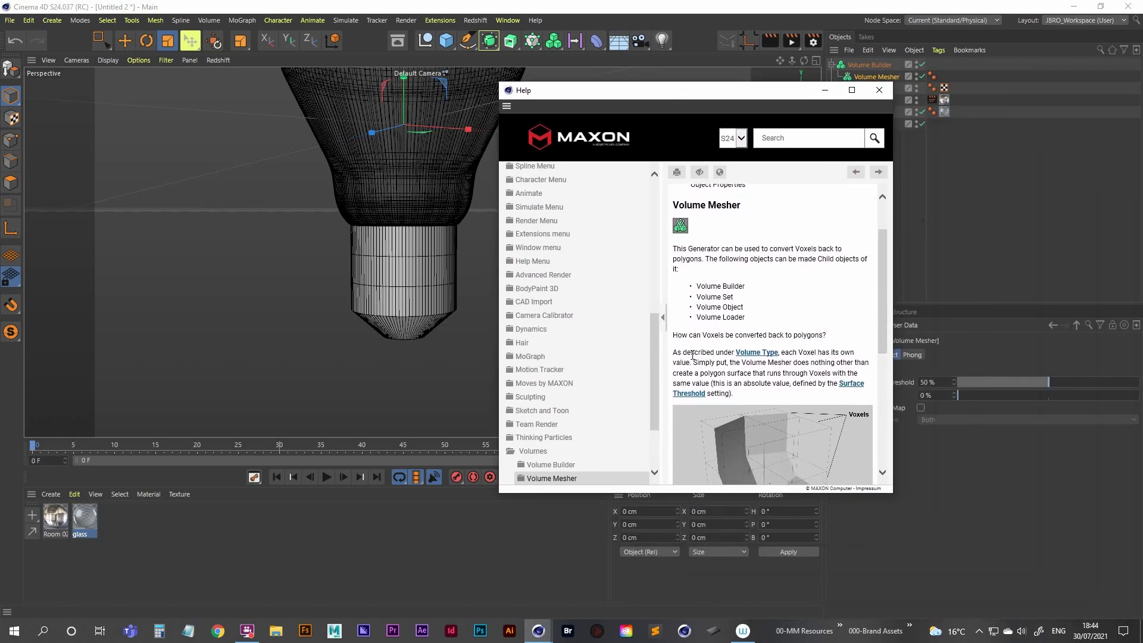
click(878, 91)
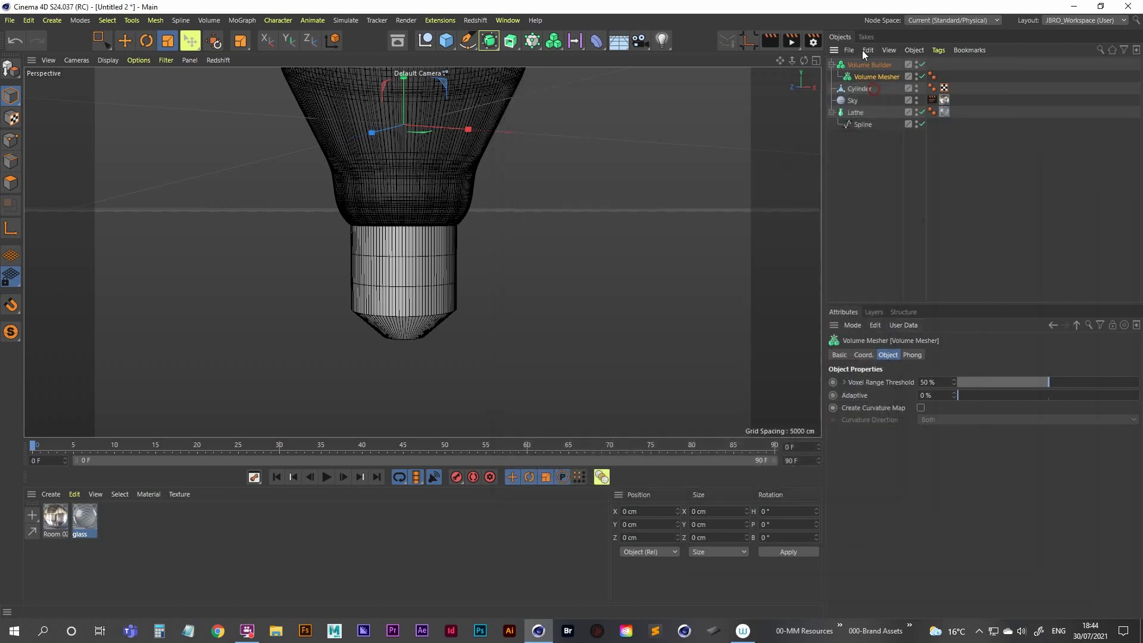
Read the Volume Builder's help page for its purpose and accepted objects, and close it
right_click(858, 66)
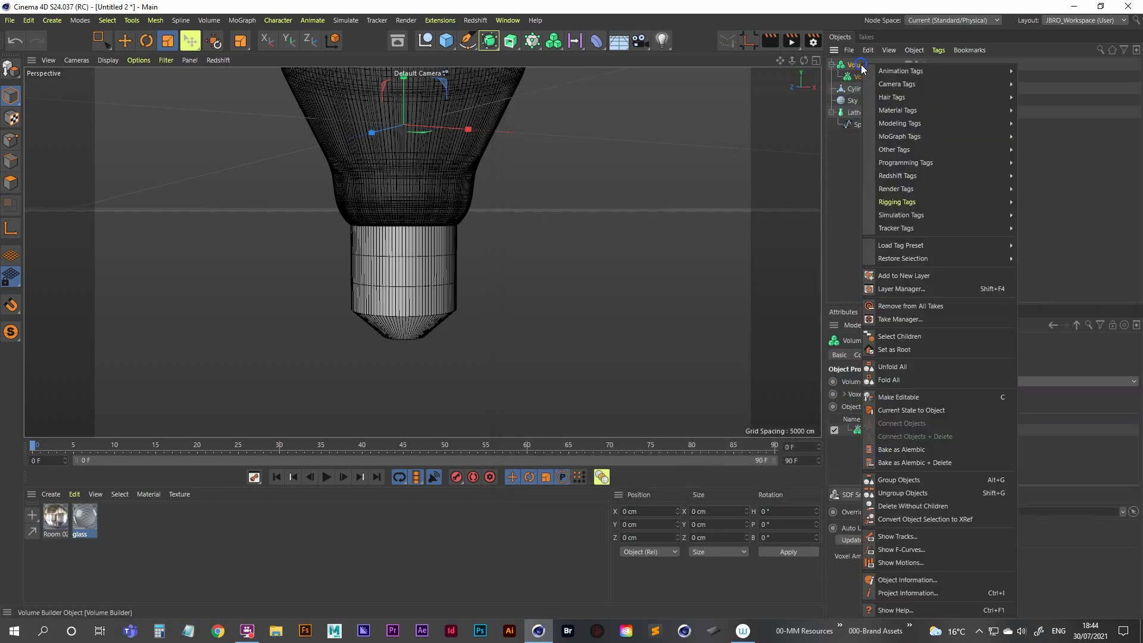
click(895, 610)
drag(902, 226, 670, 111)
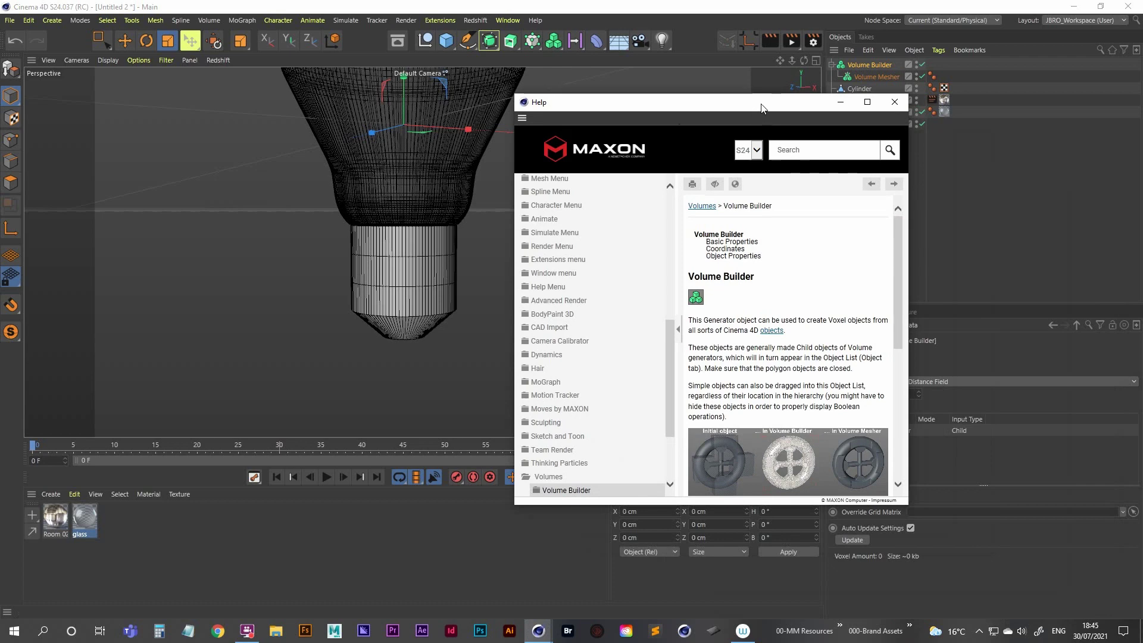
drag(762, 108, 677, 118)
click(811, 113)
Reverse the volume hierarchy so the Volume Builder is a child of the Volume Mesher
click(881, 77)
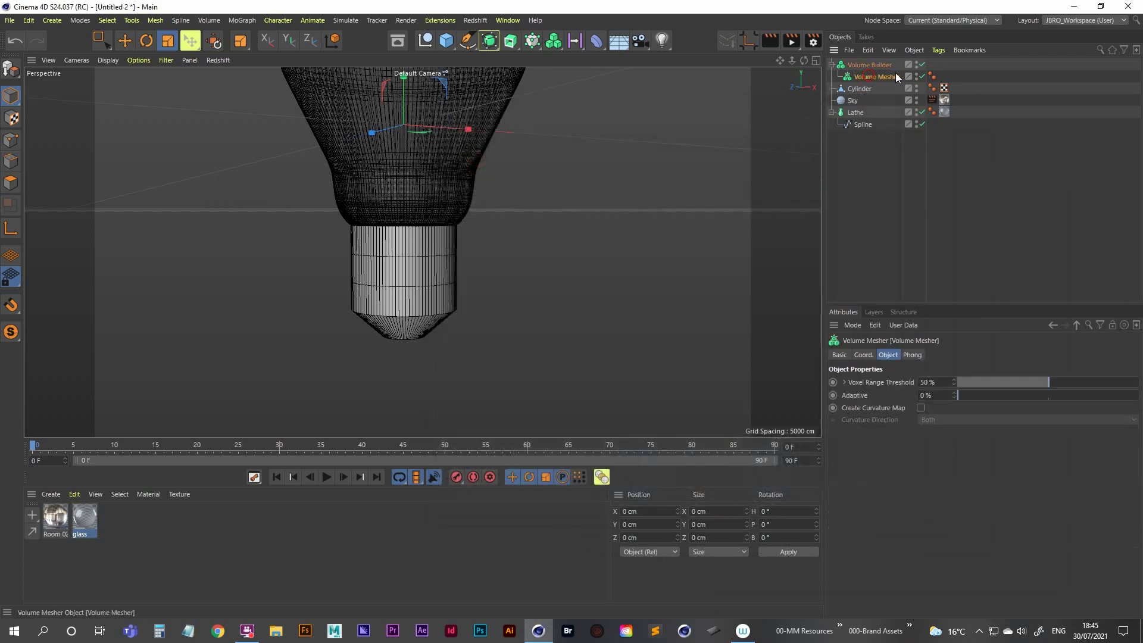
drag(878, 78, 881, 66)
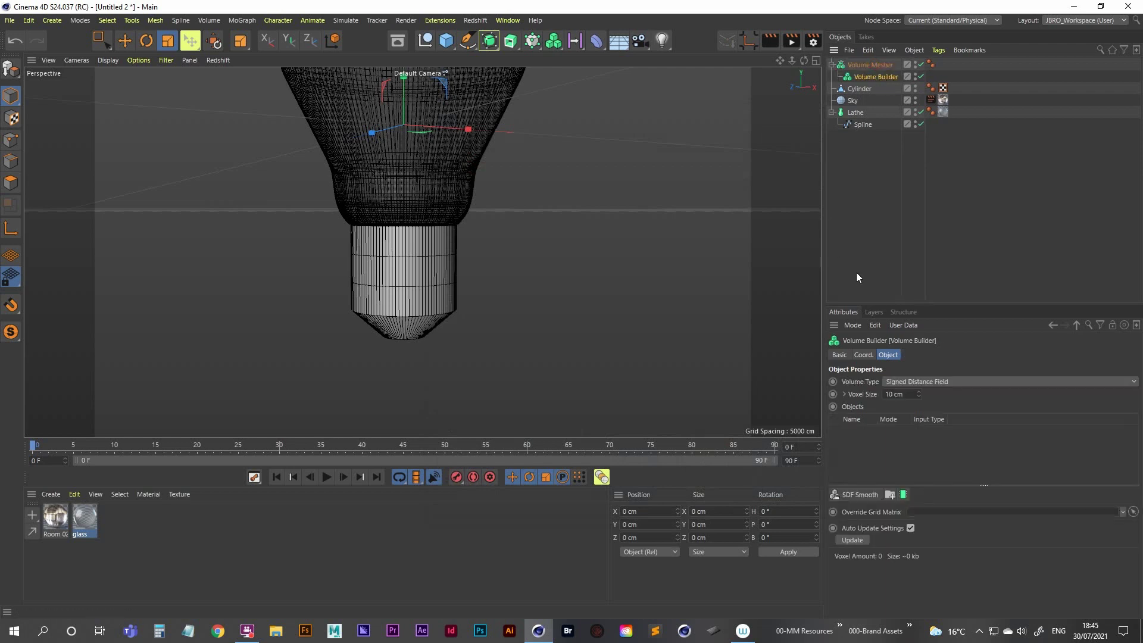
click(870, 66)
click(867, 75)
click(871, 200)
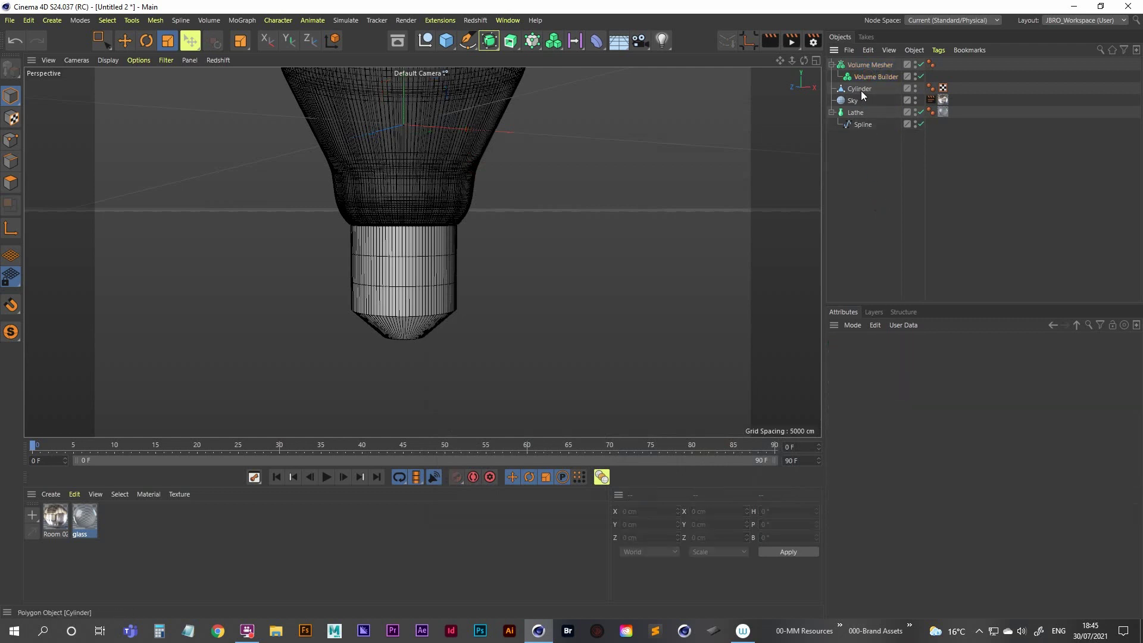
Add a Helix spline for the screw thread and set its plane to XZ
click(860, 90)
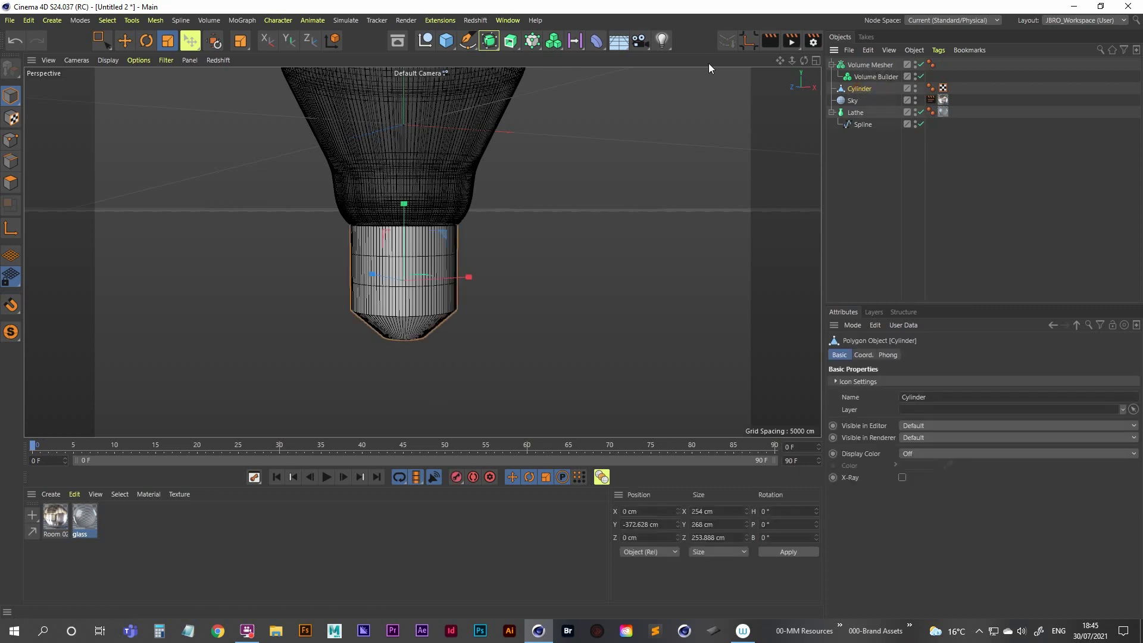
middle_click(619, 262)
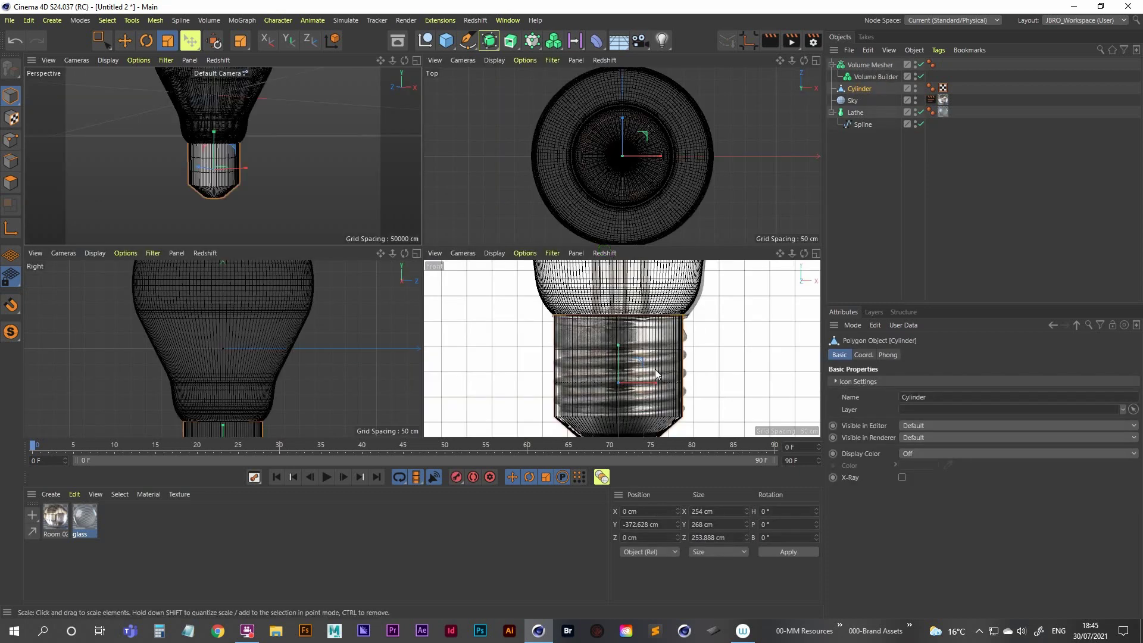
middle_click(309, 210)
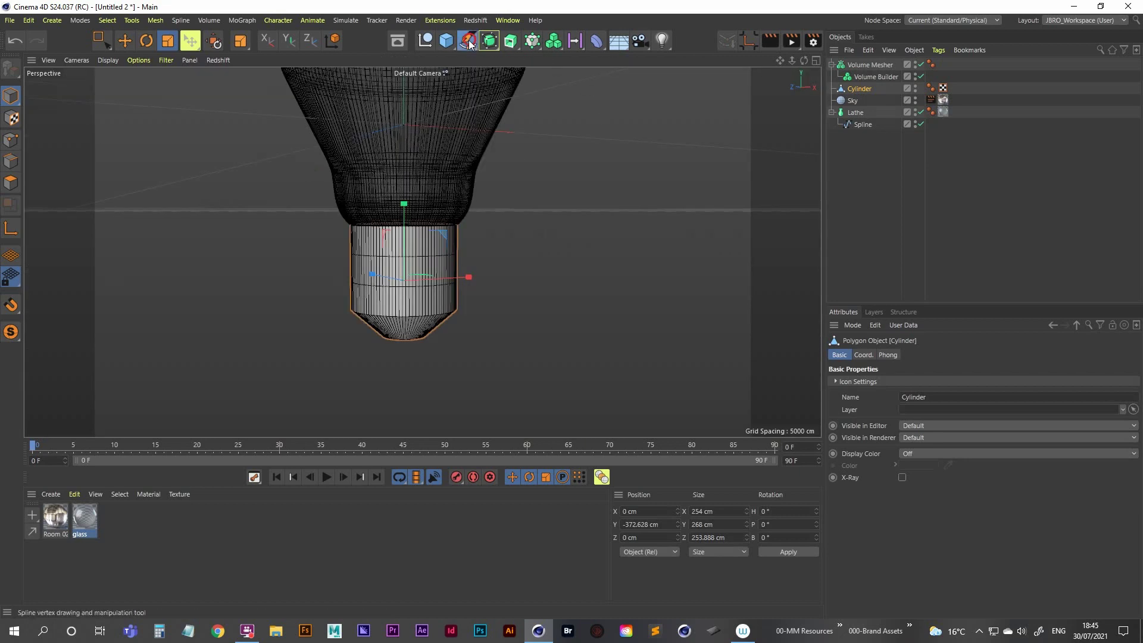
click(468, 41)
click(588, 105)
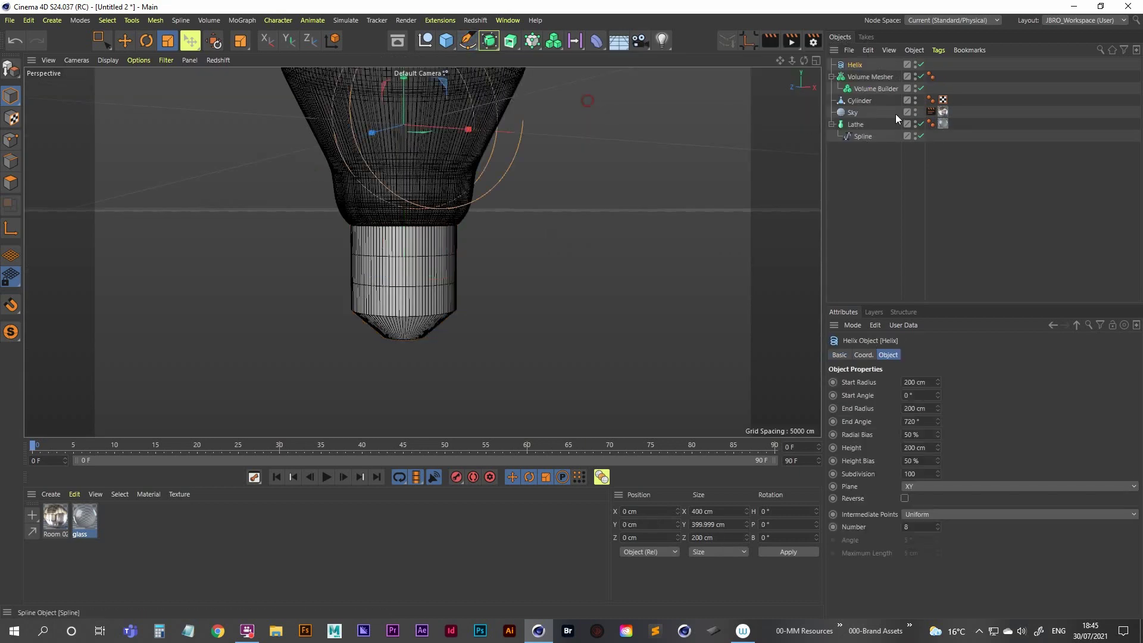
click(934, 486)
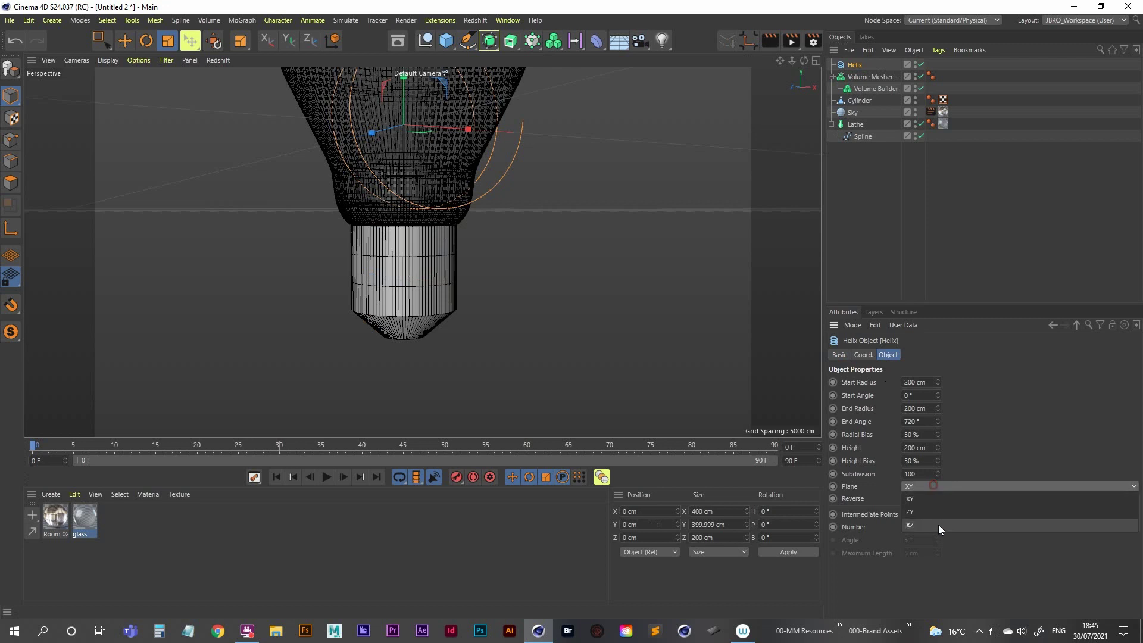
click(938, 524)
Move the helix straight down around the cylinder, to a Y position of about -472 cm
key(r)
key(space)
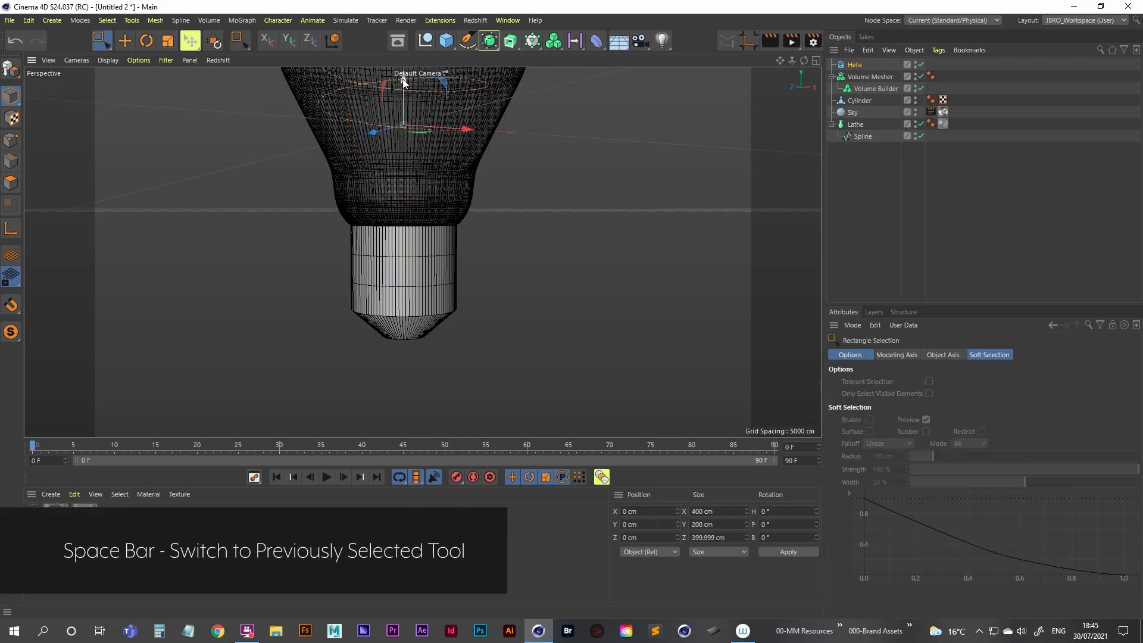
drag(402, 79, 397, 282)
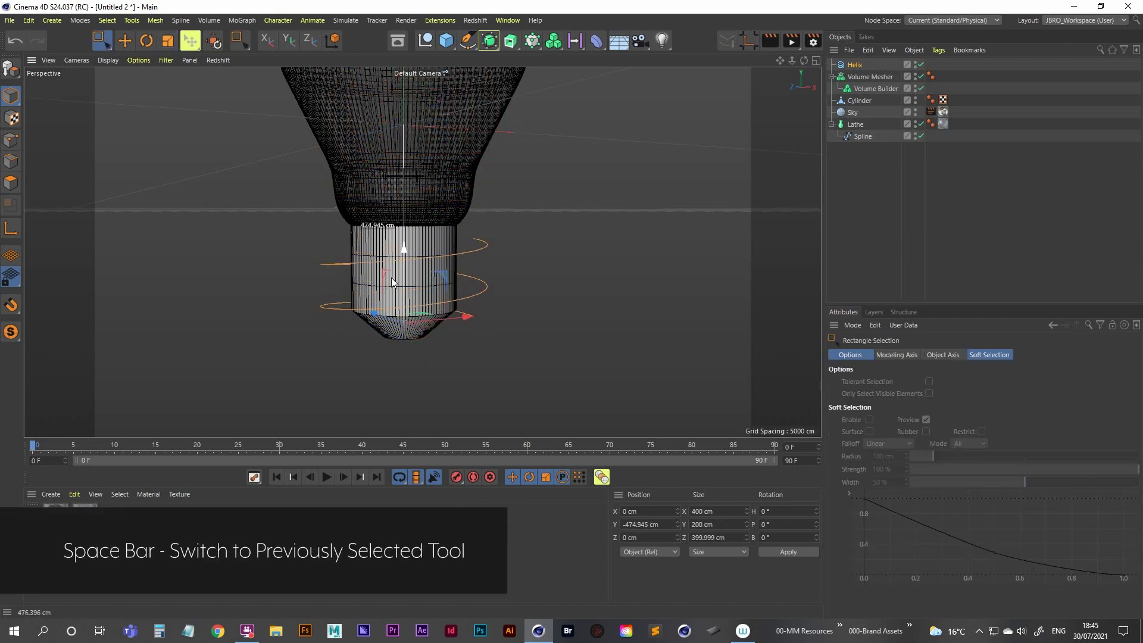
Set both the start radius and the end radius of the helix to 123 cm
click(853, 66)
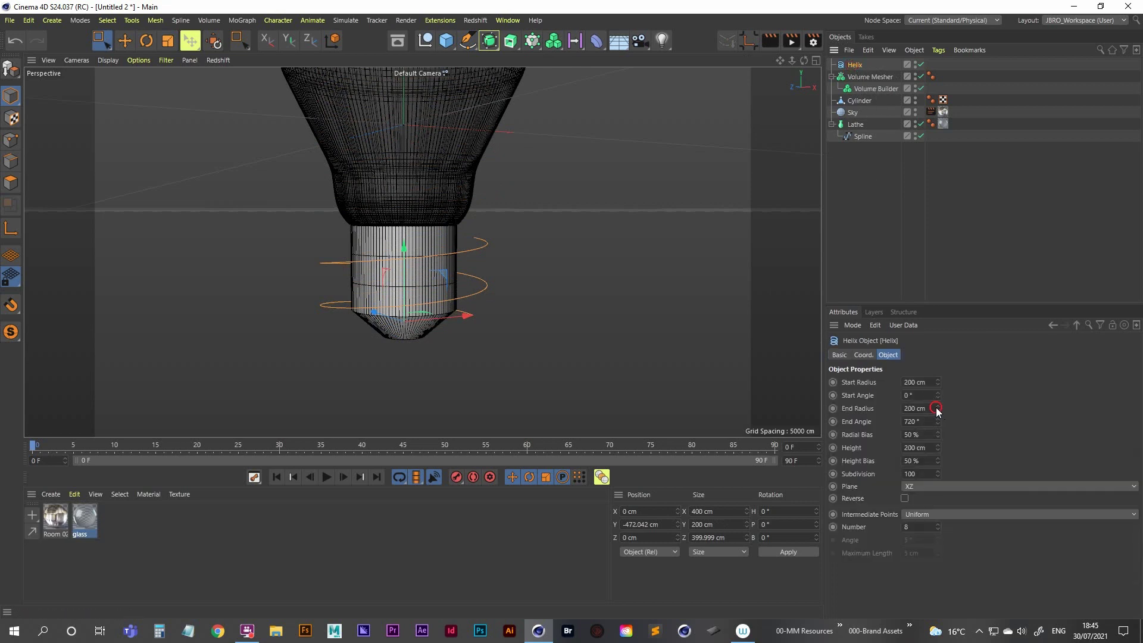
drag(937, 408, 939, 453)
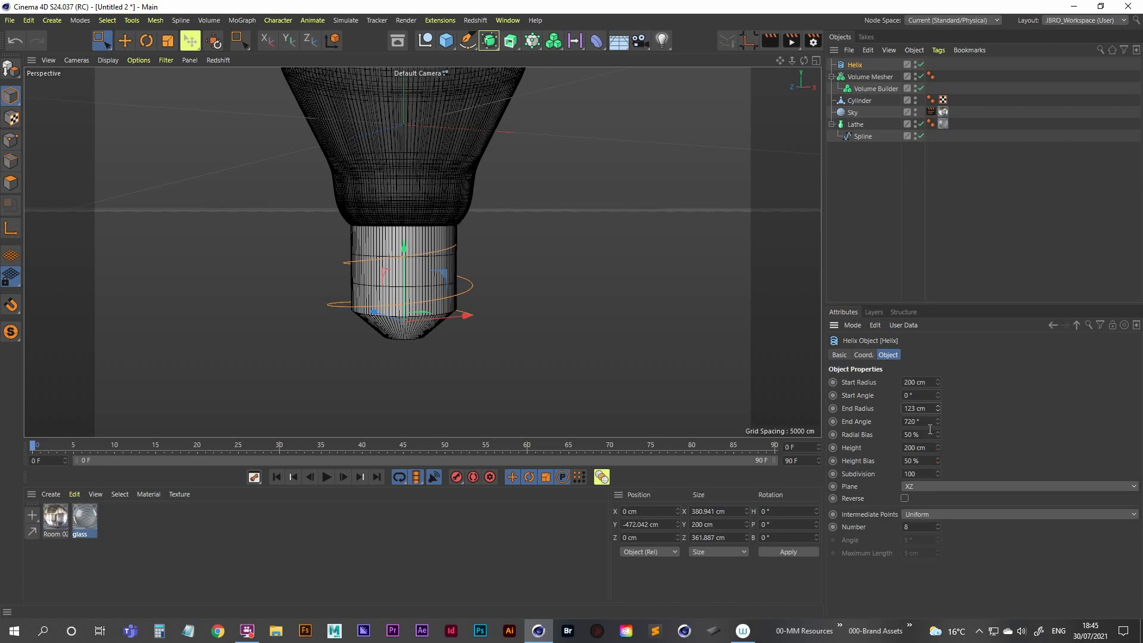
drag(927, 422, 849, 426)
drag(930, 381, 791, 387)
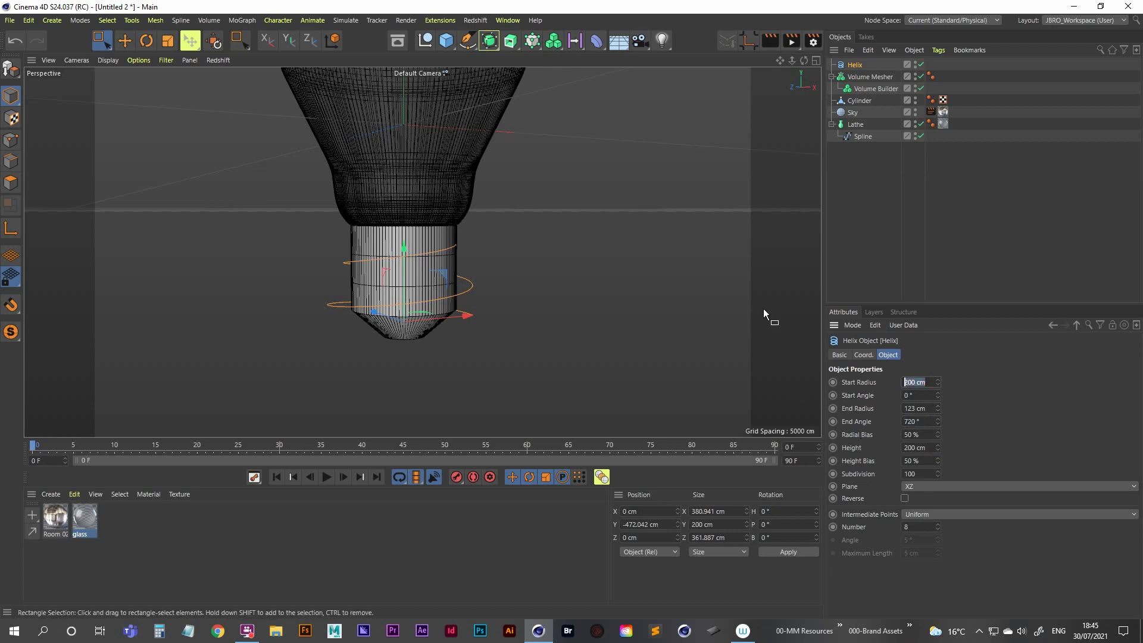
click(963, 410)
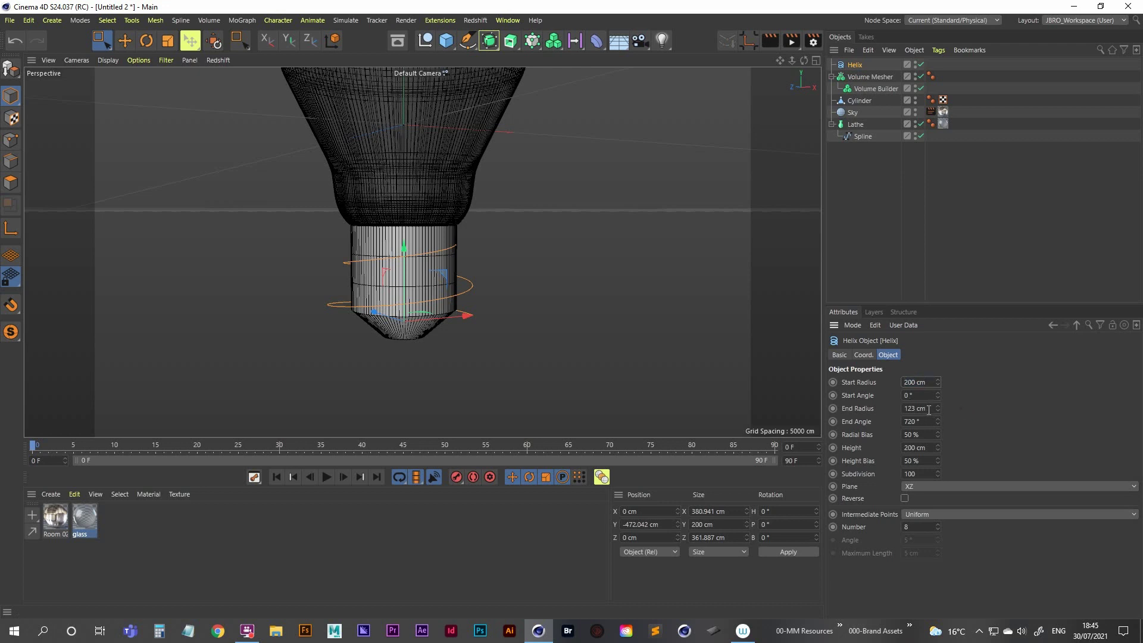
double_click(928, 408)
key(ctrl+c)
drag(928, 382, 758, 388)
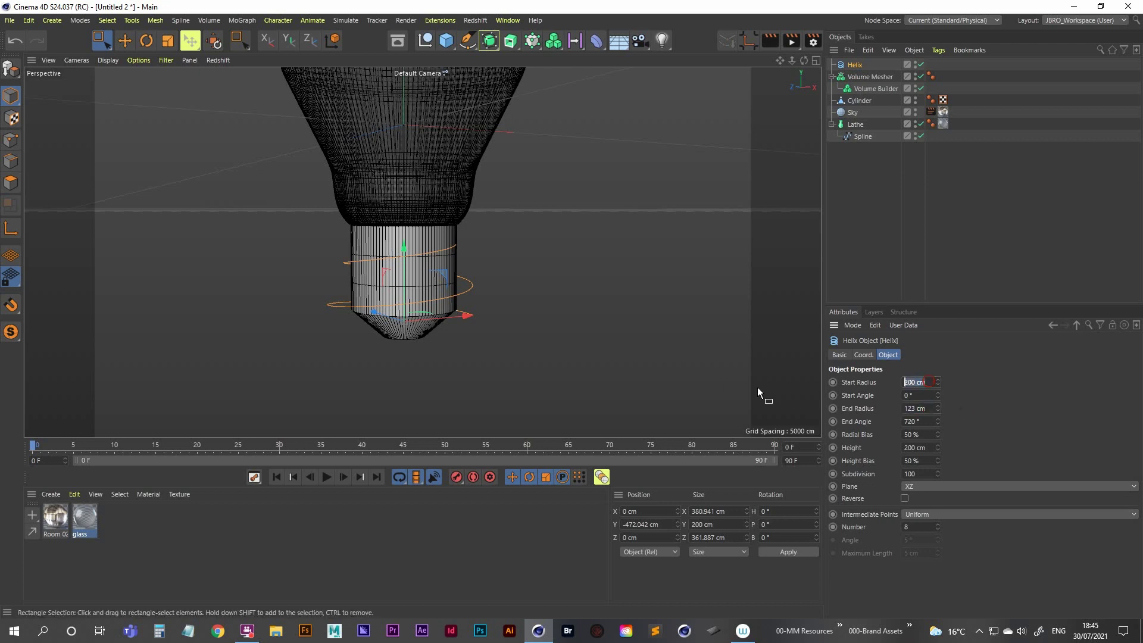
key(ctrl+v)
key(Tab)
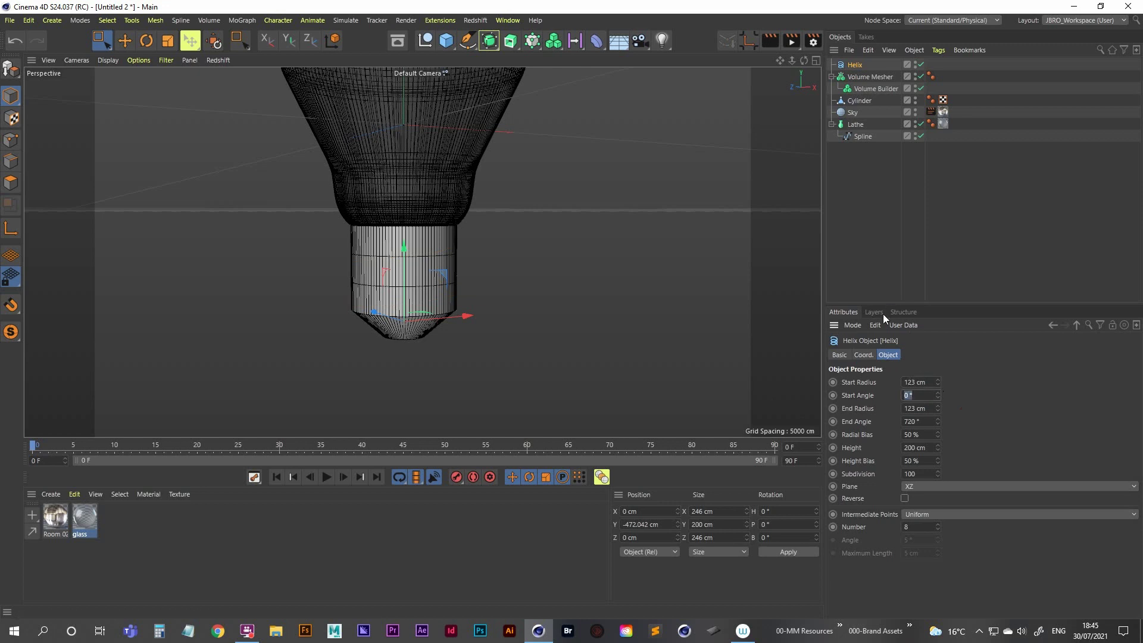
Scale the helix uniformly to a radius of about 127 cm and set its end angle to 1093°
click(860, 224)
click(855, 64)
click(146, 40)
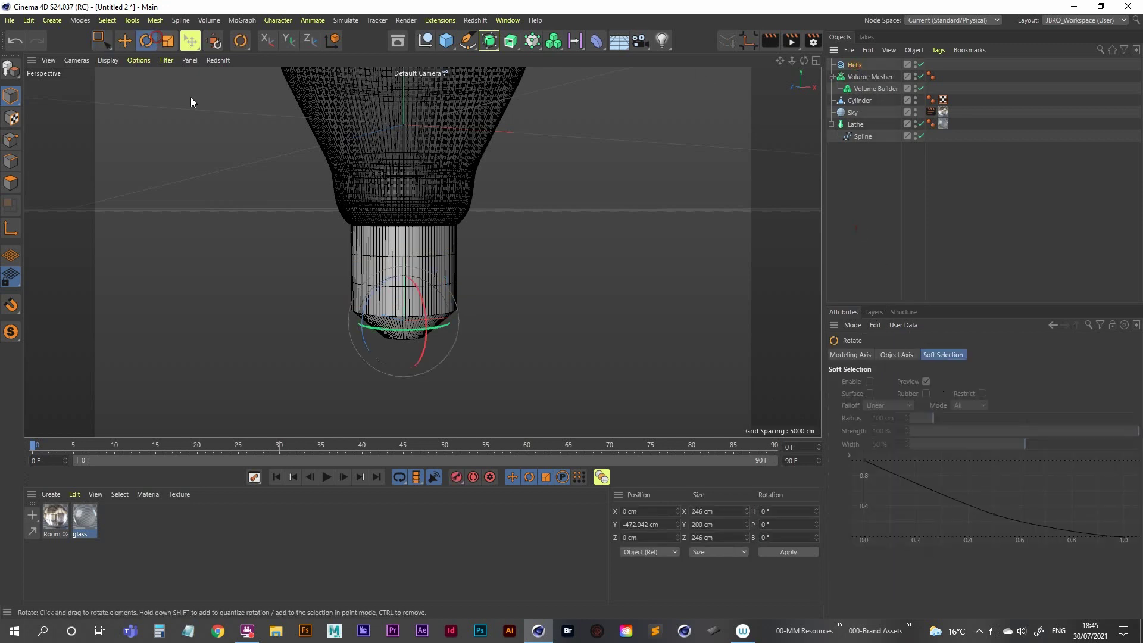
click(168, 40)
drag(224, 310, 236, 331)
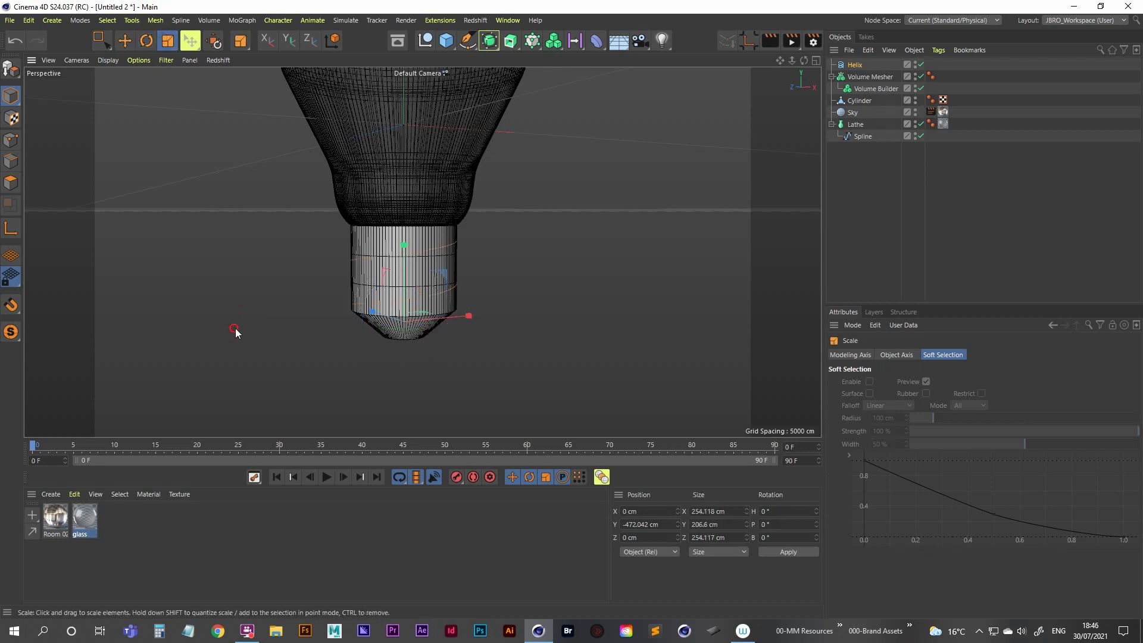
click(855, 64)
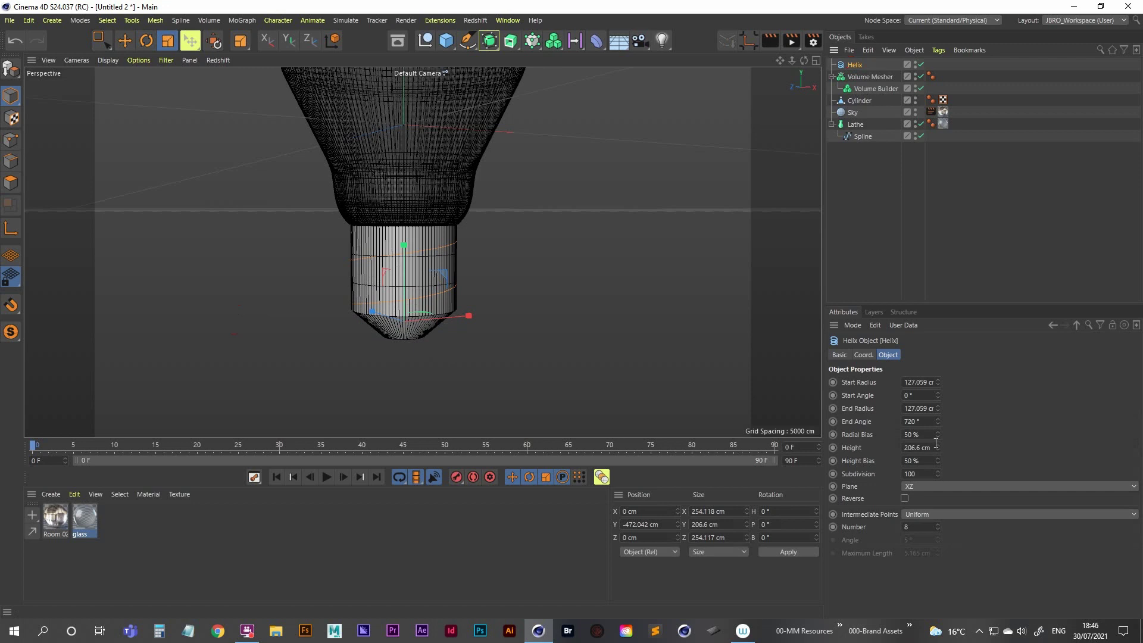
drag(938, 423, 927, 242)
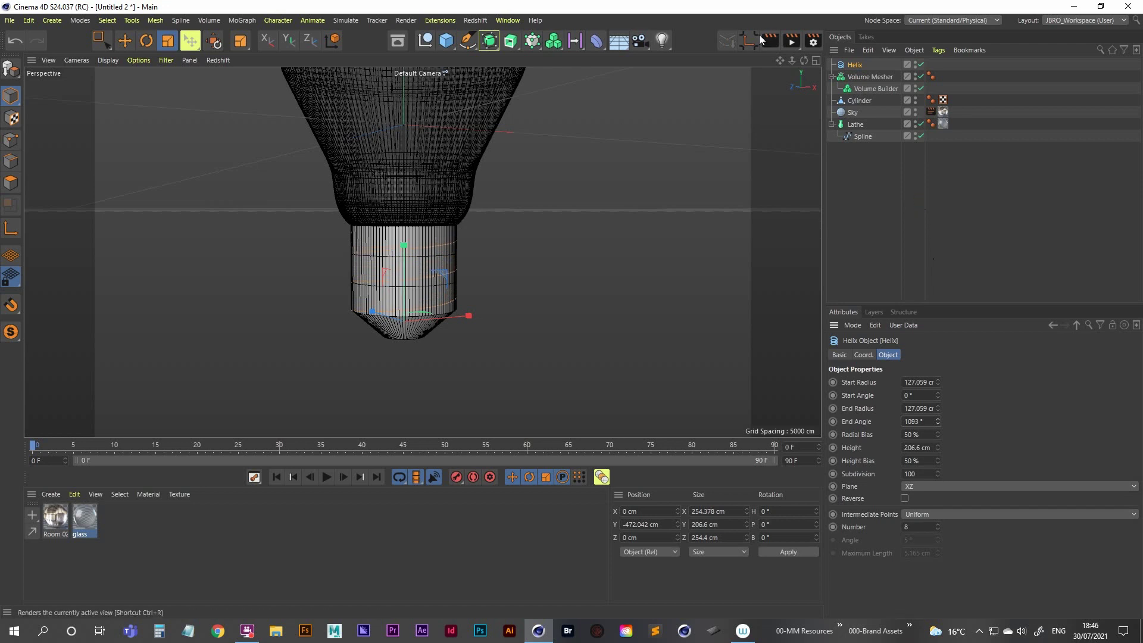
Add a camera to the scene and look through it
click(640, 41)
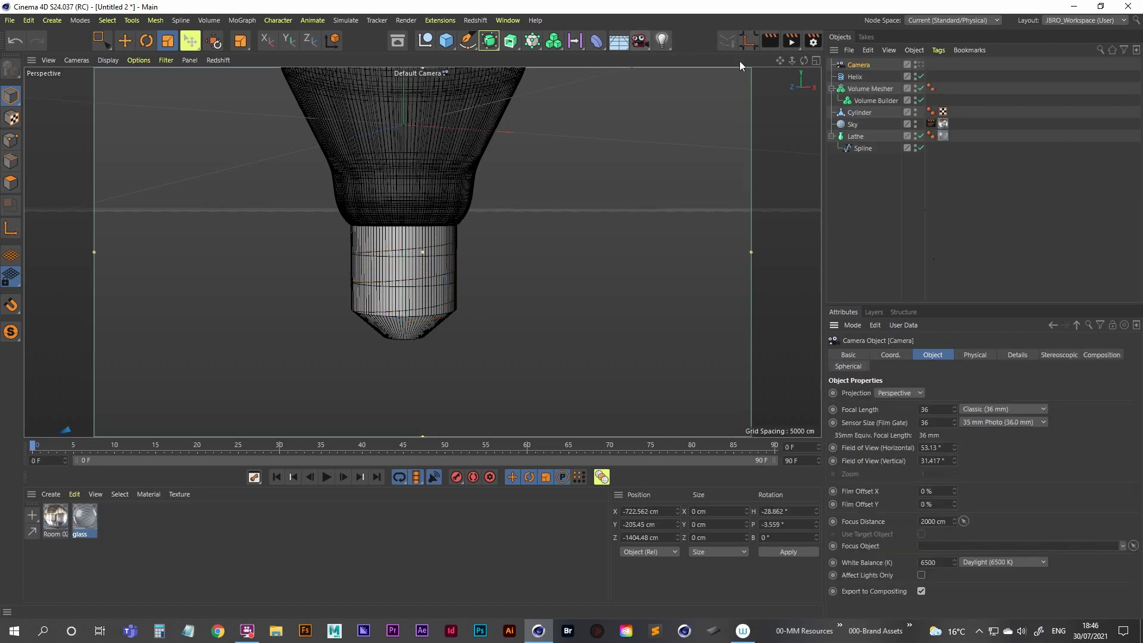
click(920, 65)
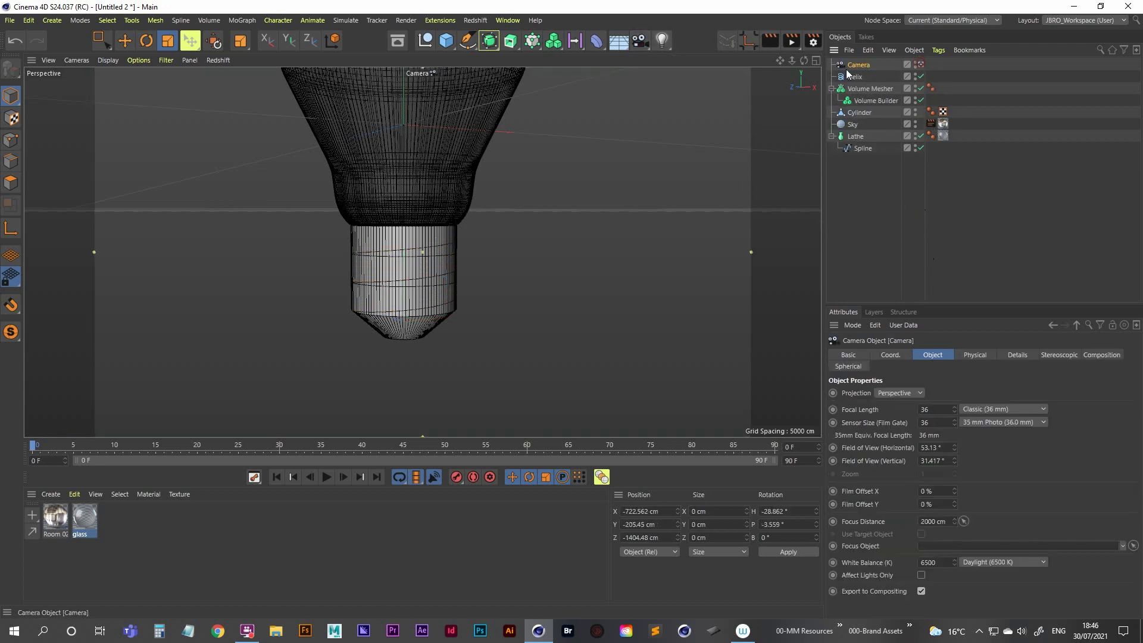
click(893, 354)
click(889, 393)
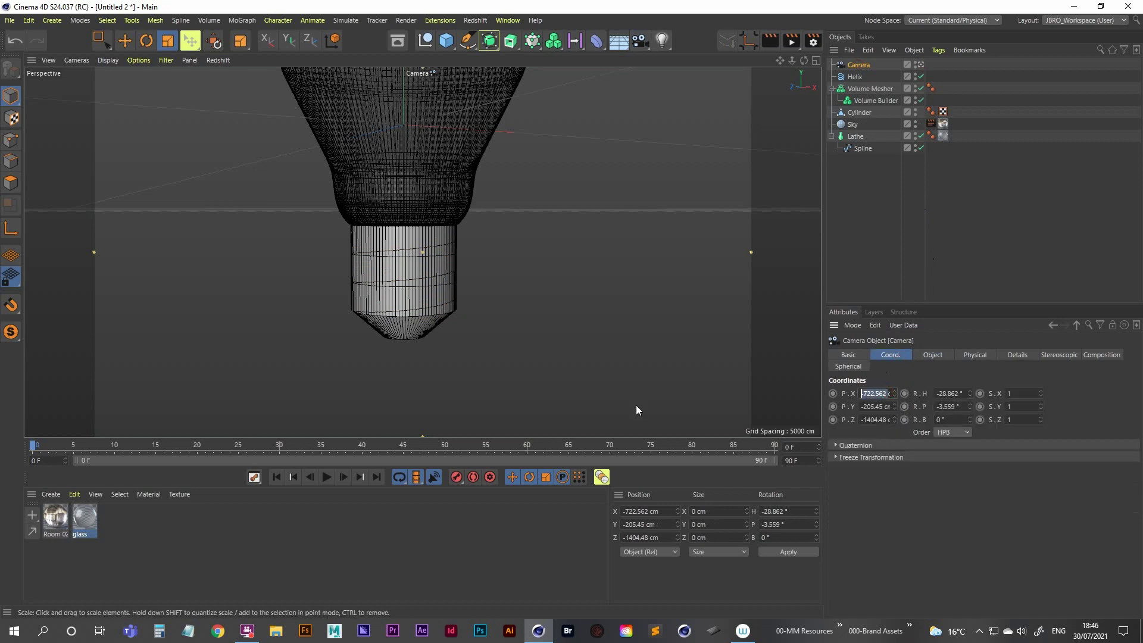
click(863, 76)
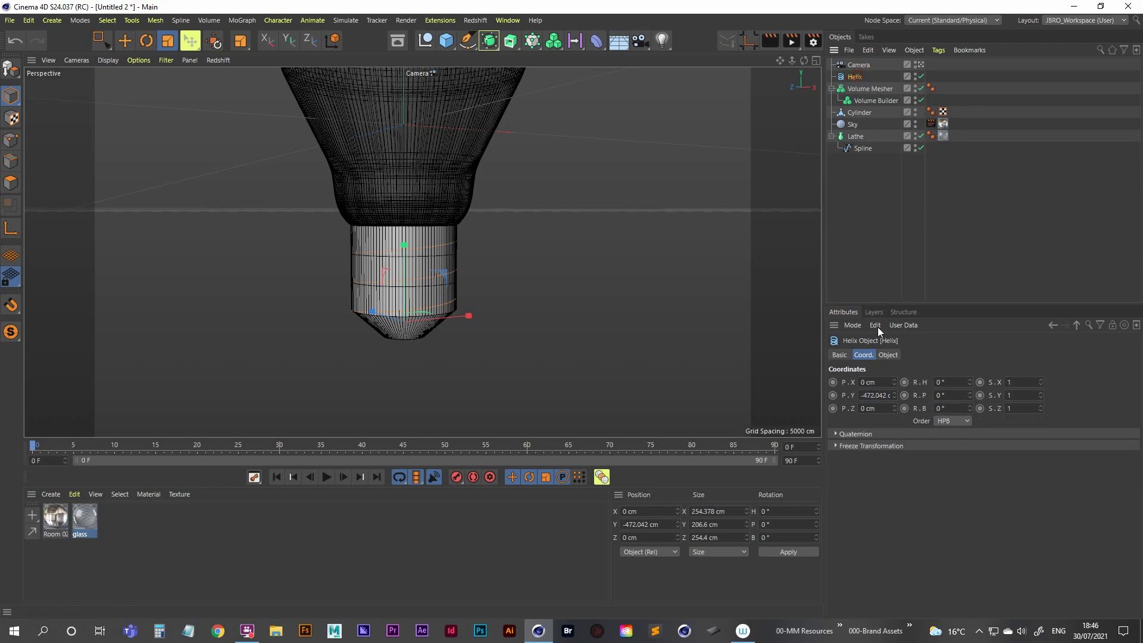
click(888, 354)
click(855, 168)
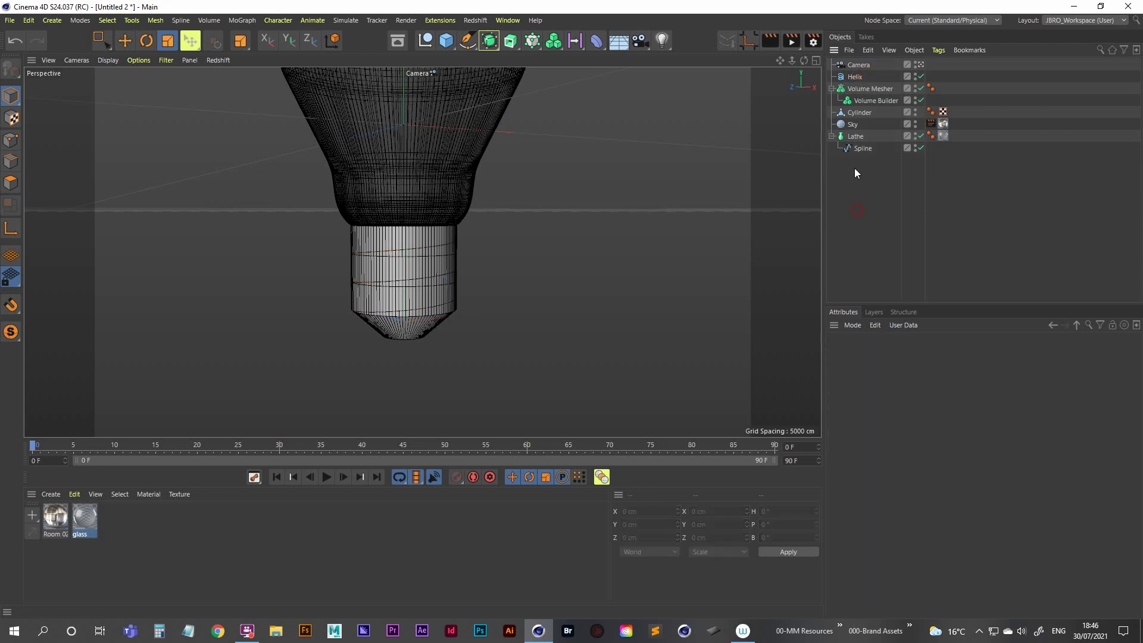
Reset the camera's X, Y and Z position and its heading and pitch rotation to 0
click(858, 64)
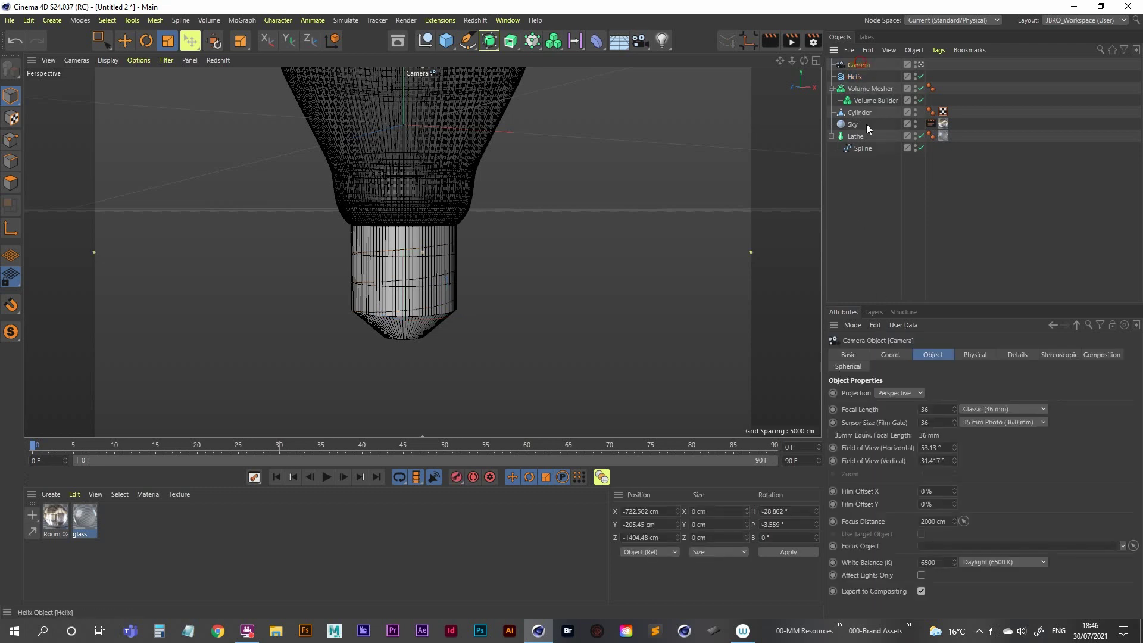
click(889, 355)
click(891, 393)
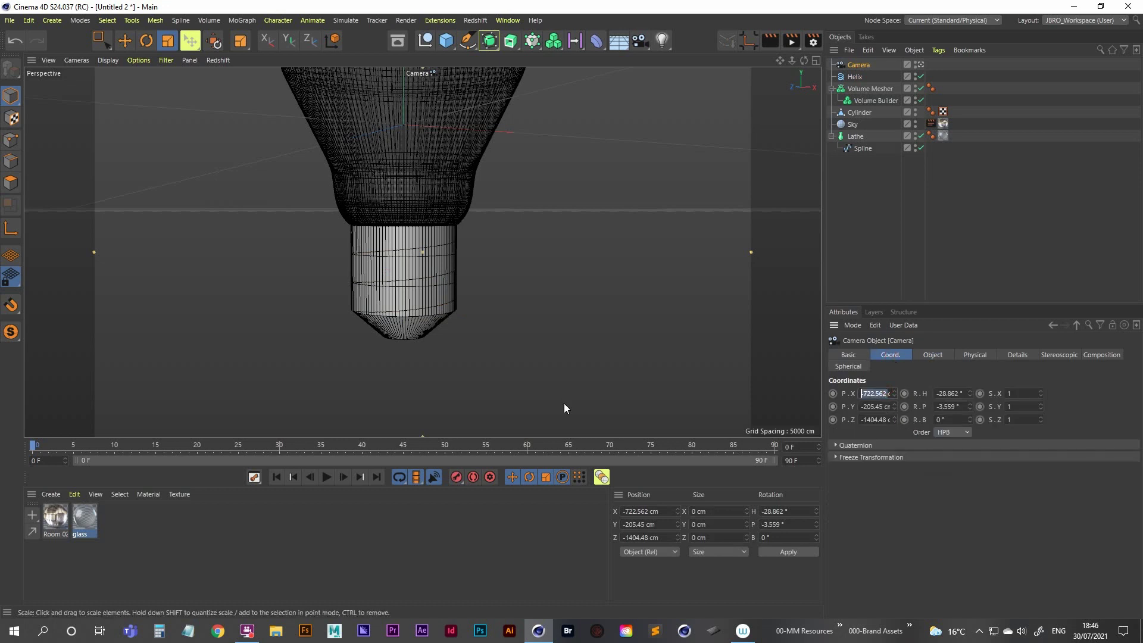
text(0)
key(Tab)
text(0)
key(Tab)
text(0)
key(Tab)
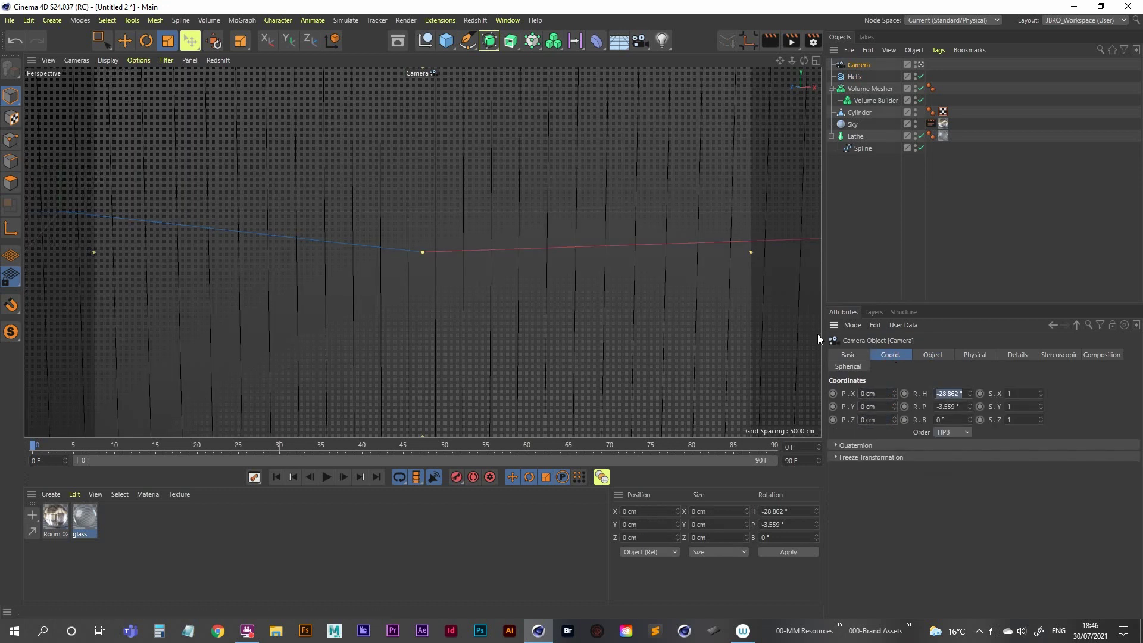
text(0)
key(Tab)
text(0)
key(Return)
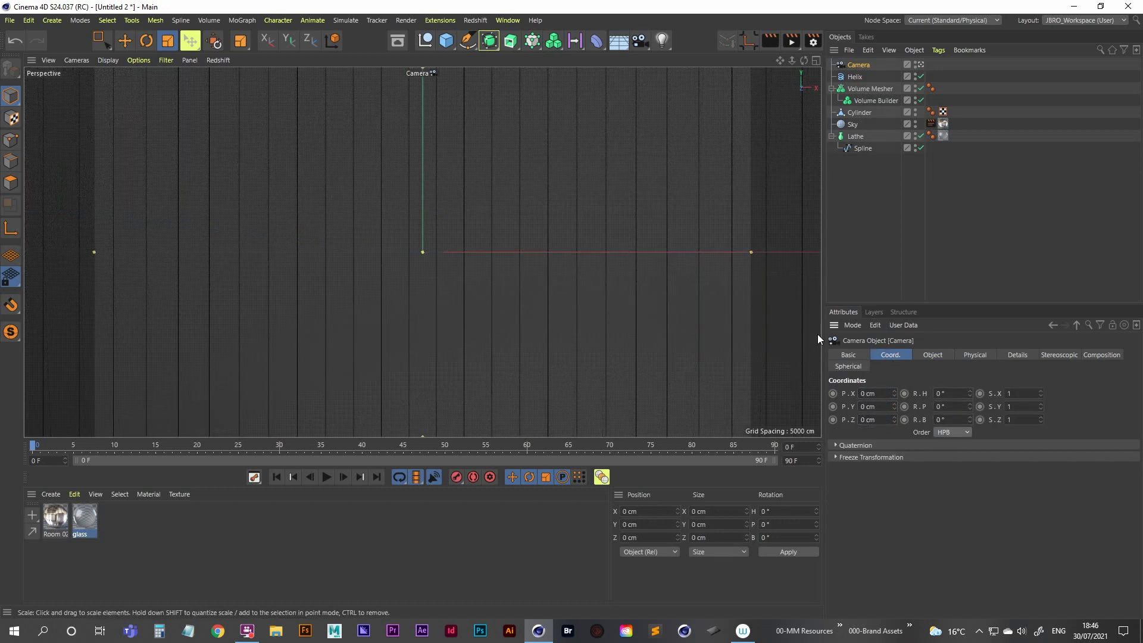
Set the camera's Z position to -2000 cm to frame the whole bulb from the front
click(887, 420)
text(-)
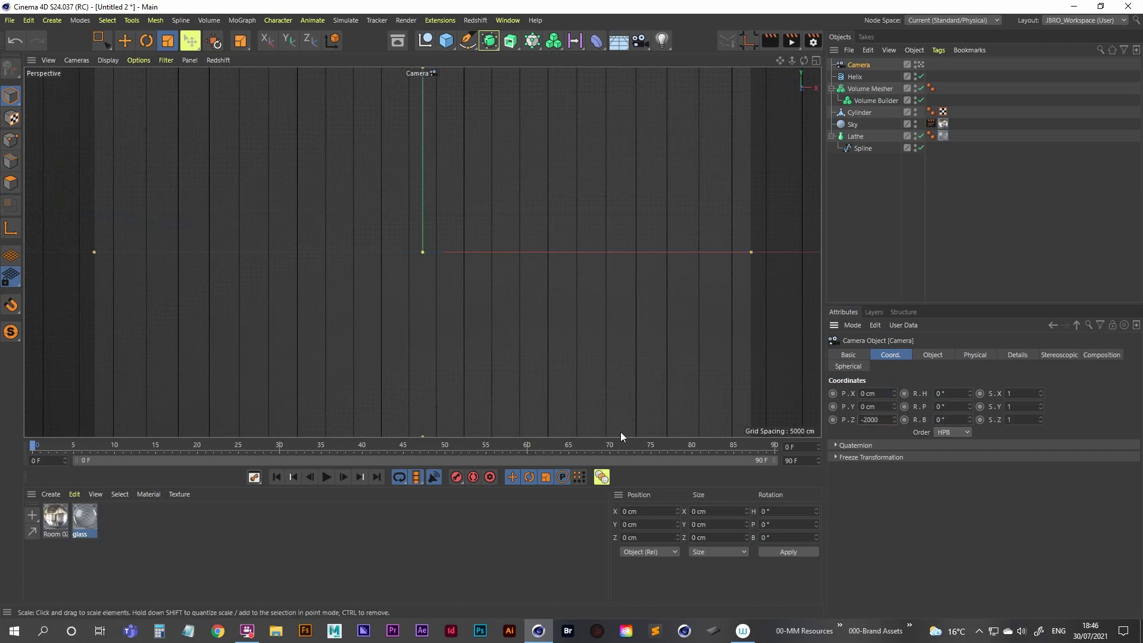
text(2000)
key(Return)
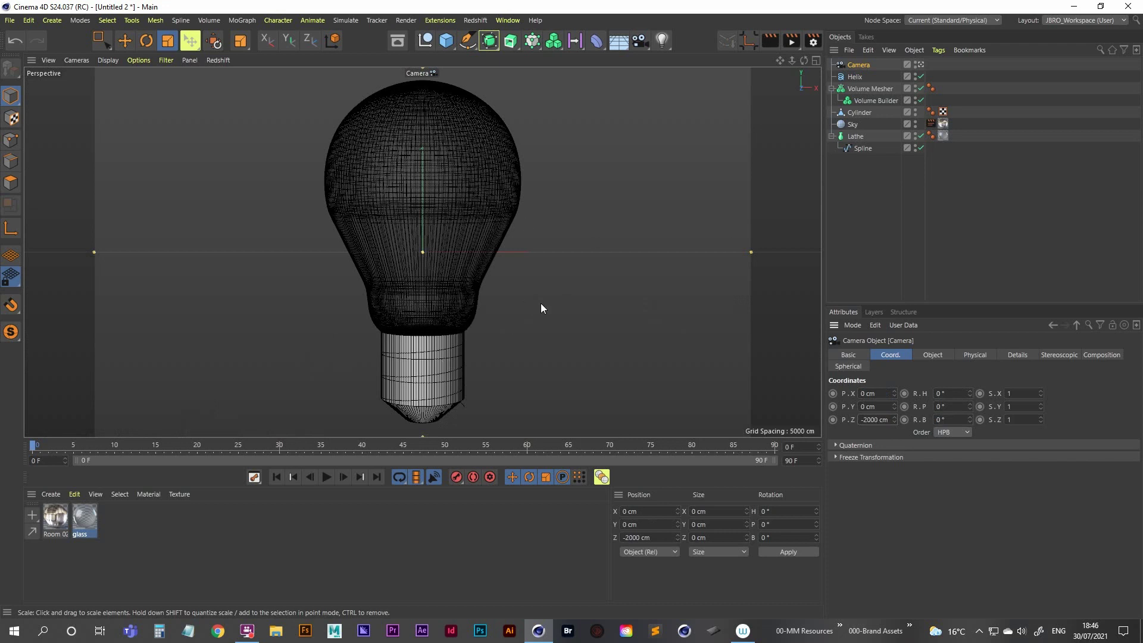
Set the start angle of the helix to 45°
click(855, 77)
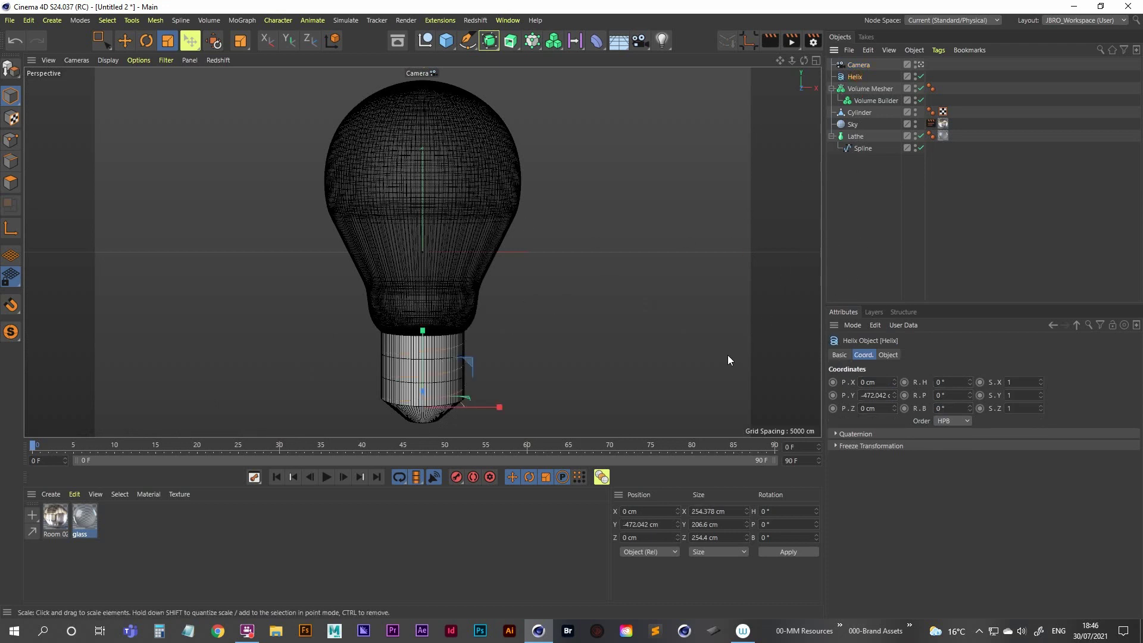
click(888, 355)
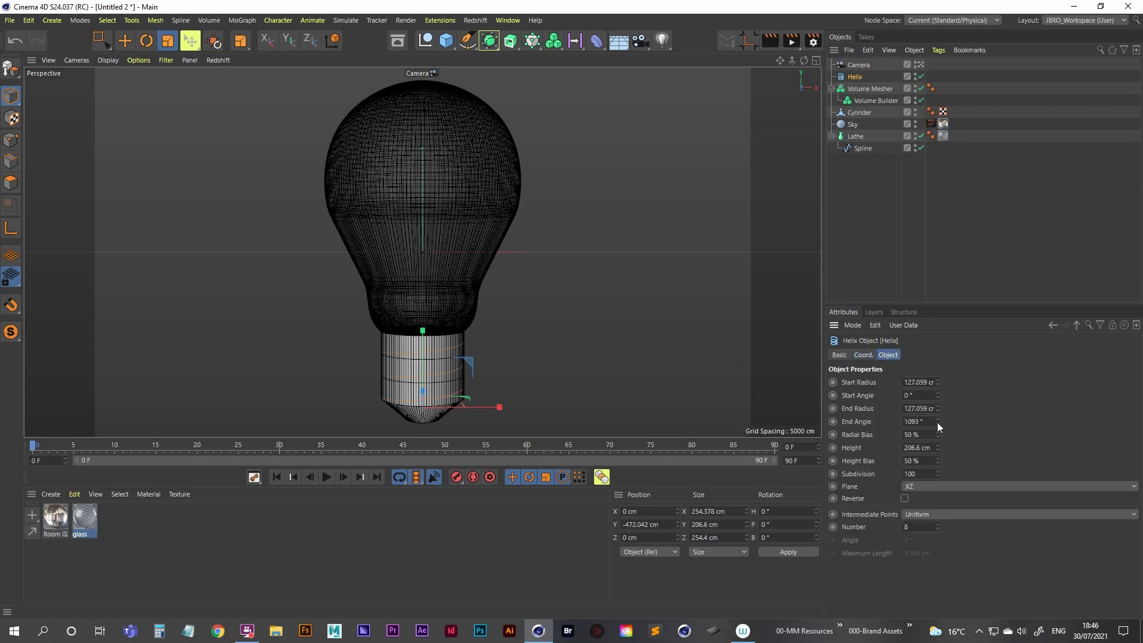
key(ctrl+z)
key(ctrl+y)
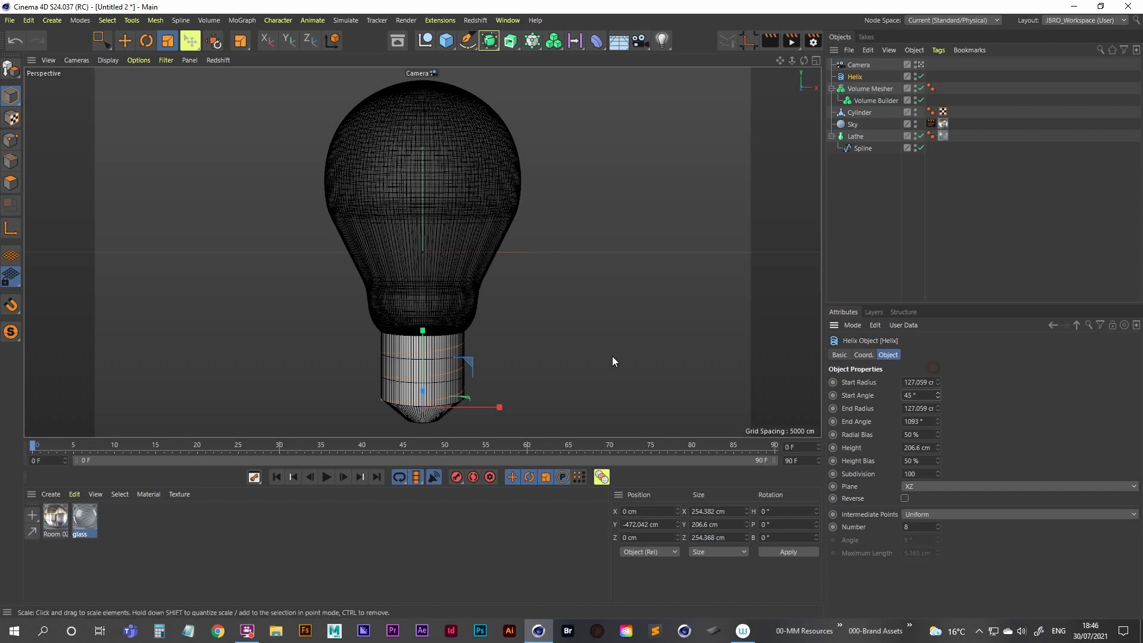
Add a Protection rigging tag to the camera to lock its position, scale and rotation
click(860, 65)
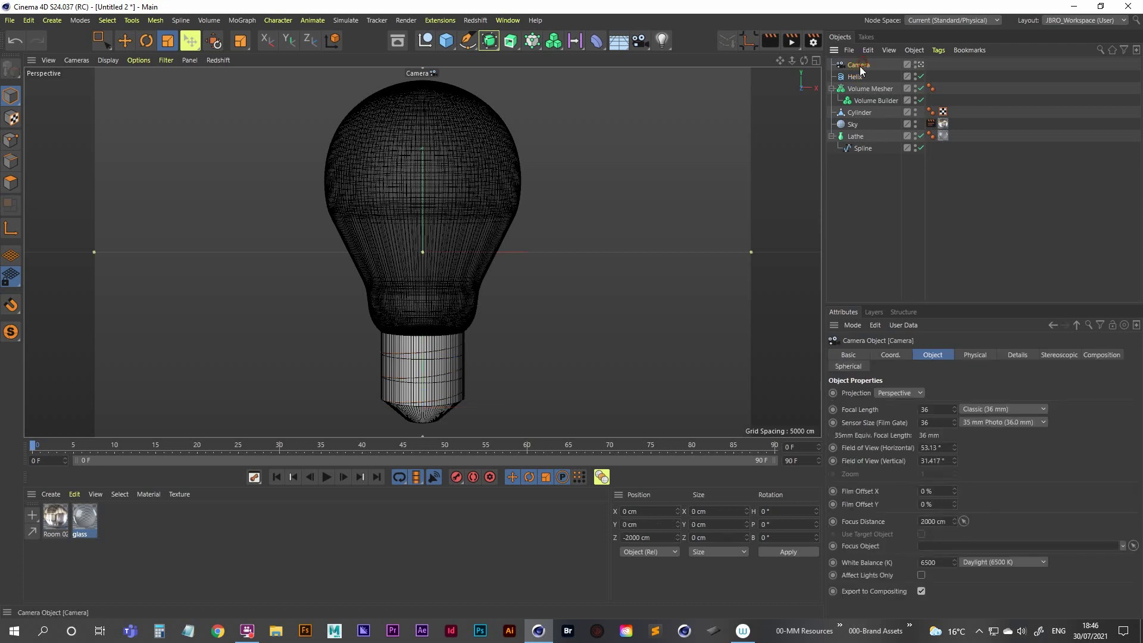
right_click(862, 64)
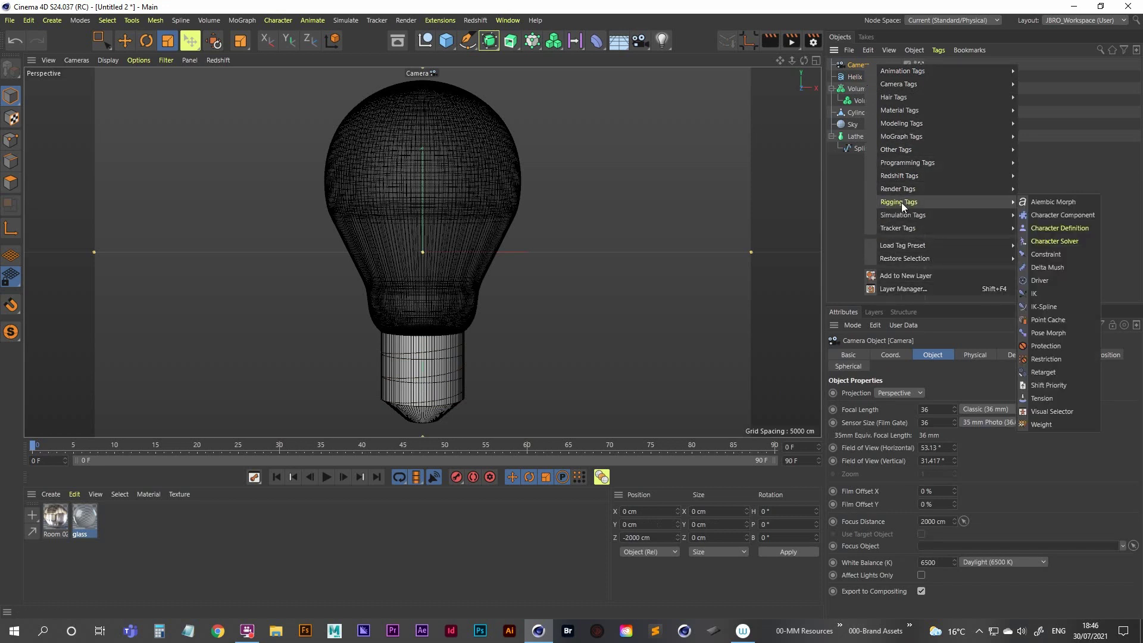
mouse_move(912, 219)
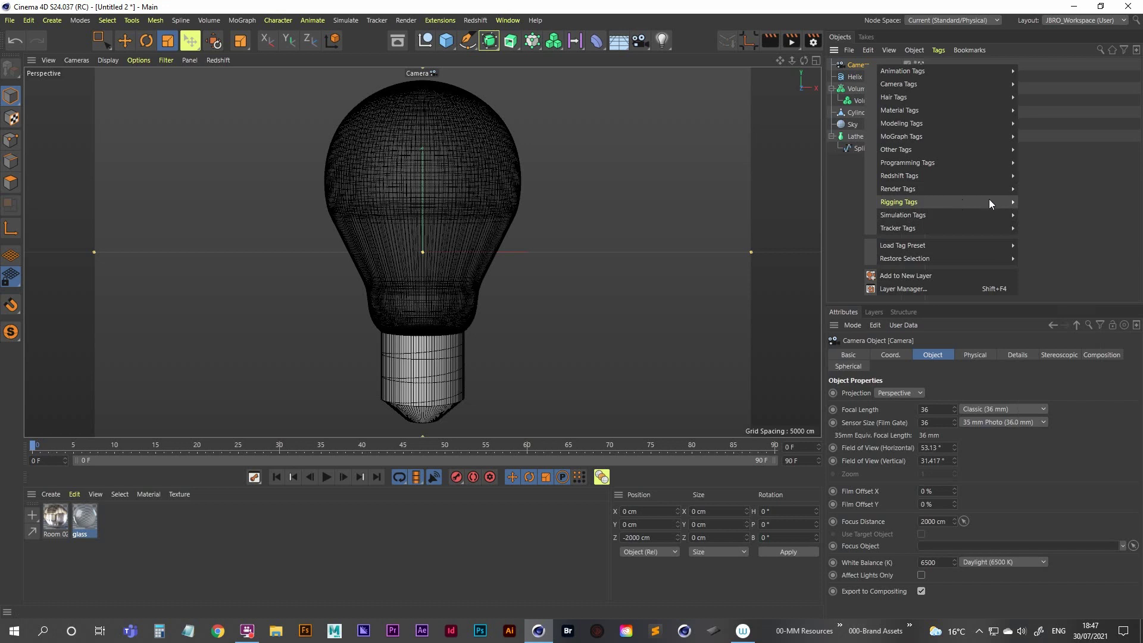
mouse_move(987, 201)
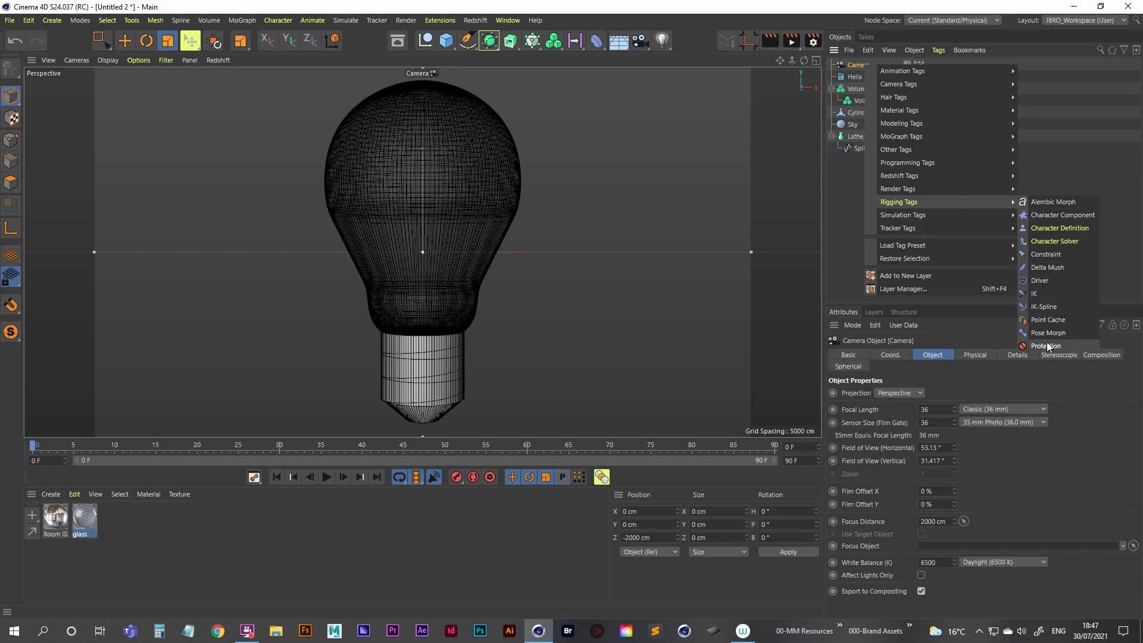
click(1047, 347)
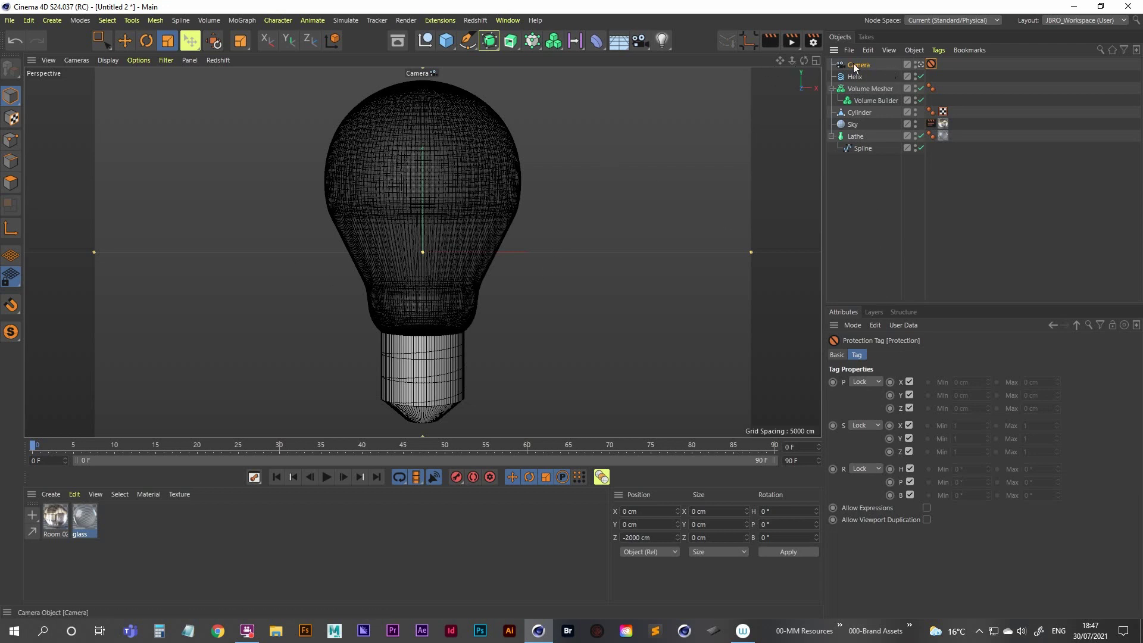
Leave the camera view, inspect the bulb from the default camera, and return to the protected camera's view
click(920, 65)
alt+drag(416, 267, 806, 104)
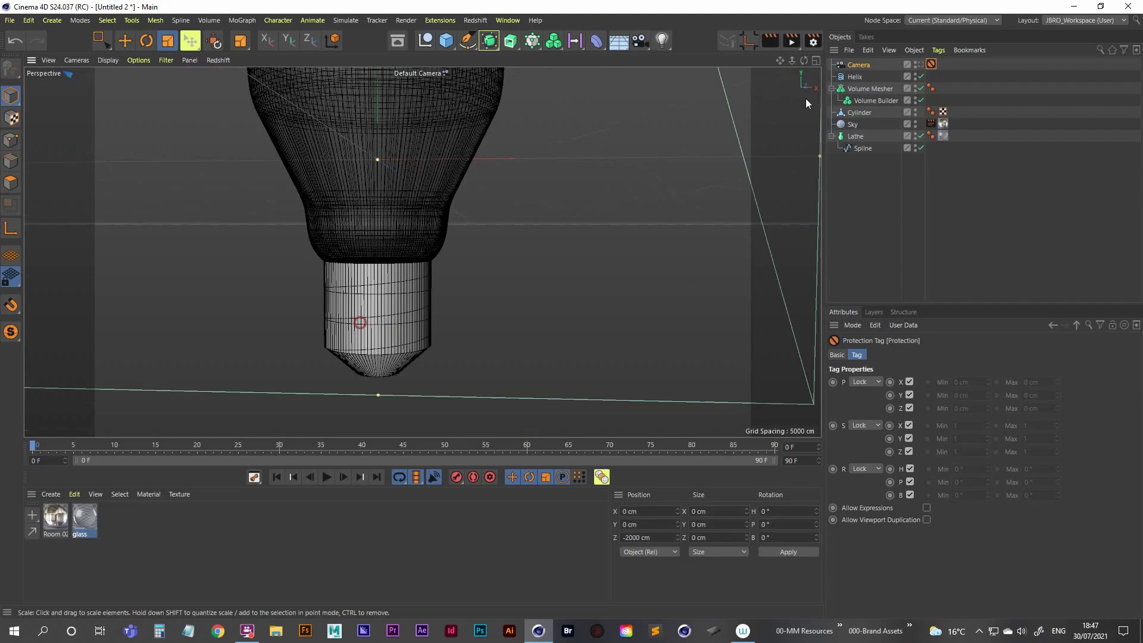
click(921, 65)
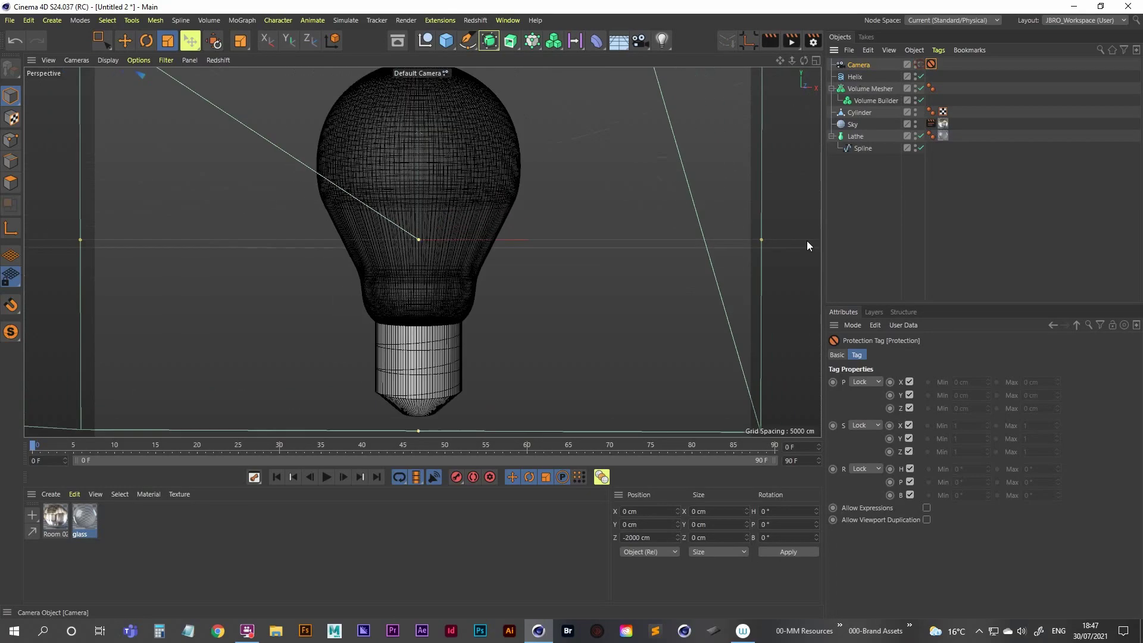
Create a Sweep object as the parent of the helix
click(856, 79)
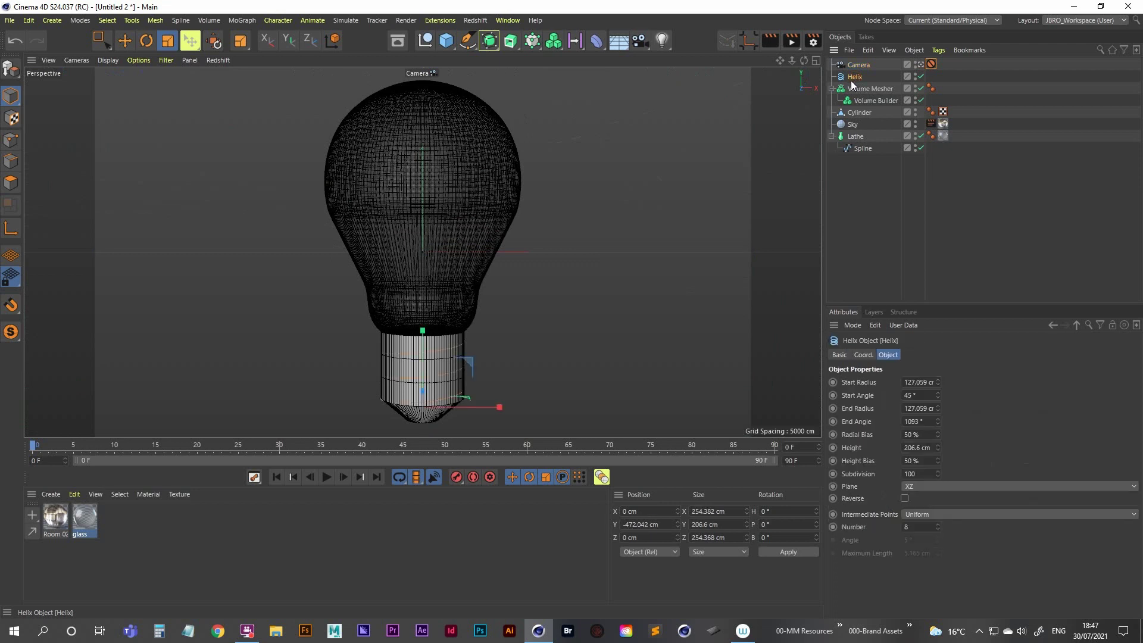
click(510, 43)
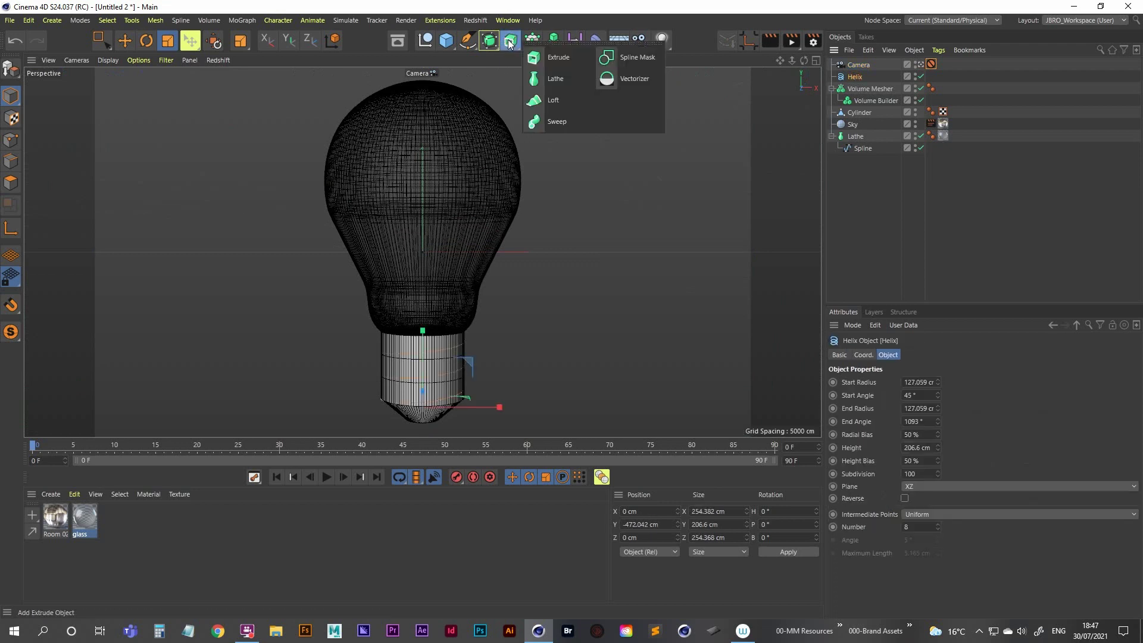
alt+click(569, 118)
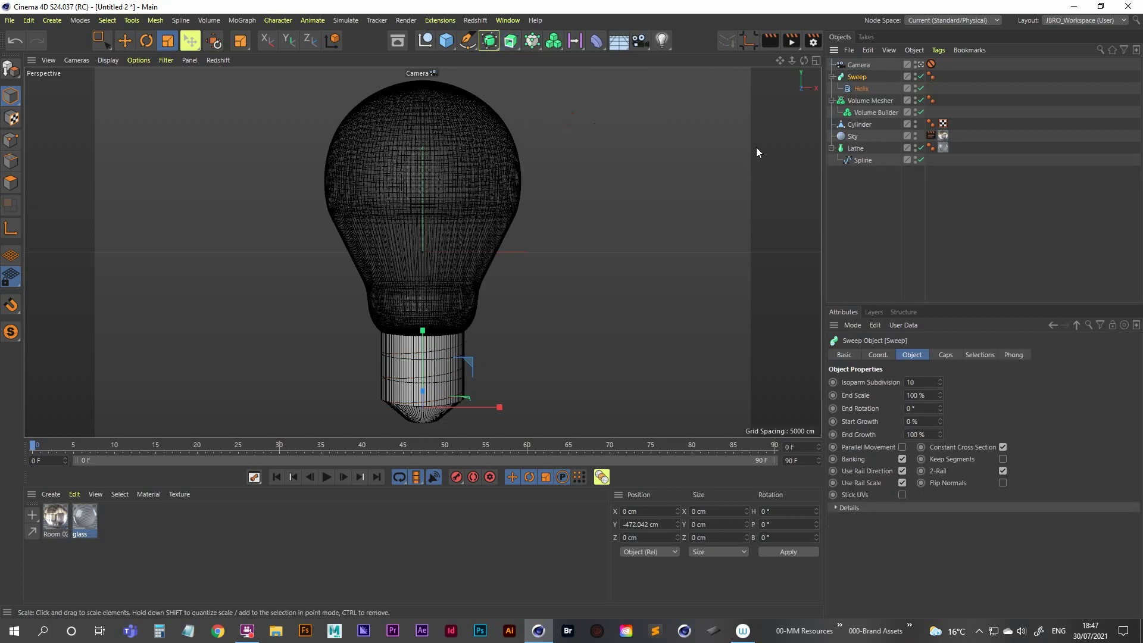
click(468, 40)
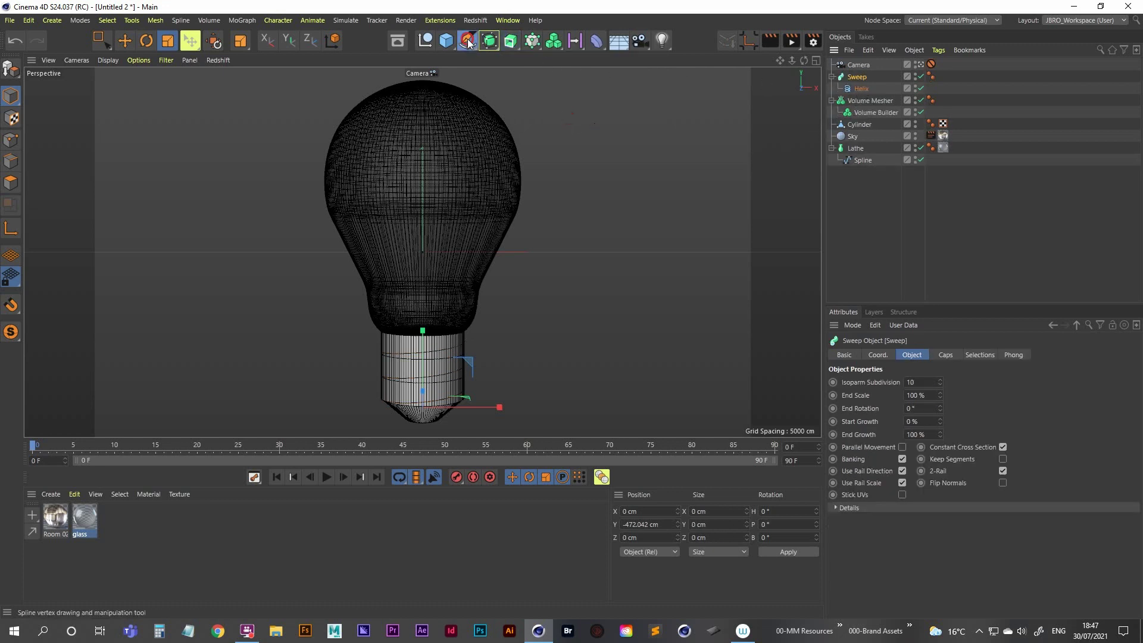
click(590, 81)
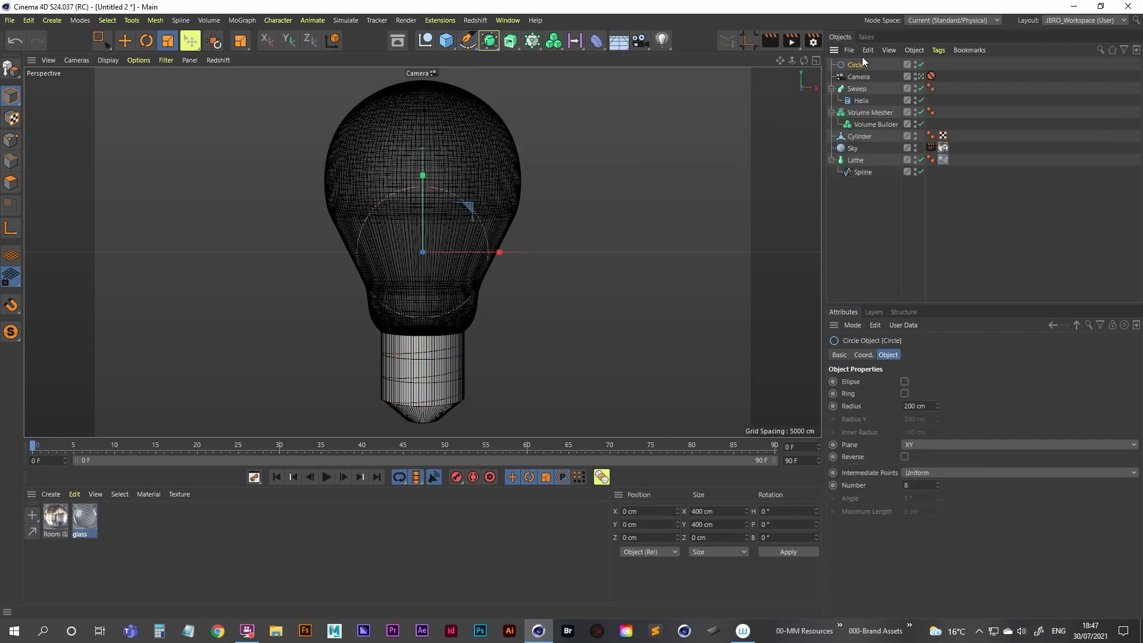
drag(857, 65, 865, 89)
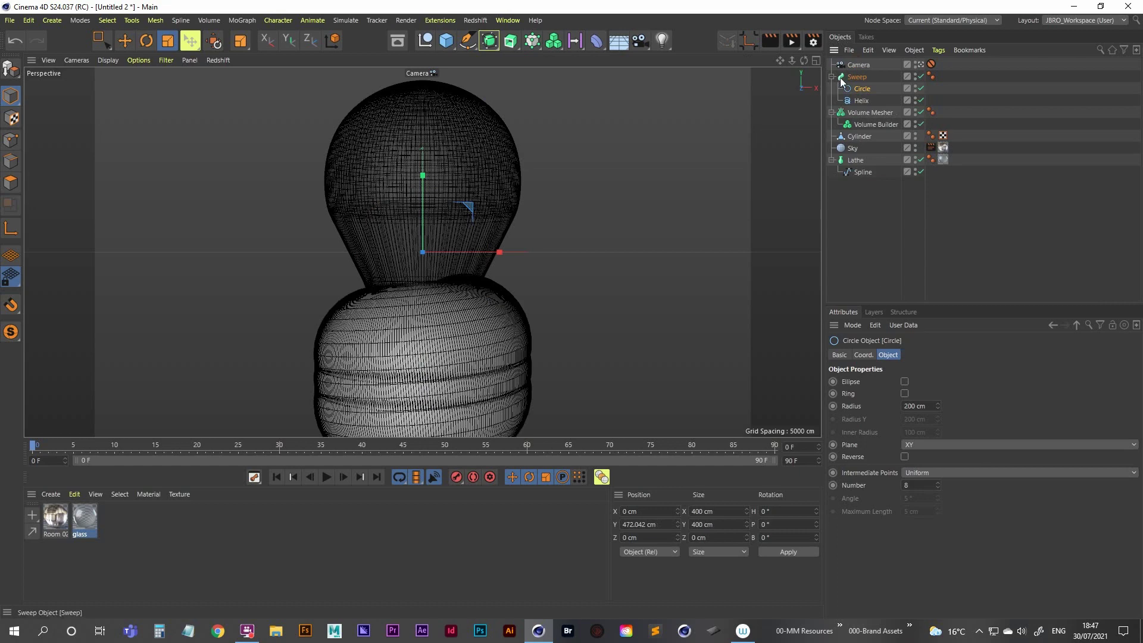
drag(938, 405, 945, 513)
click(861, 217)
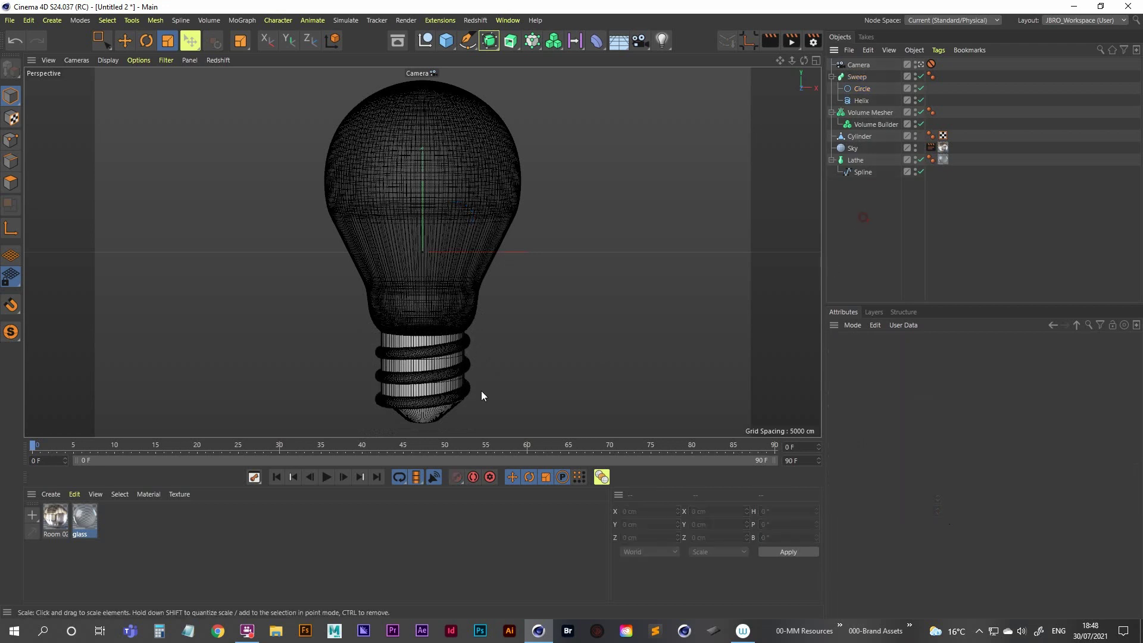
Leave the camera view and reduce the Circle's radius to about 14 cm to thin the screw thread
click(919, 65)
scroll(343, 360, up, 5)
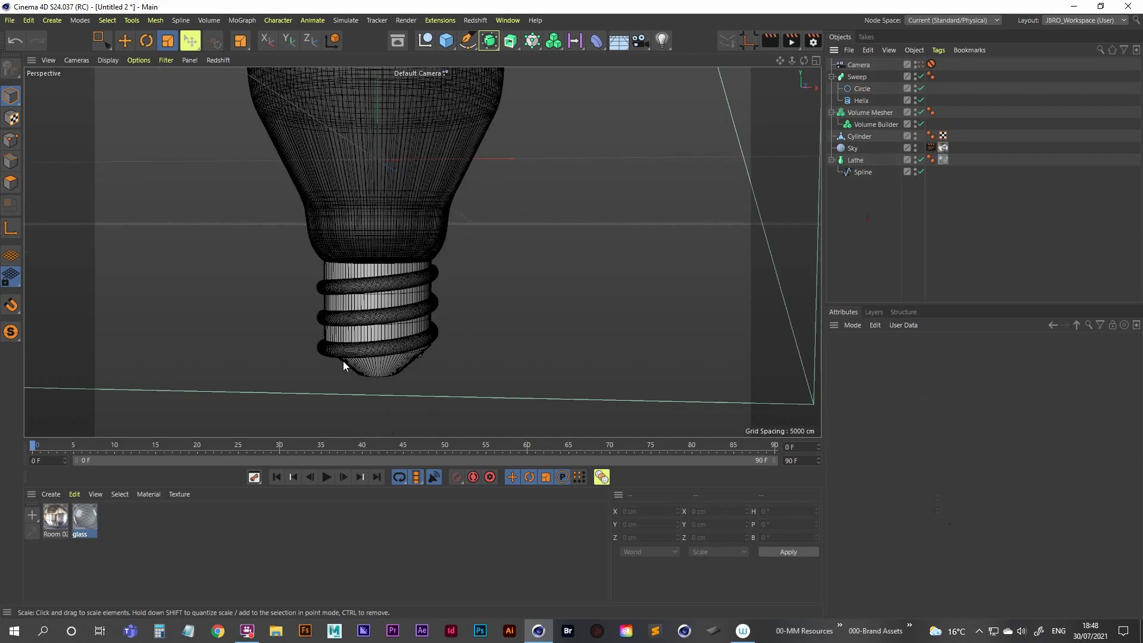
alt+drag(415, 331, 411, 226)
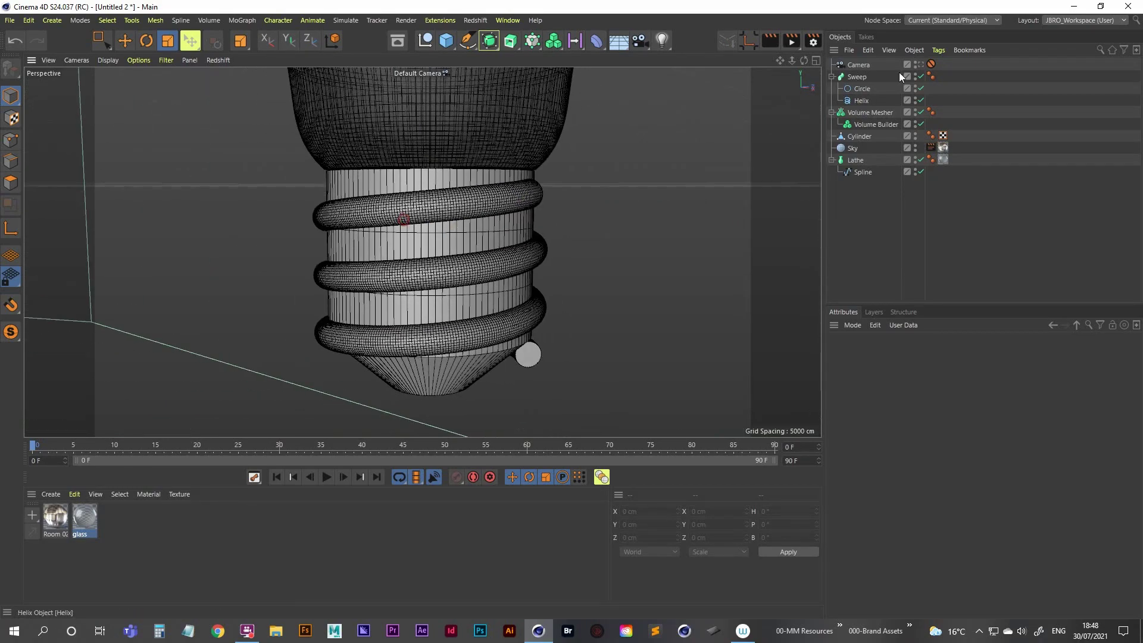
click(862, 88)
click(937, 408)
click(938, 408)
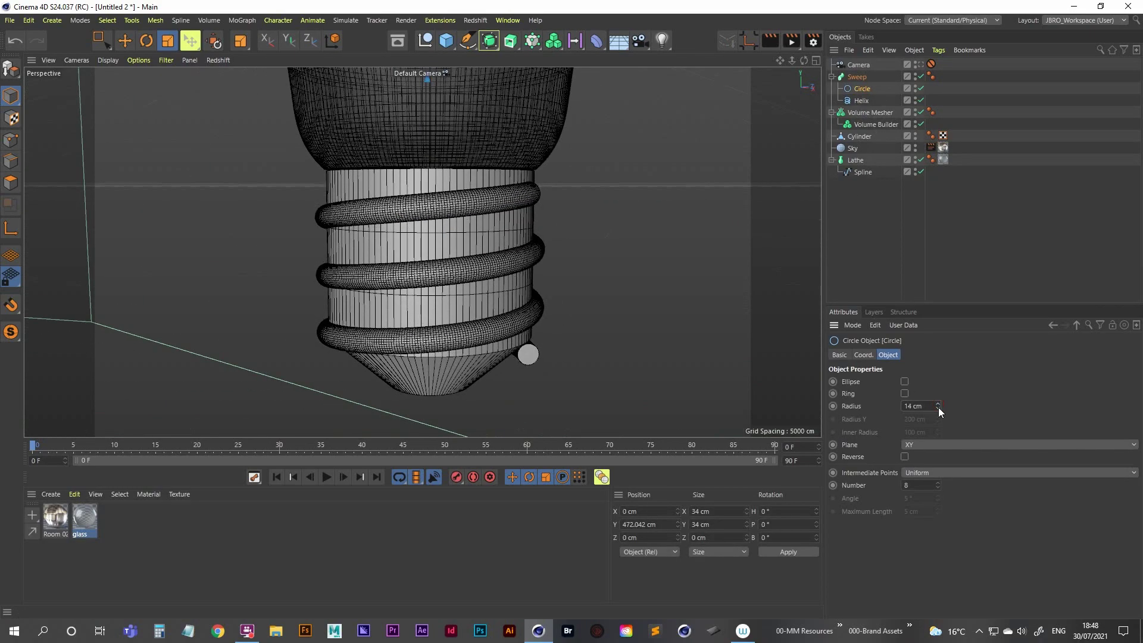
Raise the Sweep slightly on the bulb base to a Y position of about -465 cm
click(857, 77)
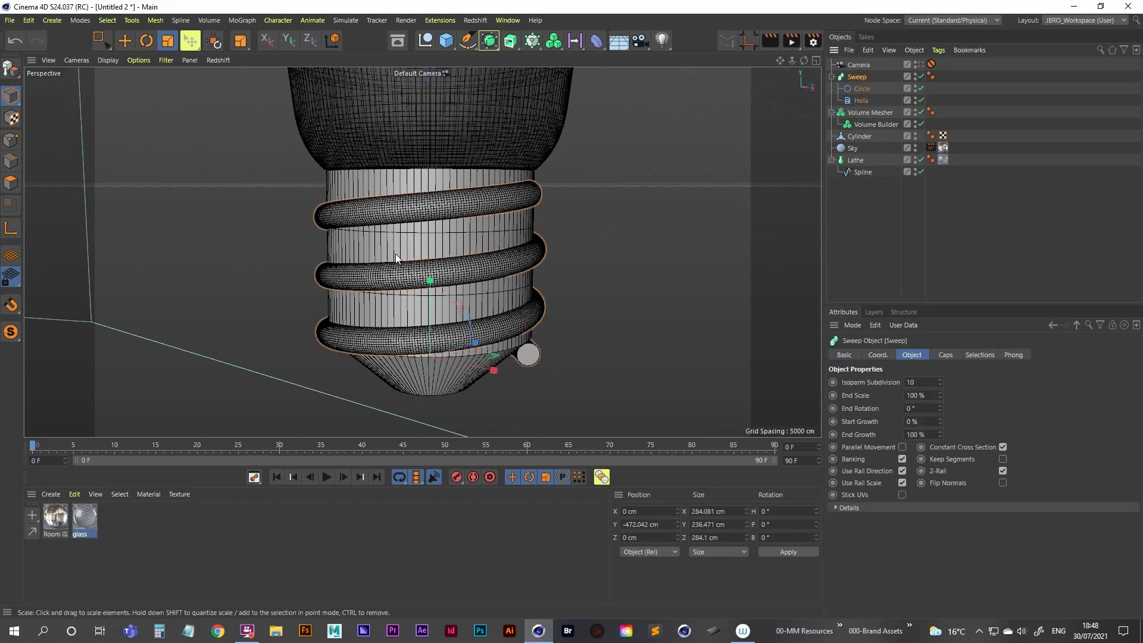
key(0)
drag(430, 283, 432, 277)
alt+drag(417, 186, 609, 169)
alt+drag(574, 202, 390, 224)
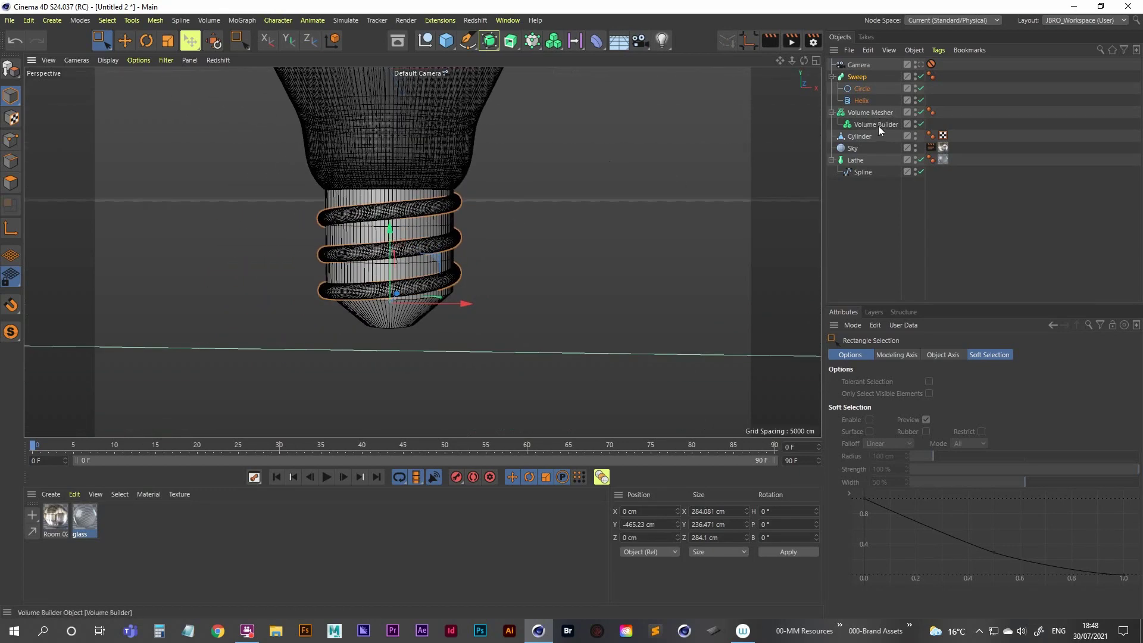
Place the Camera last in the object hierarchy and nest the Cylinder and the Sweep inside the Volume Builder
mouse_move(868, 112)
mouse_down()
mouse_move(862, 64)
mouse_move(875, 230)
mouse_up()
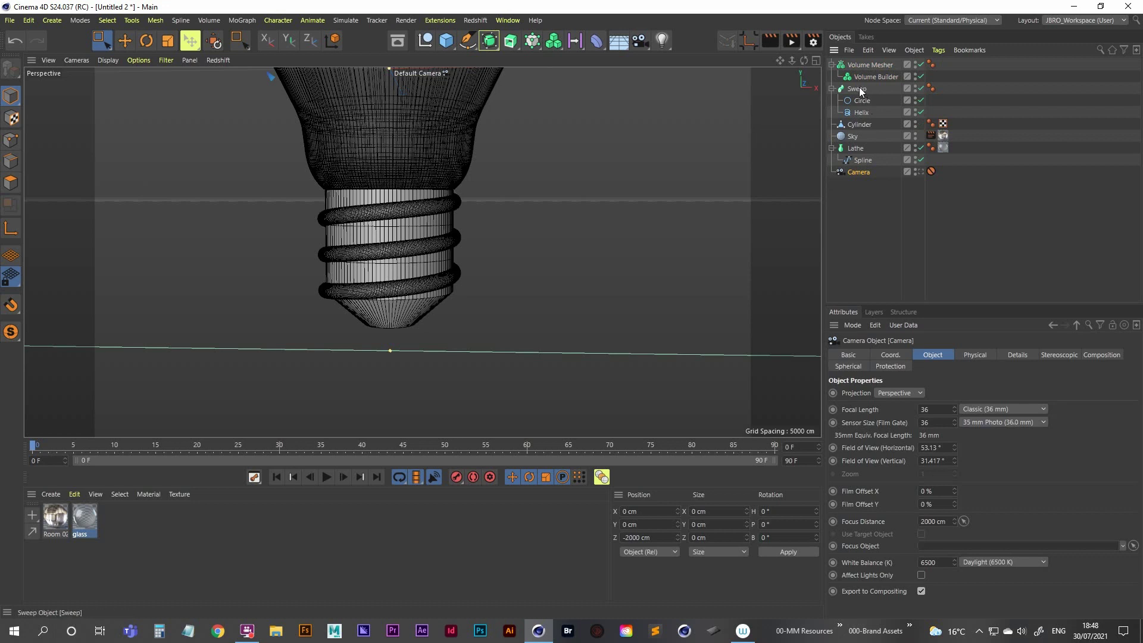
drag(860, 125, 884, 78)
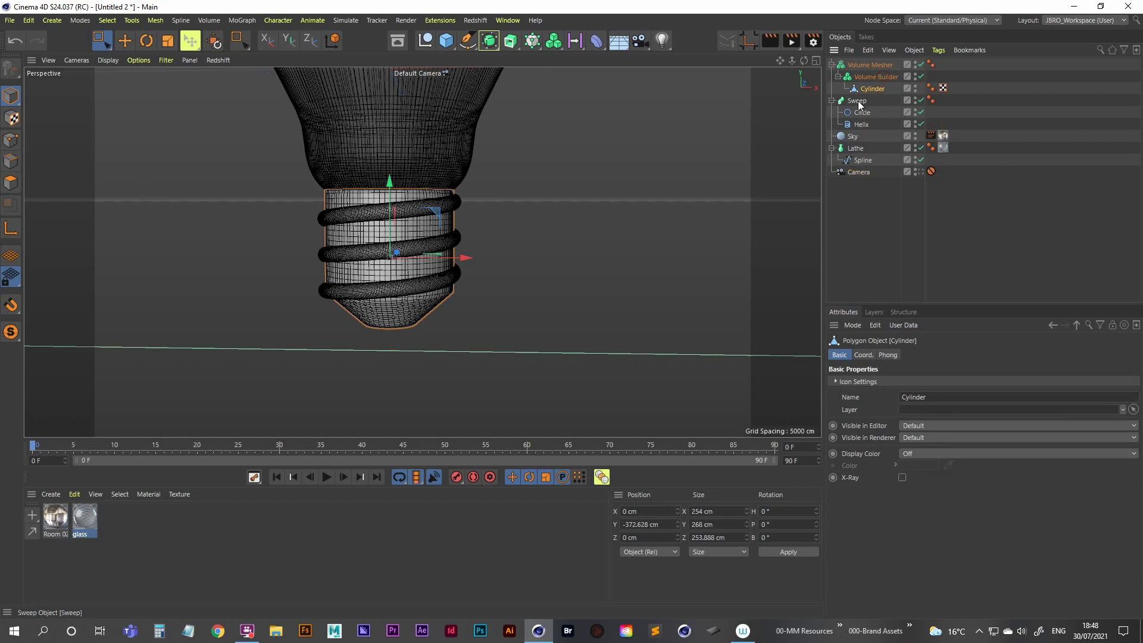
drag(862, 101, 881, 76)
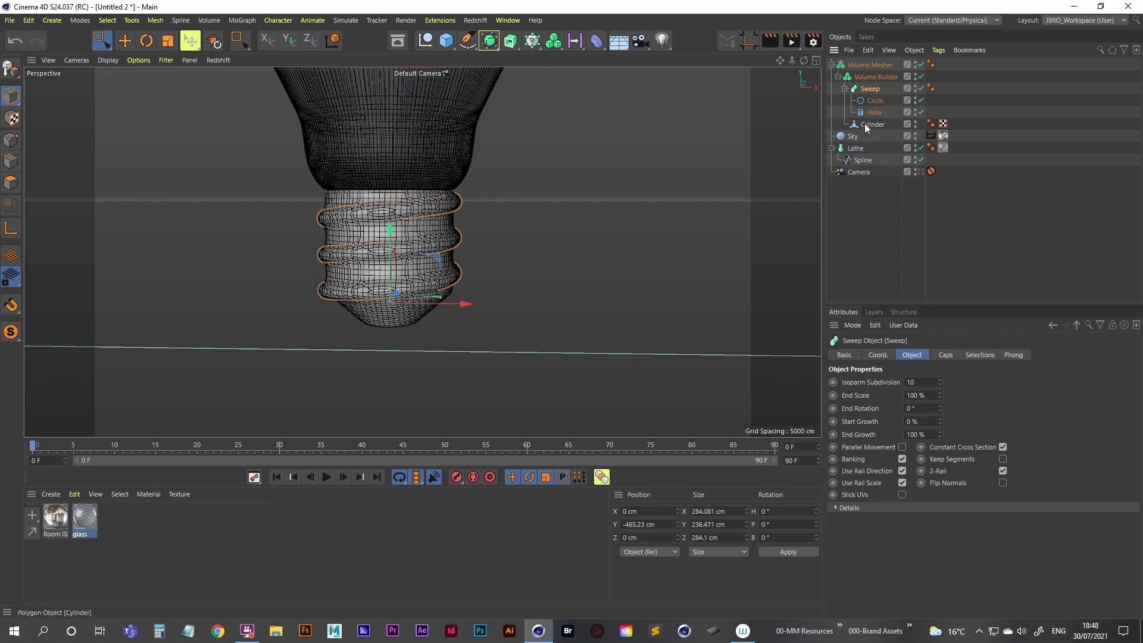
Set the Sweep's mode in the Volume Builder to Subtract so the thread is cut from the Cylinder
click(873, 76)
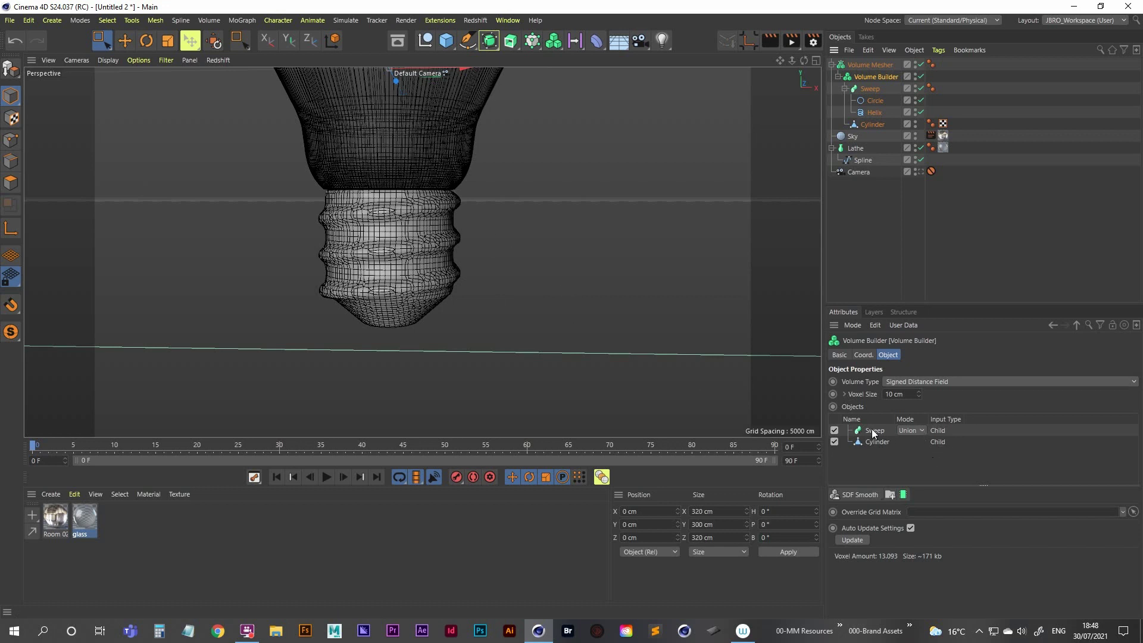
click(911, 430)
click(913, 457)
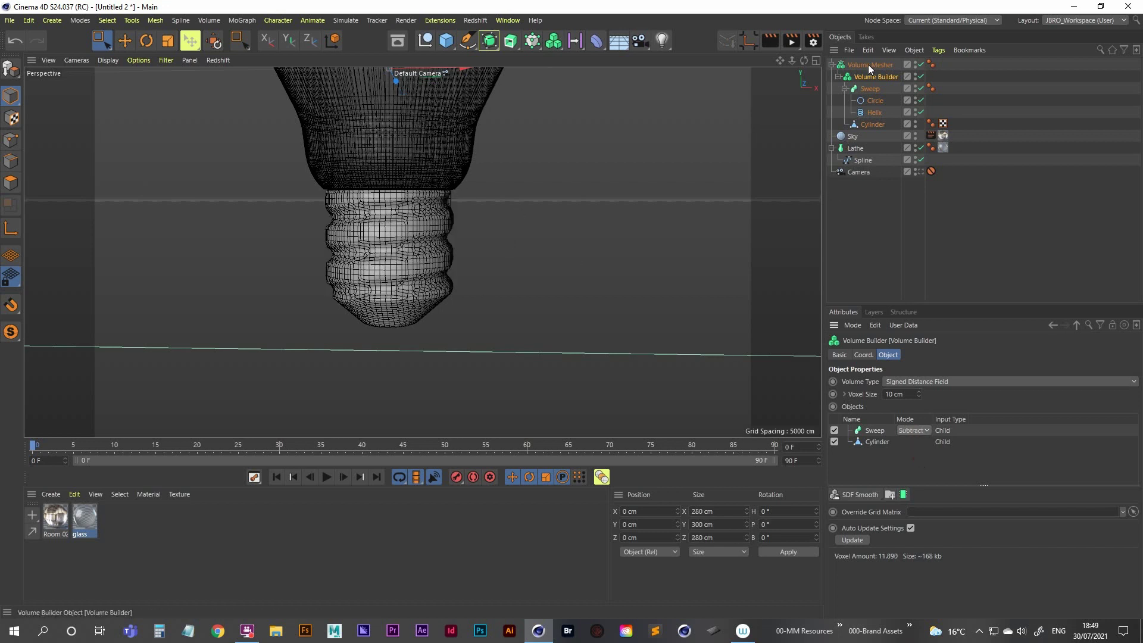
Set the Volume Builder's voxel size to 2 cm and switch the viewport to Gouraud shading
click(909, 395)
text(1)
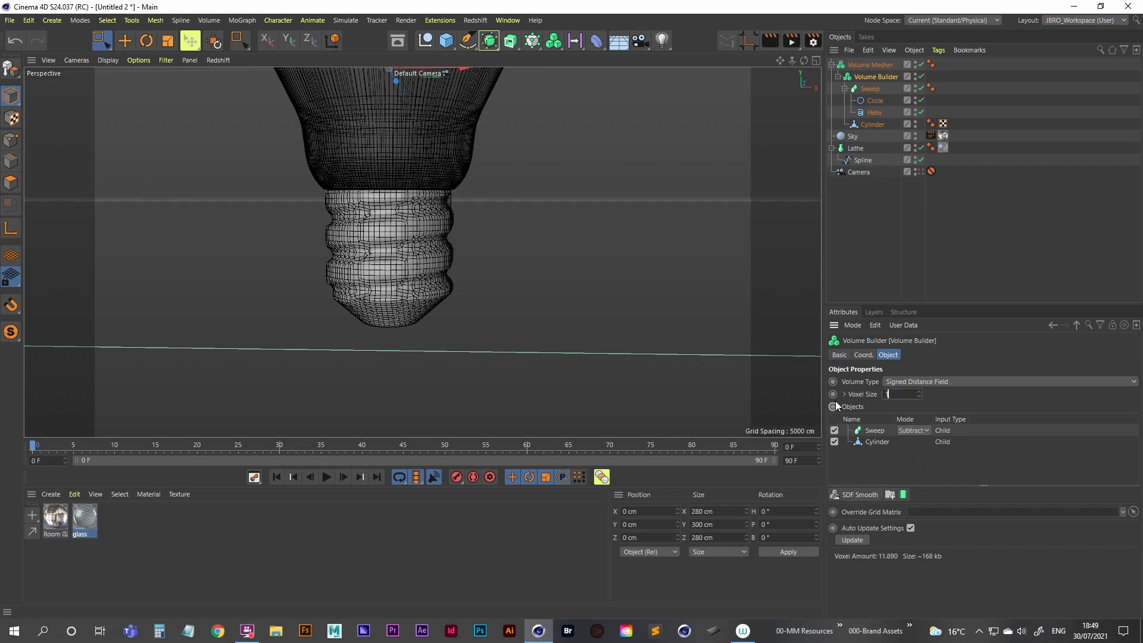
key(Return)
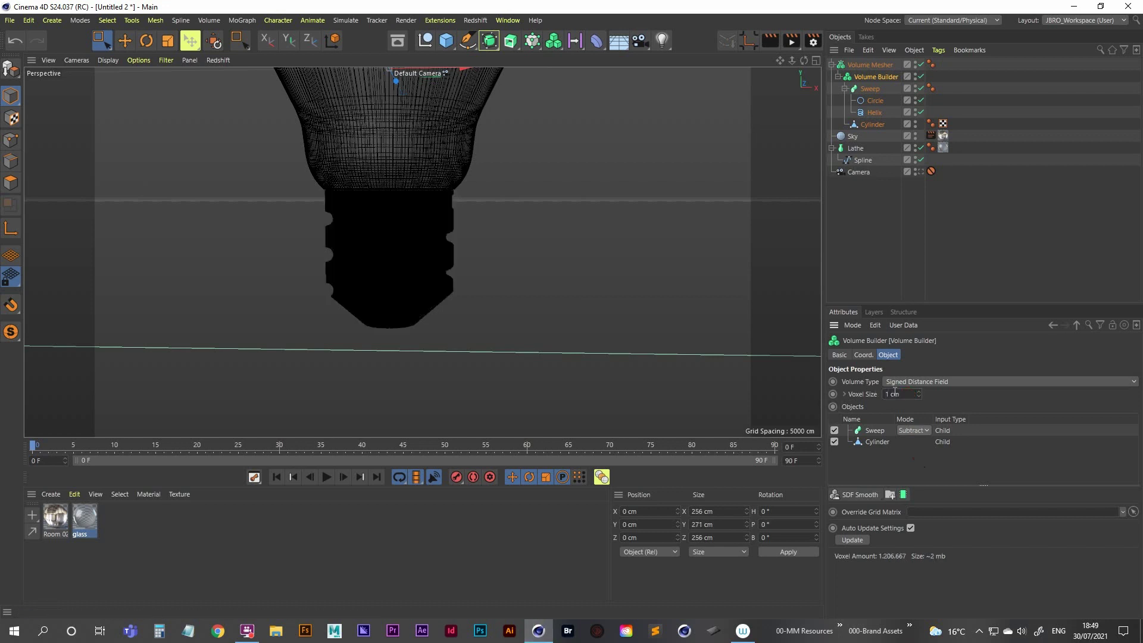
click(894, 393)
text(2)
key(Return)
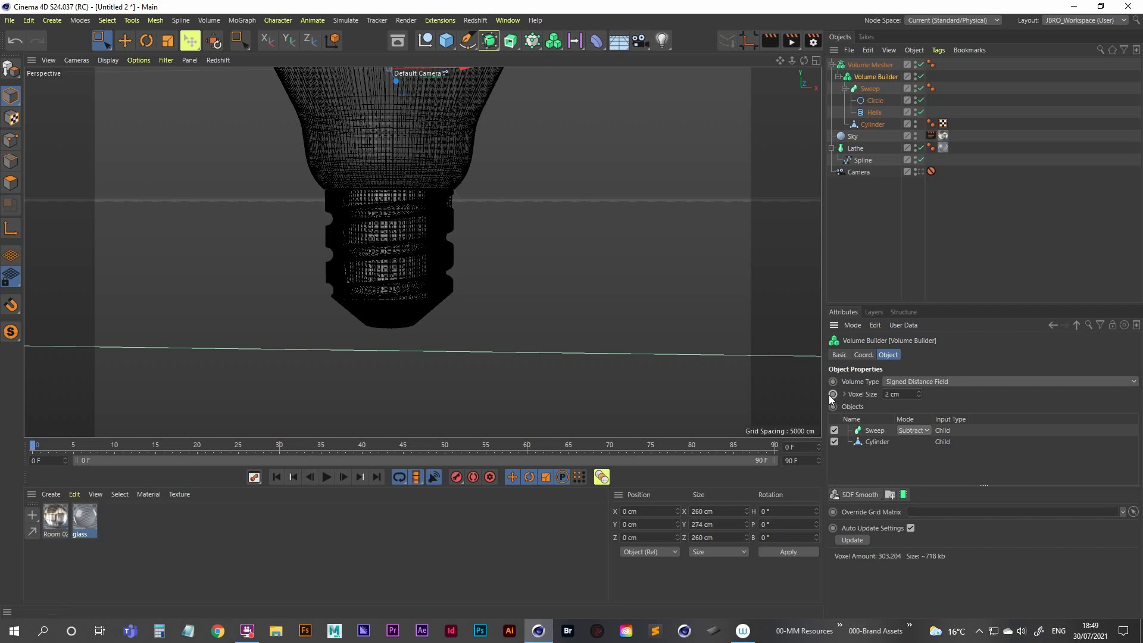
key(n)
key(a)
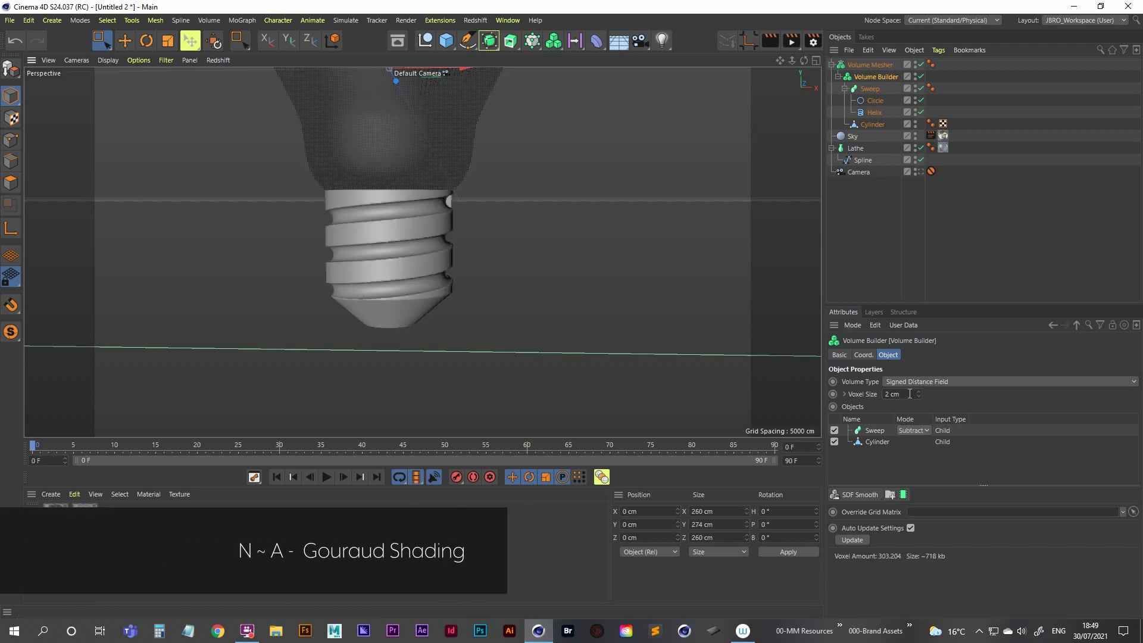
Add an SDF Smooth layer to the Volume Builder and inspect the smoothed thread up close
click(872, 252)
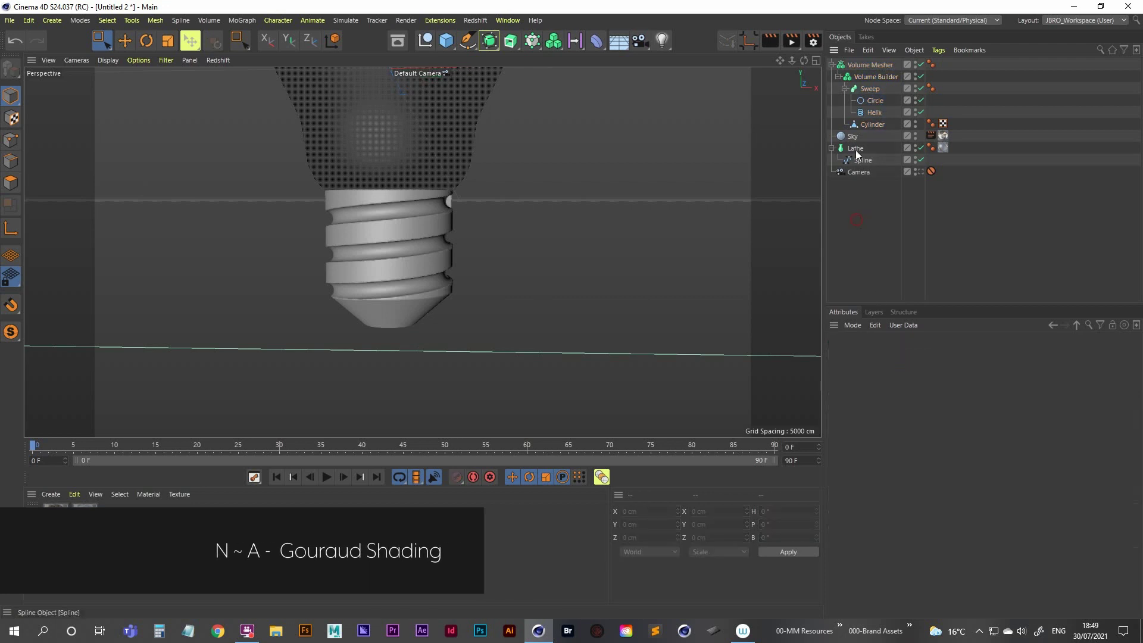
click(870, 77)
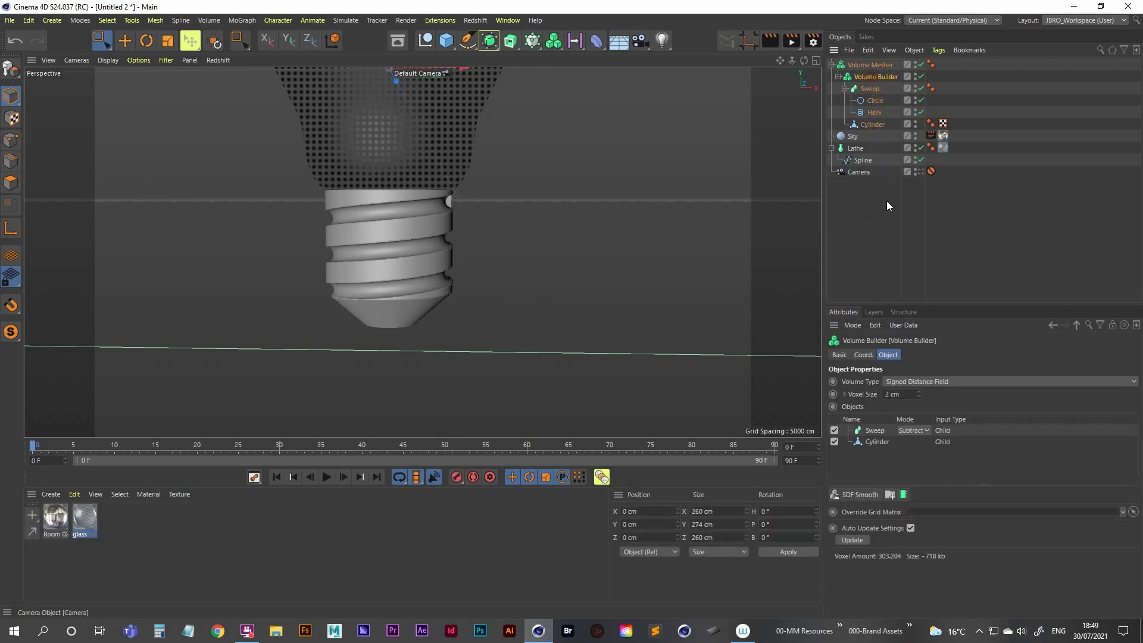
click(863, 495)
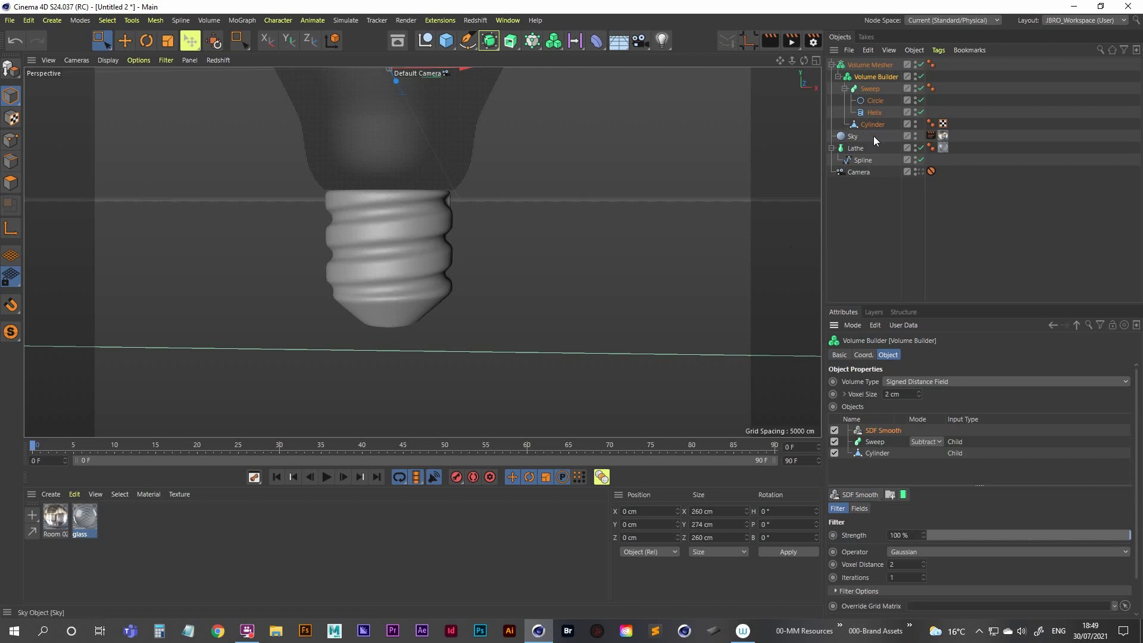
scroll(505, 222, up, 6)
mouse_move(435, 231)
alt+mouse_down()
mouse_move(310, 246)
mouse_move(466, 248)
mouse_move(483, 219)
alt+mouse_up()
scroll(416, 250, down, 3)
scroll(393, 254, down, 2)
alt+drag(395, 255, 431, 251)
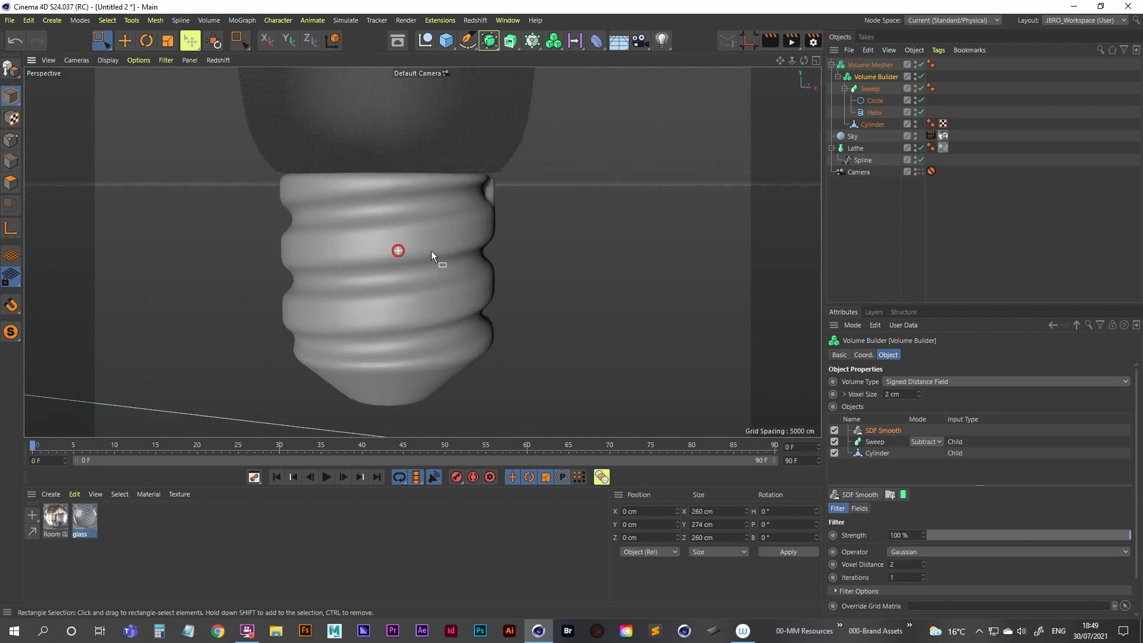
Increase the Helix's end angle to about 1126°, keeping its end radius at 127.059 cm
click(874, 112)
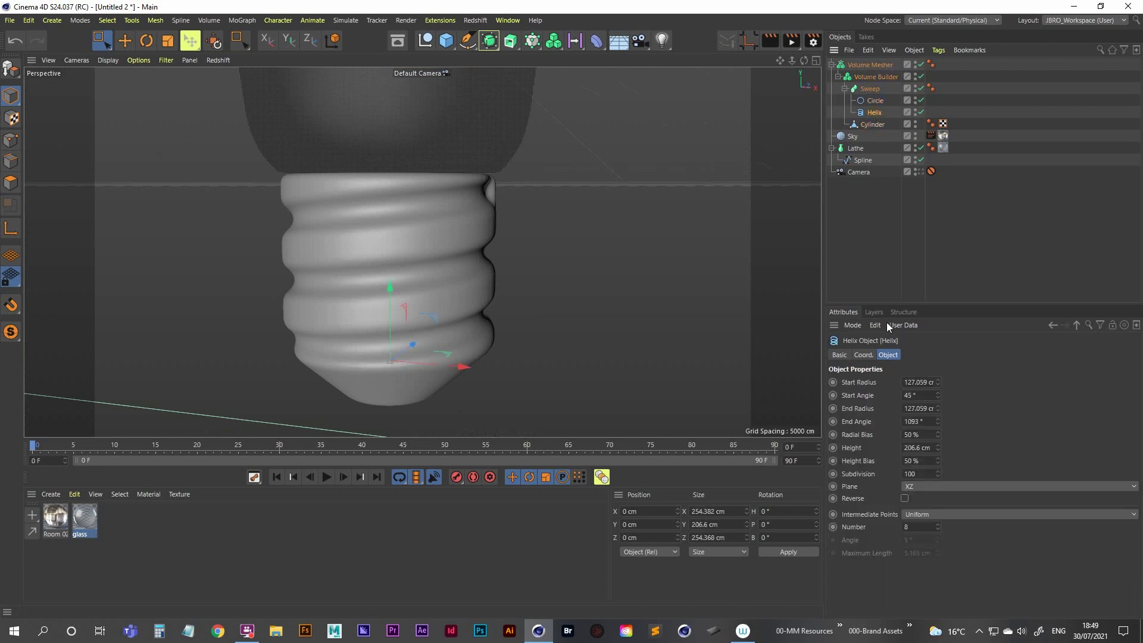
drag(937, 409, 936, 399)
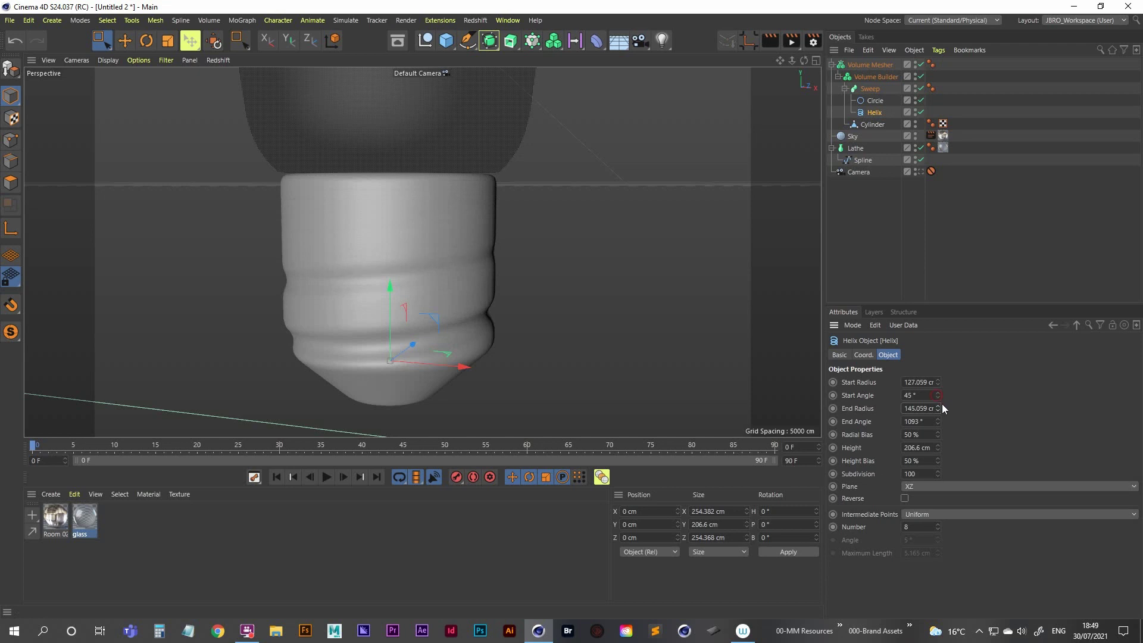
key(ctrl+z)
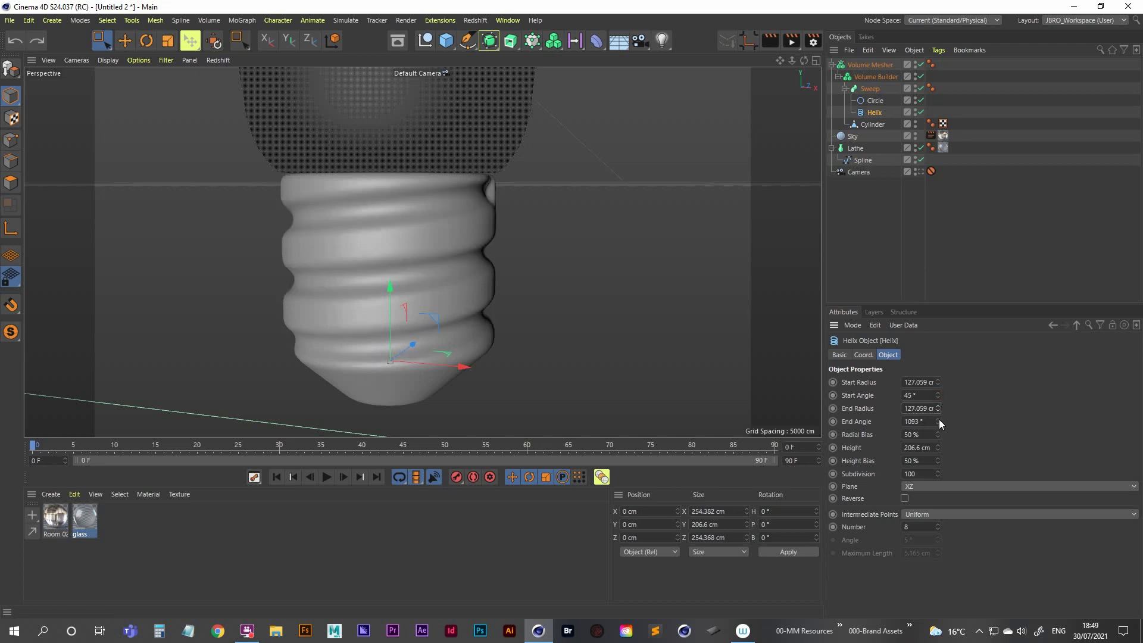
click(938, 420)
drag(938, 409, 936, 399)
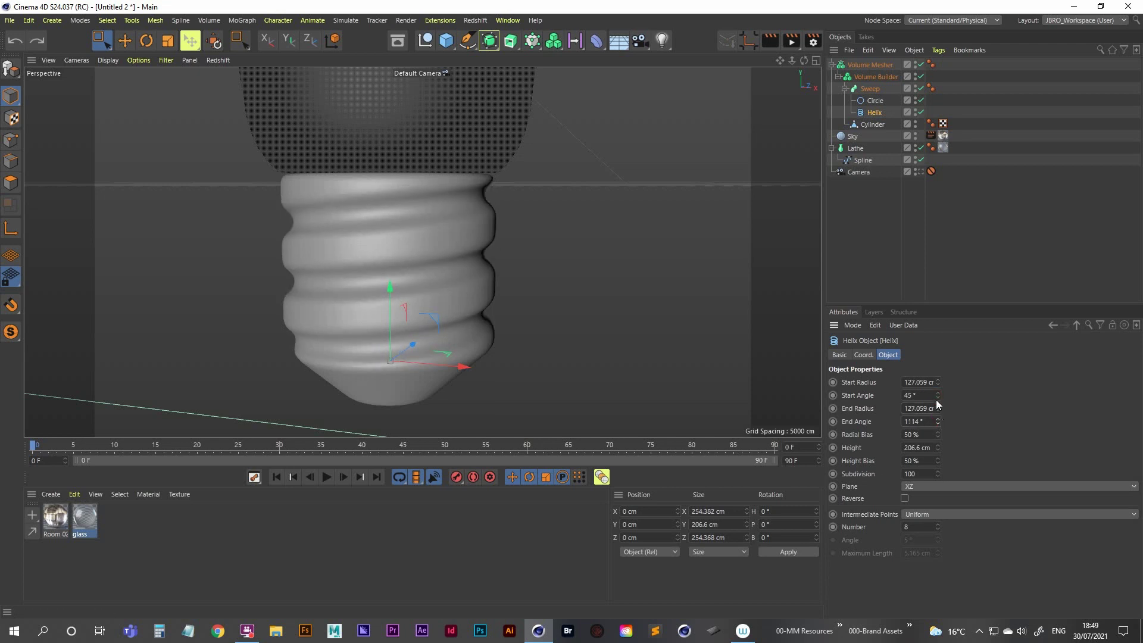
Inspect the groove's upper end around the base and extend the Helix's end angle to about 1213°
alt+drag(302, 275, 444, 235)
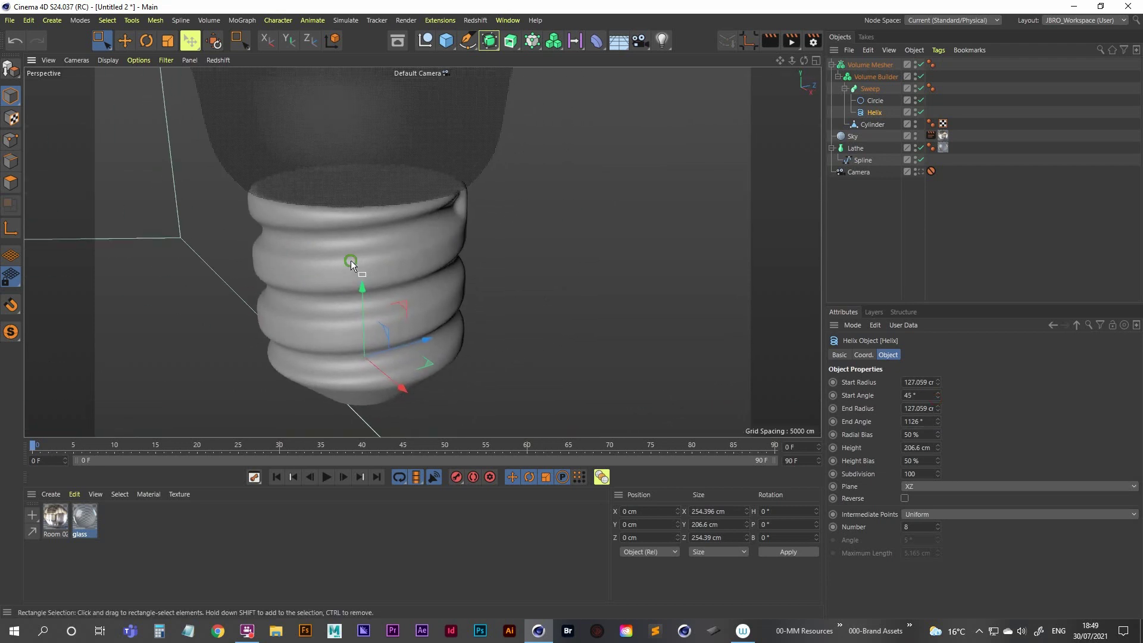
alt+drag(351, 259, 561, 331)
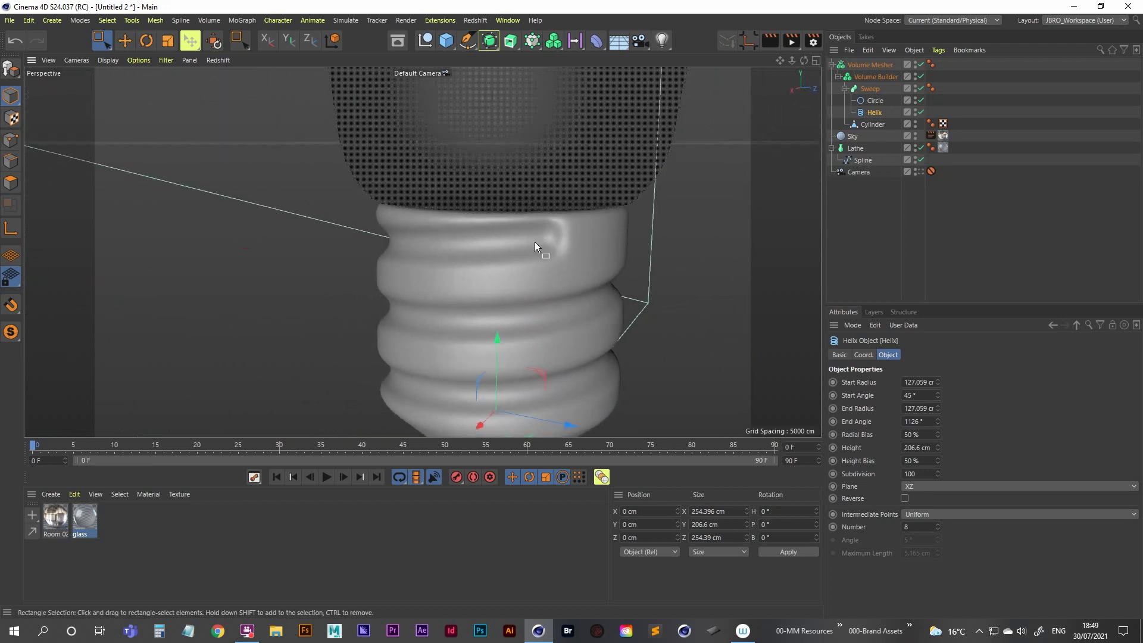
scroll(535, 242, down, 10)
scroll(427, 323, up, 3)
scroll(470, 258, up, 4)
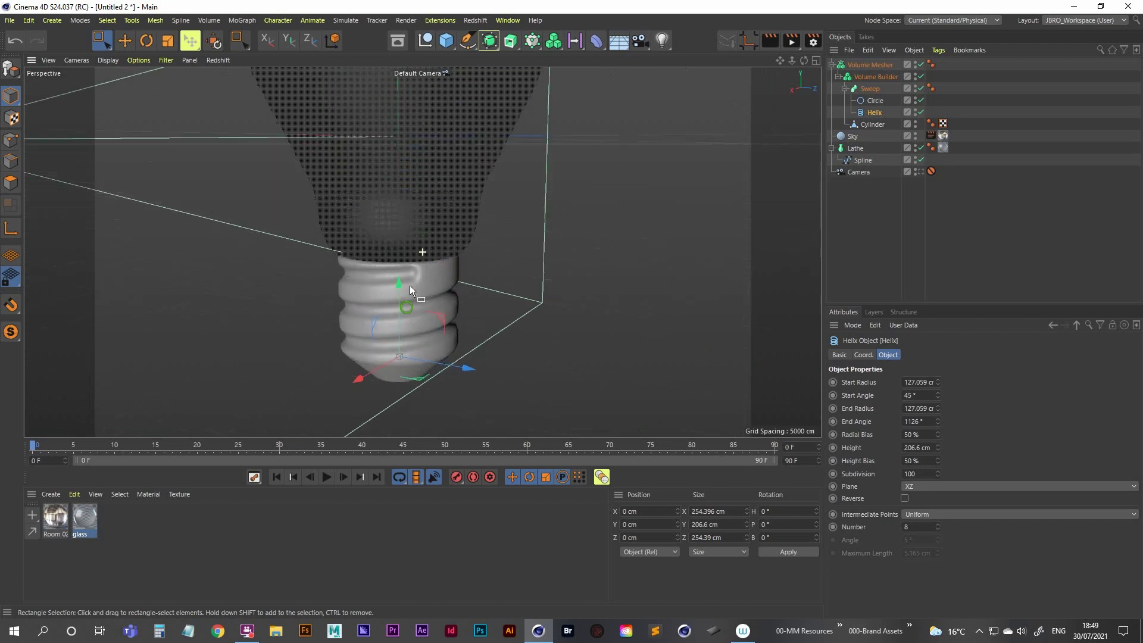
alt+drag(410, 285, 428, 241)
scroll(428, 241, up, 2)
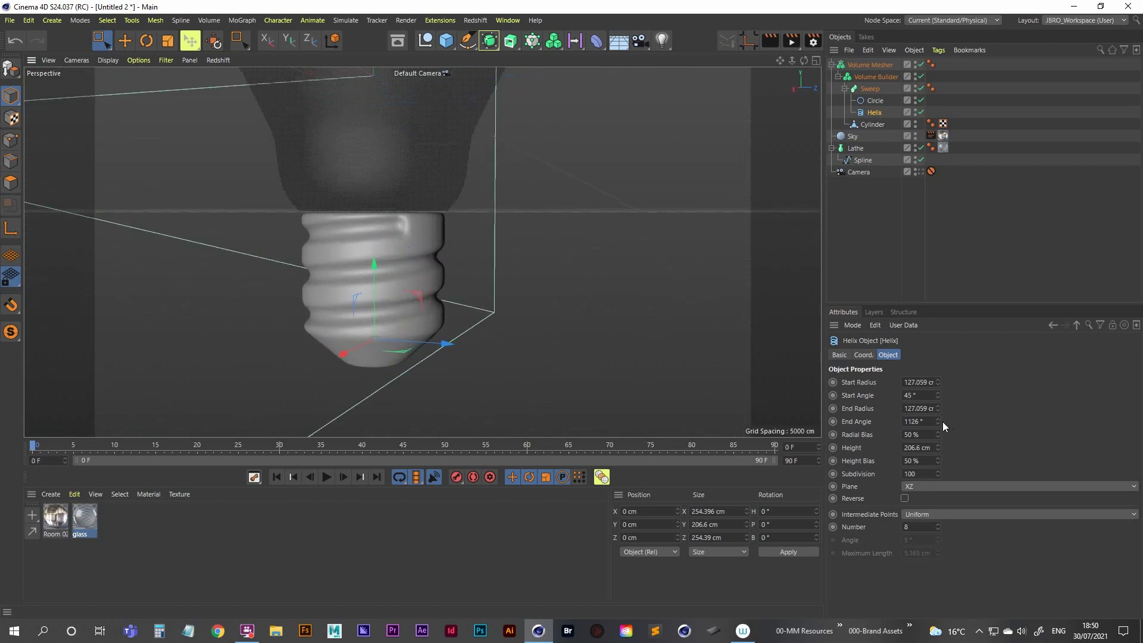
drag(938, 423, 938, 365)
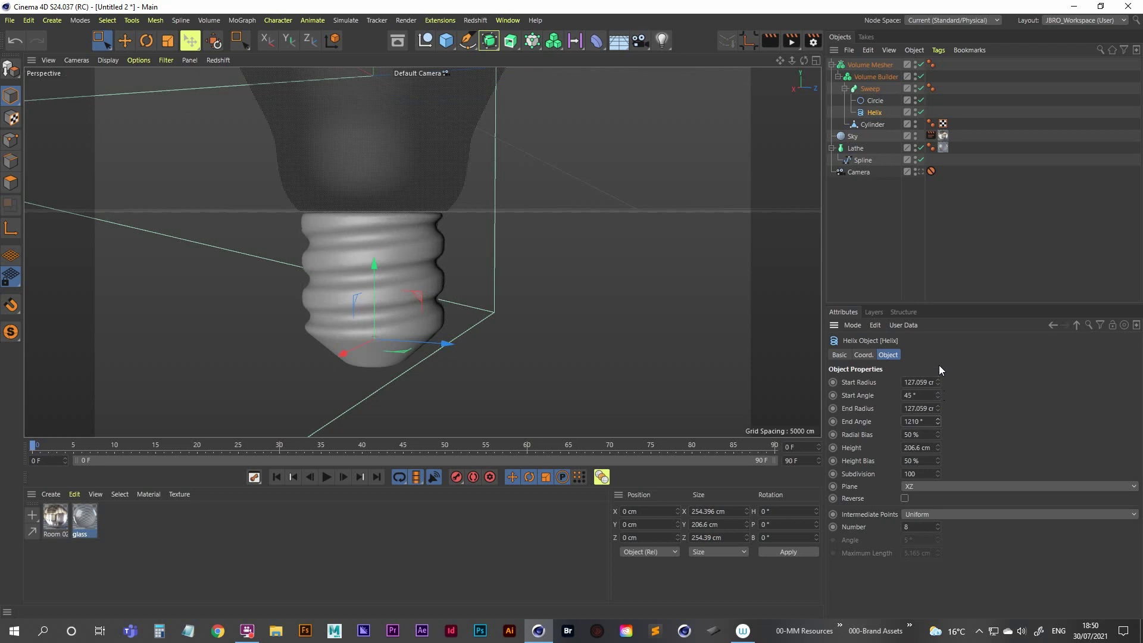
Move the Sweep up to a Y position of about -436 cm so the groove runs past the base's top edge
alt+drag(395, 247, 216, 253)
click(870, 89)
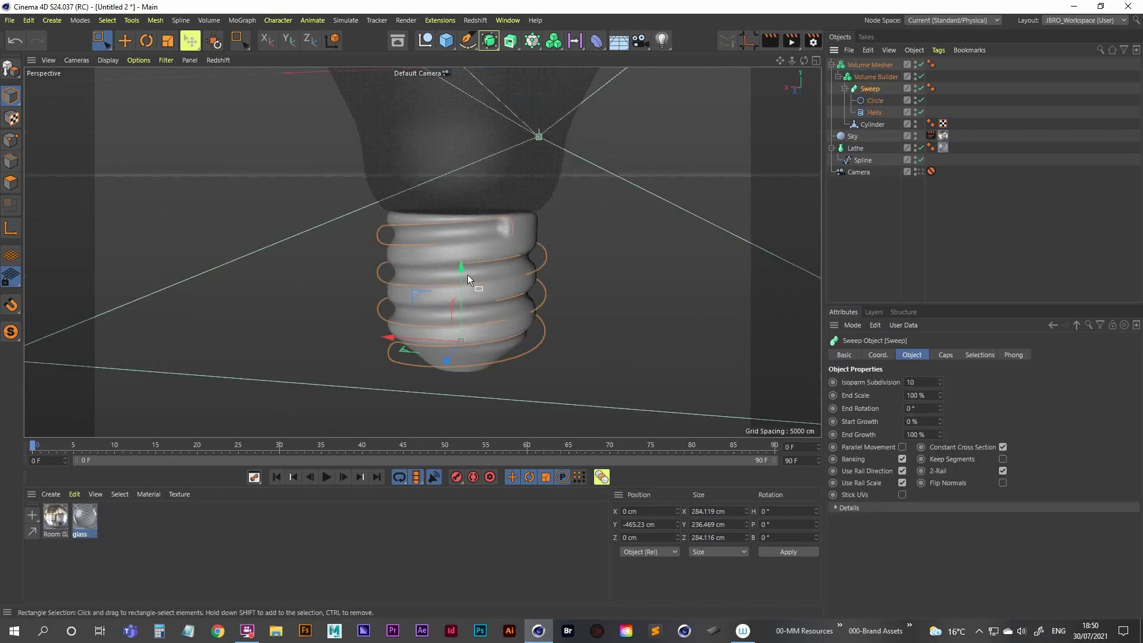
drag(461, 269, 364, 321)
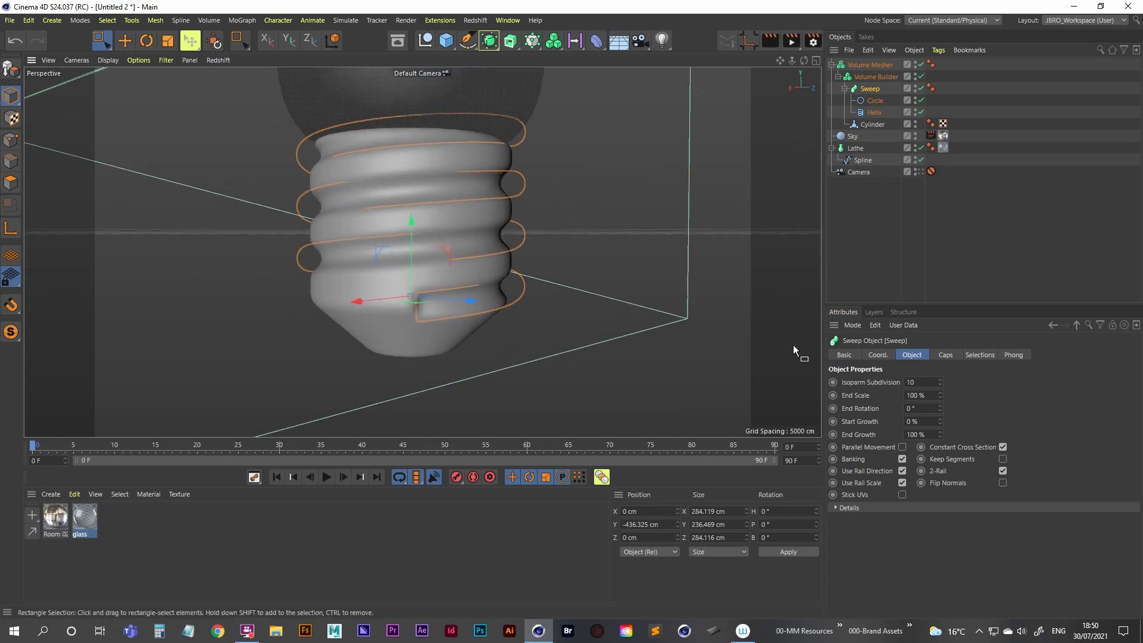
Increase the Helix's height to about 235.6 cm to space out the thread turns
click(873, 111)
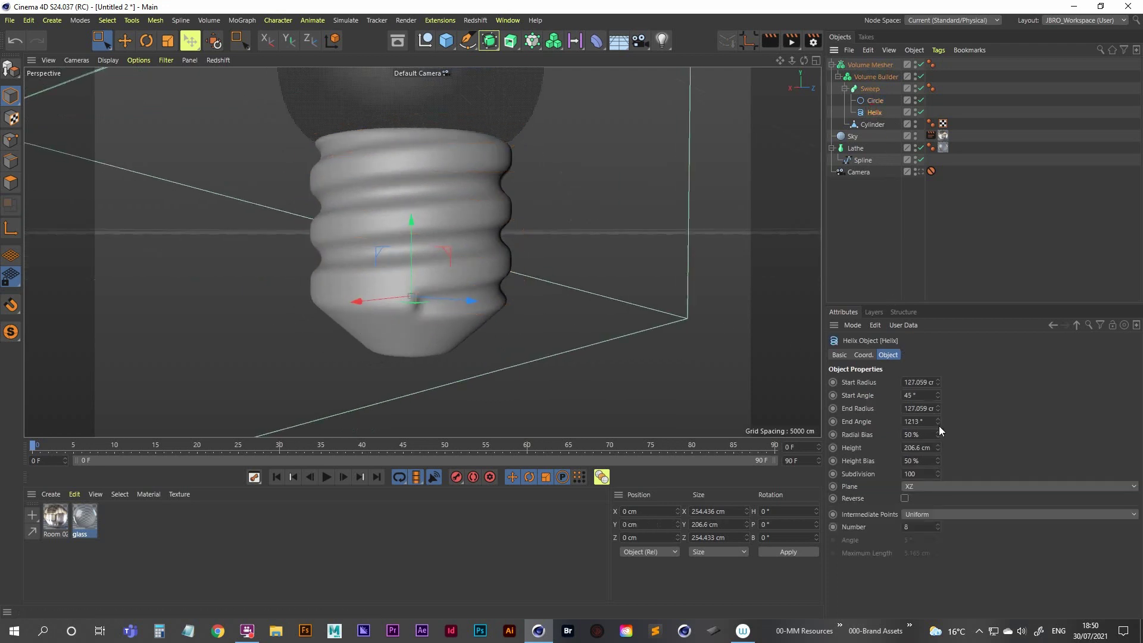
drag(939, 449, 940, 431)
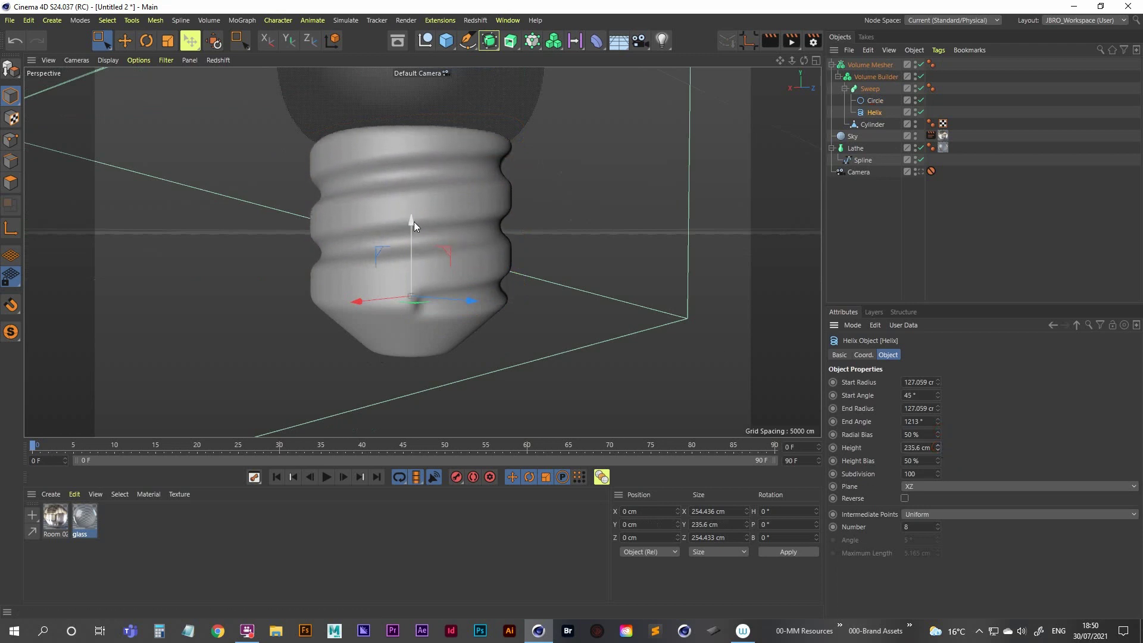
Move the Sweep down to a Y position of about -447 cm and return to the scene camera's view
drag(412, 228, 476, 232)
click(870, 89)
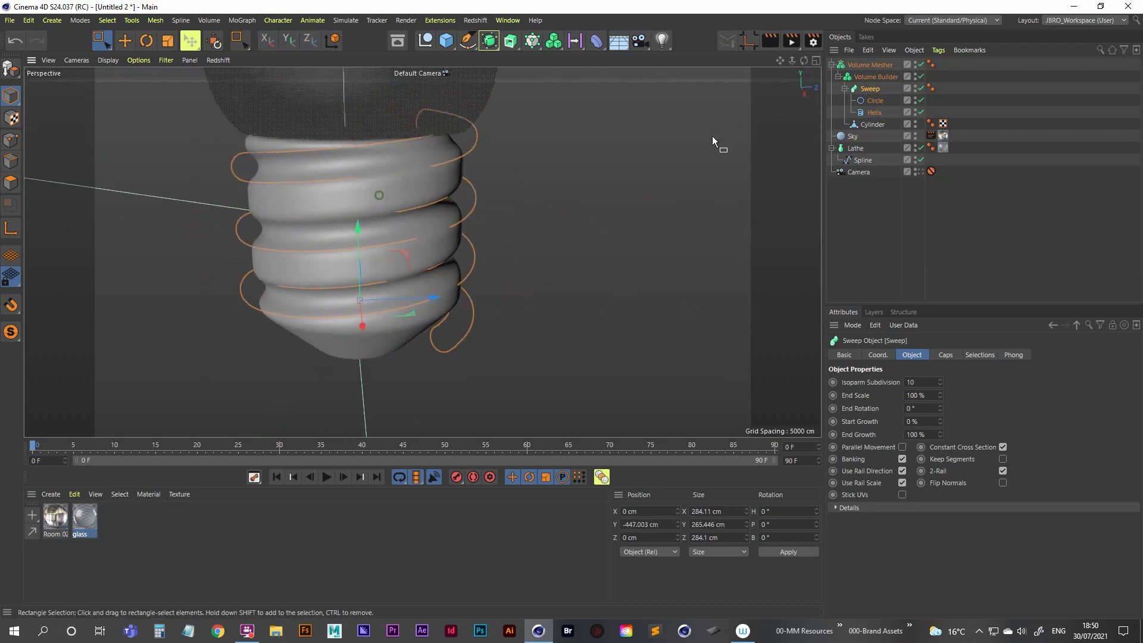
click(919, 171)
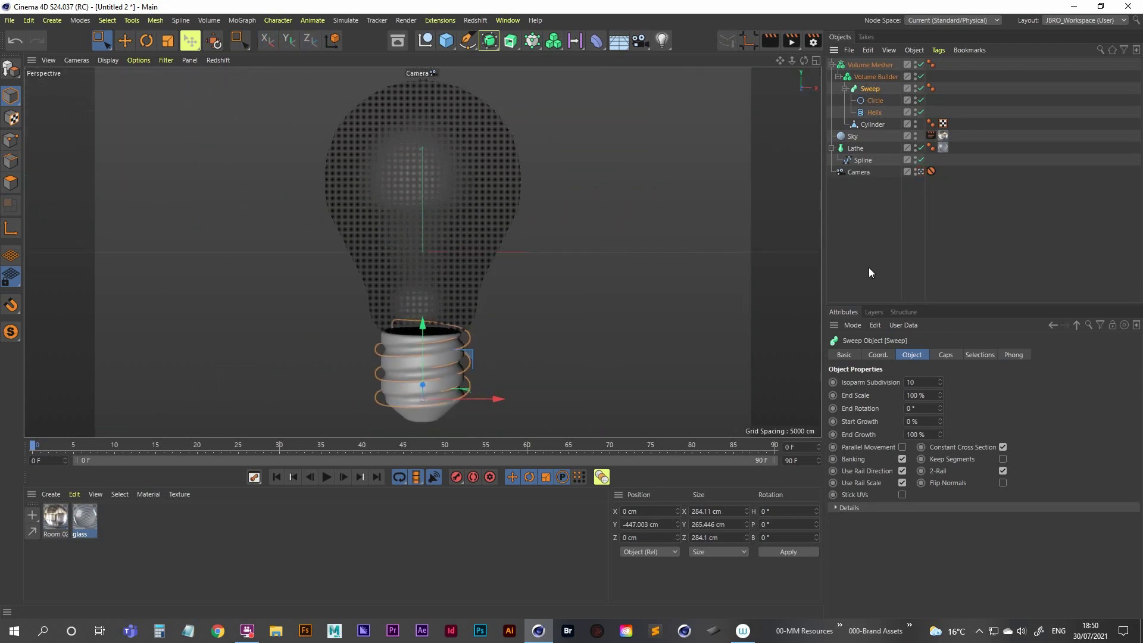
Render the bulb to the Picture Viewer to check the grooved base, and dismiss the render
click(829, 241)
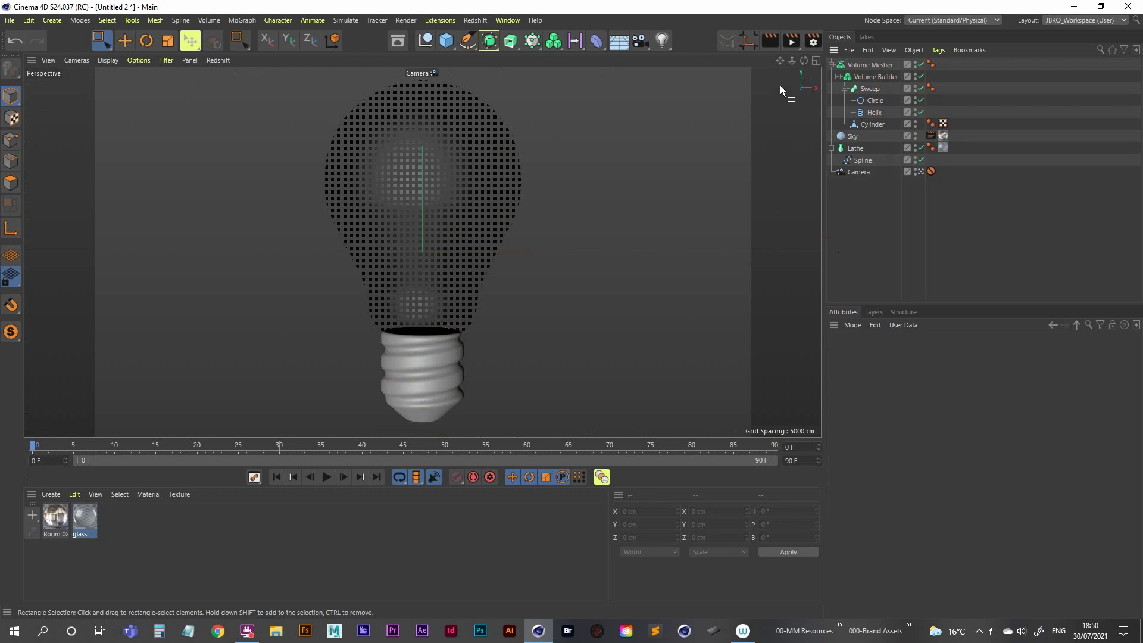
click(796, 41)
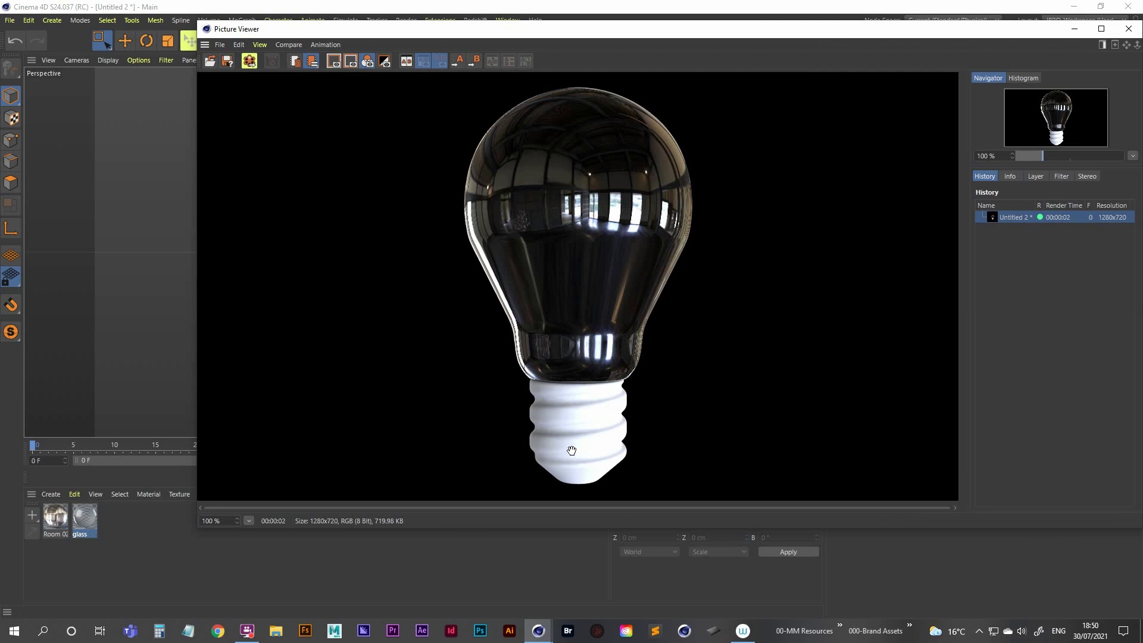
click(1128, 29)
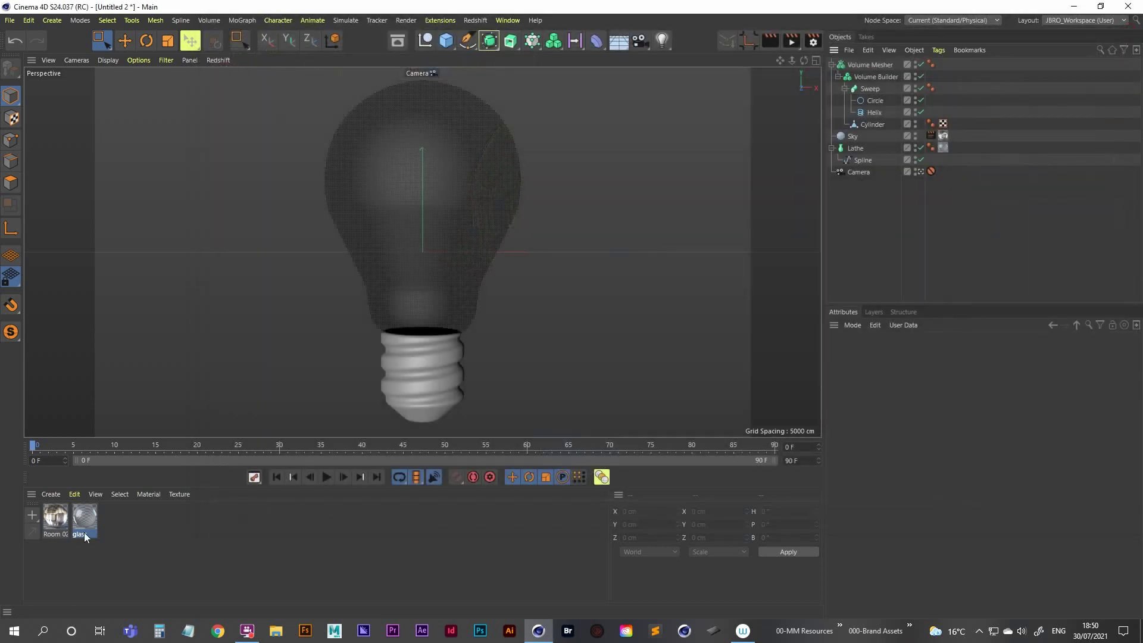
Create a new material and apply it to the Volume Mesher
drag(30, 514, 228, 538)
double_click(144, 540)
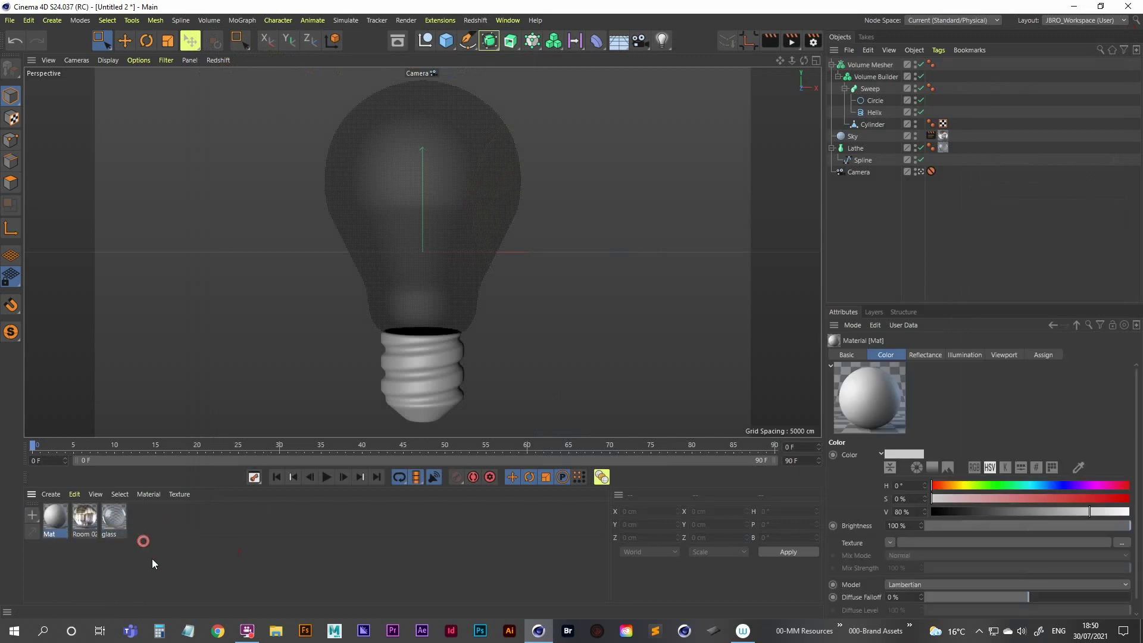
click(50, 520)
drag(50, 520, 870, 65)
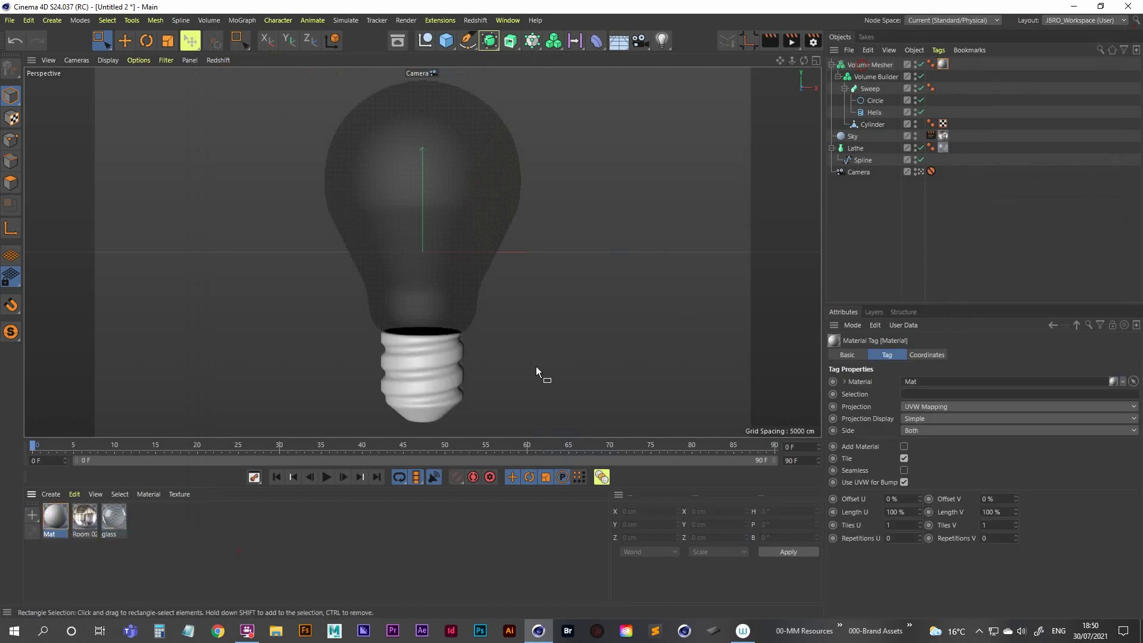
In the base material's Reflectance, disable the Default Specular layer and add a GGX layer
double_click(56, 531)
drag(287, 179, 852, 67)
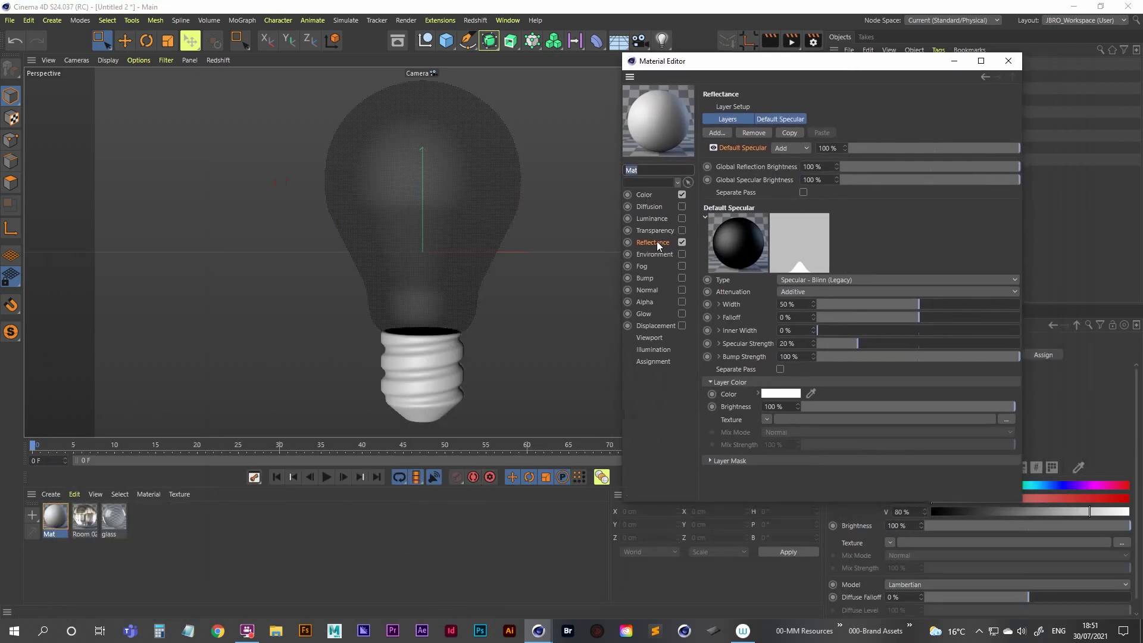
click(656, 242)
click(713, 147)
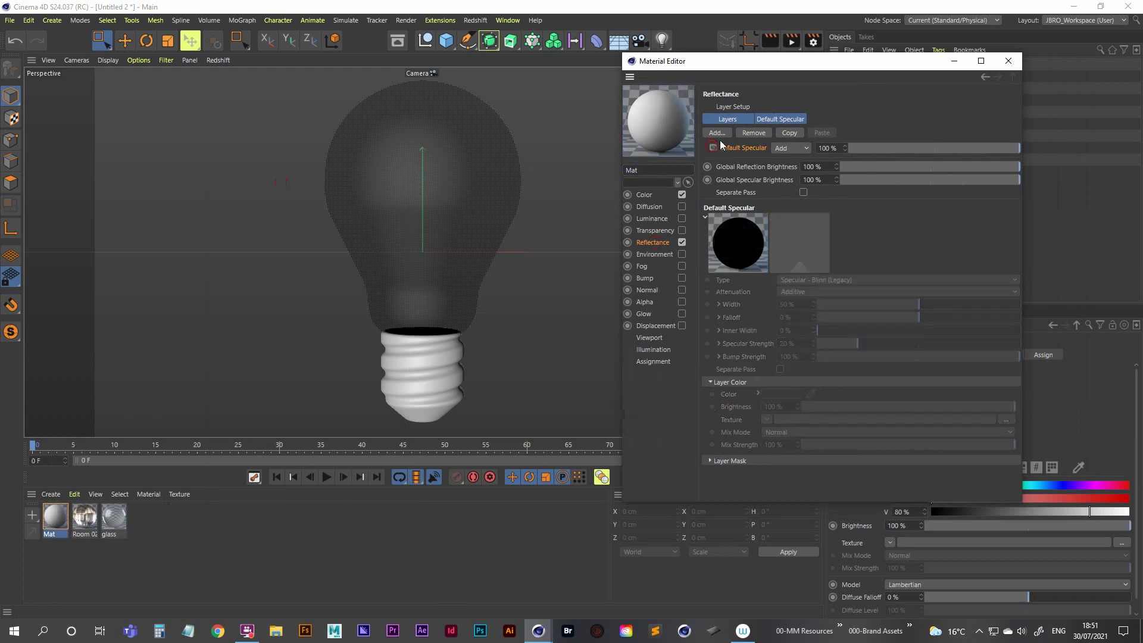
click(717, 133)
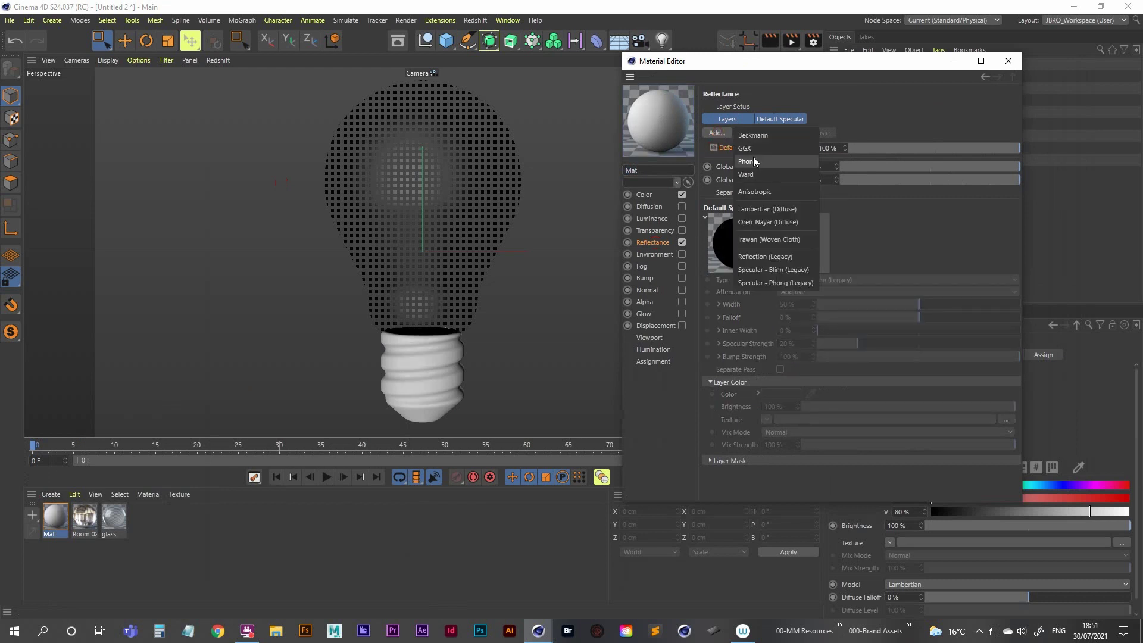
click(768, 158)
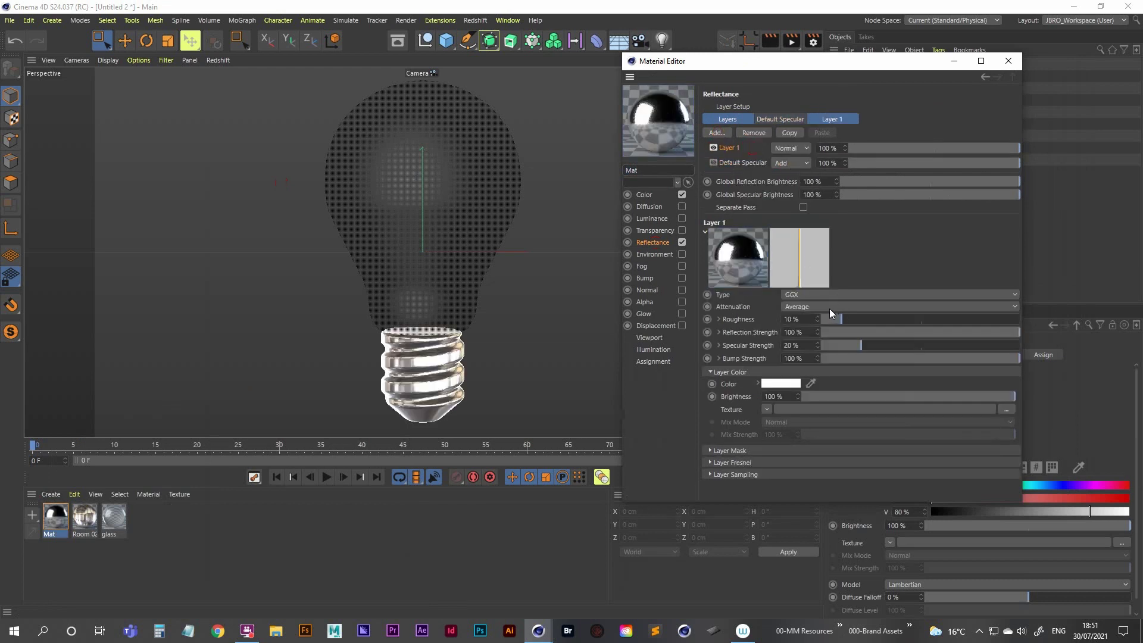
Set the GGX layer's Reflection Strength to 73% and Specular Strength to 11%, and test-render the bulb with its metal base
drag(945, 335, 951, 332)
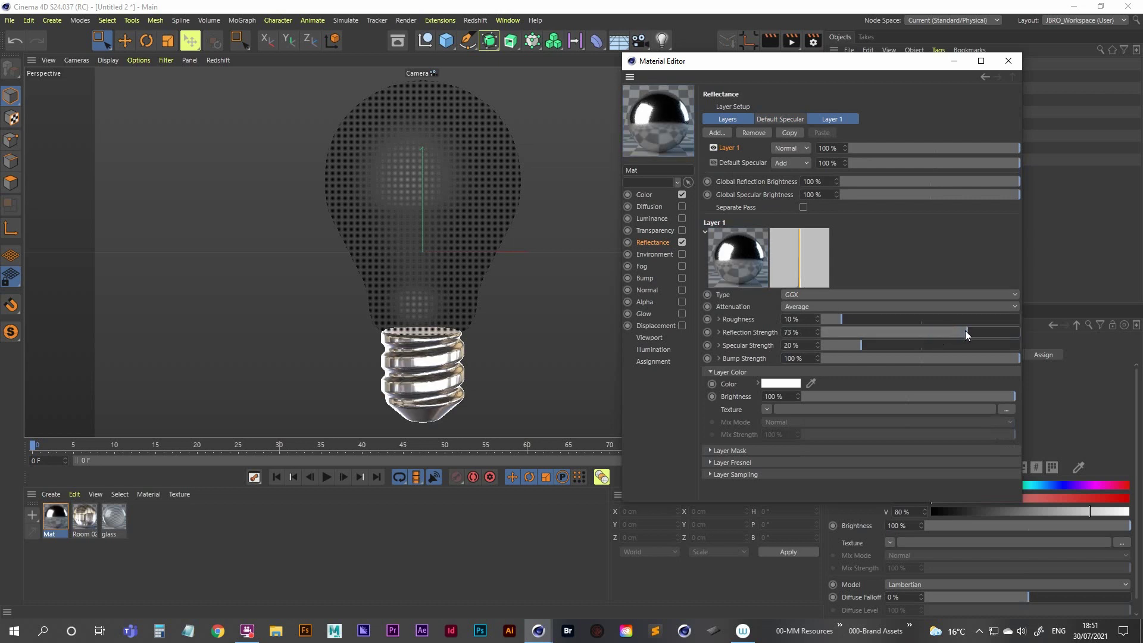
click(842, 345)
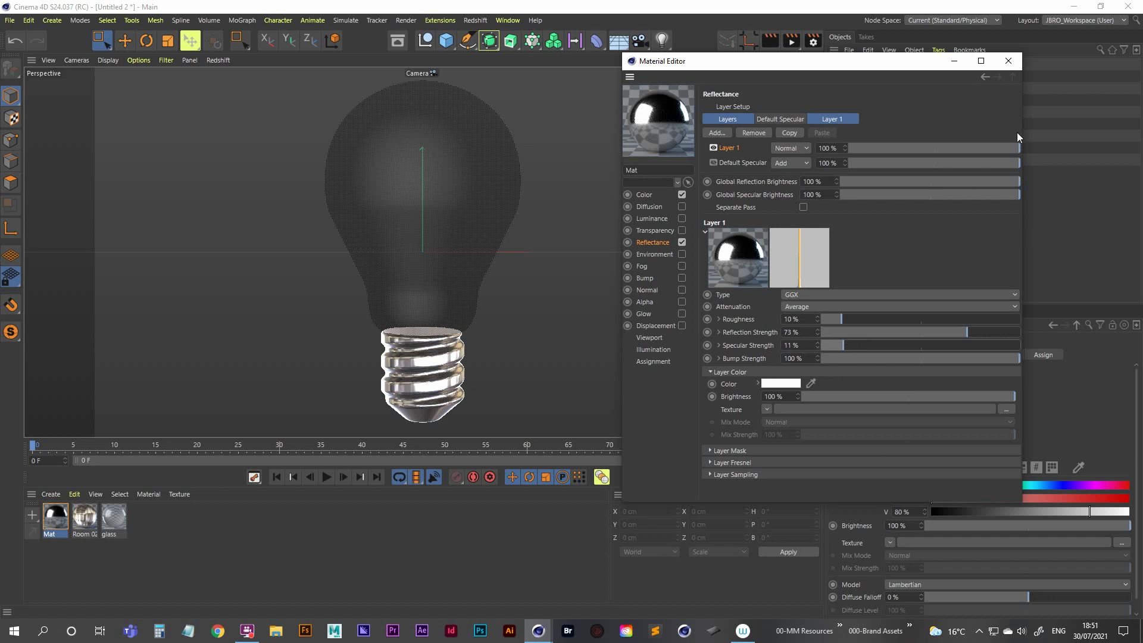
click(1008, 62)
click(792, 42)
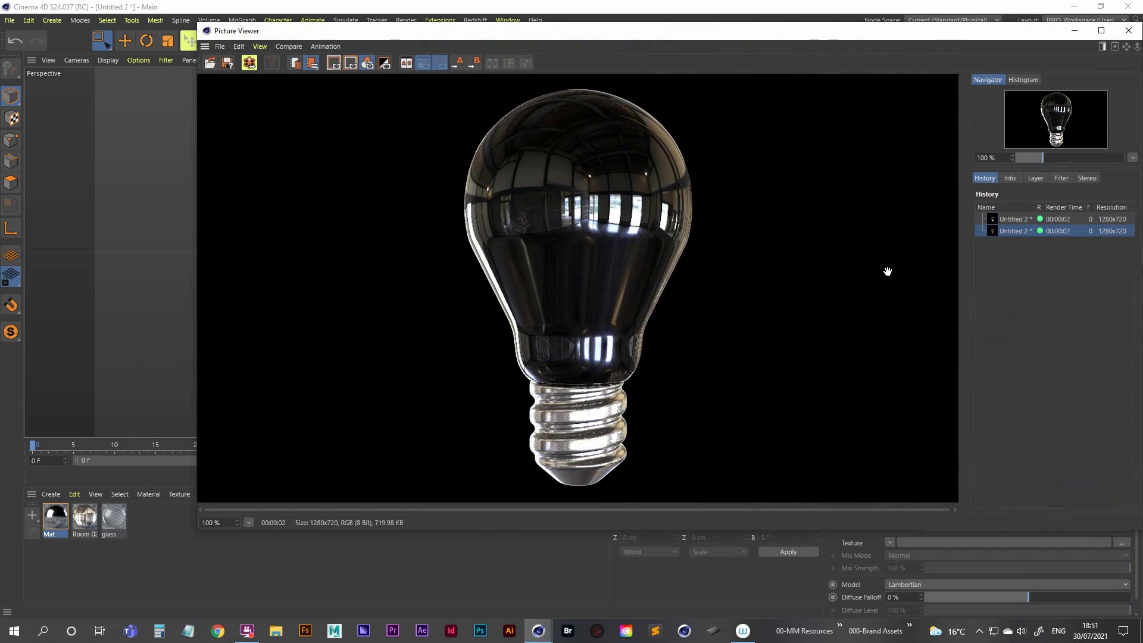
click(1074, 31)
Lower the GGX layer's Reflection Strength in the base material to 34% and render the bulb again
double_click(53, 520)
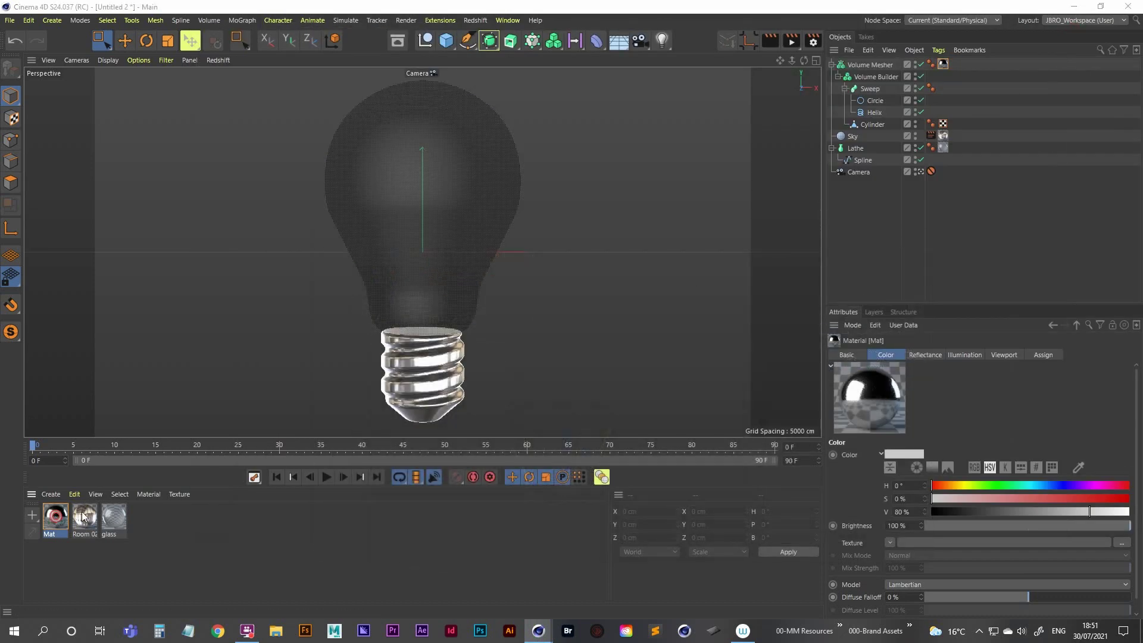
drag(280, 176, 858, 99)
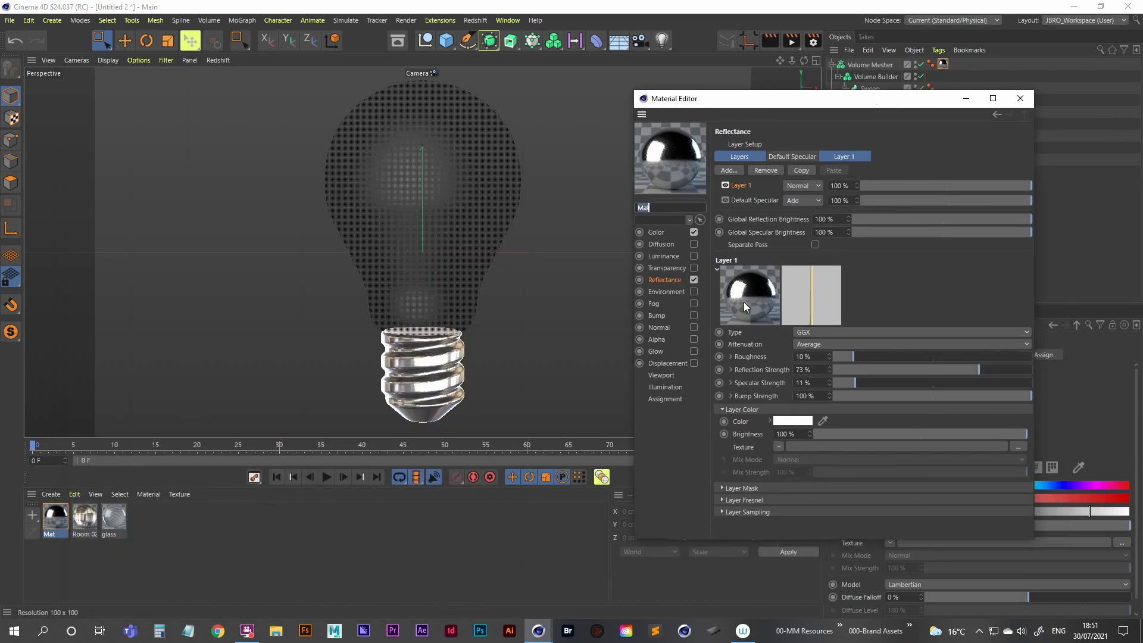
drag(942, 372, 841, 385)
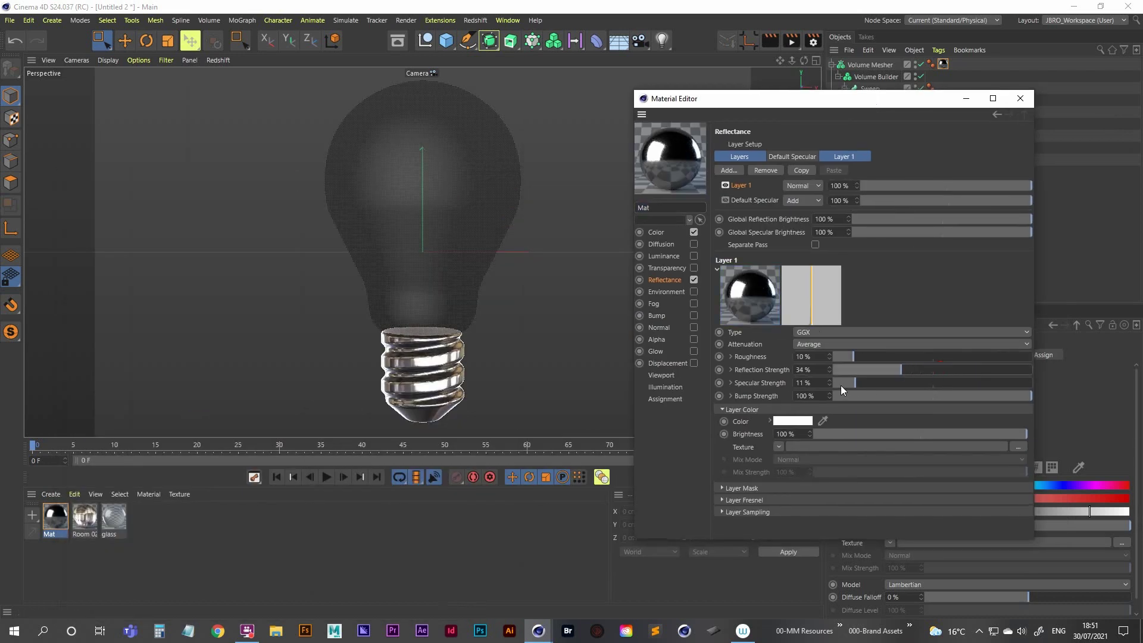
click(1022, 98)
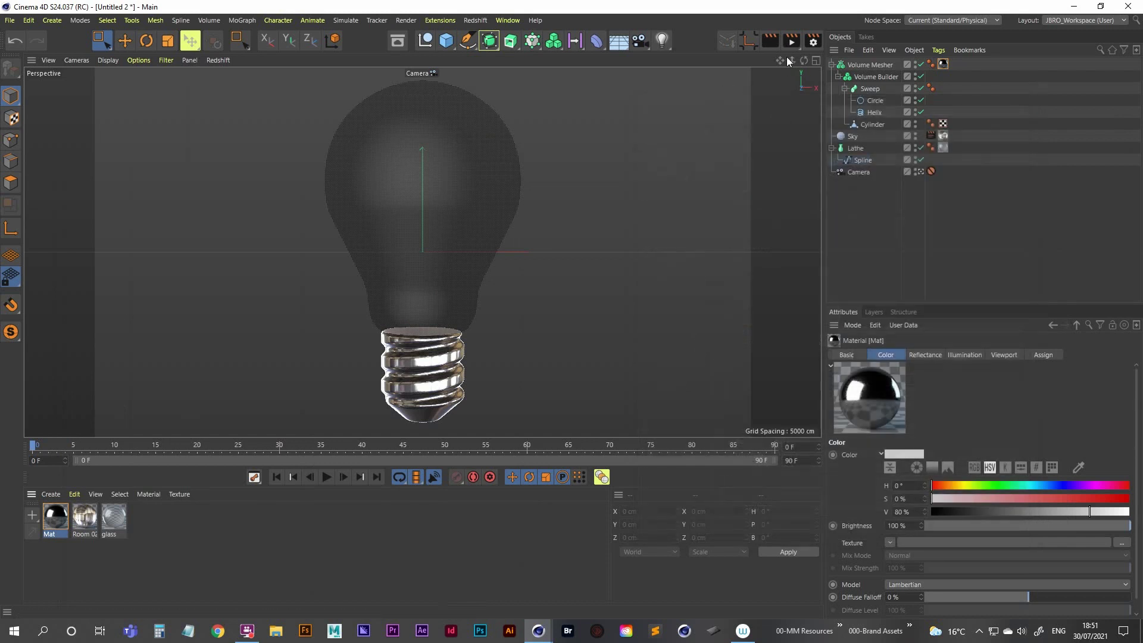
click(791, 40)
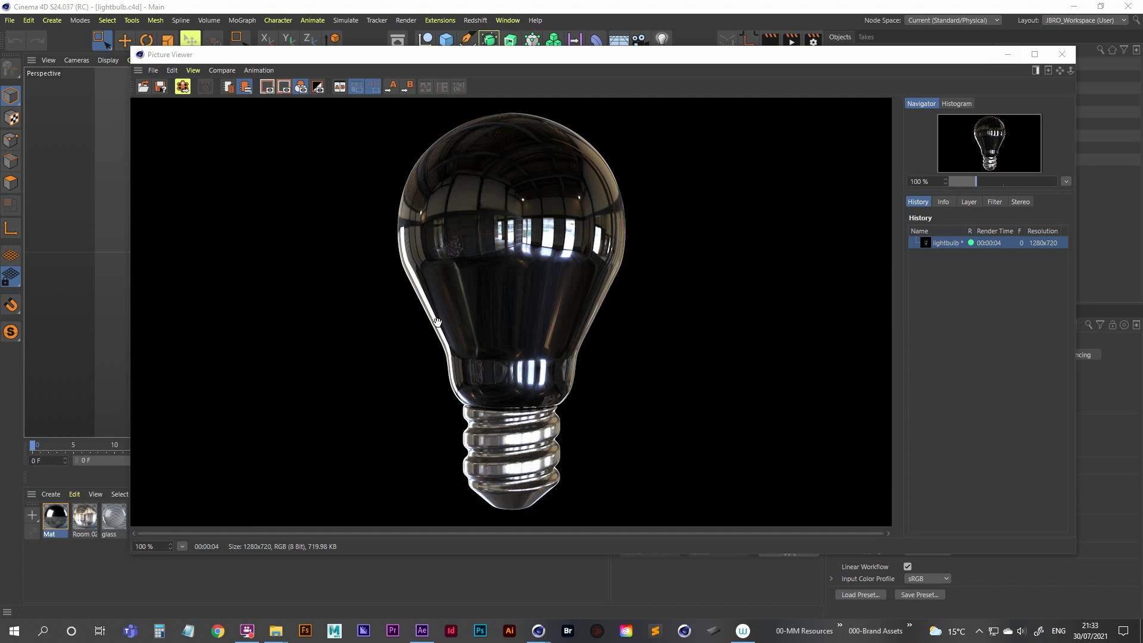
click(1008, 54)
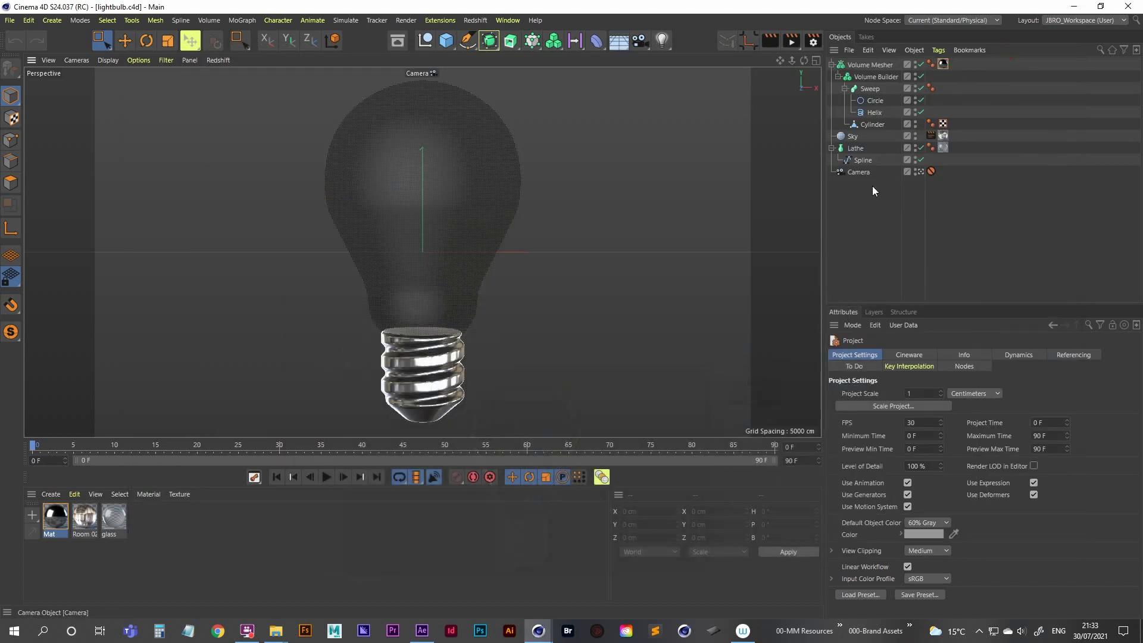
Select the glass Spline under the Lathe and hide the reference background picture in the maximized Front view
click(861, 160)
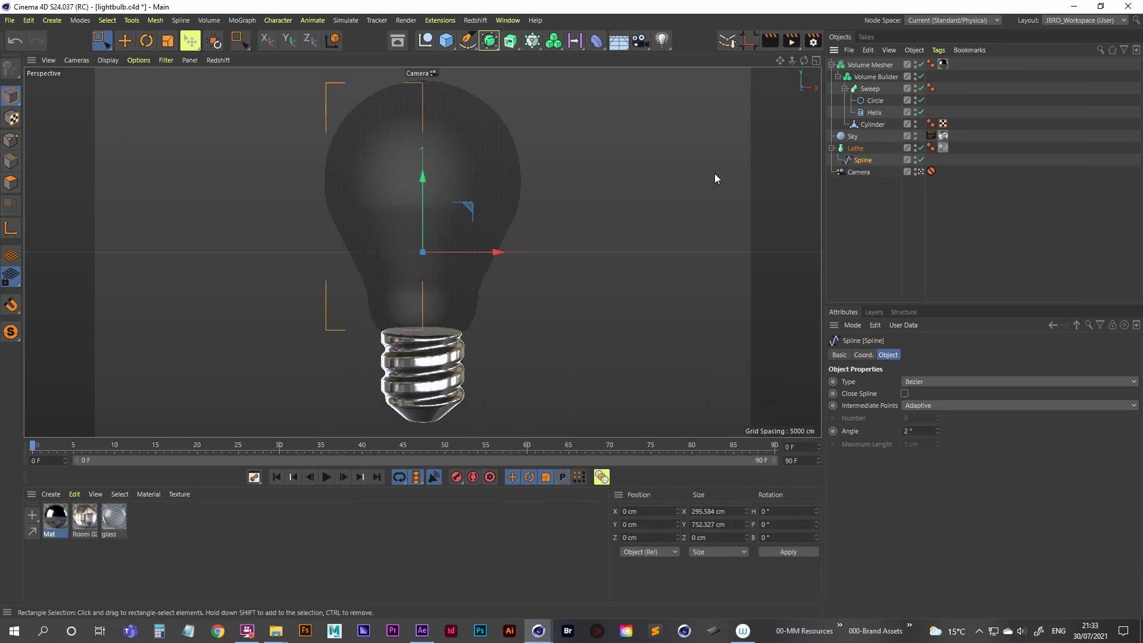
middle_click(514, 305)
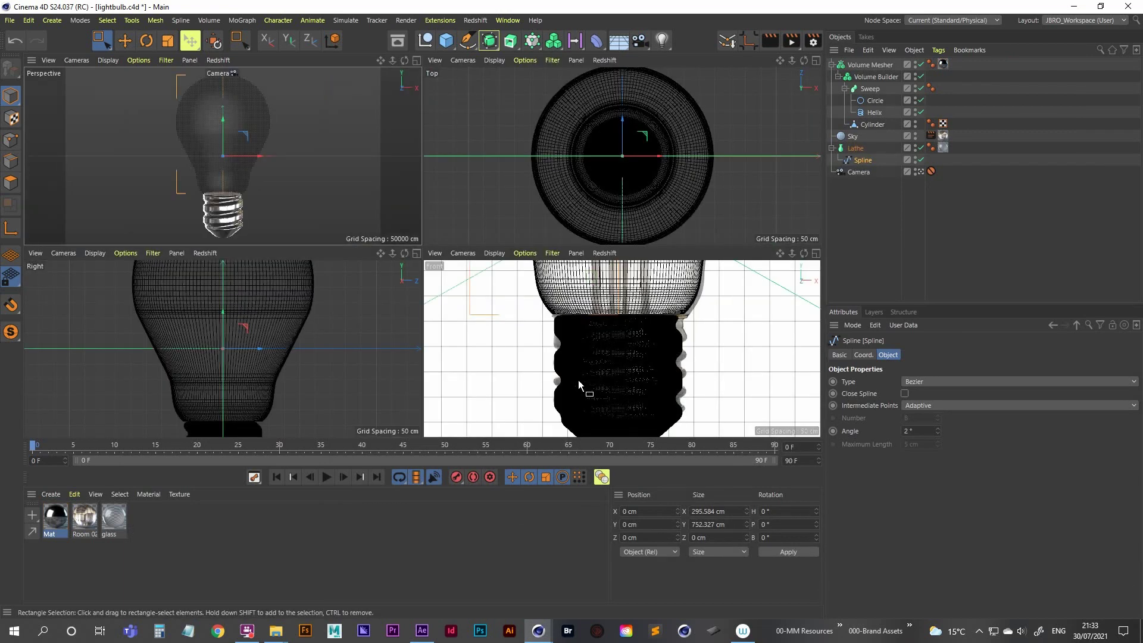
middle_click(577, 379)
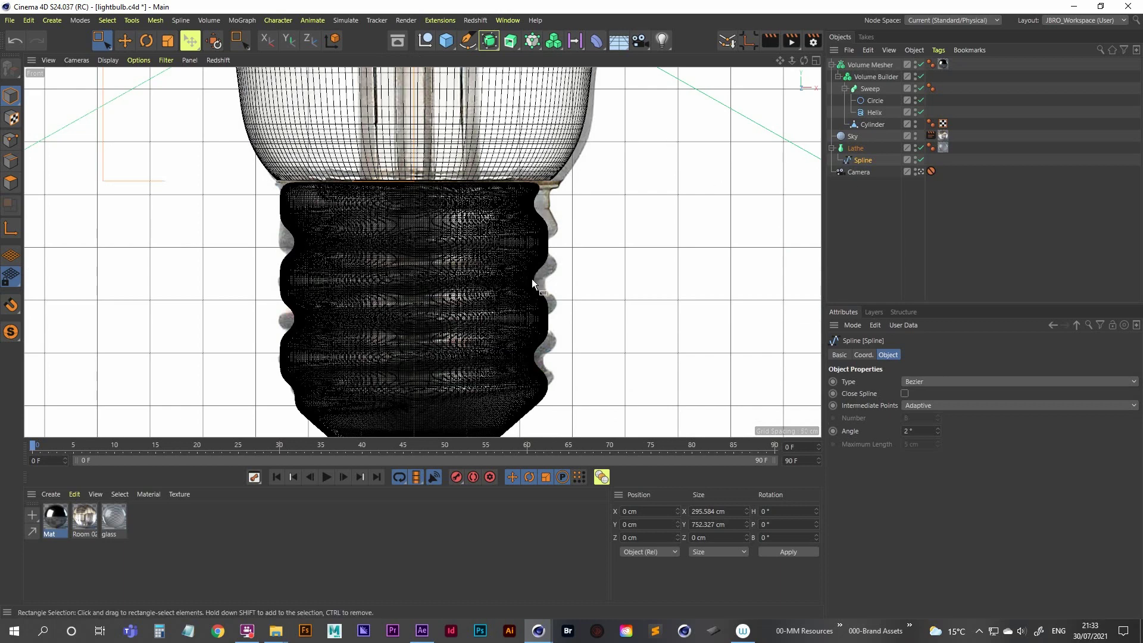
key(shift+v)
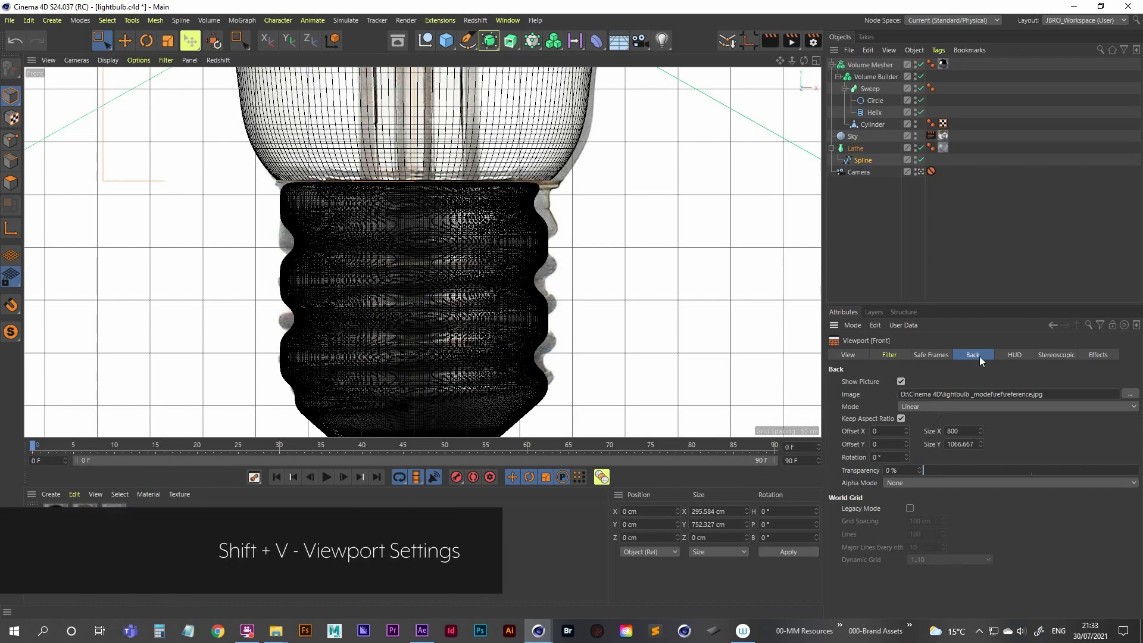
click(901, 381)
scroll(424, 153, down, 8)
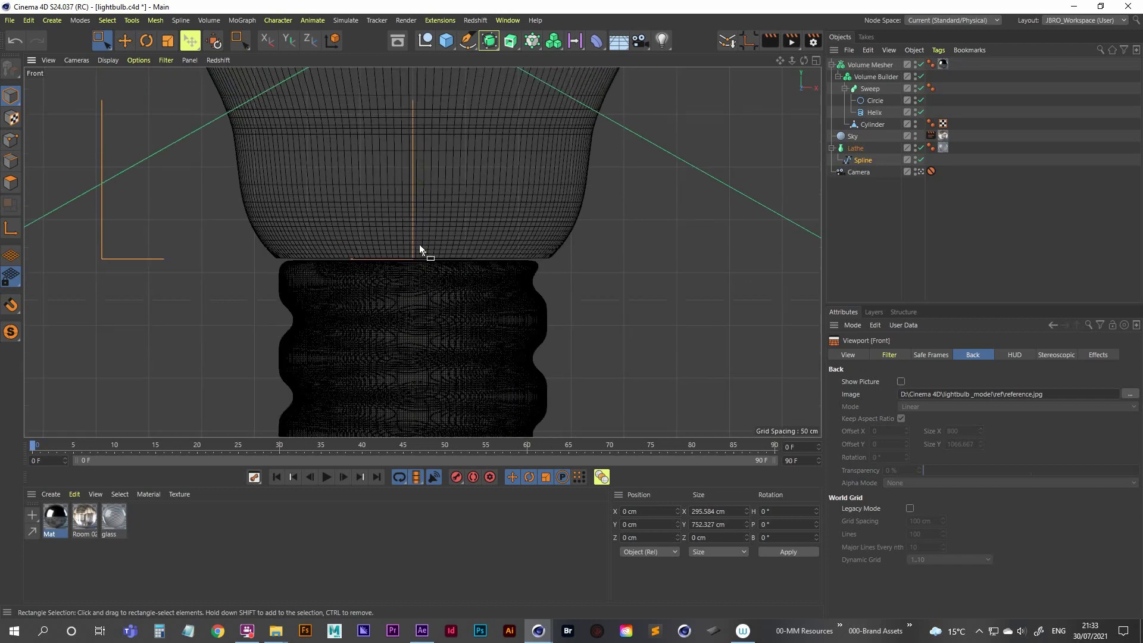
scroll(393, 276, up, 5)
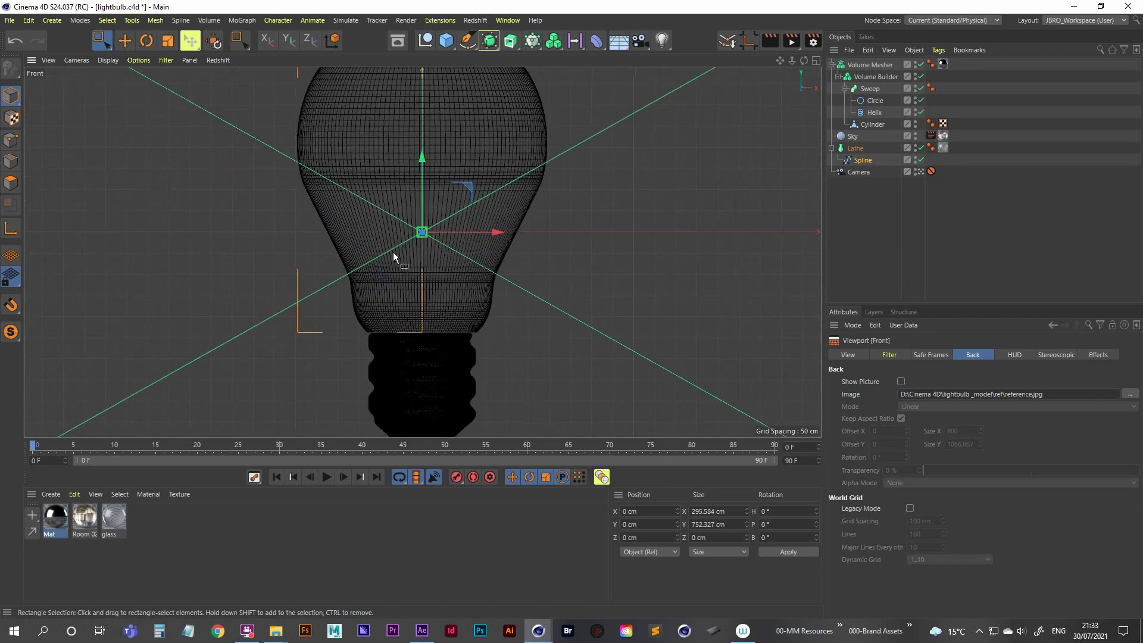
Switch to point editing and use Rectangle Selection to pick the glass Spline's shoulder point and its neck point
click(102, 45)
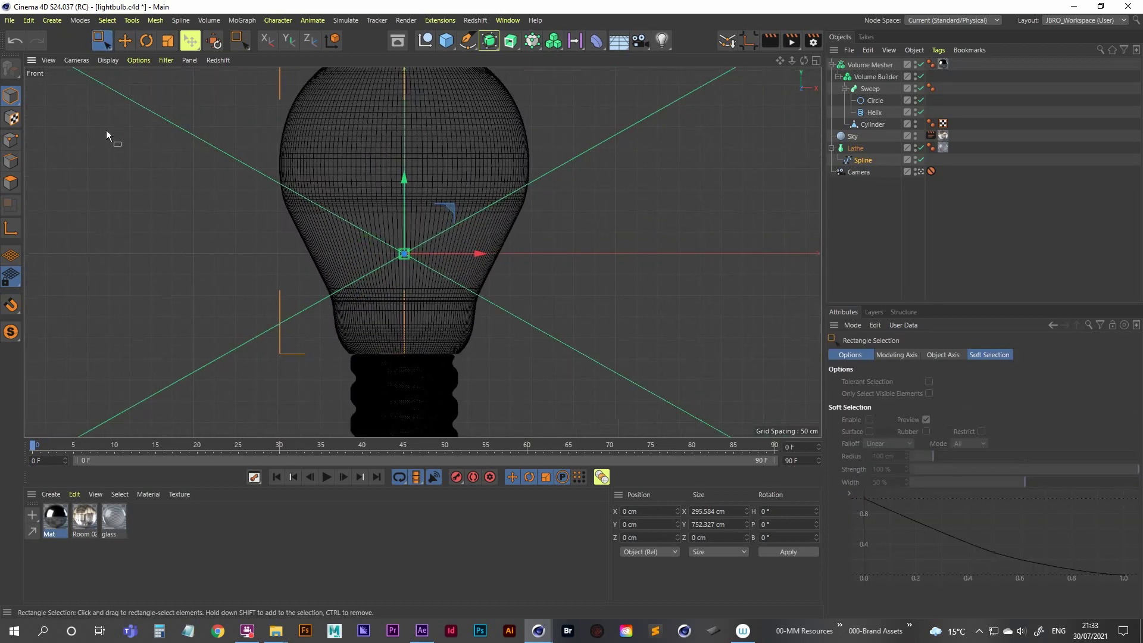
click(12, 141)
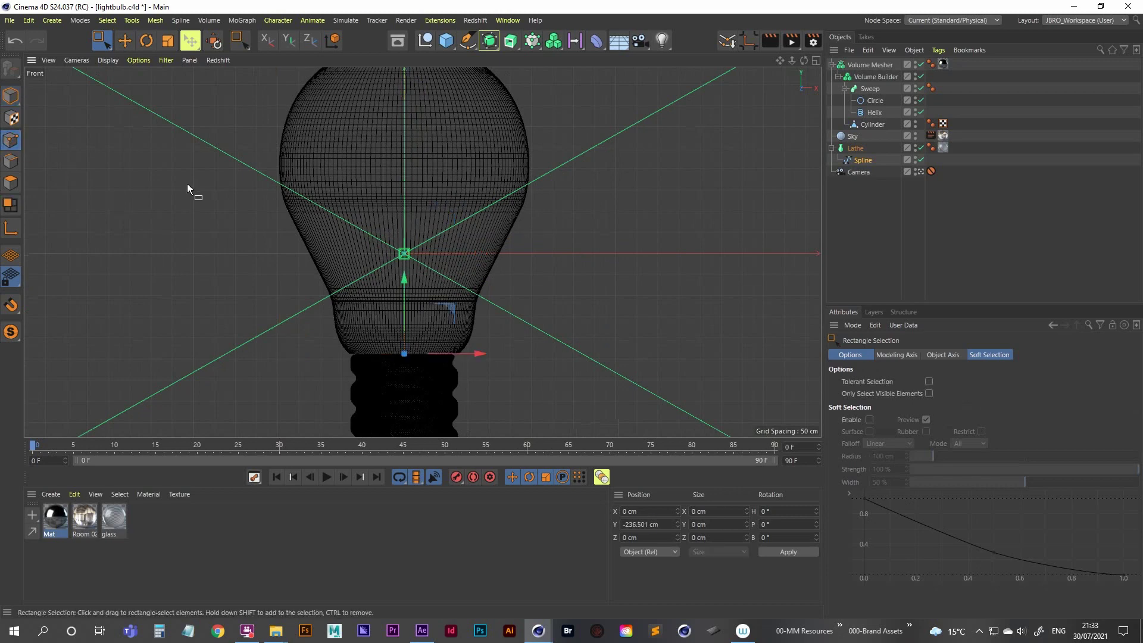
drag(204, 196, 362, 253)
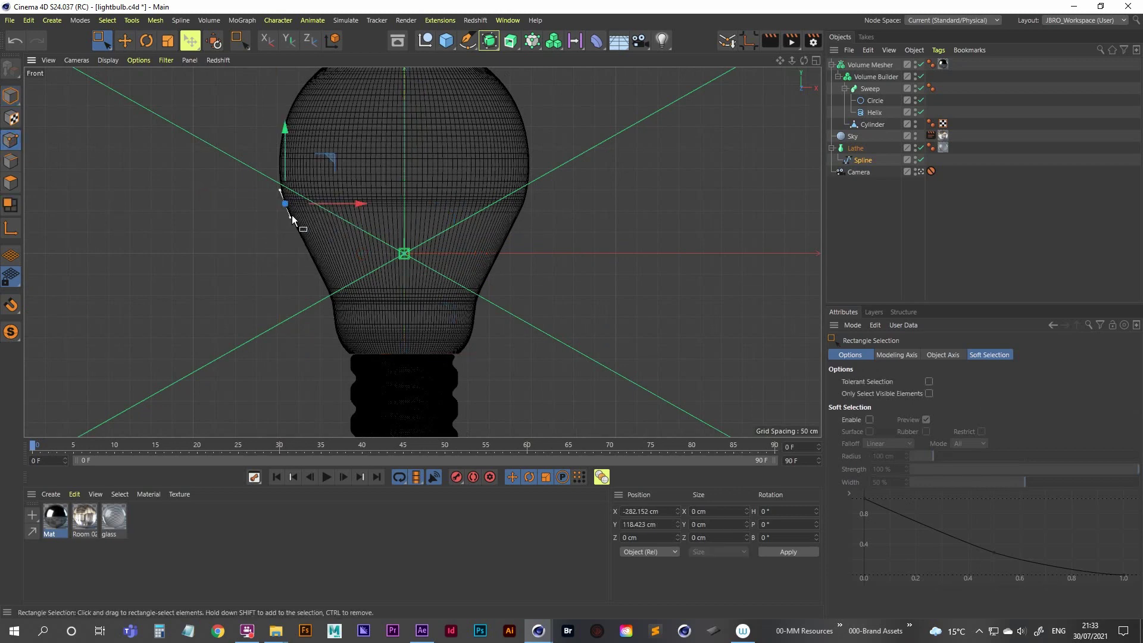
scroll(292, 218, up, 3)
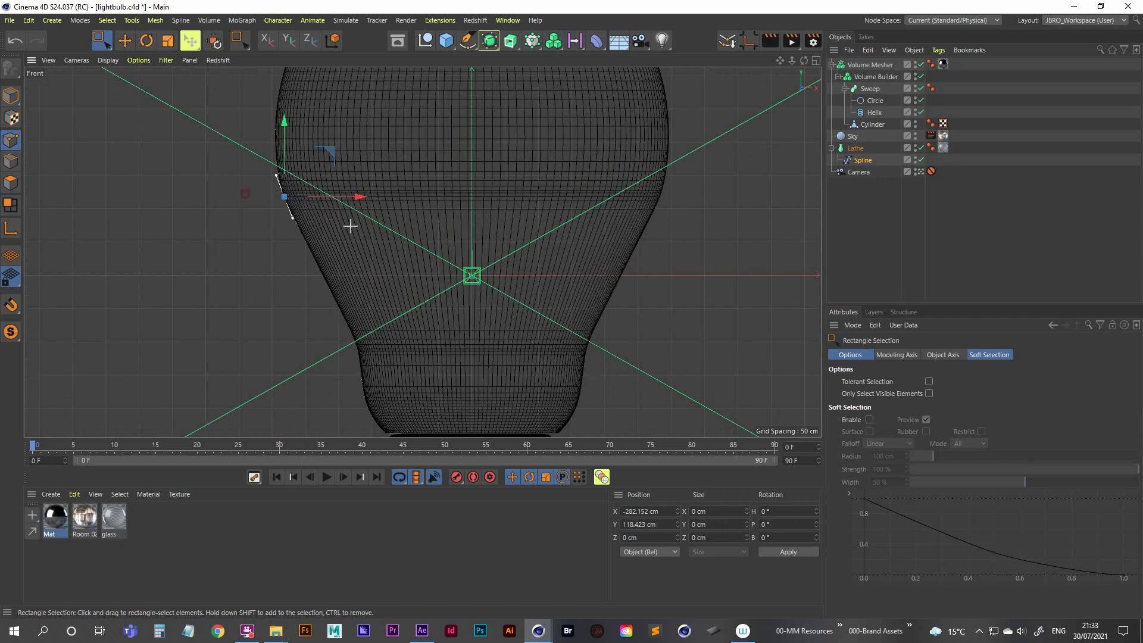
scroll(353, 294, down, 4)
drag(314, 262, 400, 312)
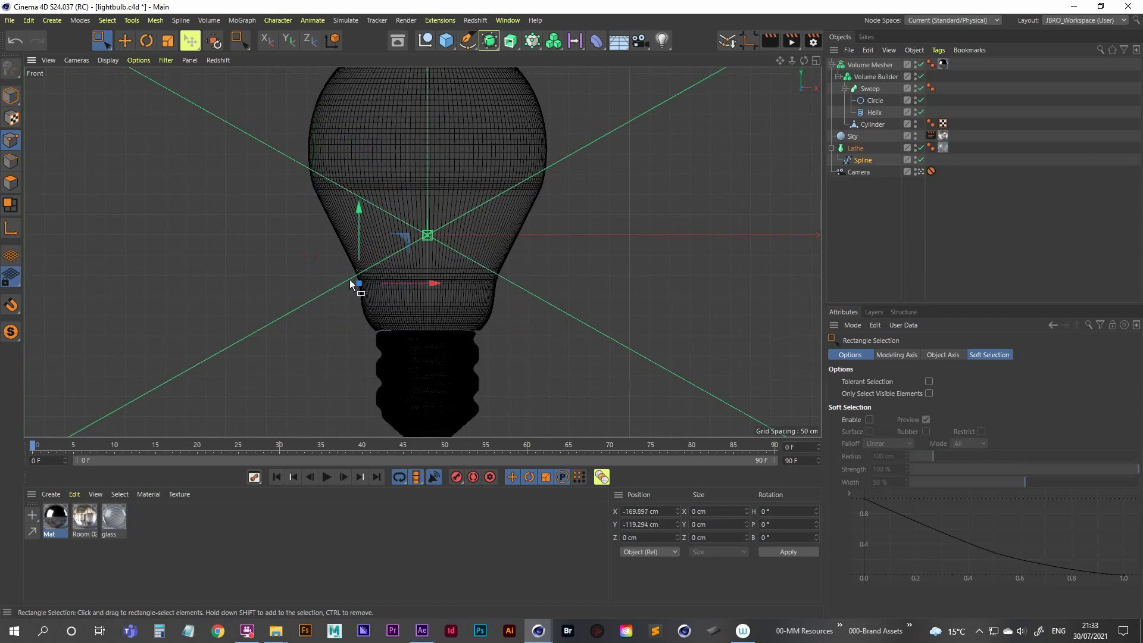
alt+middle_drag(350, 283, 353, 331)
Reselect the glass Spline's shoulder point and examine the segment between the shoulder and the neck up close
drag(280, 232, 362, 258)
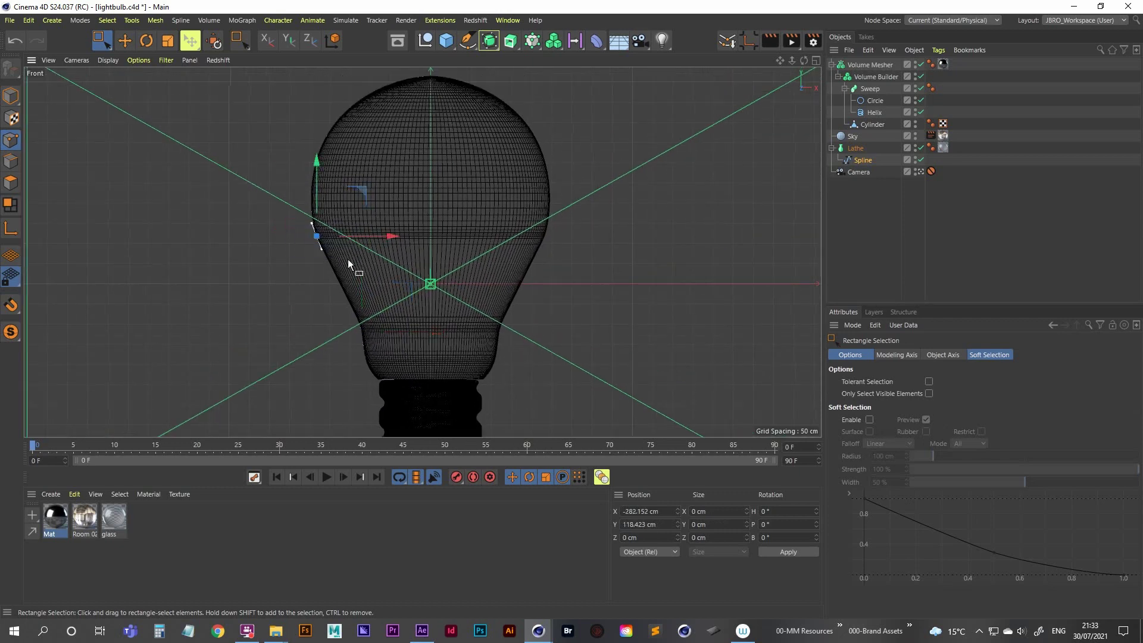
scroll(364, 234, up, 5)
scroll(355, 261, down, 3)
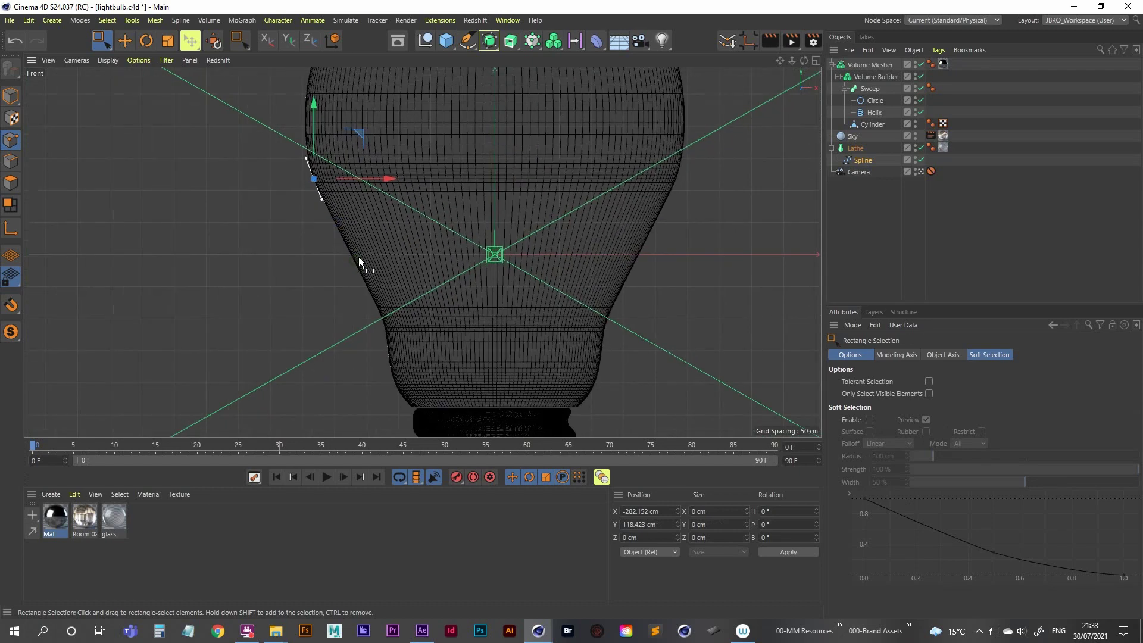
scroll(359, 260, up, 3)
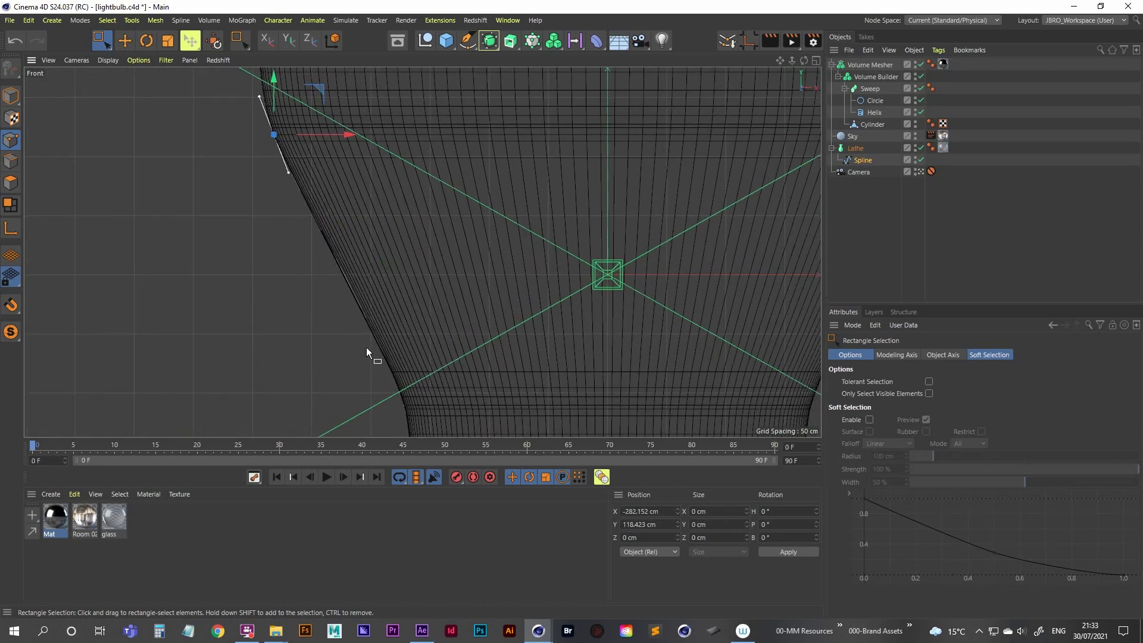
scroll(354, 307, down, 2)
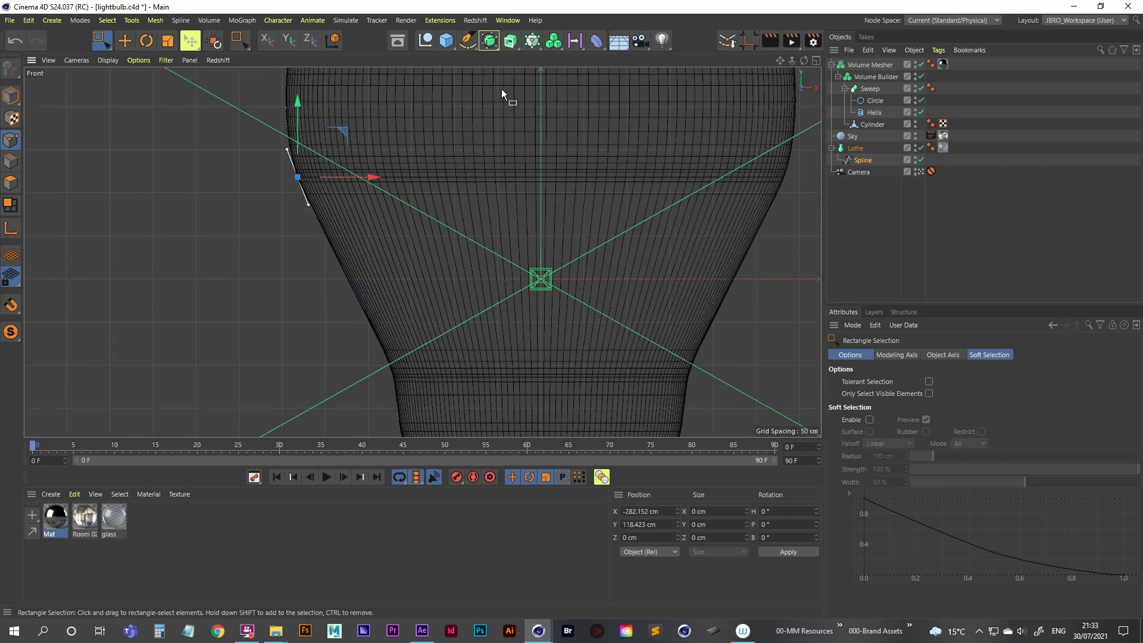
Using the Spline Pen, lengthen the glass Spline's shoulder tangent by pulling its lower handle further down, smoothing the curve toward the neck
click(469, 41)
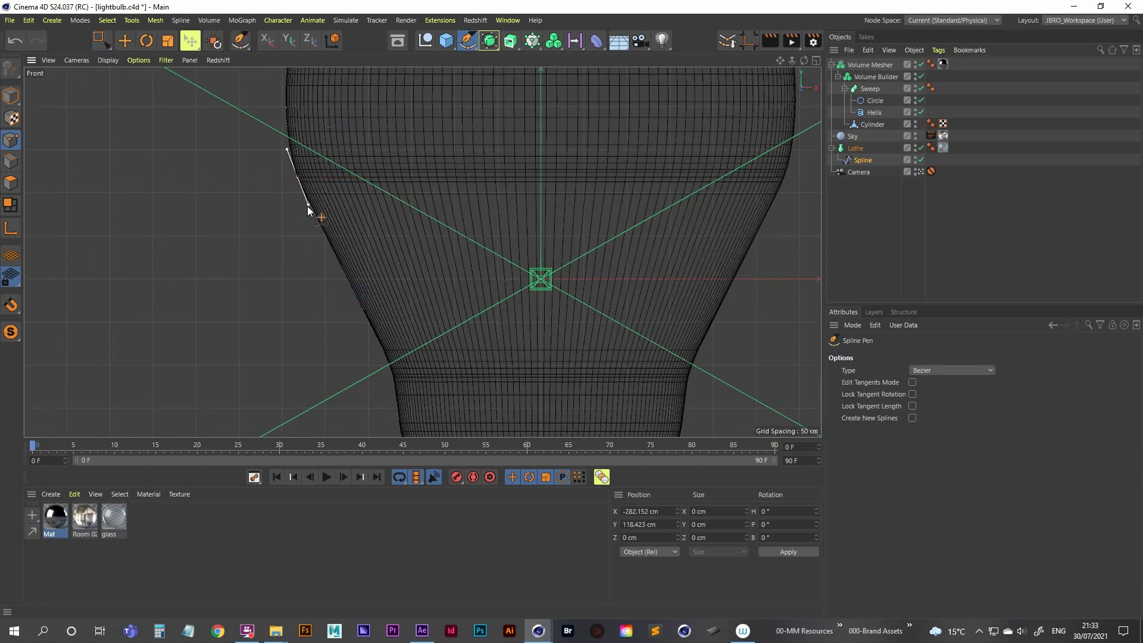
drag(309, 213, 309, 232)
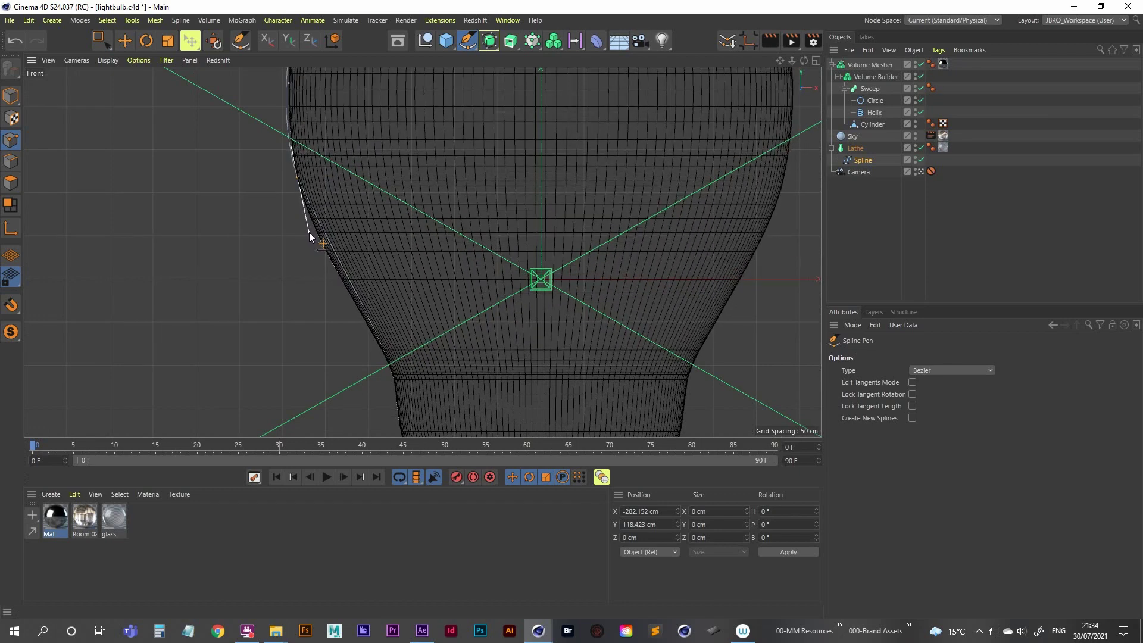
scroll(402, 206, down, 8)
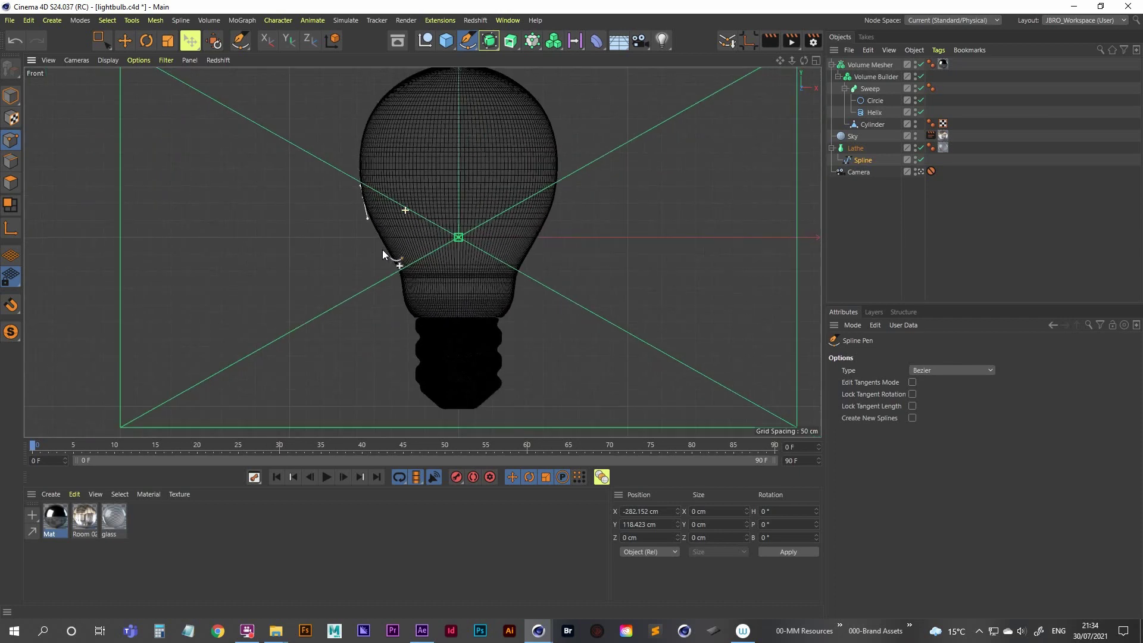
scroll(381, 251, down, 4)
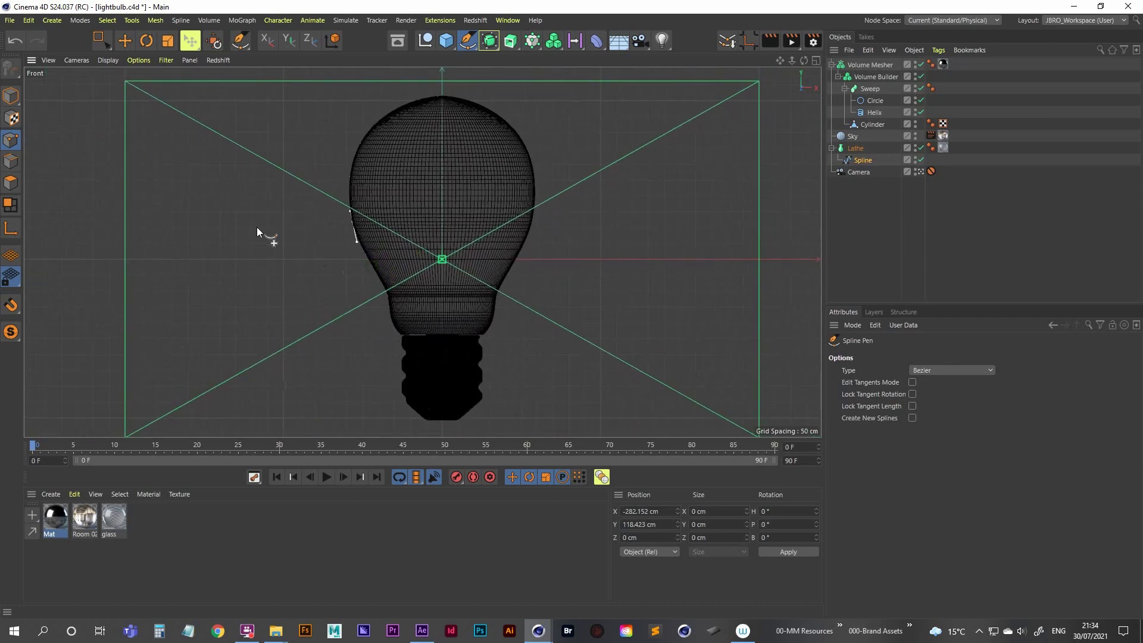
Render the reshaped bulb from the Perspective camera view in the Picture Viewer and compare it with the previous render in the history
middle_click(262, 182)
middle_click(284, 175)
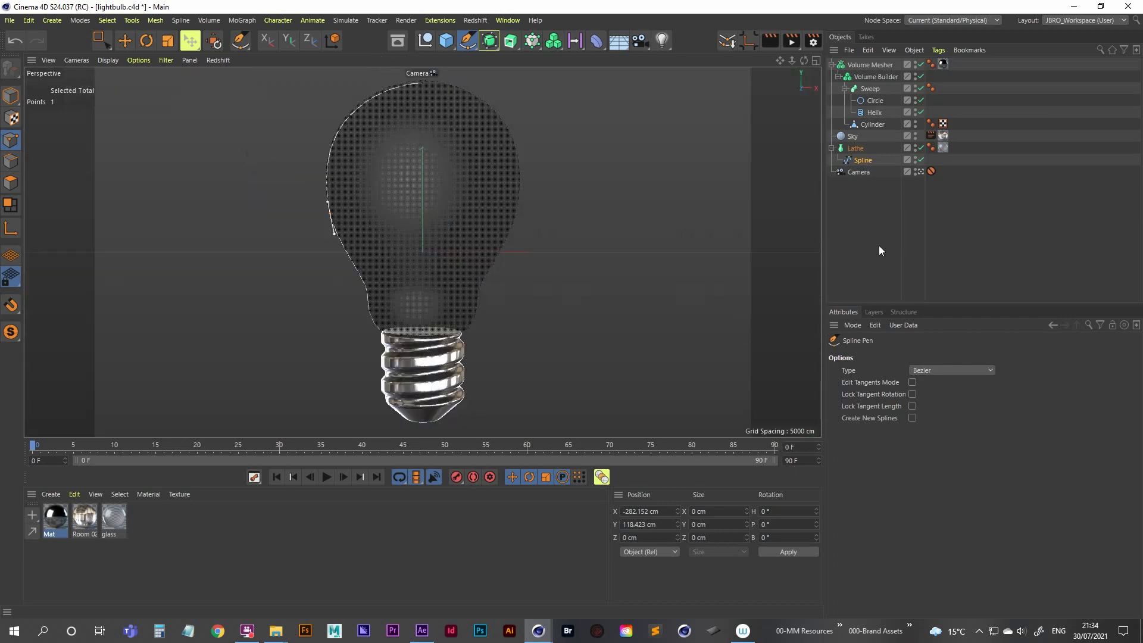
click(791, 41)
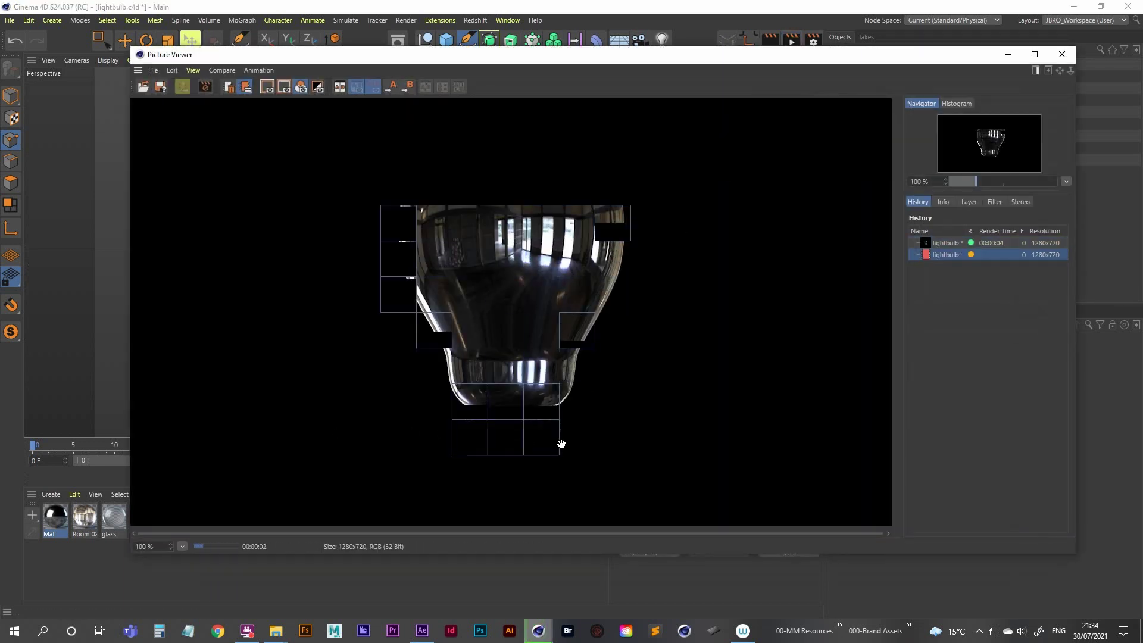
click(946, 243)
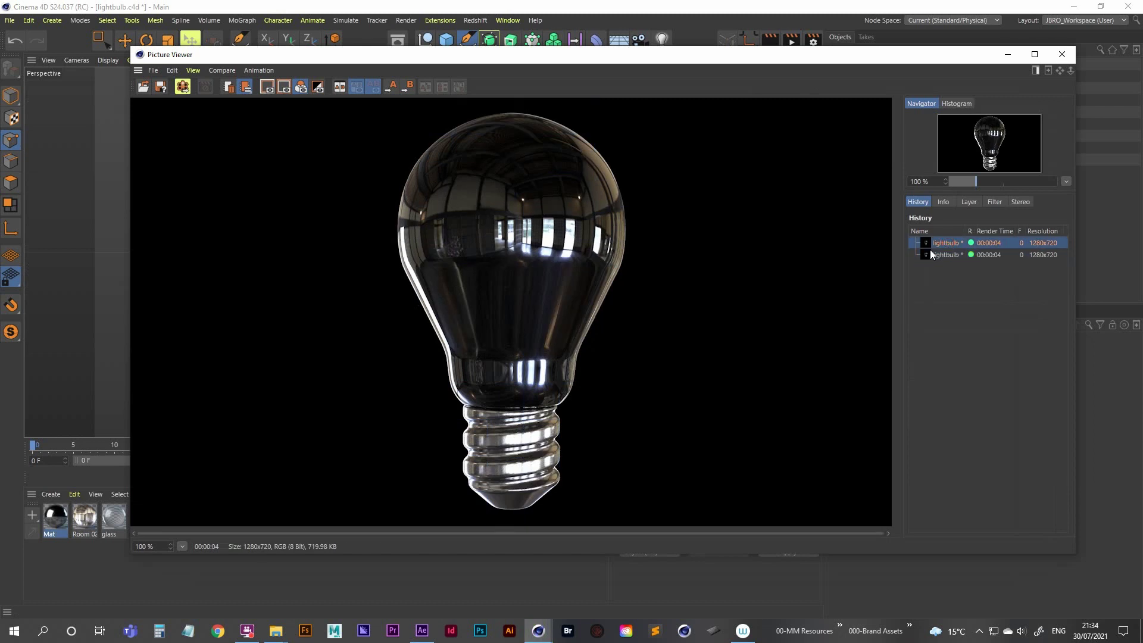
click(930, 254)
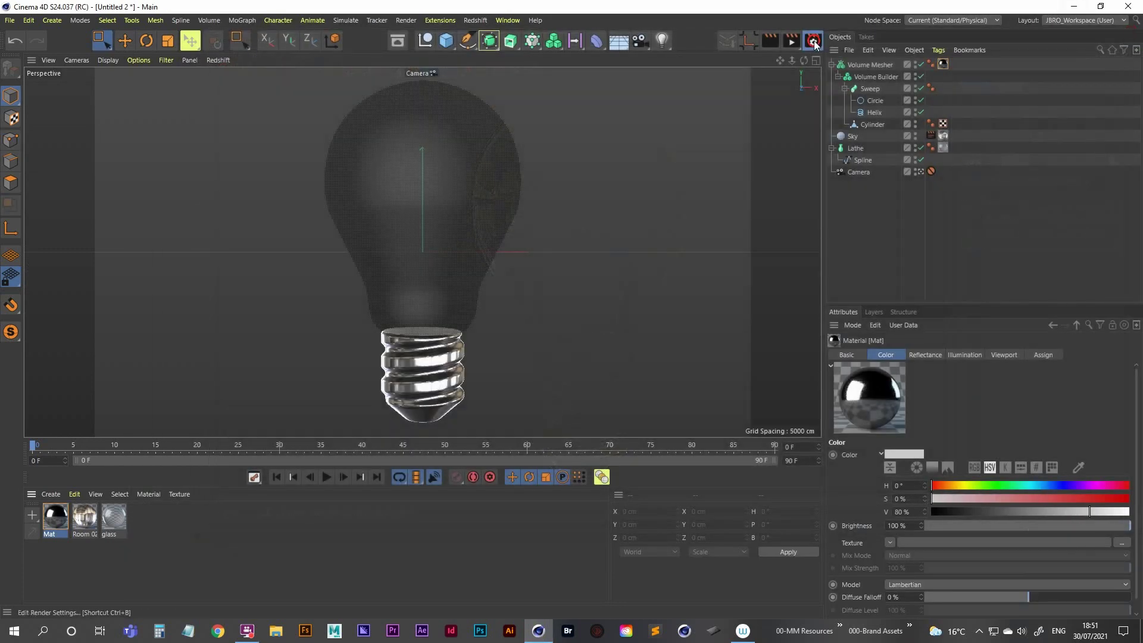
Set Anti-Aliasing to Best in the render settings and close them
click(813, 40)
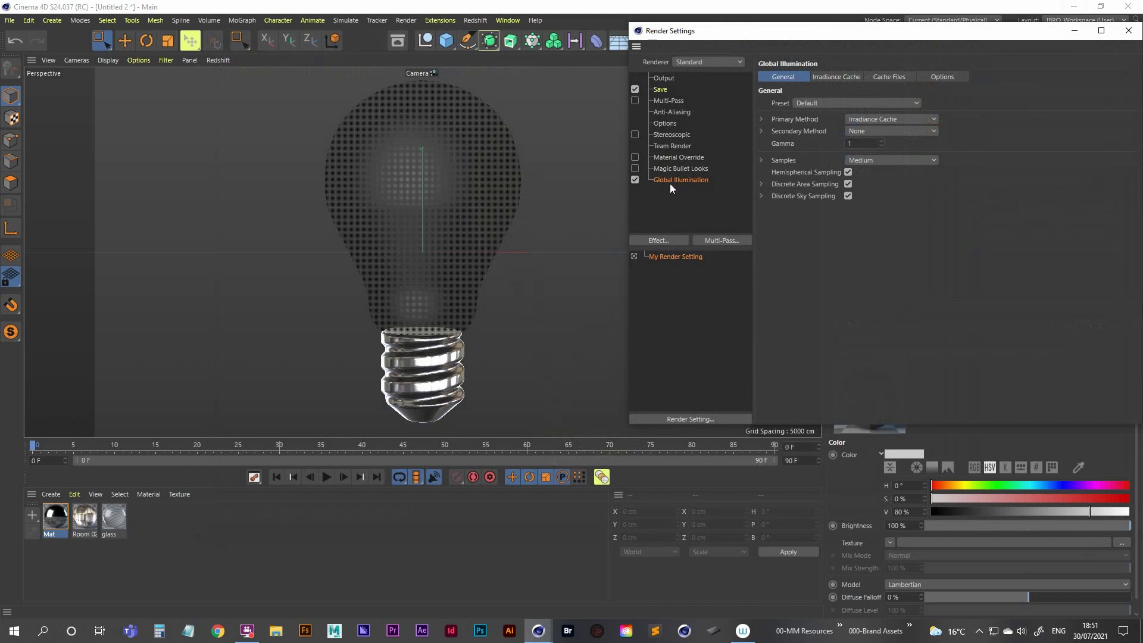
click(669, 112)
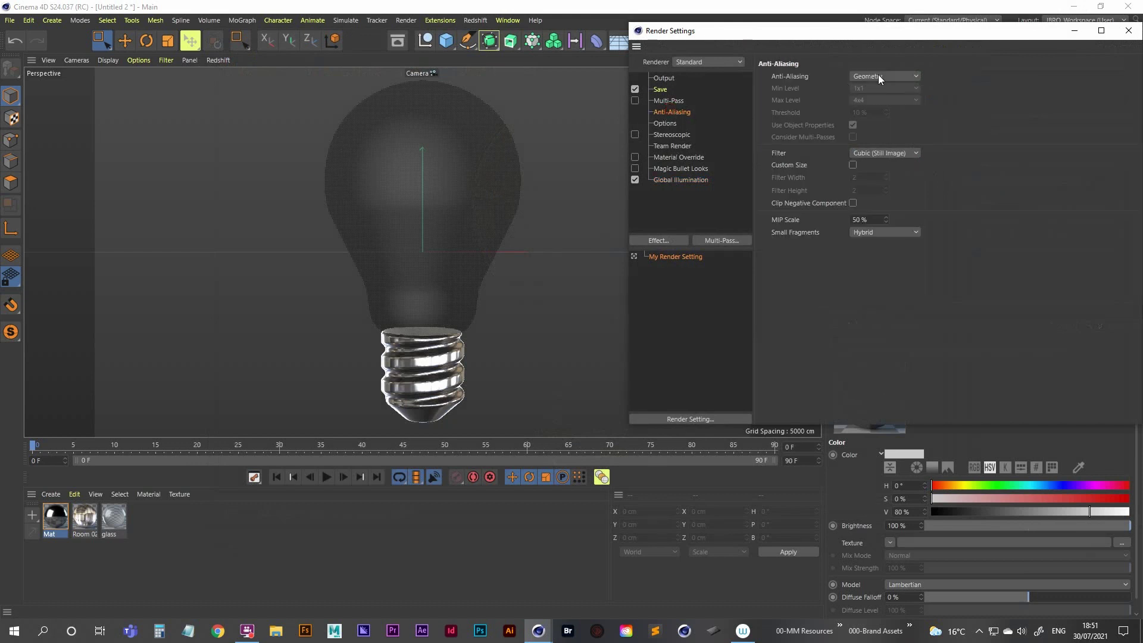
click(877, 74)
click(887, 116)
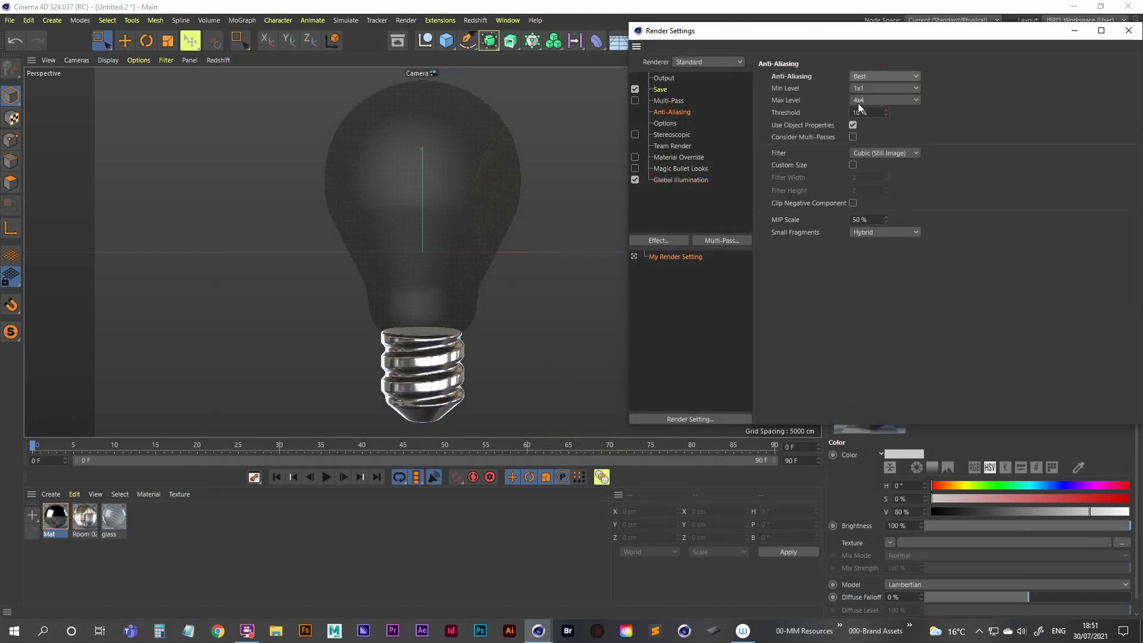
click(1128, 30)
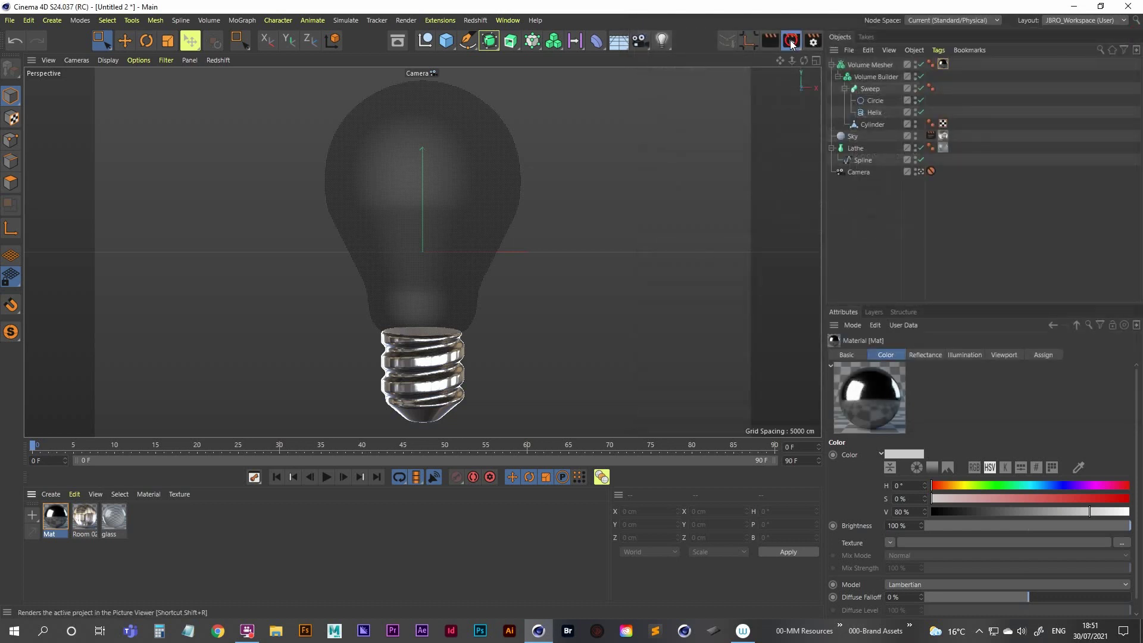
Render the bulb to the Picture Viewer again and switch between the earlier and new history entries to compare them
click(791, 42)
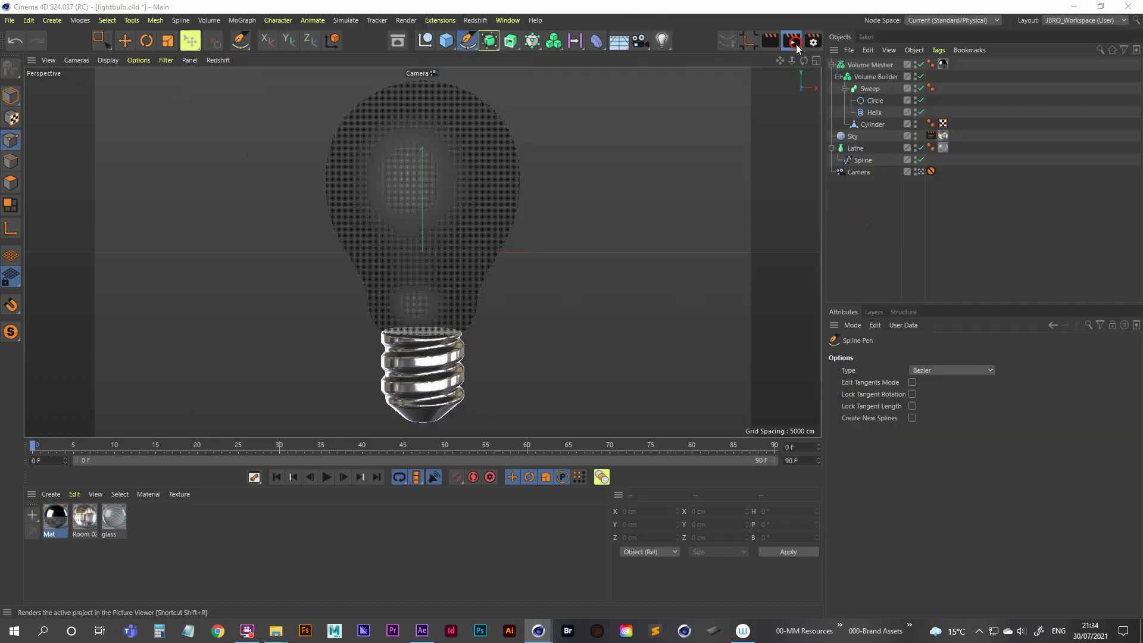
click(791, 42)
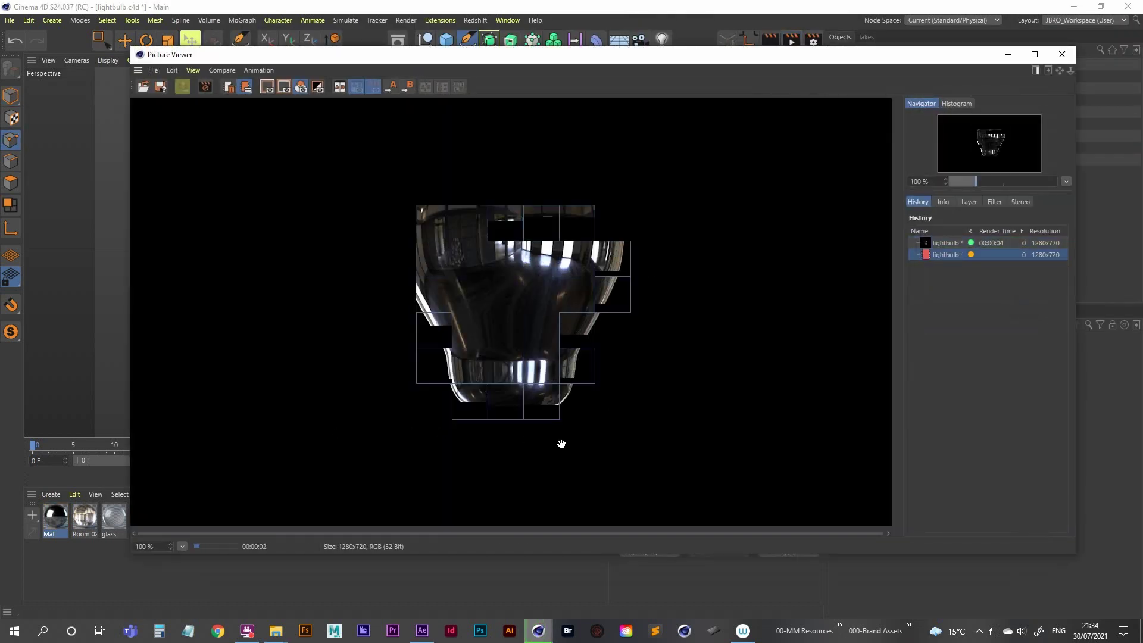
click(948, 244)
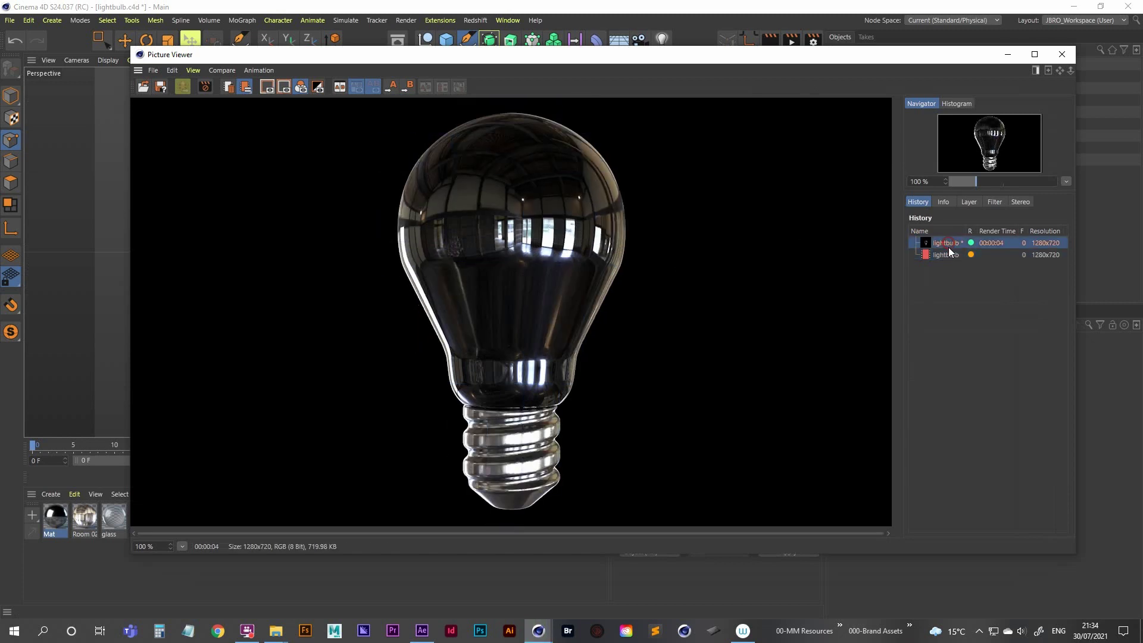
click(931, 254)
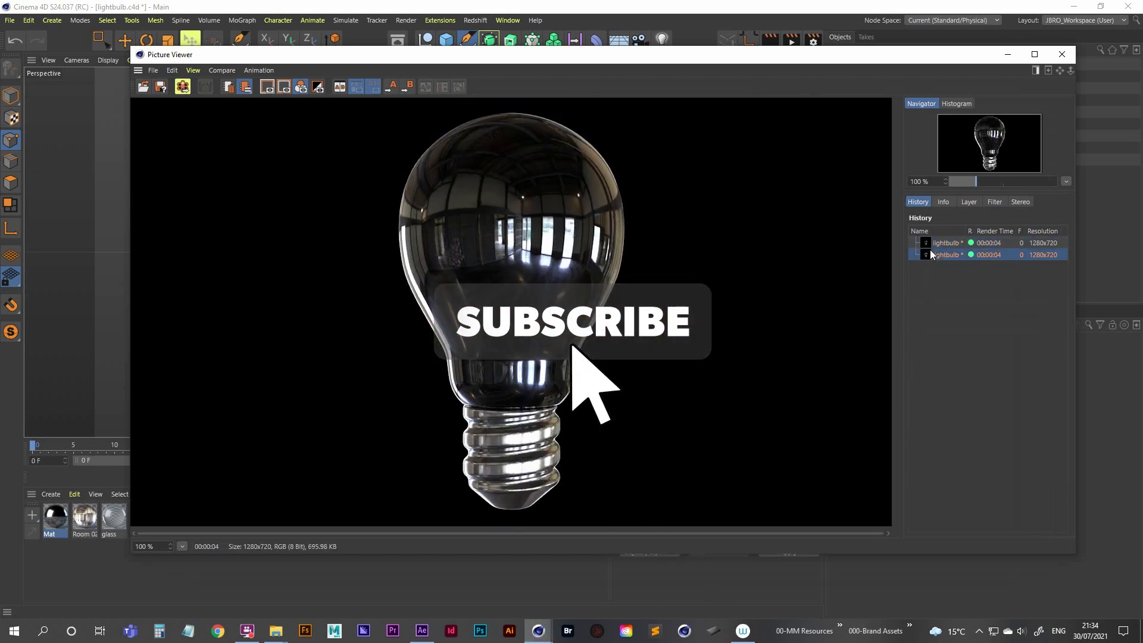